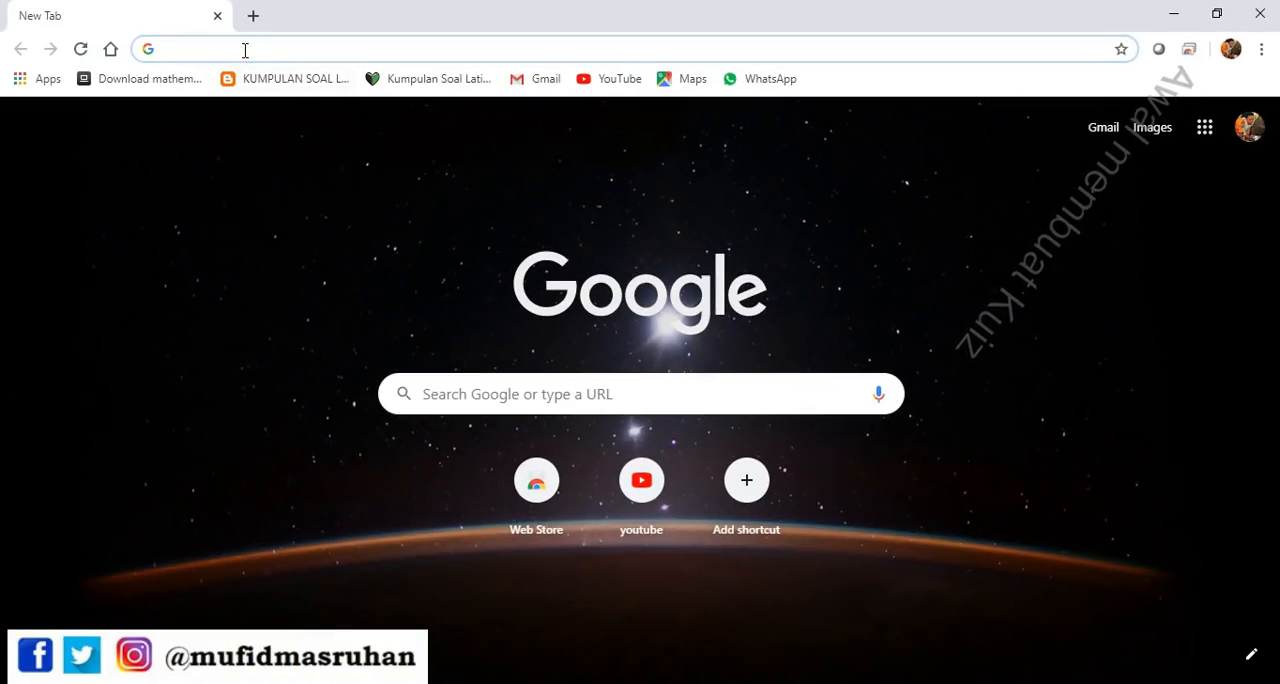
Open Google Drive and create a Google Form from the Blank Quiz template in the Project folder
{"action": "left_click", "coordinate": [1205, 127]}
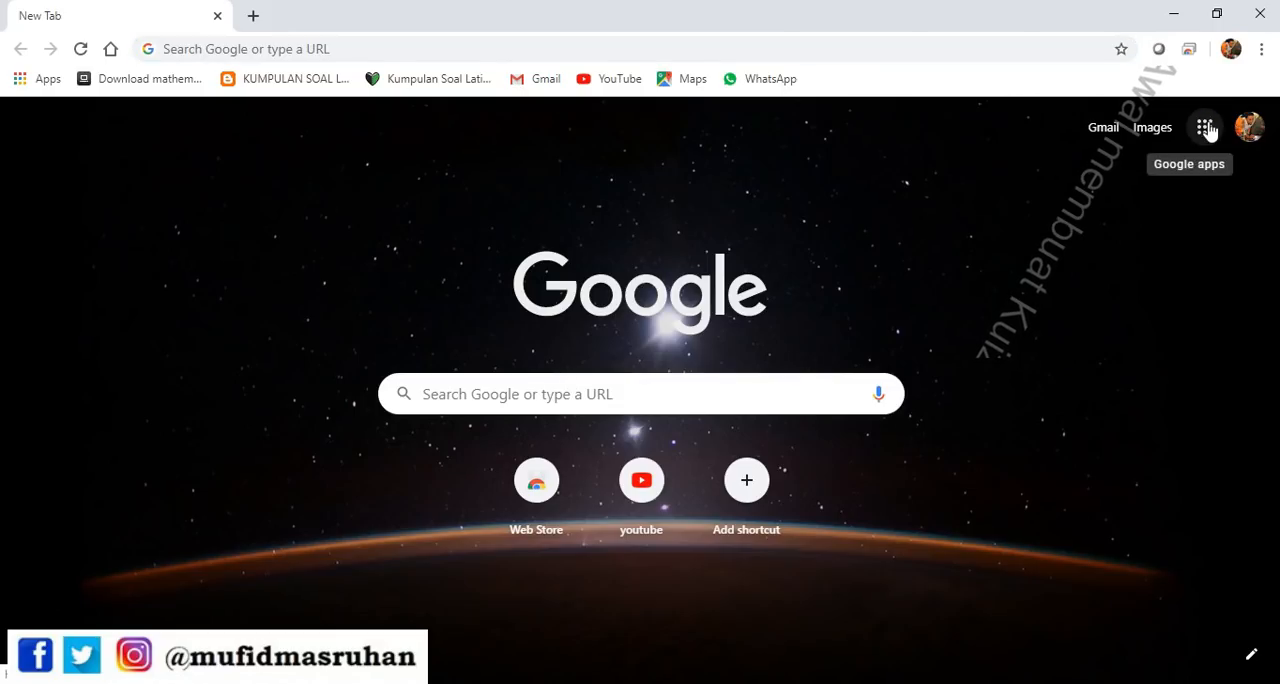
{"action": "left_click", "coordinate": [1215, 322]}
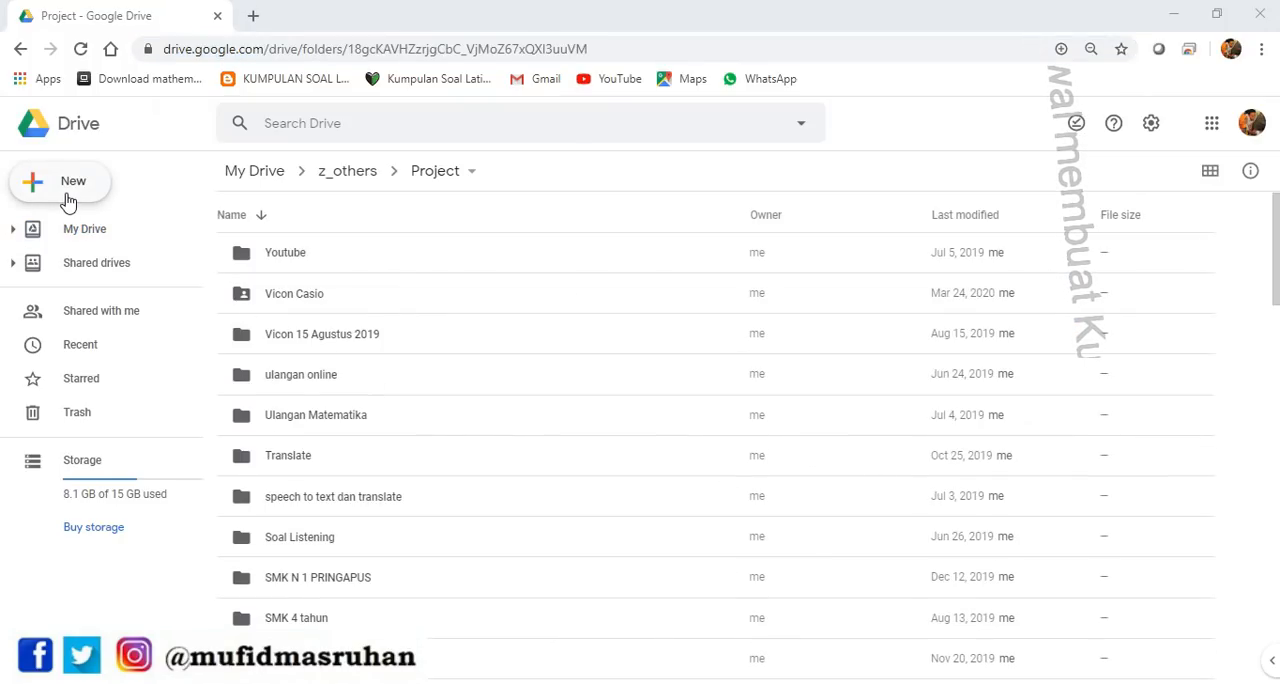
{"action": "left_click", "coordinate": [67, 199]}
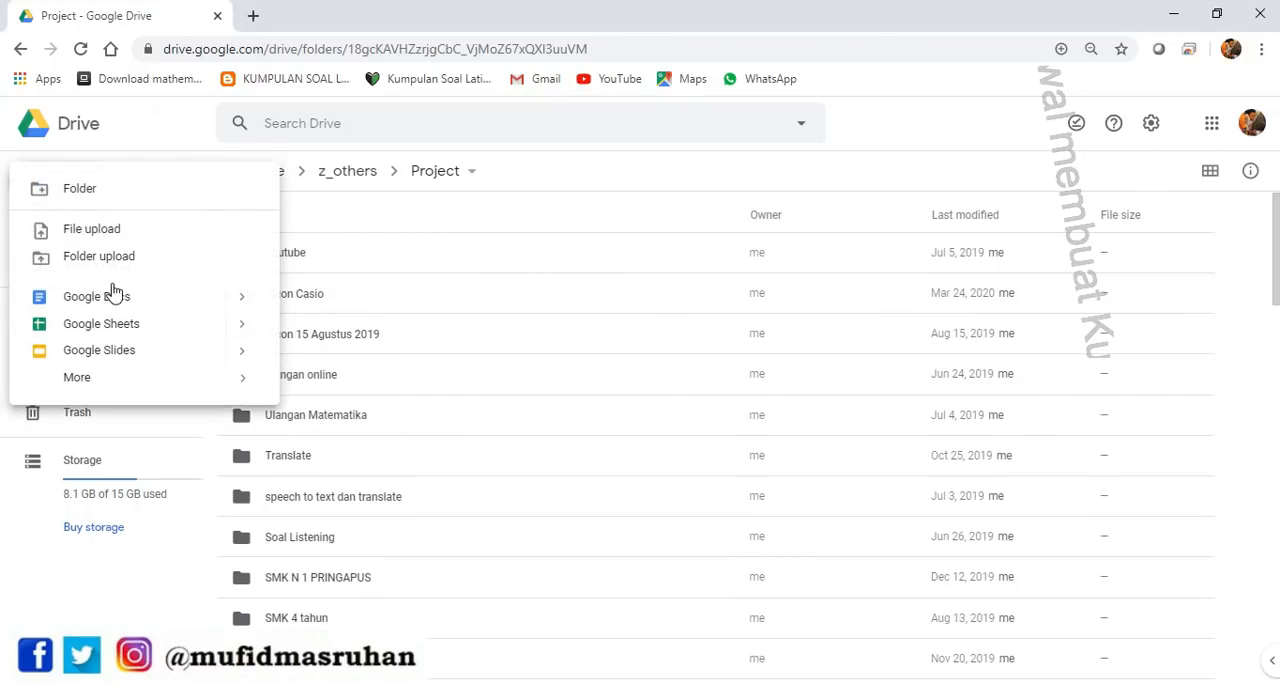
{"action": "mouse_move", "coordinate": [148, 390]}
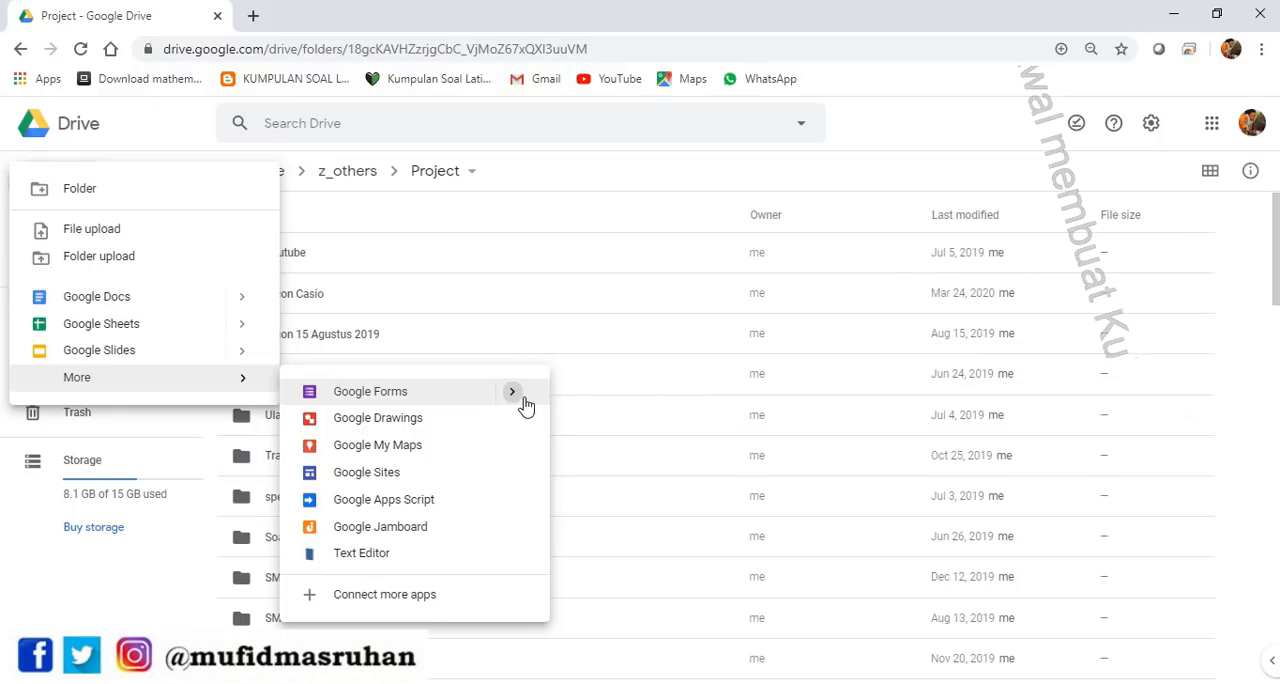
{"action": "mouse_move", "coordinate": [518, 404]}
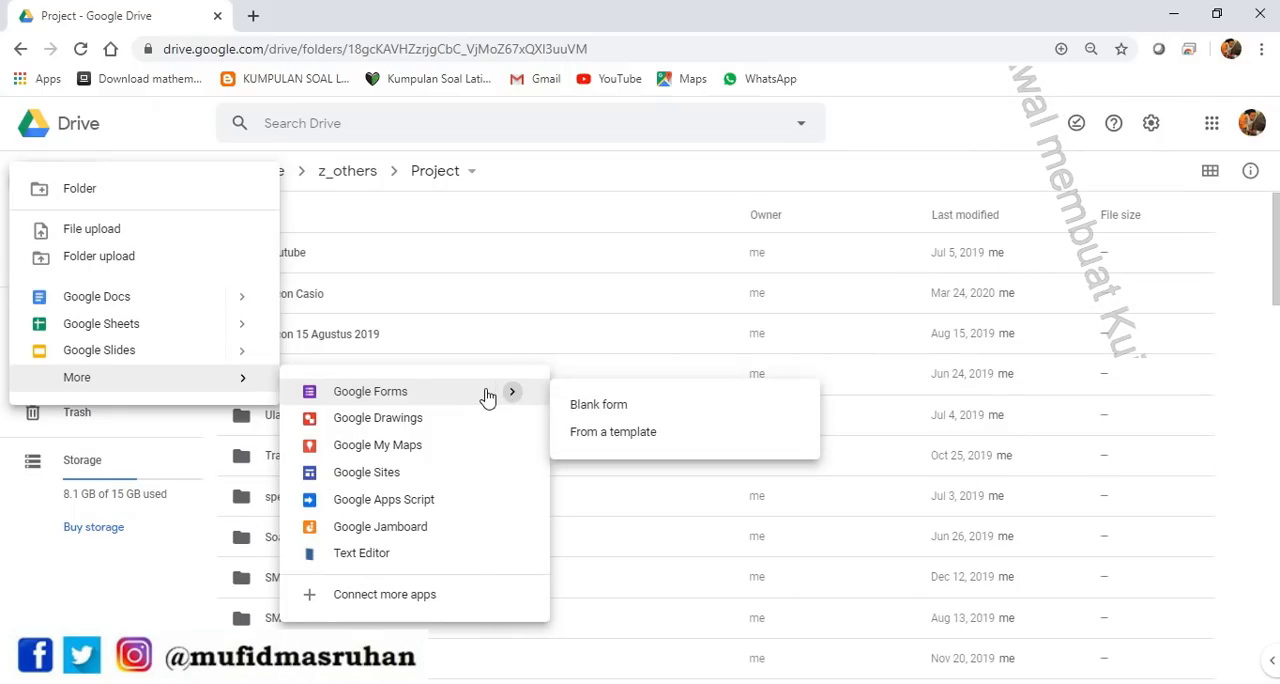
{"action": "left_click", "coordinate": [614, 437]}
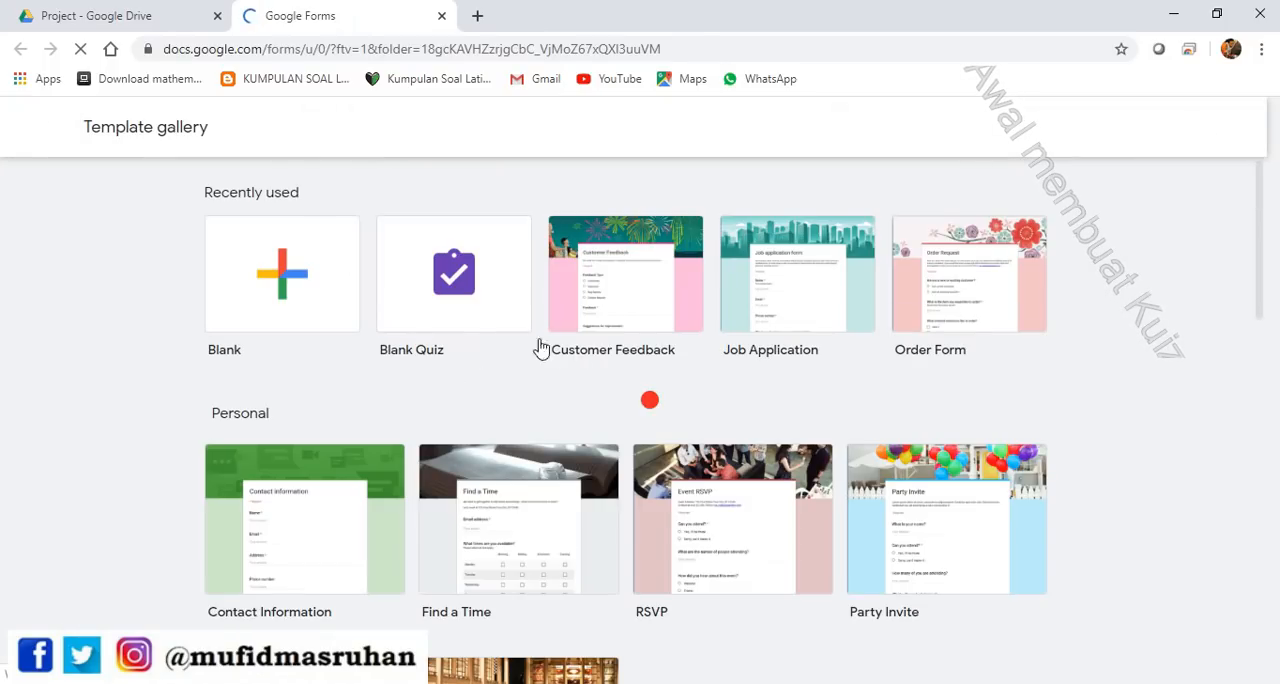
{"action": "left_click", "coordinate": [468, 284]}
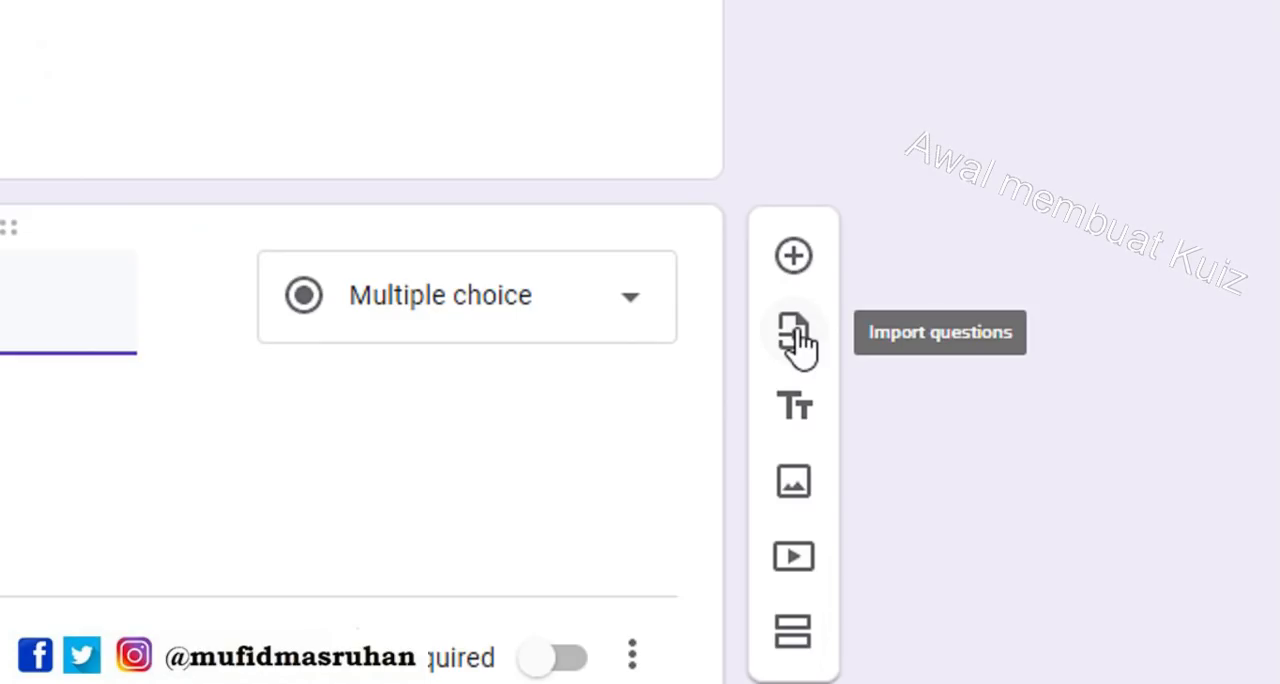
Start importing questions into the quiz, choosing the form UJian Tengah Semester Gasal 2020 as the source
{"action": "left_click", "coordinate": [795, 335]}
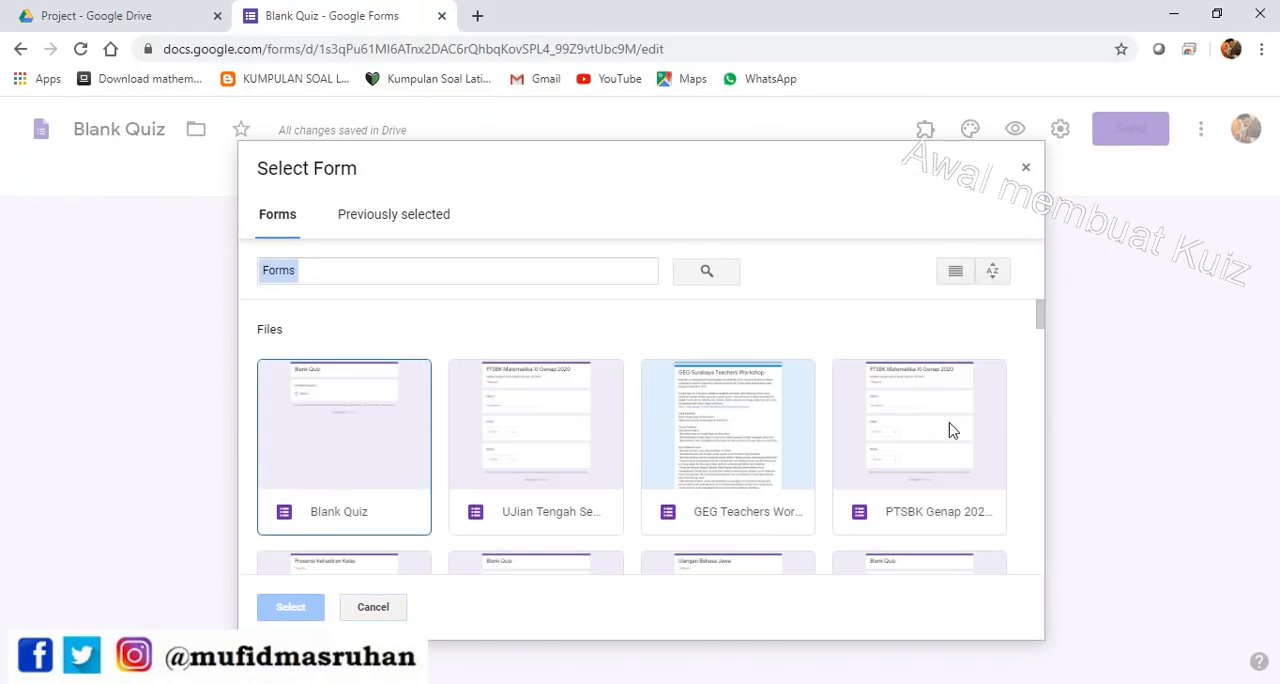
{"action": "left_click", "coordinate": [519, 478]}
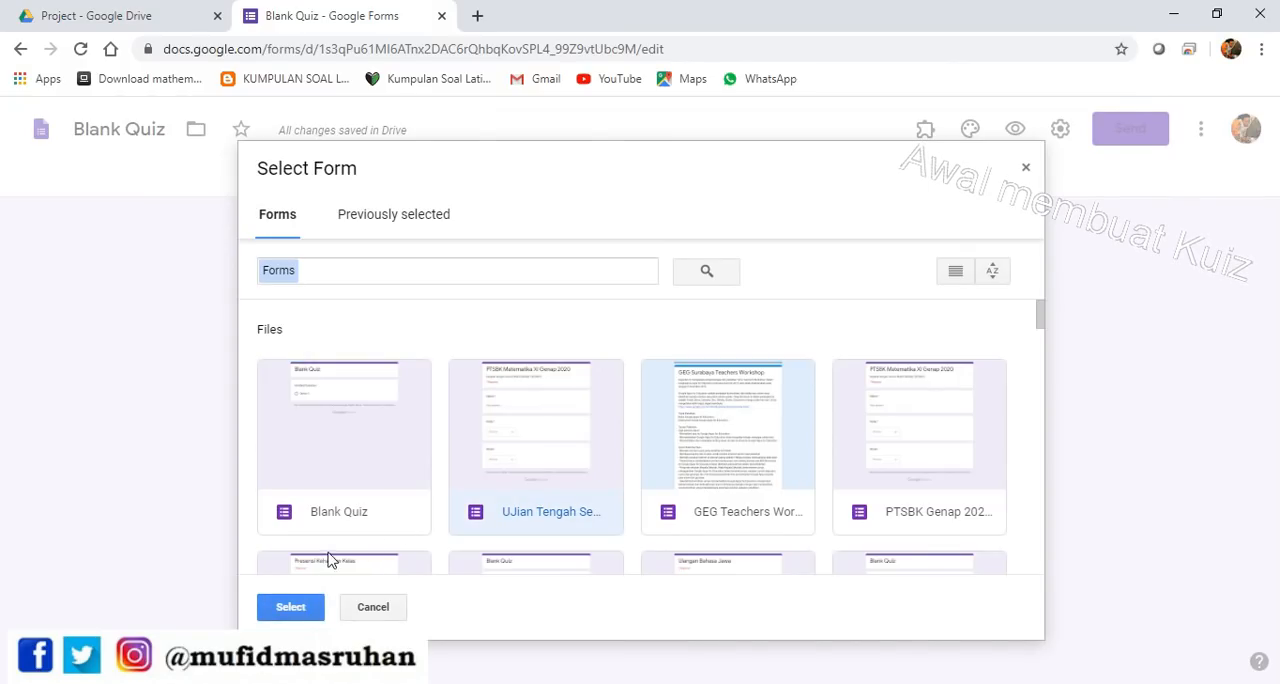
{"action": "left_click", "coordinate": [297, 608]}
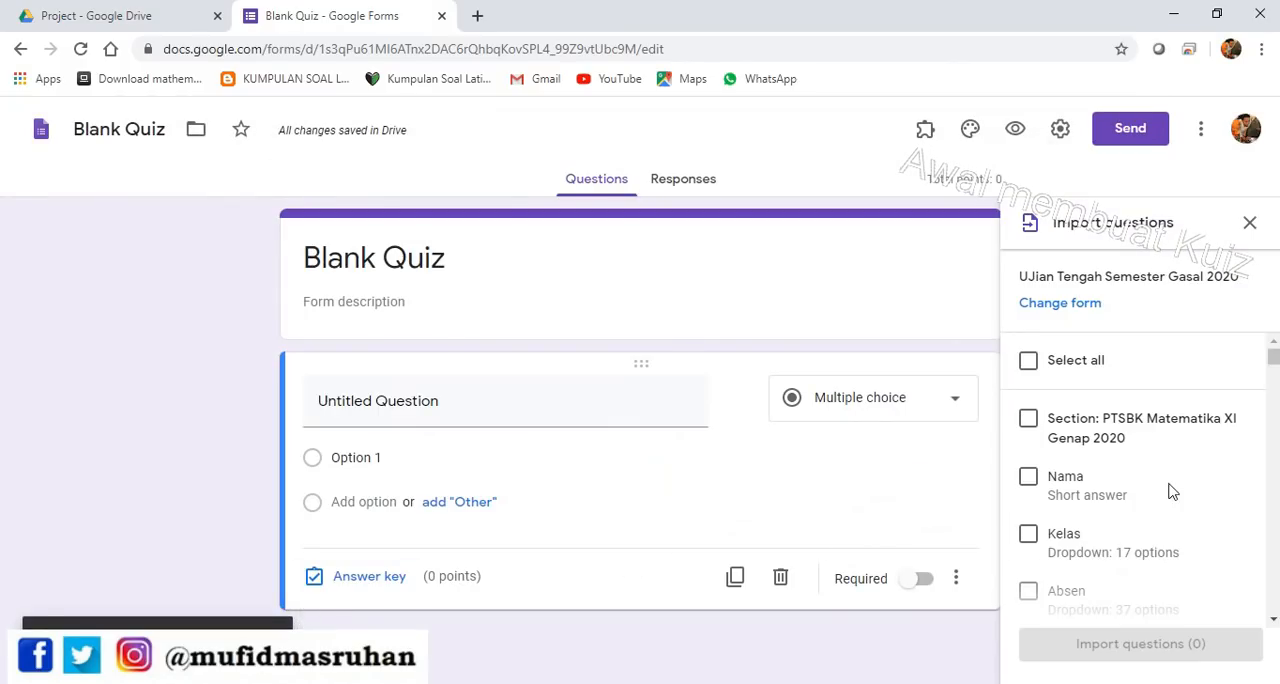
Select the whole section PTSBK Matematika XI Genap 2020, with Nama, Kelas and Absen, for import
{"action": "scroll", "coordinate": [1155, 445], "scroll_direction": "down", "scroll_amount": 2}
{"action": "scroll", "coordinate": [1130, 440], "scroll_direction": "up", "scroll_amount": 2}
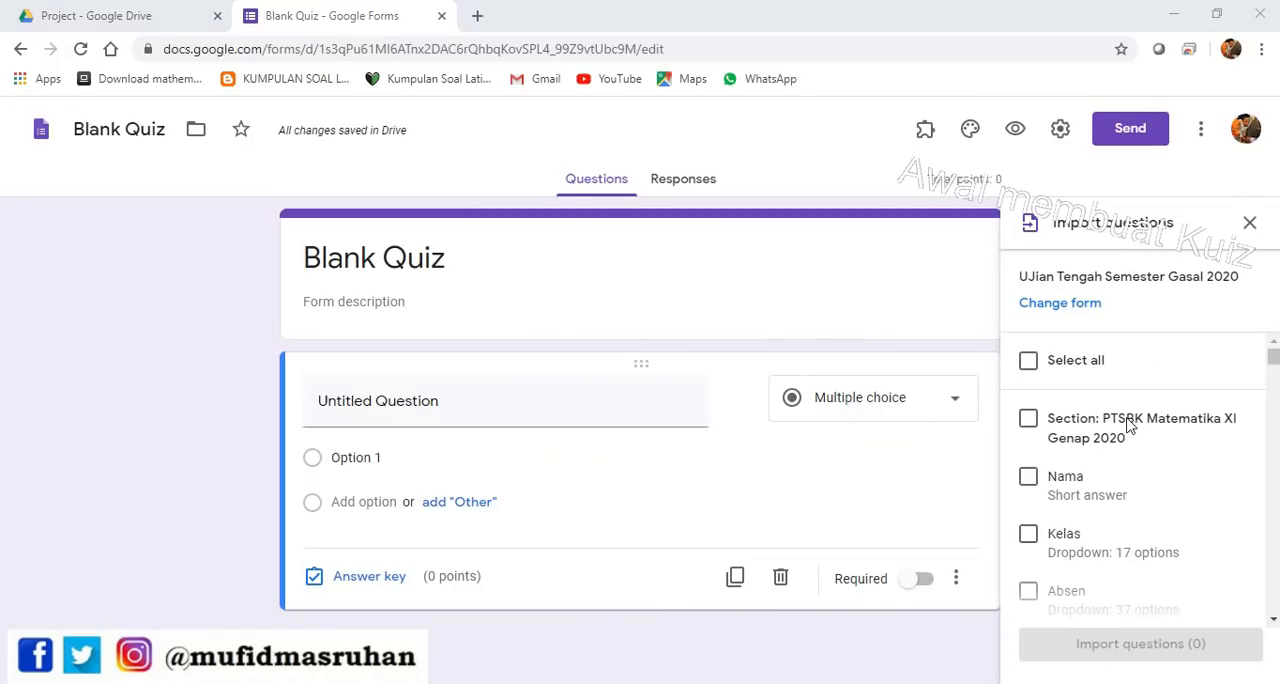
{"action": "scroll", "coordinate": [1123, 393], "scroll_direction": "down", "scroll_amount": 2}
{"action": "scroll", "coordinate": [1043, 393], "scroll_direction": "up", "scroll_amount": 2}
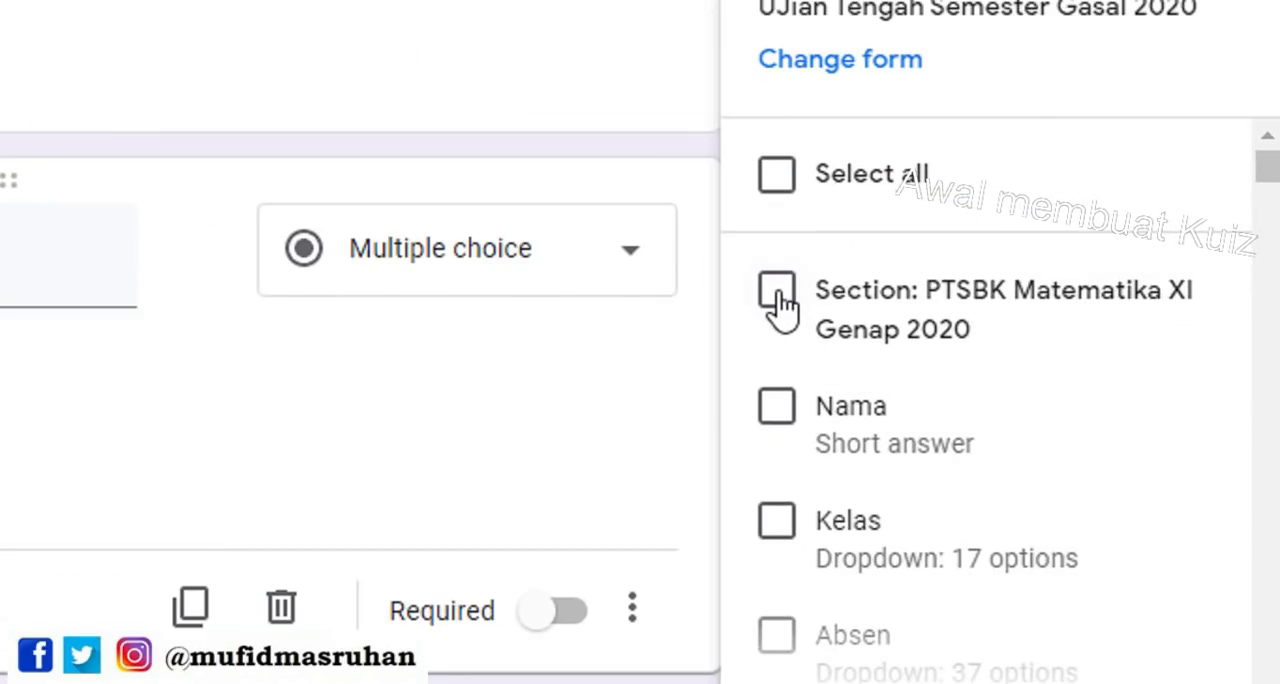
{"action": "left_click", "coordinate": [777, 293]}
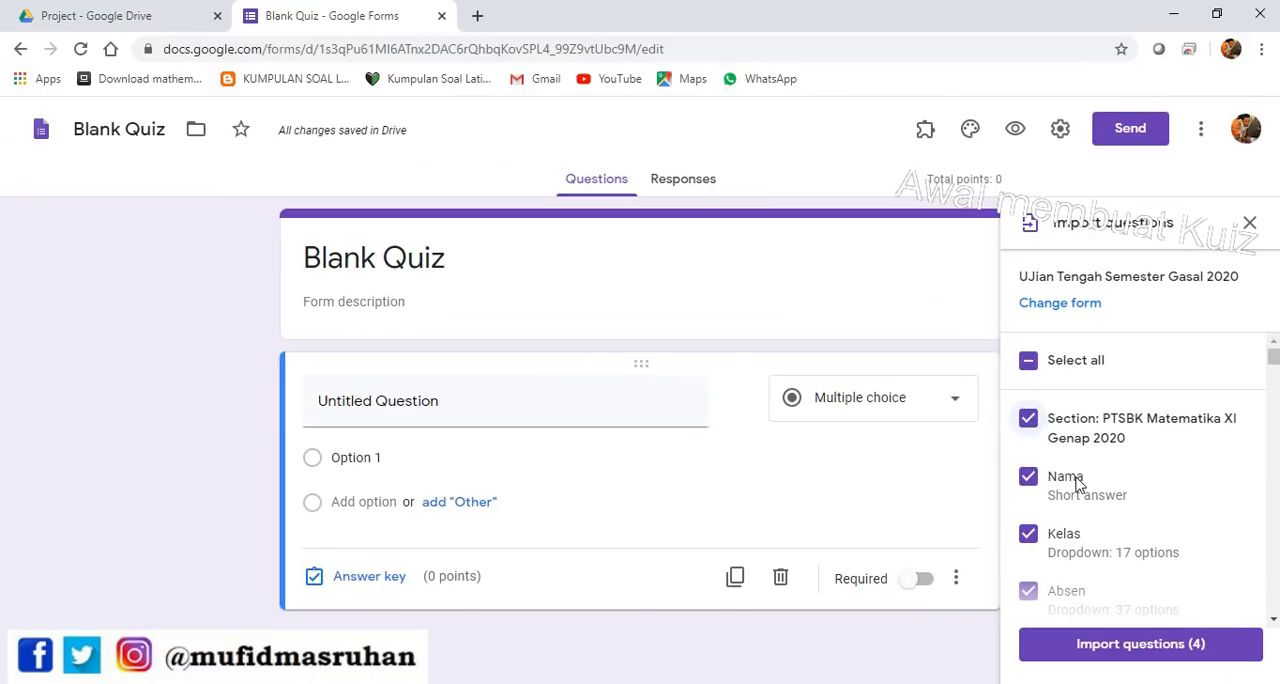
{"action": "scroll", "coordinate": [1077, 484], "scroll_direction": "down", "scroll_amount": 1}
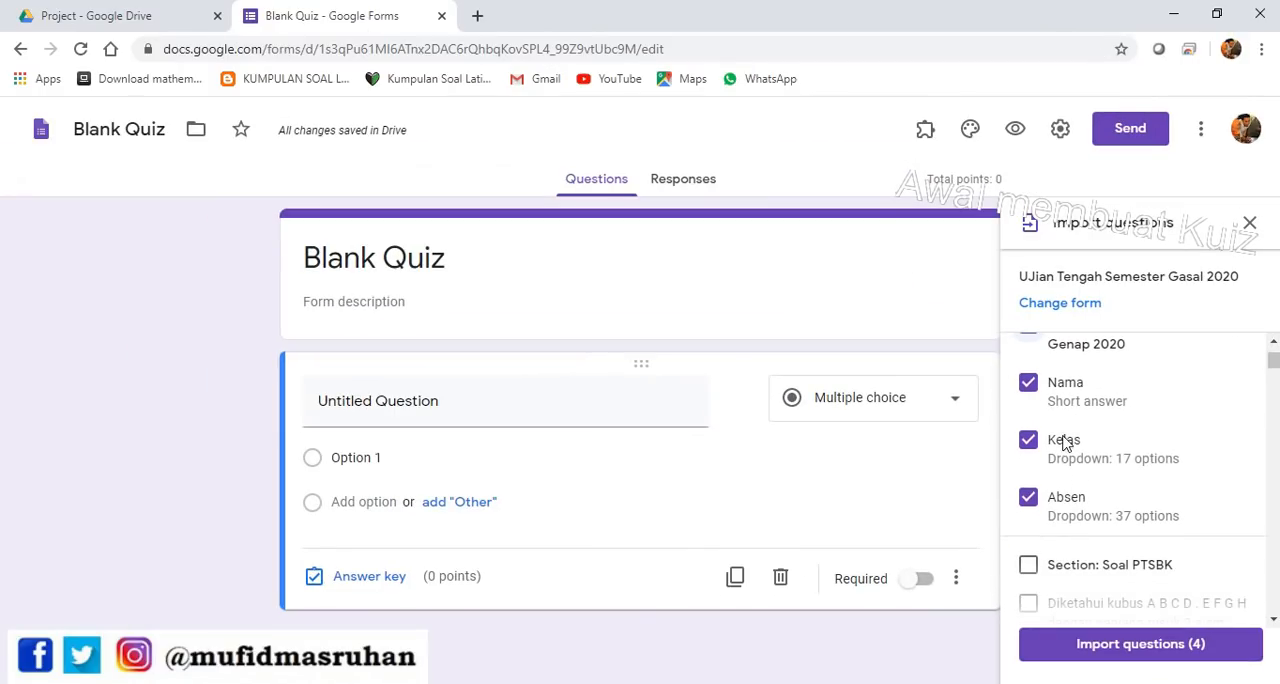
{"action": "scroll", "coordinate": [1058, 400], "scroll_direction": "up", "scroll_amount": 1}
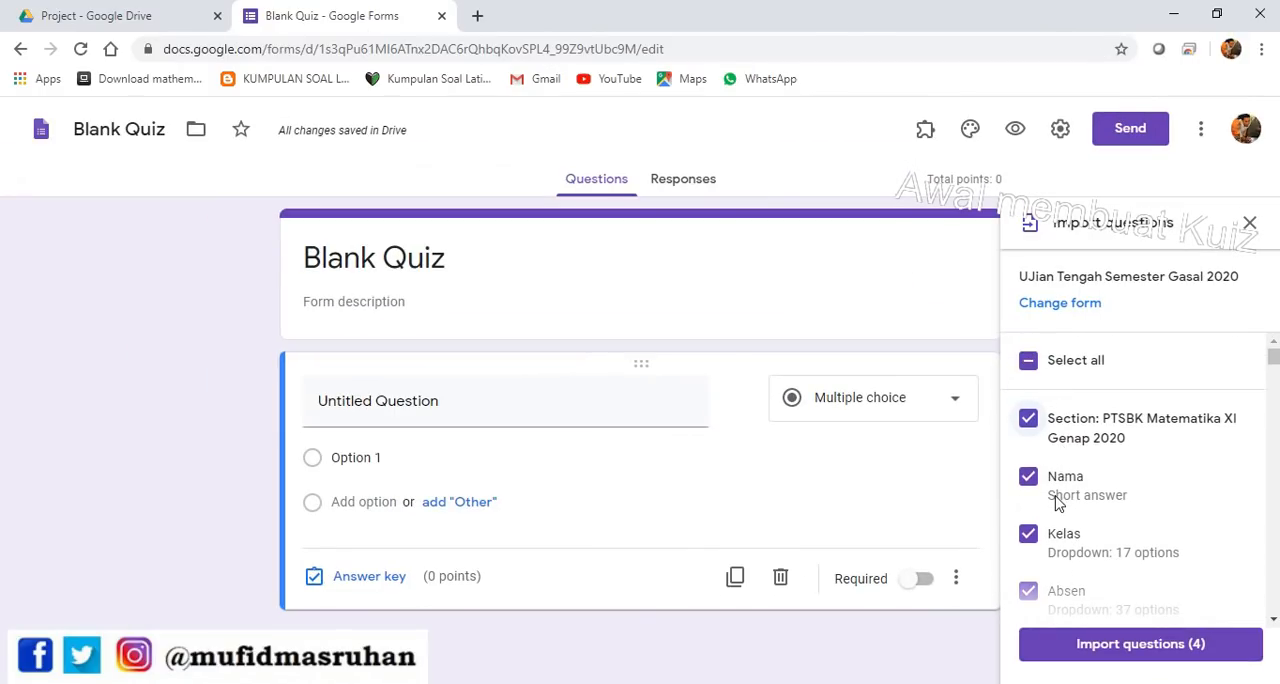
Select five individual Soal PTSBK questions for import, including the 2 a cm and 8 cm cube questions and the one on digits 5 to 9
{"action": "scroll", "coordinate": [1058, 503], "scroll_direction": "down", "scroll_amount": 1}
{"action": "scroll", "coordinate": [1070, 500], "scroll_direction": "down", "scroll_amount": 1}
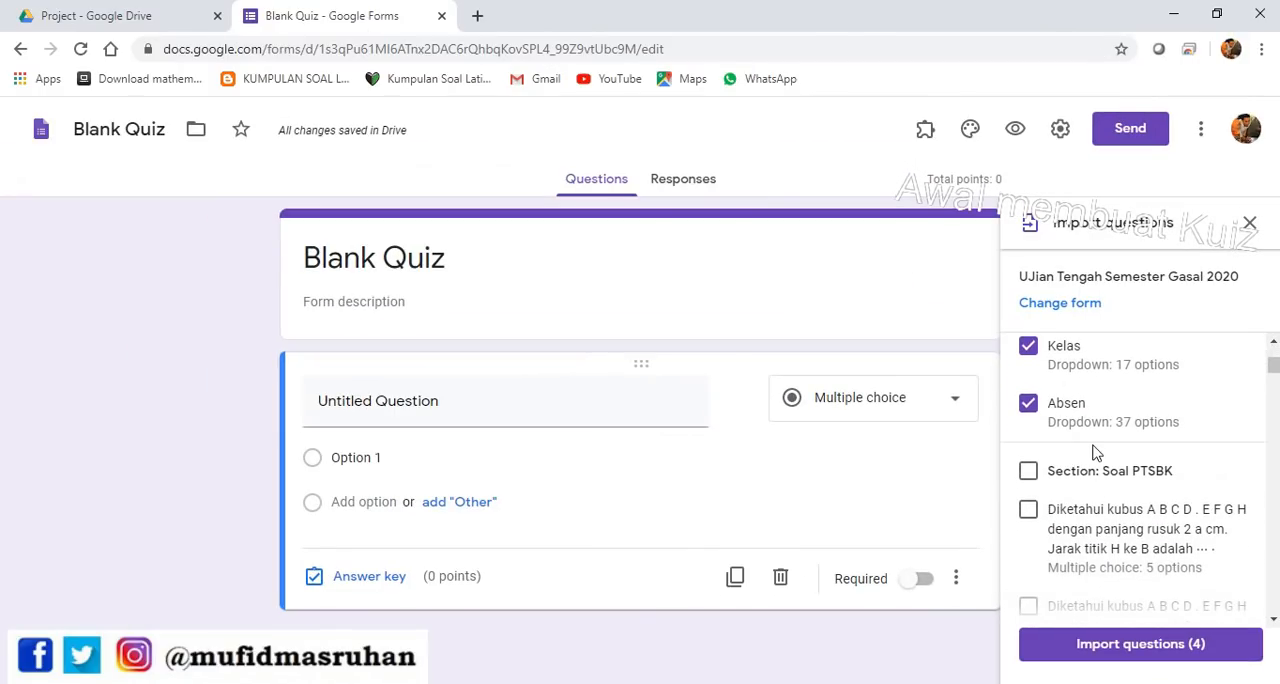
{"action": "scroll", "coordinate": [1092, 452], "scroll_direction": "down", "scroll_amount": 1}
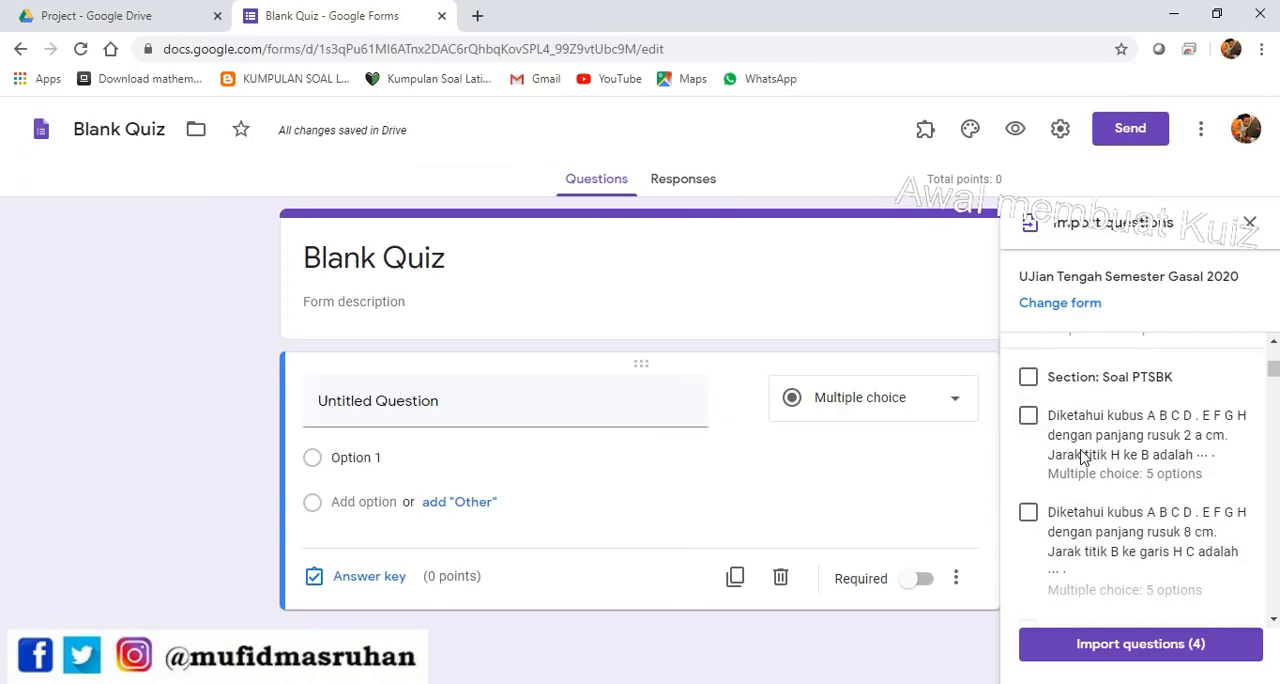
{"action": "left_click", "coordinate": [1028, 420]}
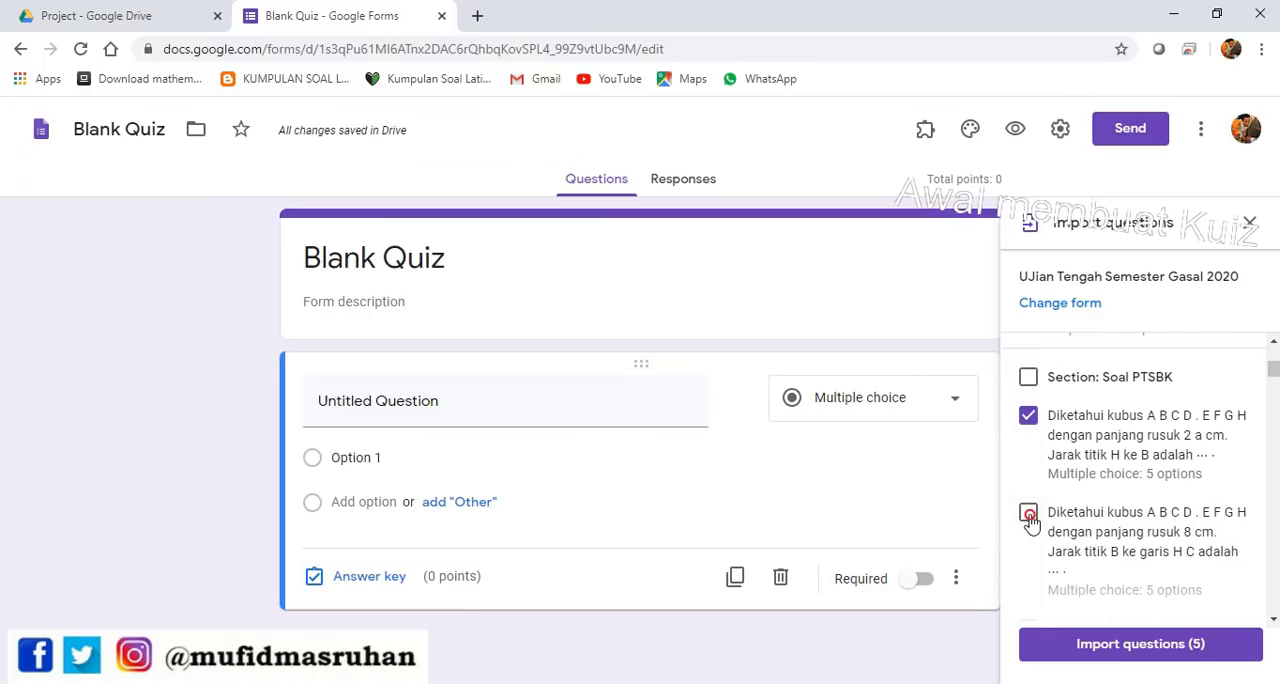
{"action": "left_click", "coordinate": [1029, 514]}
{"action": "scroll", "coordinate": [1030, 530], "scroll_direction": "down", "scroll_amount": 1}
{"action": "left_click", "coordinate": [1029, 537]}
{"action": "scroll", "coordinate": [1032, 535], "scroll_direction": "down", "scroll_amount": 2}
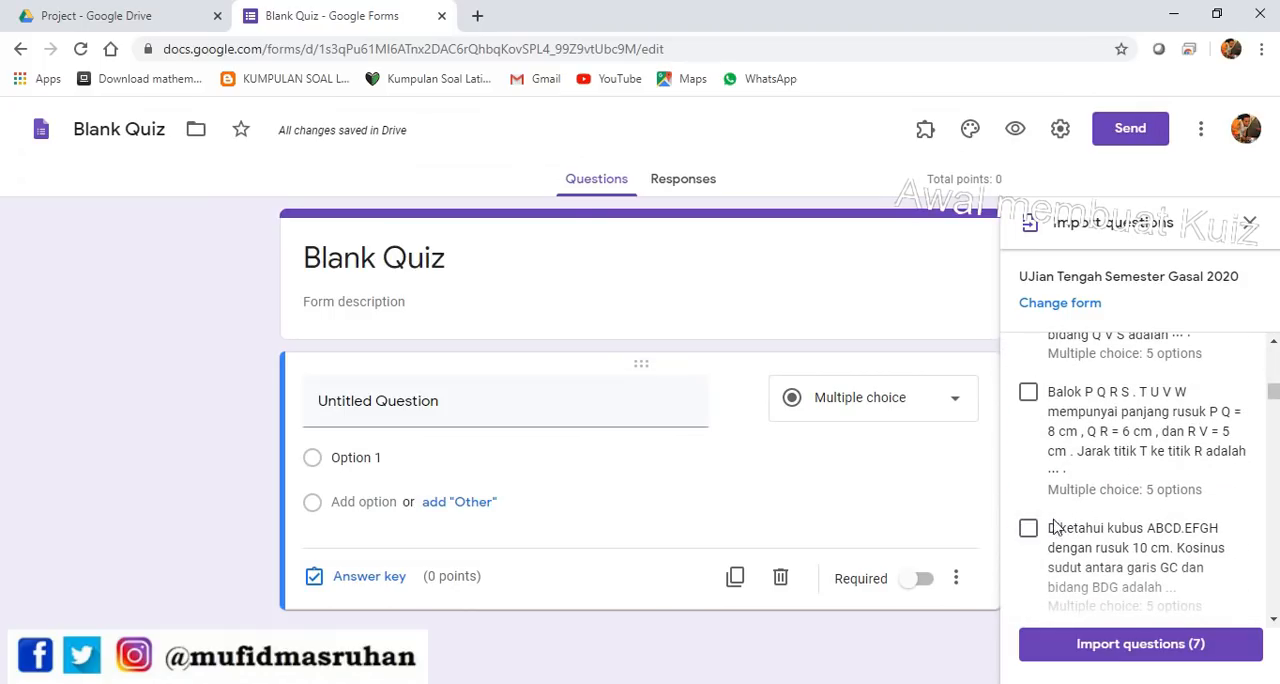
{"action": "scroll", "coordinate": [1060, 535], "scroll_direction": "down", "scroll_amount": 2}
{"action": "scroll", "coordinate": [1060, 535], "scroll_direction": "down", "scroll_amount": 5}
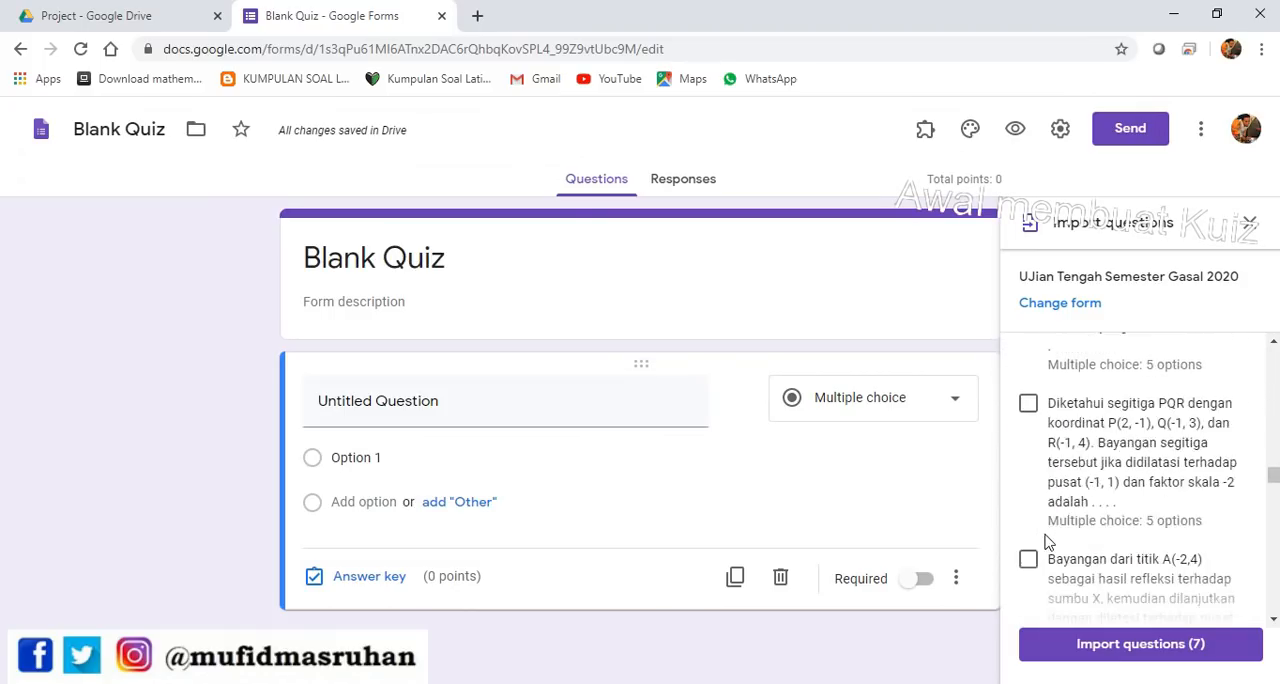
{"action": "left_click", "coordinate": [1029, 537]}
{"action": "scroll", "coordinate": [1070, 540], "scroll_direction": "down", "scroll_amount": 3}
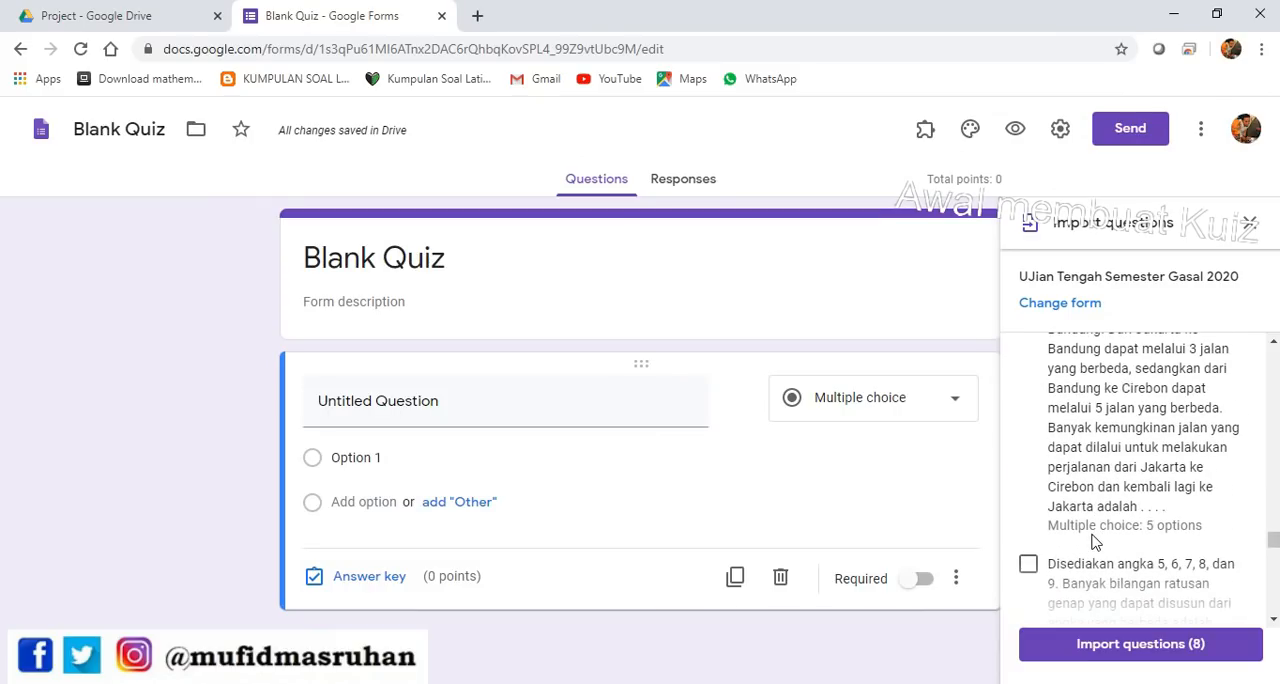
{"action": "left_click", "coordinate": [1029, 565]}
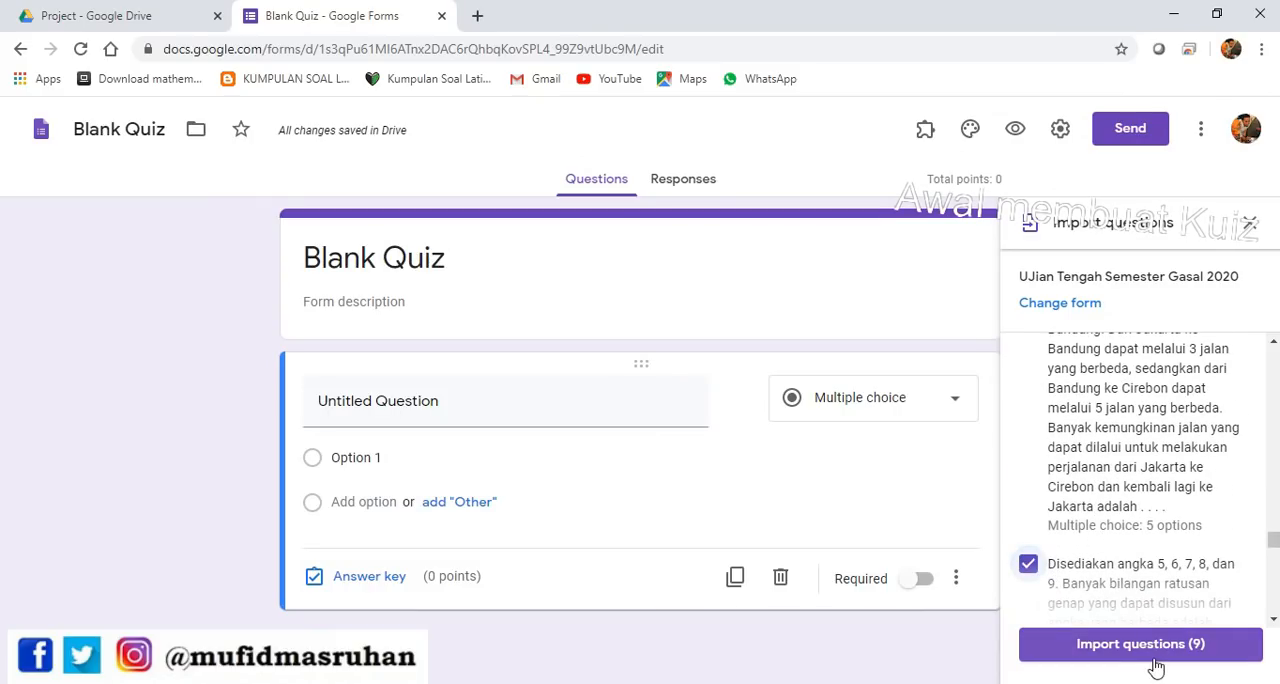
Import the selected questions into the quiz
{"action": "scroll", "coordinate": [1195, 575], "scroll_direction": "up", "scroll_amount": 10}
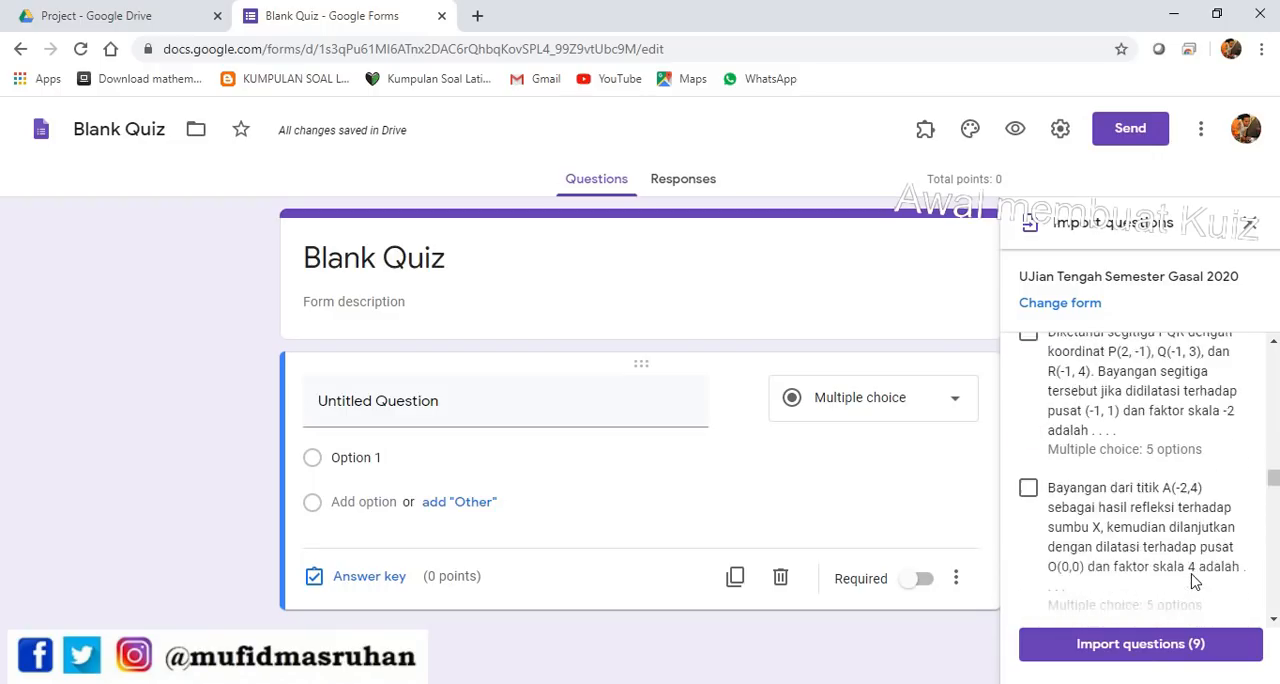
{"action": "left_click", "coordinate": [1168, 646]}
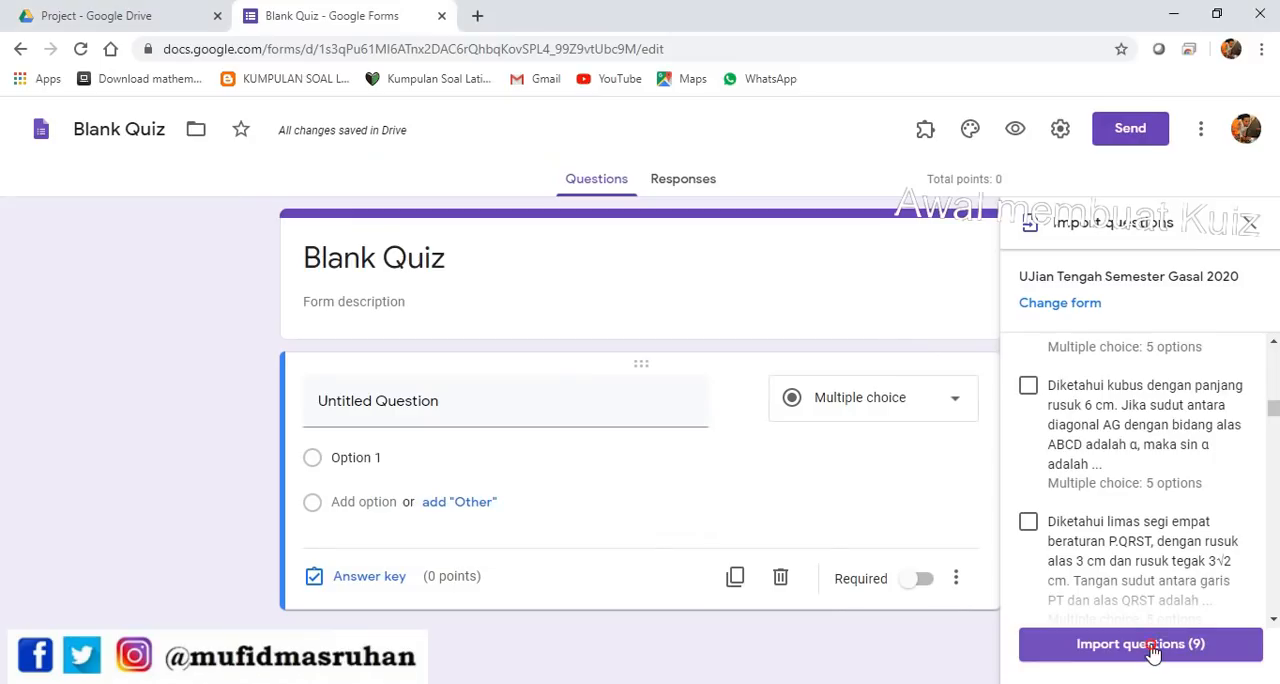
{"action": "left_click", "coordinate": [1154, 648]}
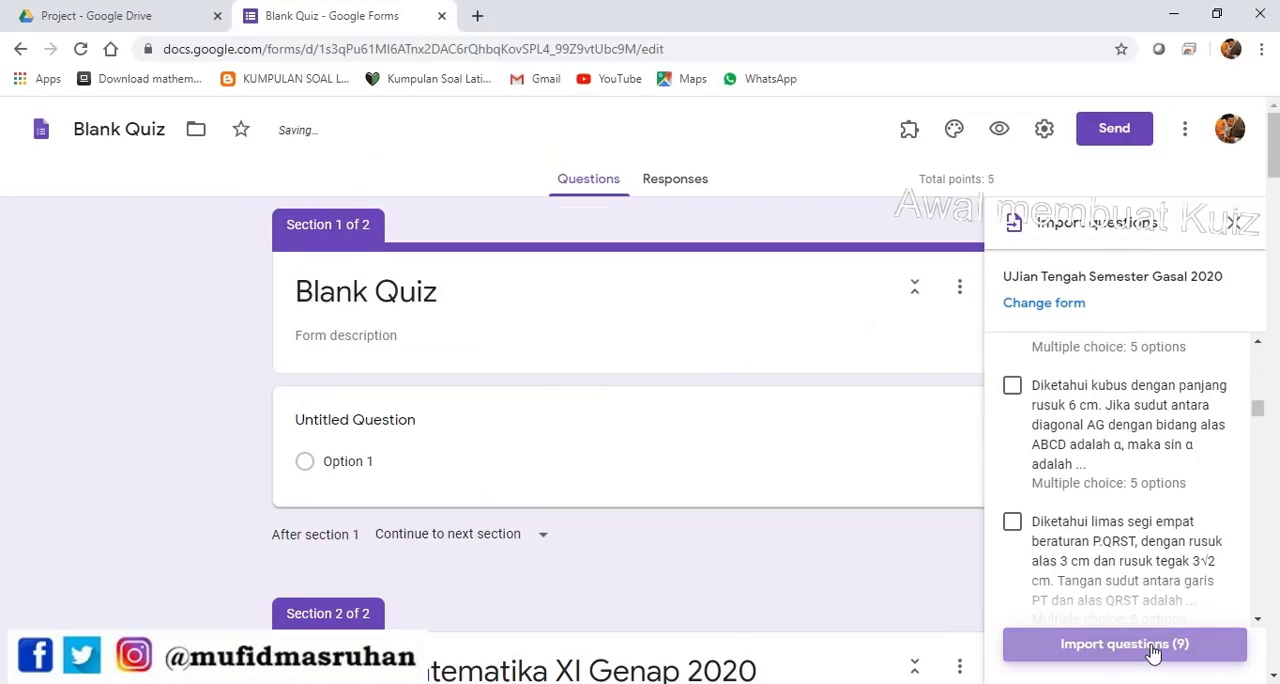
Check the imported questions and delete the form's first section containing the untitled question
{"action": "scroll", "coordinate": [677, 416], "scroll_direction": "down", "scroll_amount": 6}
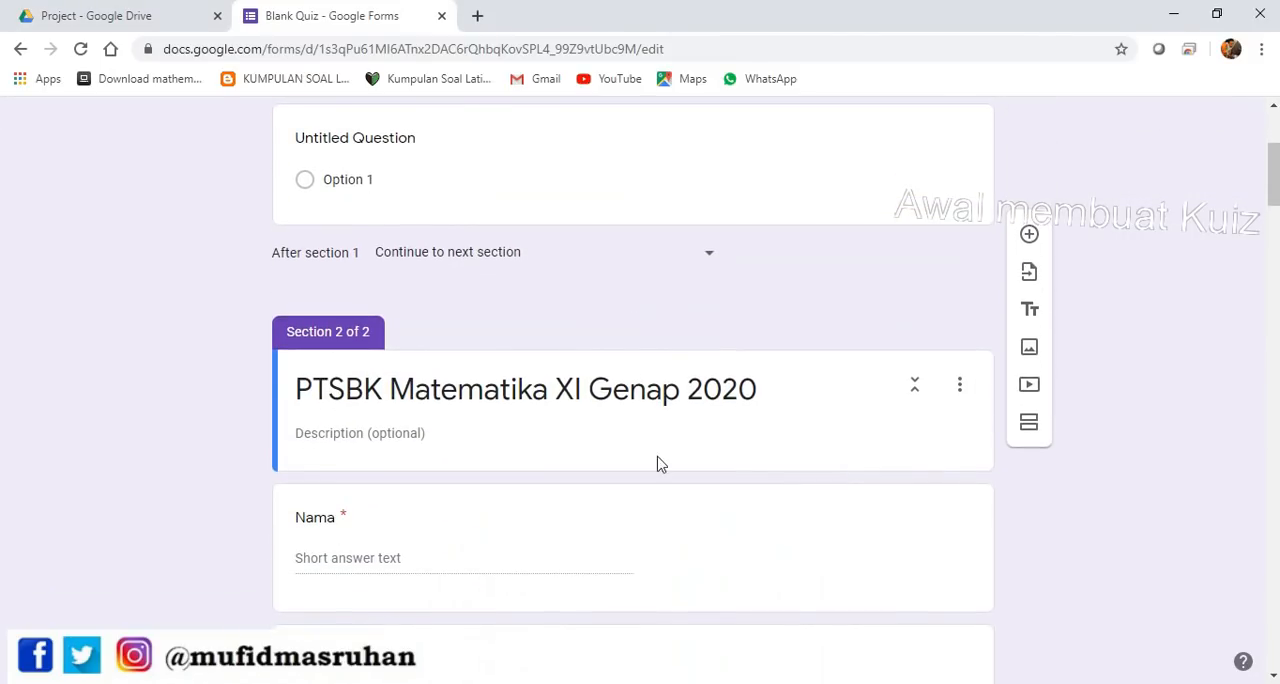
{"action": "scroll", "coordinate": [690, 490], "scroll_direction": "down", "scroll_amount": 20}
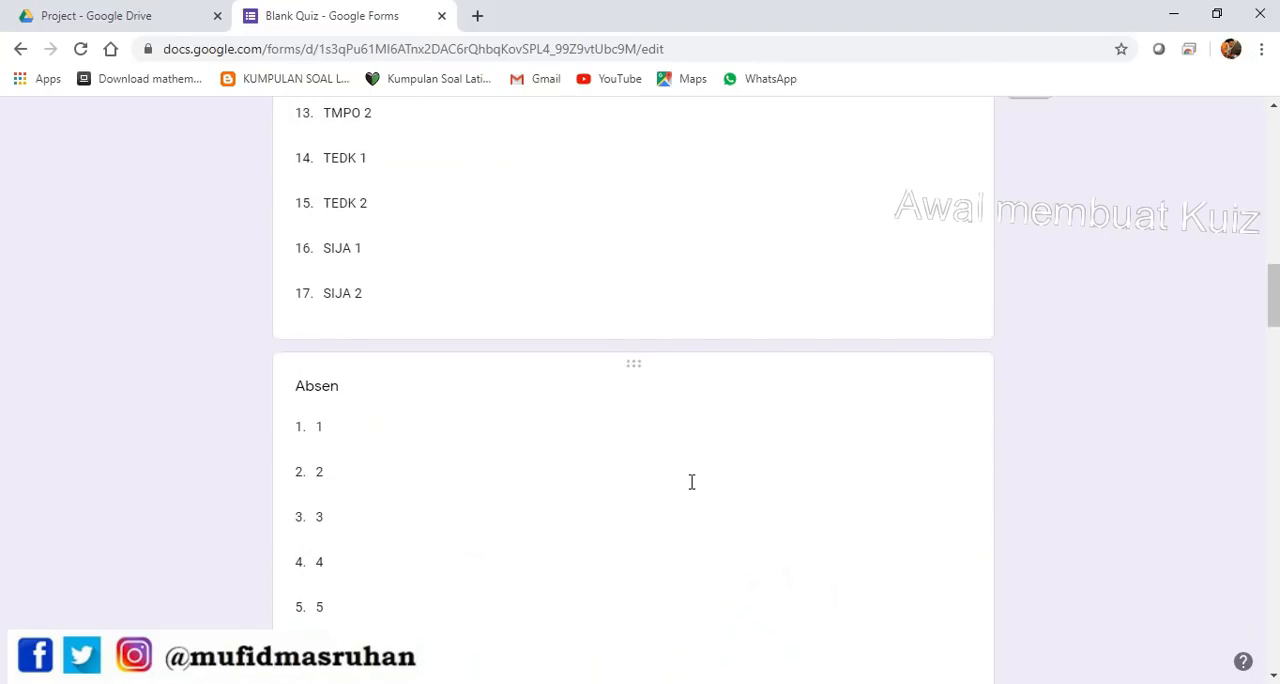
{"action": "scroll", "coordinate": [689, 498], "scroll_direction": "up", "scroll_amount": 20}
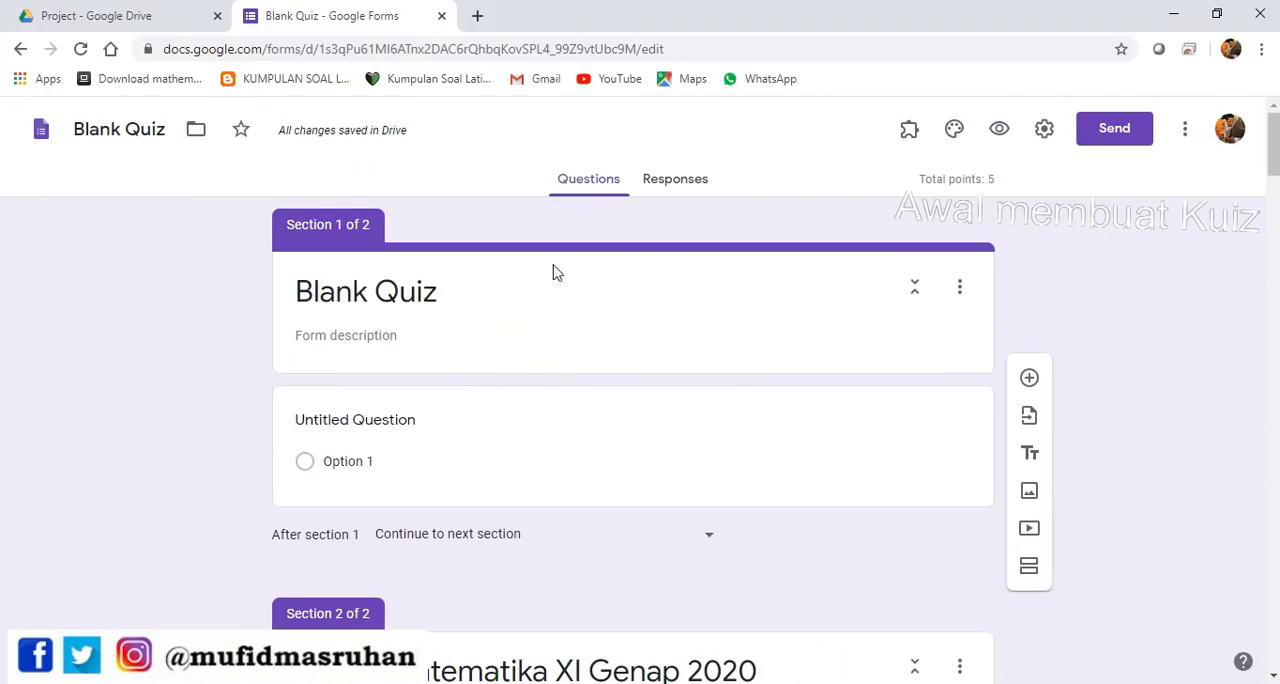
{"action": "left_click", "coordinate": [961, 292]}
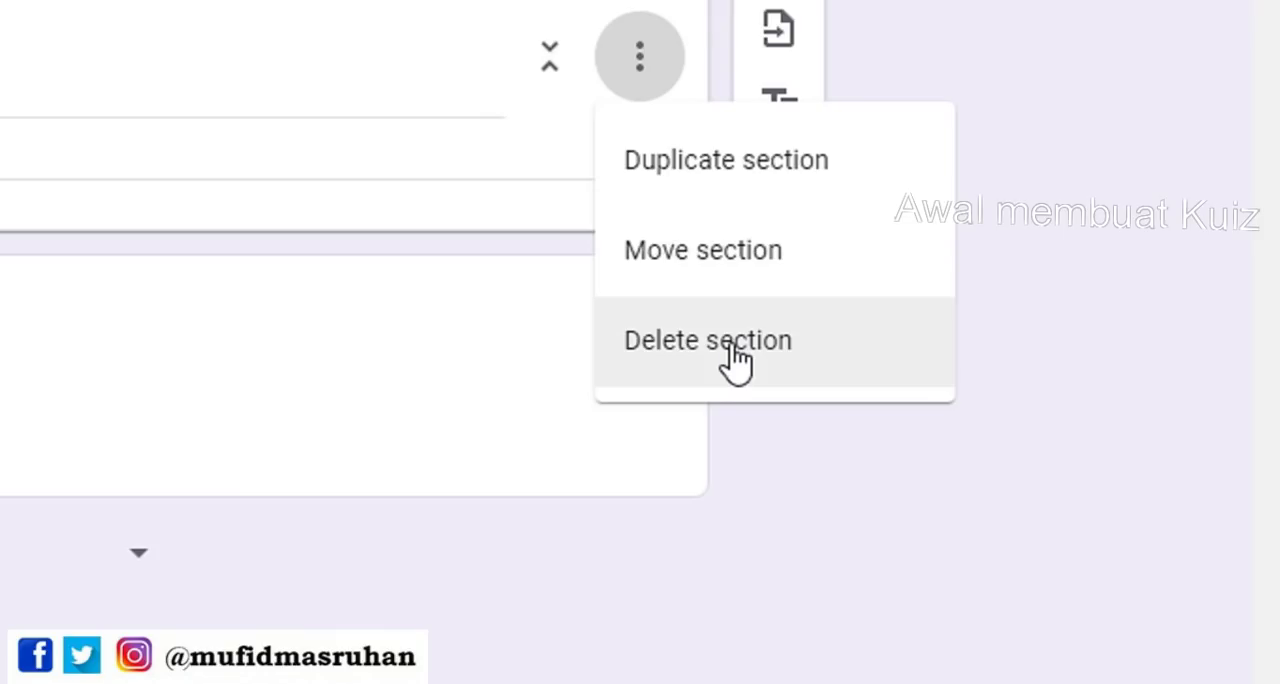
{"action": "left_click", "coordinate": [1007, 432]}
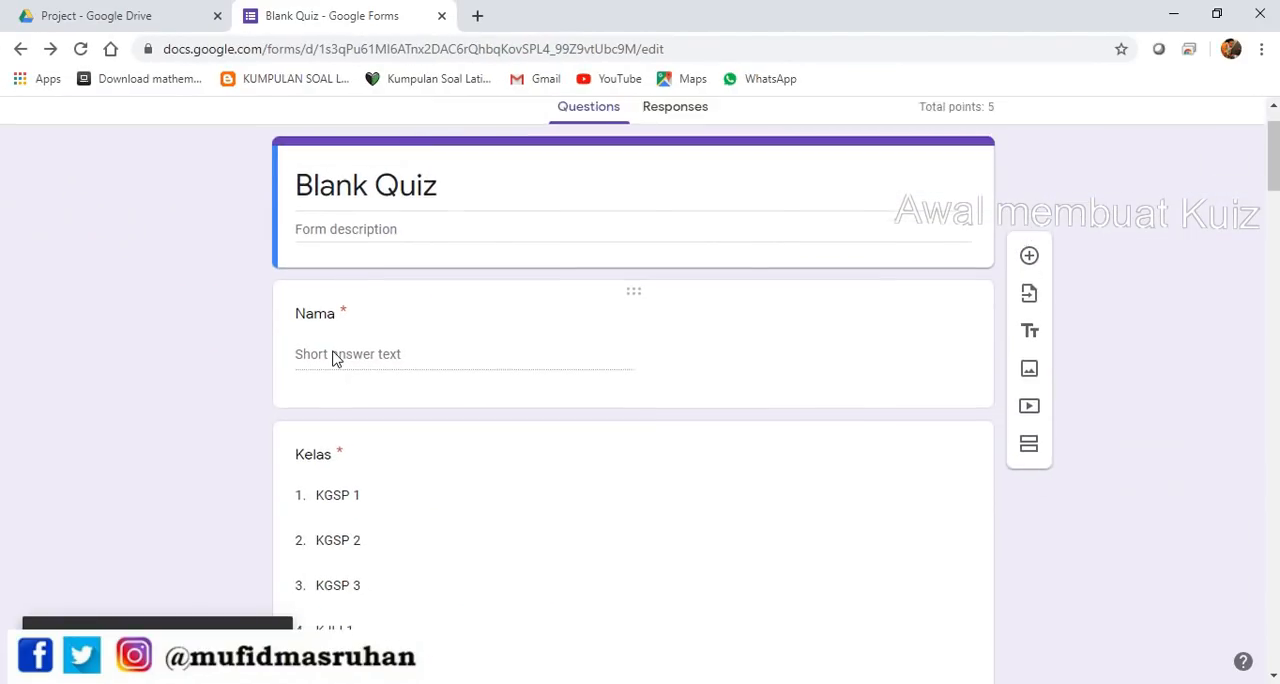
Change the quiz title to "Ulangan Harian 1"
{"action": "scroll", "coordinate": [335, 358], "scroll_direction": "up", "scroll_amount": 2}
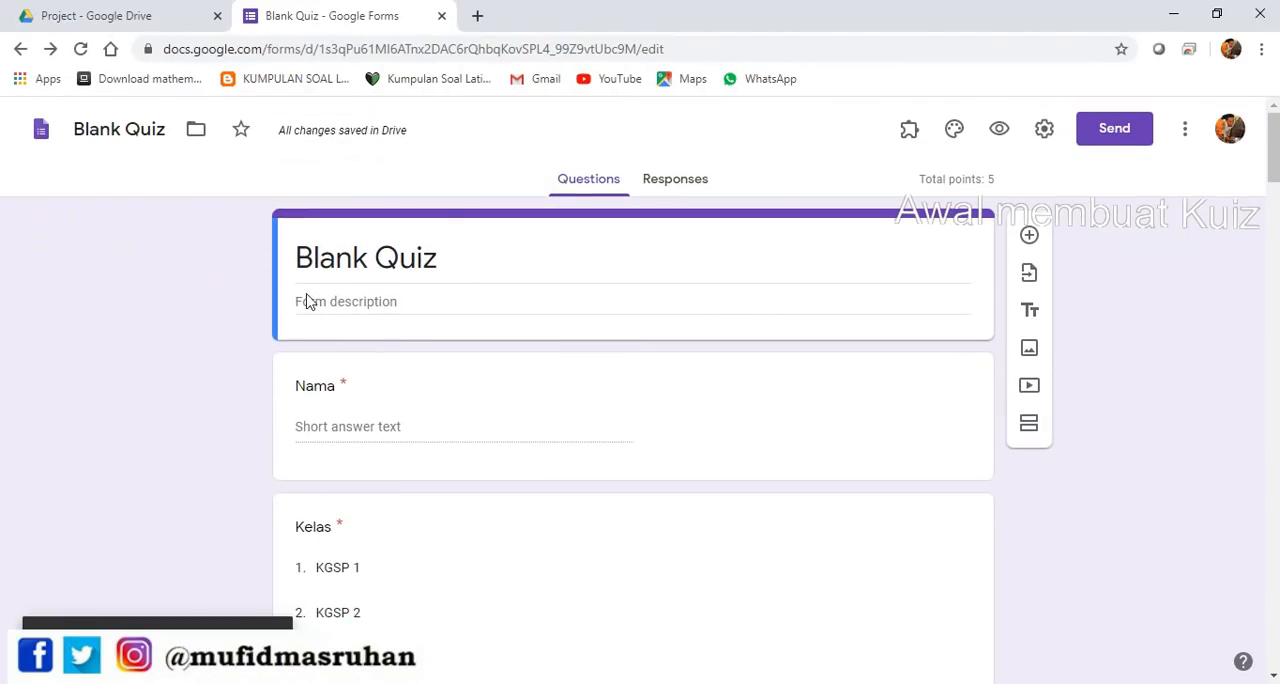
{"action": "left_click", "coordinate": [469, 263]}
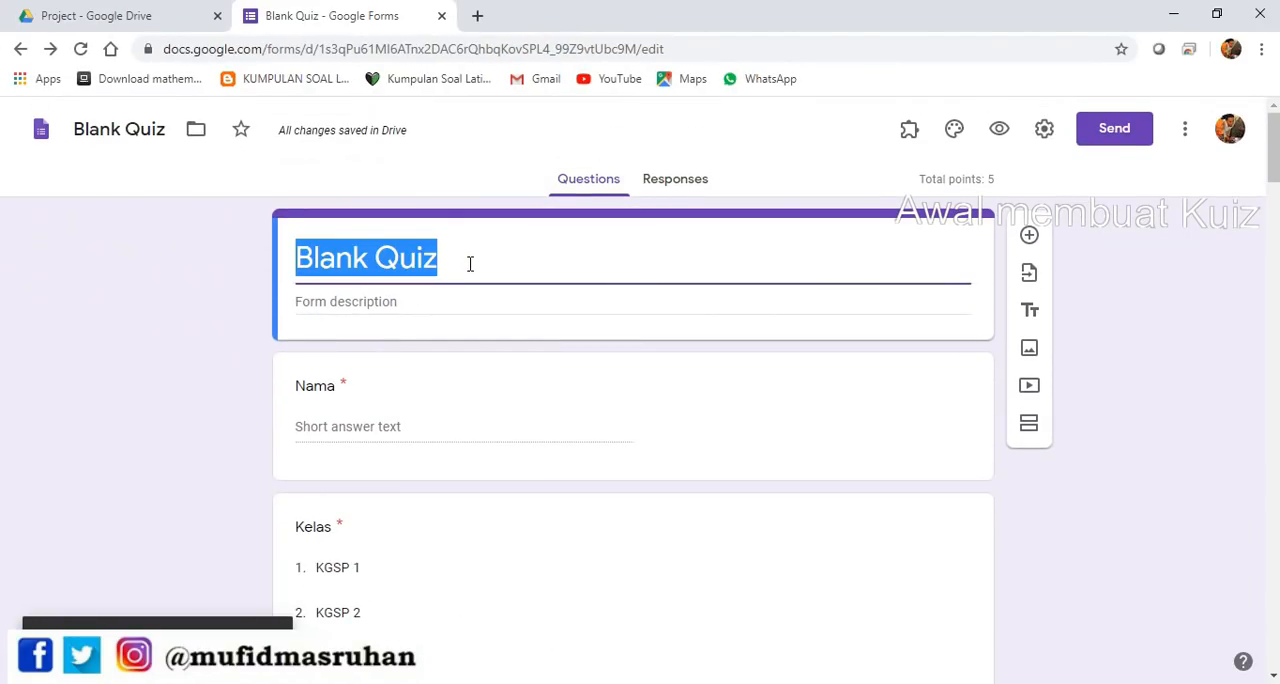
{"action": "type", "text": "Ulangan "}
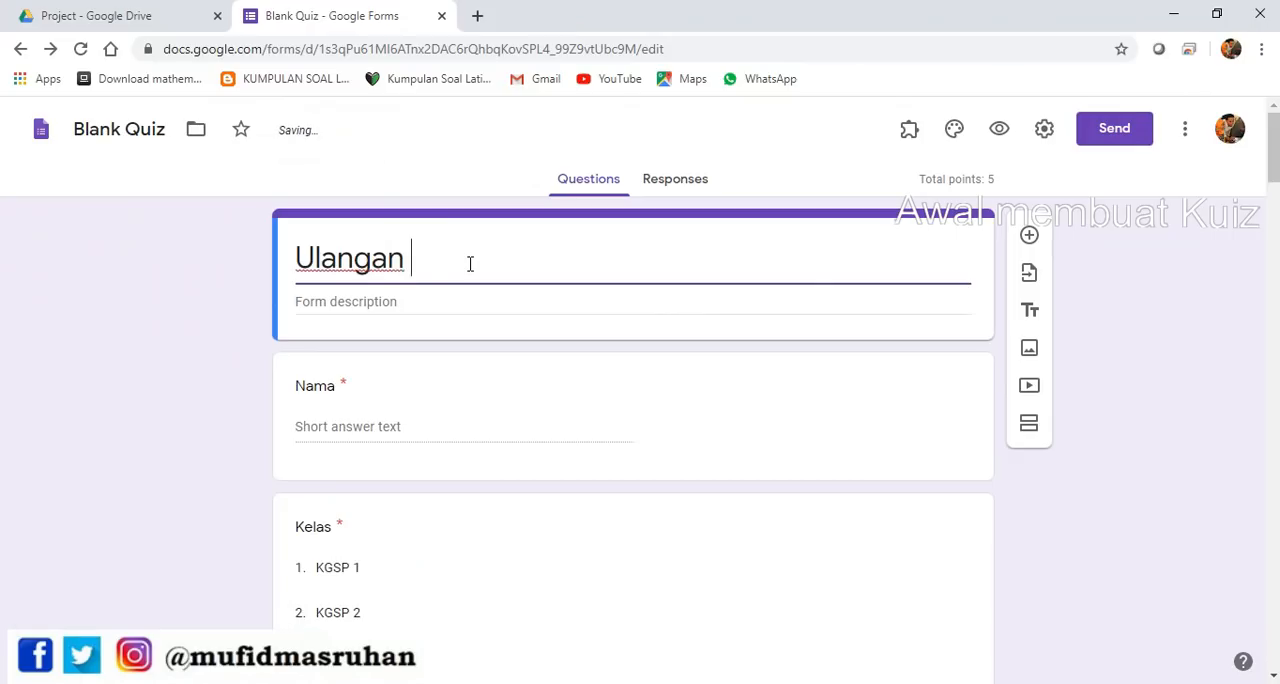
{"action": "type", "text": "Harian 1"}
Review the imported questions, inspecting the answer keys of the digits 5 to 9 question and the 6 cm and 2 a cm cube questions
{"action": "scroll", "coordinate": [494, 352], "scroll_direction": "down", "scroll_amount": 8}
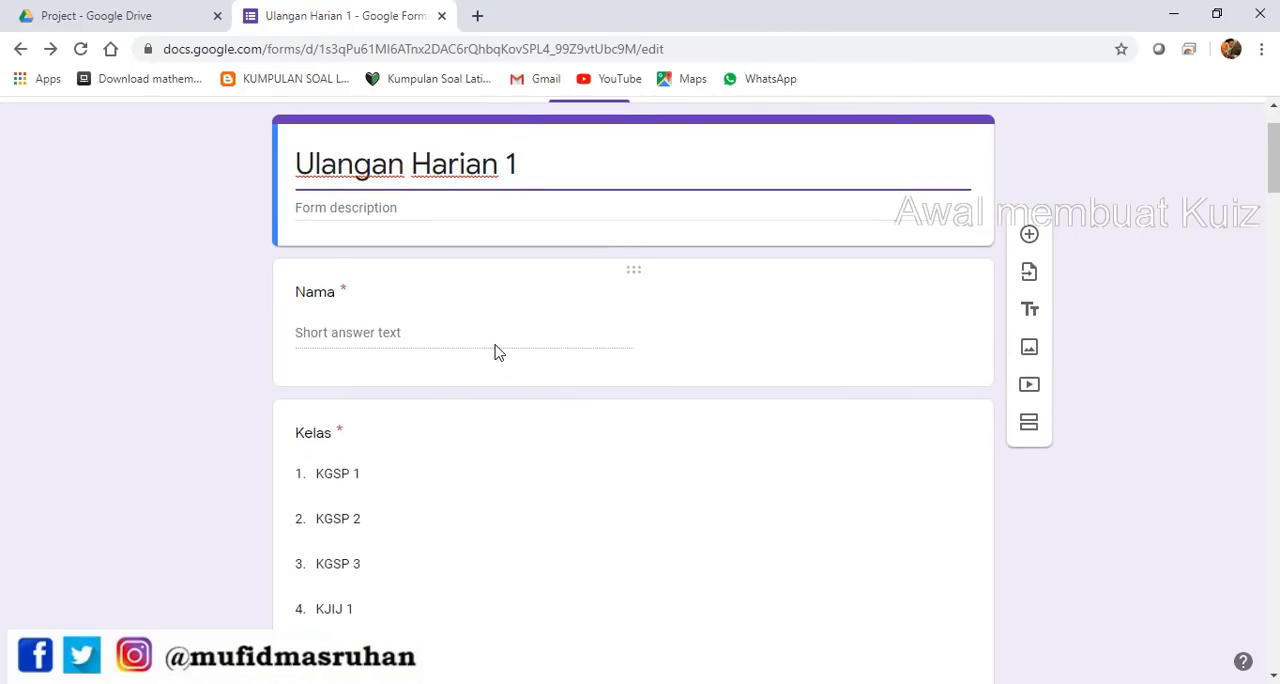
{"action": "scroll", "coordinate": [494, 352], "scroll_direction": "down", "scroll_amount": 12}
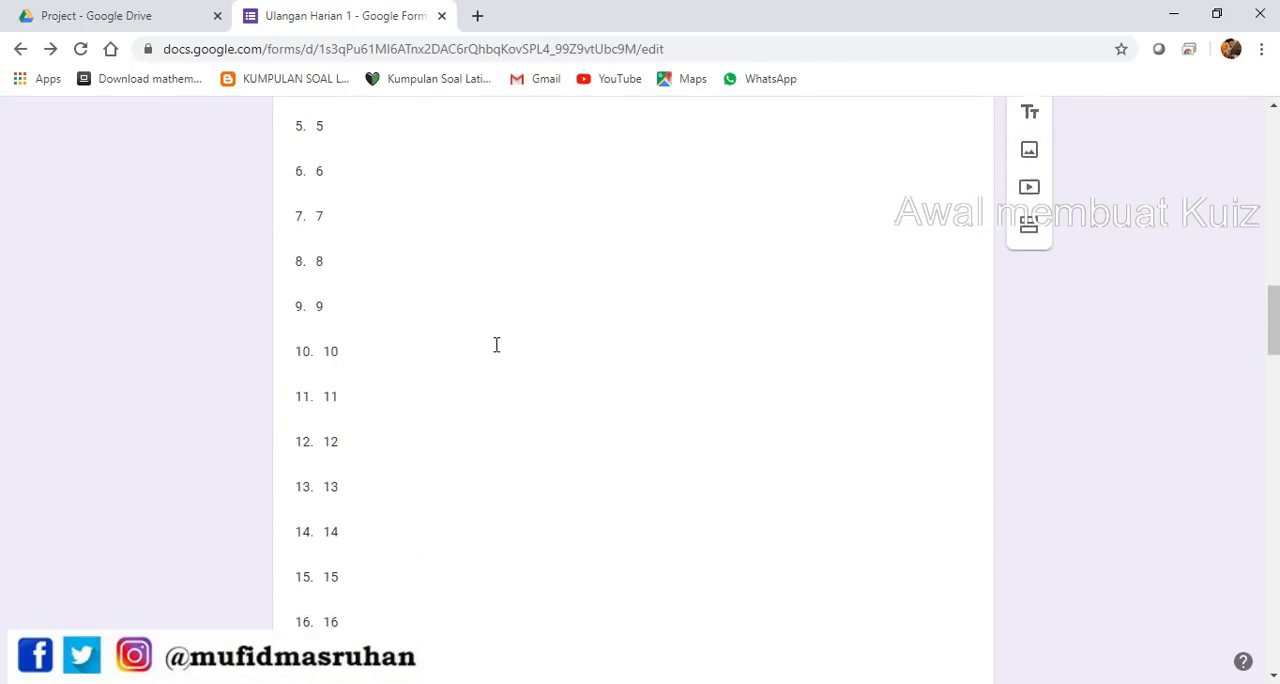
{"action": "scroll", "coordinate": [494, 352], "scroll_direction": "down", "scroll_amount": 15}
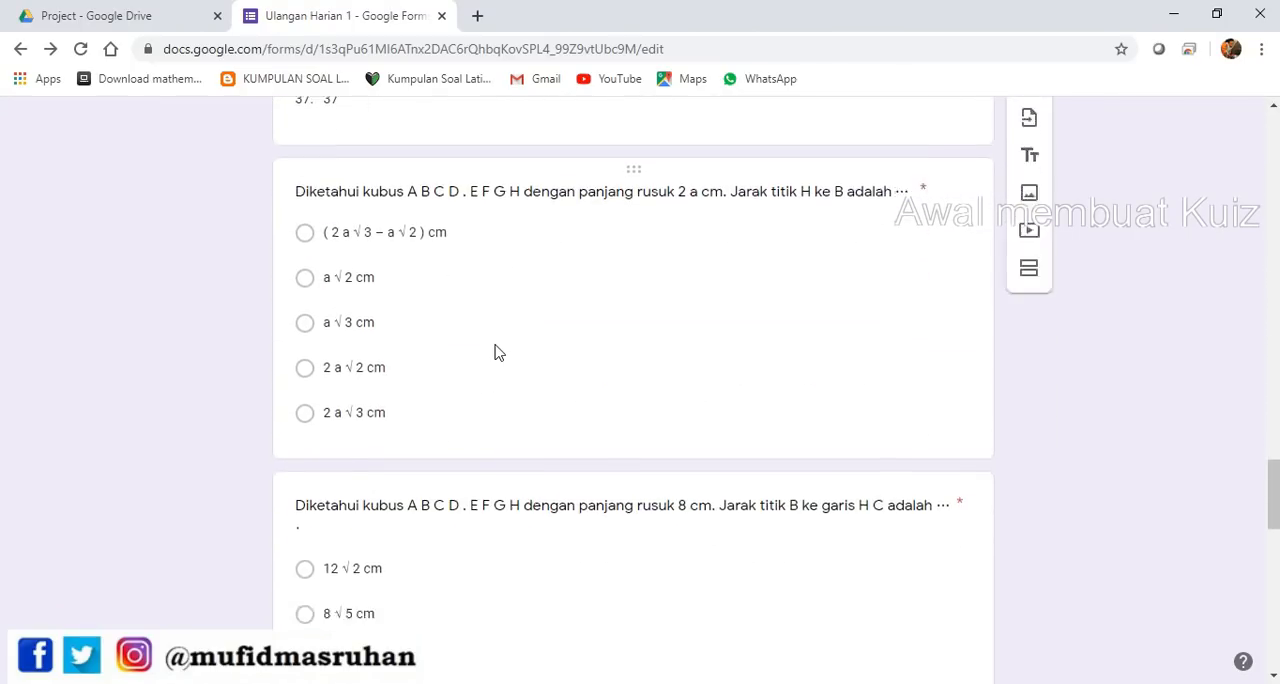
{"action": "scroll", "coordinate": [494, 352], "scroll_direction": "down", "scroll_amount": 5}
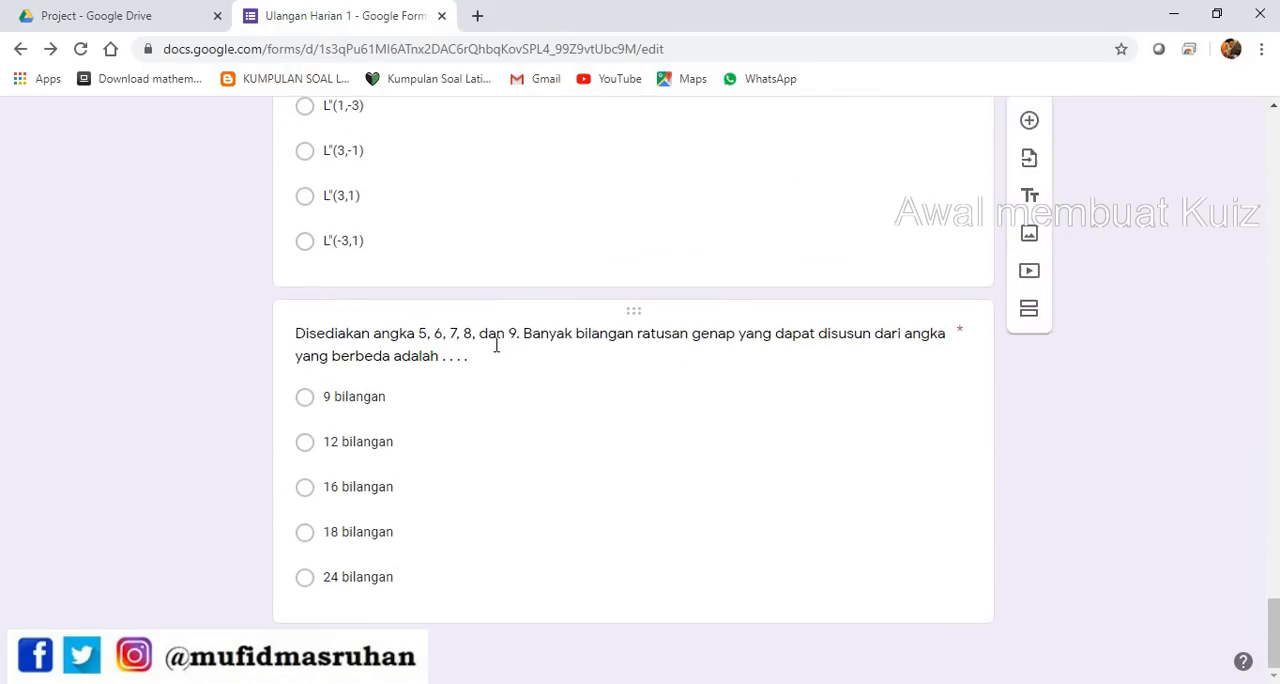
{"action": "left_click", "coordinate": [616, 462]}
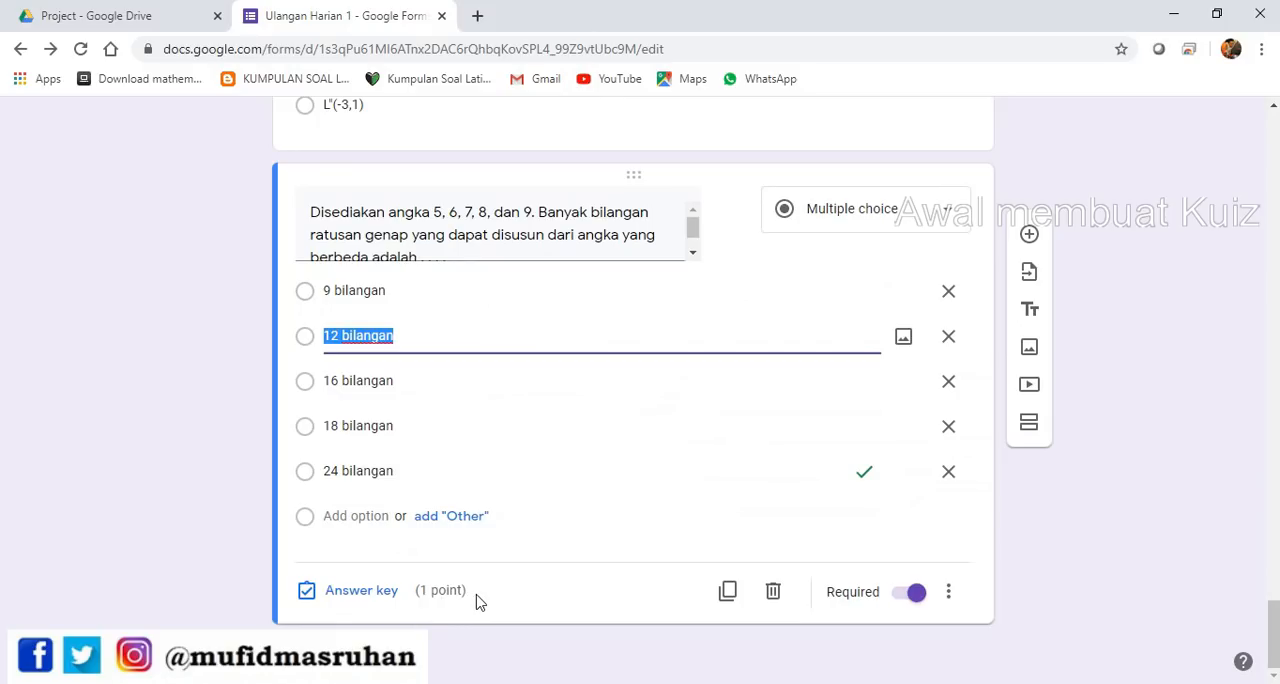
{"action": "scroll", "coordinate": [462, 615], "scroll_direction": "up", "scroll_amount": 8}
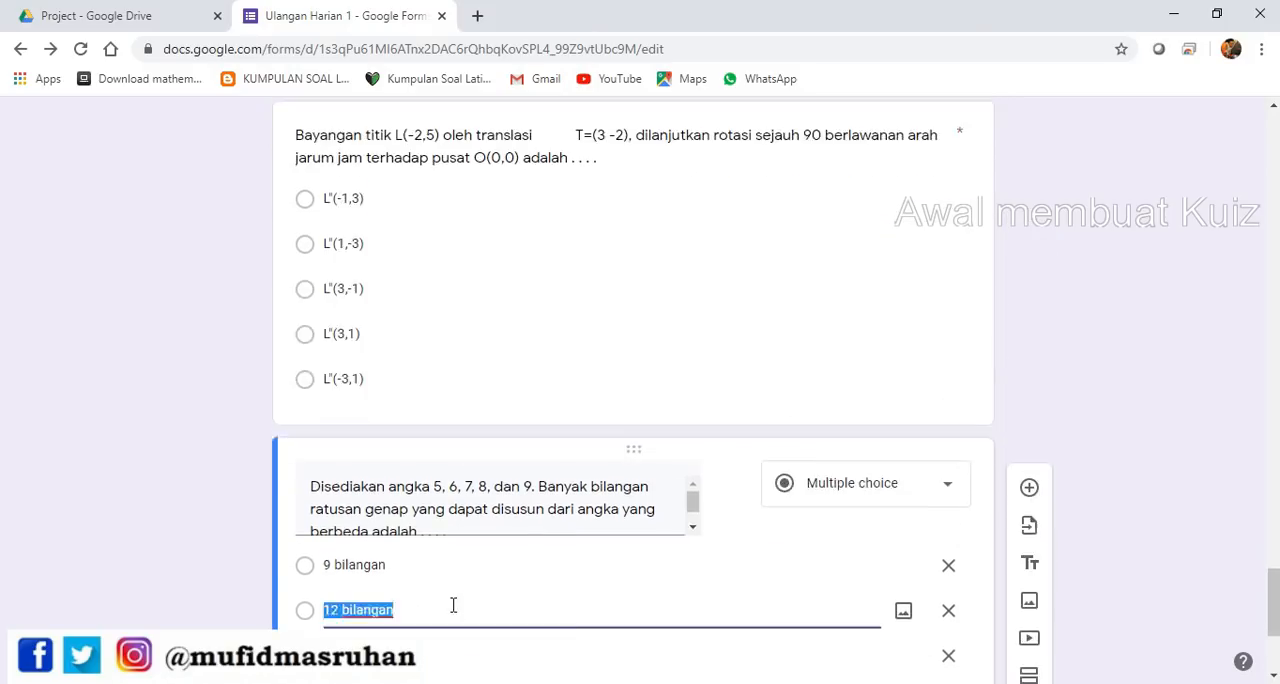
{"action": "left_click", "coordinate": [643, 281]}
{"action": "scroll", "coordinate": [700, 380], "scroll_direction": "up", "scroll_amount": 8}
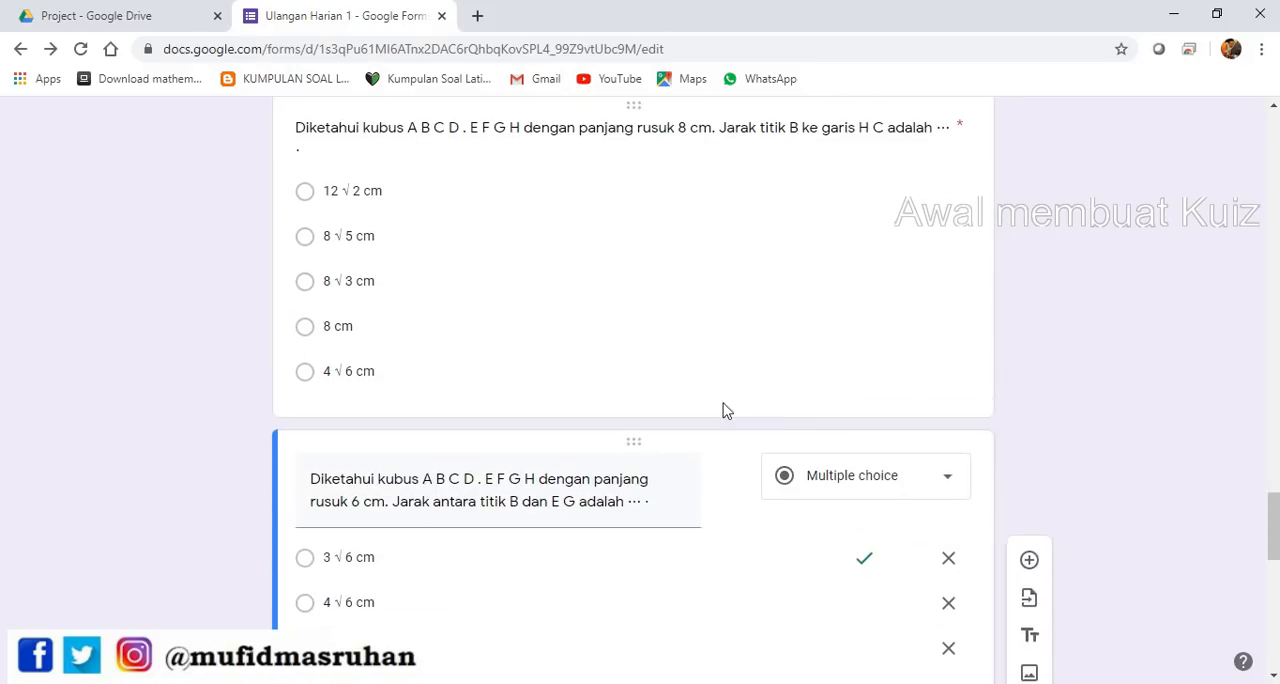
{"action": "left_click", "coordinate": [687, 338]}
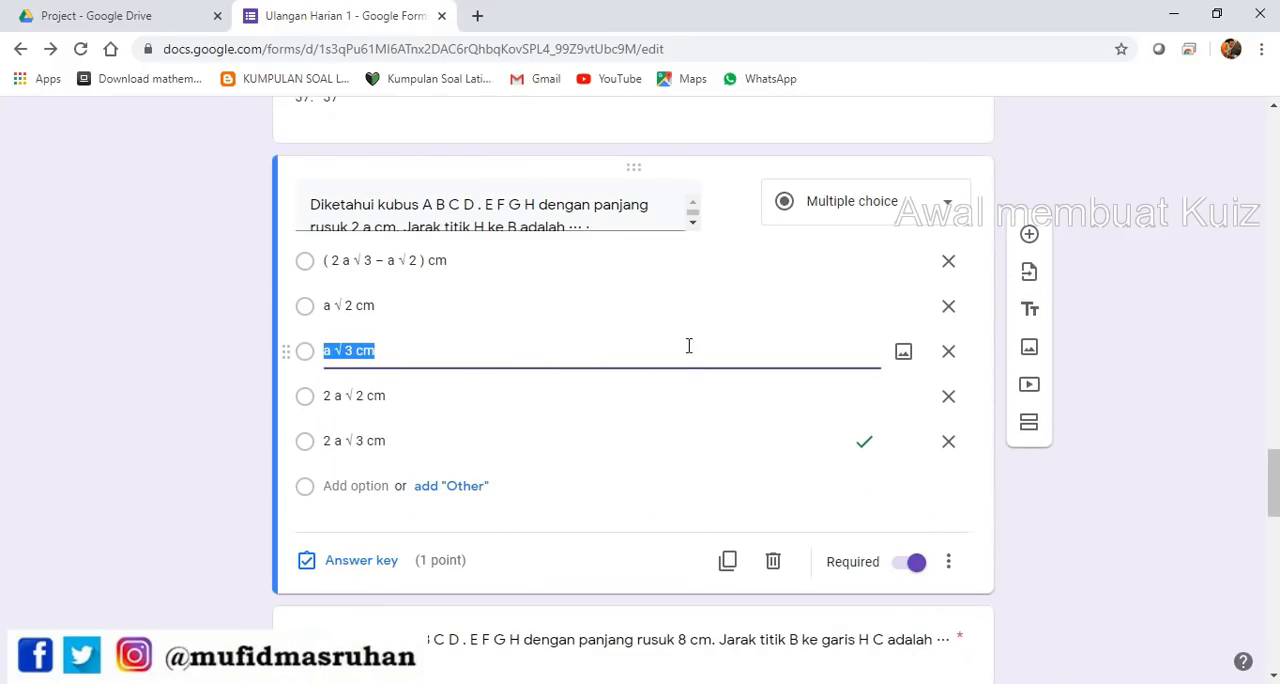
Import the question "Hasil dari 45 : (-15) + 6 x 16" from the form Coba 30 Maret after the 2 a cm cube question
{"action": "scroll", "coordinate": [712, 418], "scroll_direction": "down", "scroll_amount": 12}
{"action": "scroll", "coordinate": [701, 424], "scroll_direction": "down", "scroll_amount": 2}
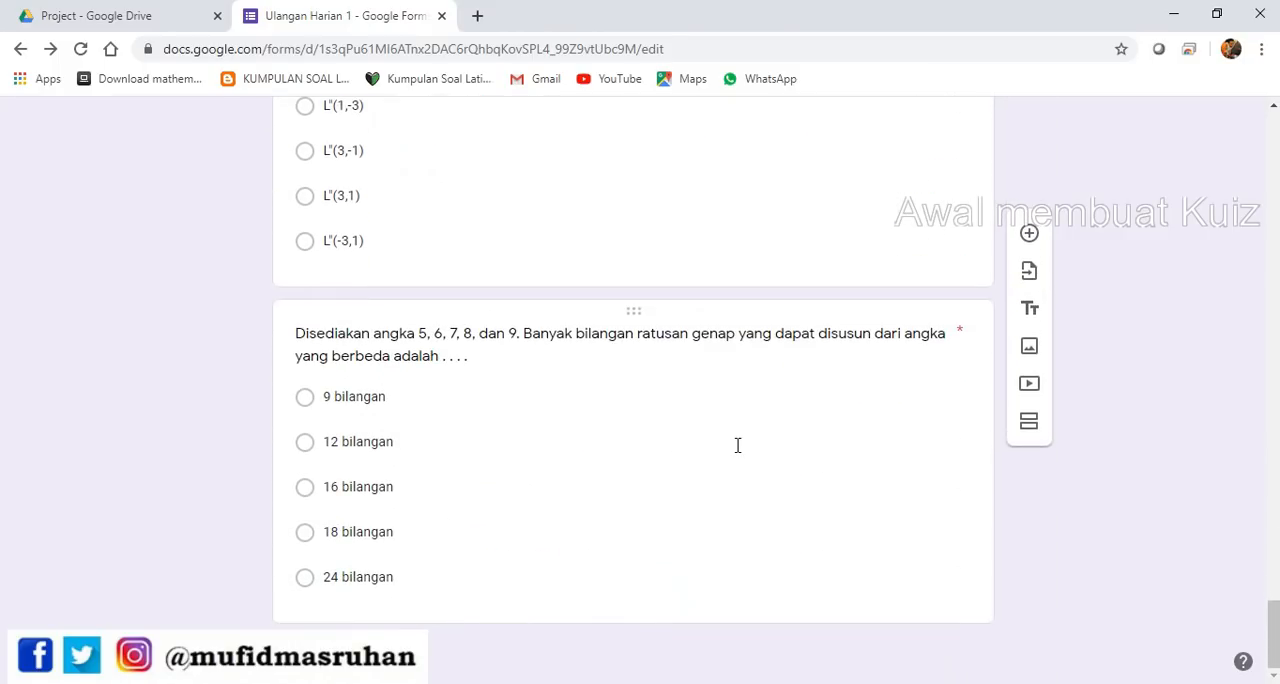
{"action": "left_click", "coordinate": [1031, 282]}
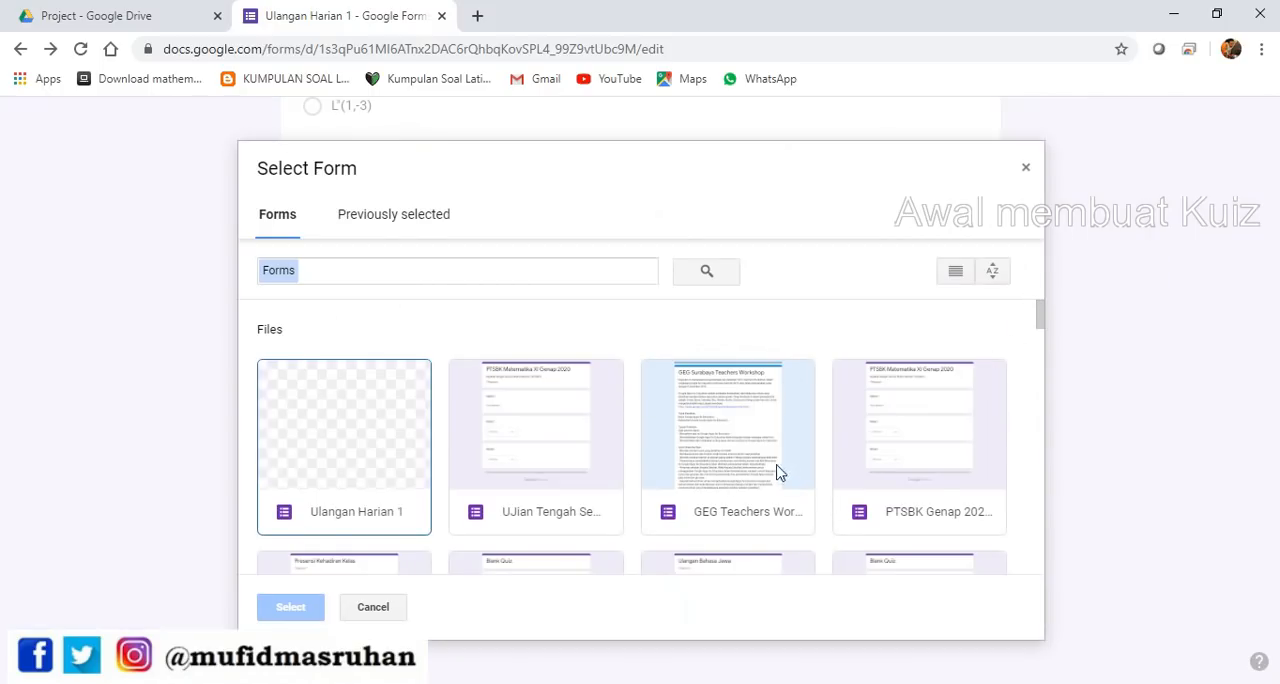
{"action": "scroll", "coordinate": [790, 465], "scroll_direction": "down", "scroll_amount": 3}
{"action": "scroll", "coordinate": [752, 376], "scroll_direction": "down", "scroll_amount": 3}
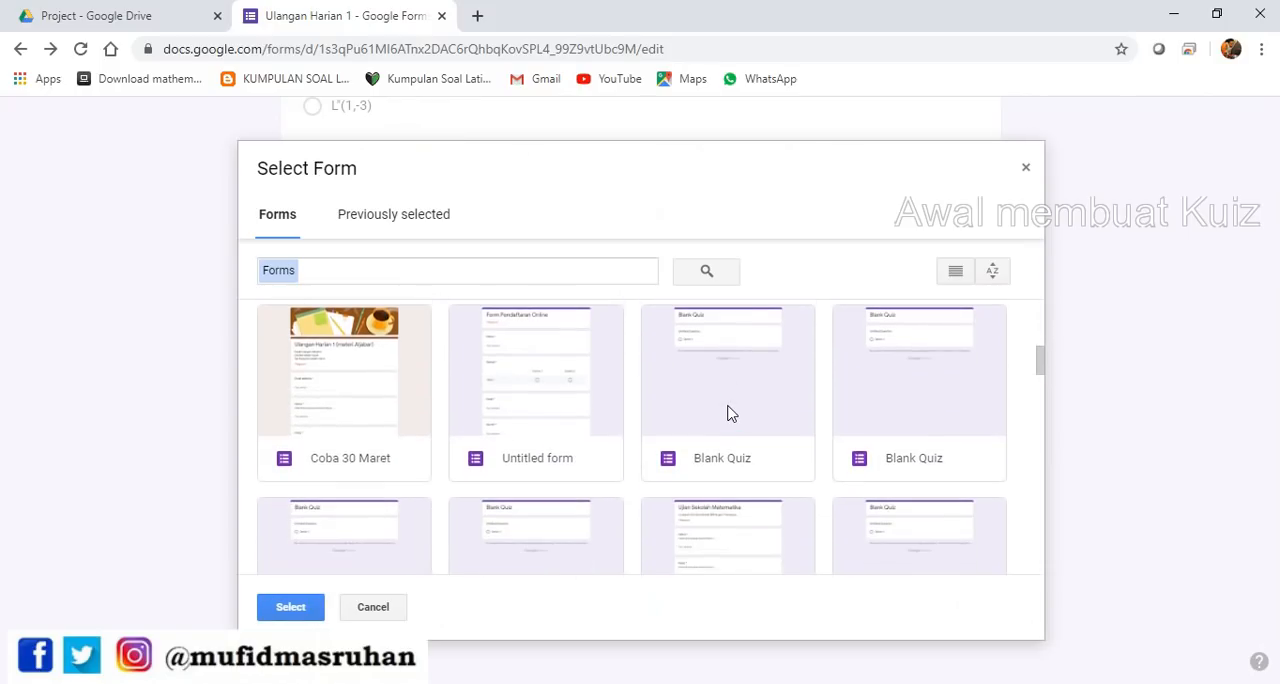
{"action": "scroll", "coordinate": [740, 366], "scroll_direction": "up", "scroll_amount": 3}
{"action": "double_click", "coordinate": [331, 495]}
{"action": "scroll", "coordinate": [1166, 471], "scroll_direction": "down", "scroll_amount": 5}
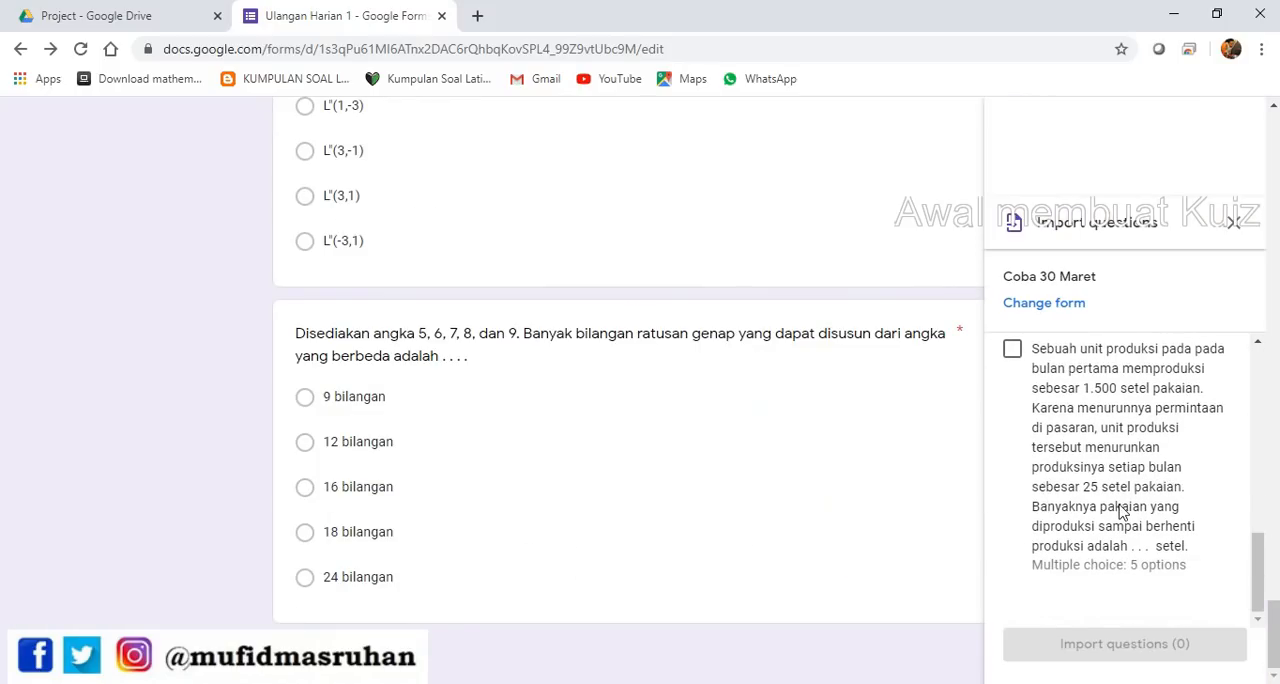
{"action": "scroll", "coordinate": [1071, 528], "scroll_direction": "up", "scroll_amount": 3}
{"action": "left_click", "coordinate": [1012, 516]}
{"action": "left_click", "coordinate": [1124, 644]}
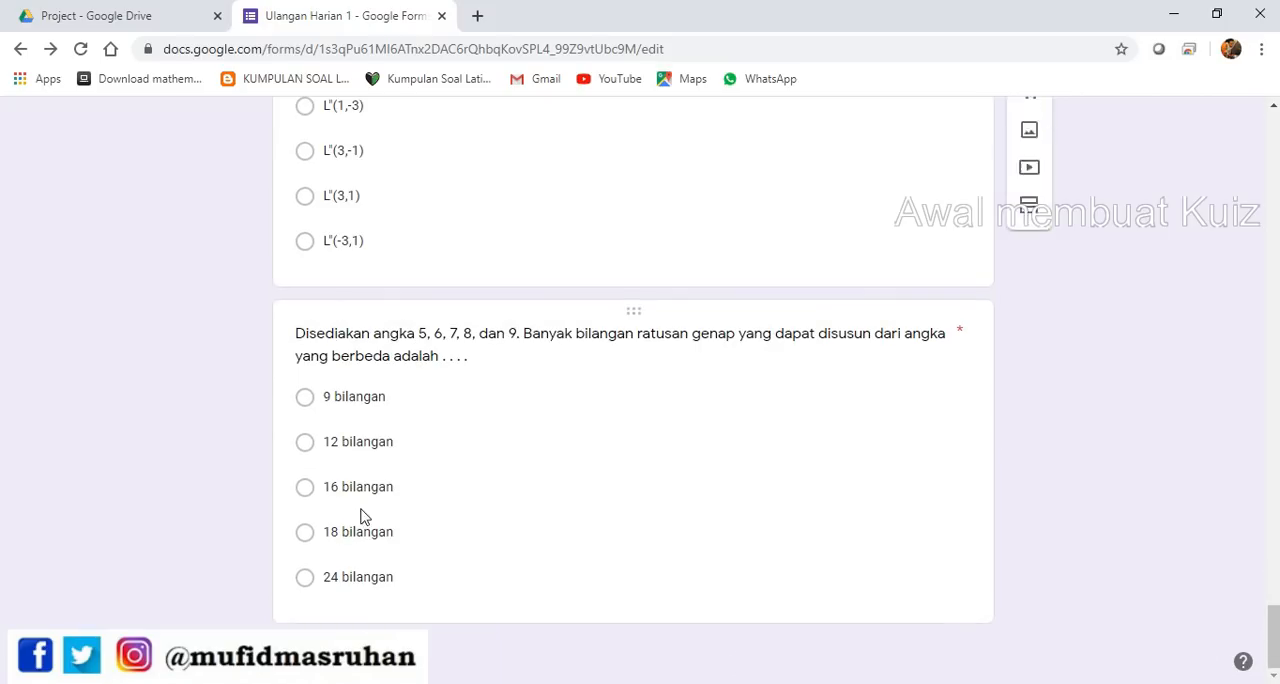
Choose the form Coba bahasa jawa as the import source, with the digits 5 to 9 question as the insertion point
{"action": "left_click", "coordinate": [592, 468]}
{"action": "left_click", "coordinate": [1031, 276]}
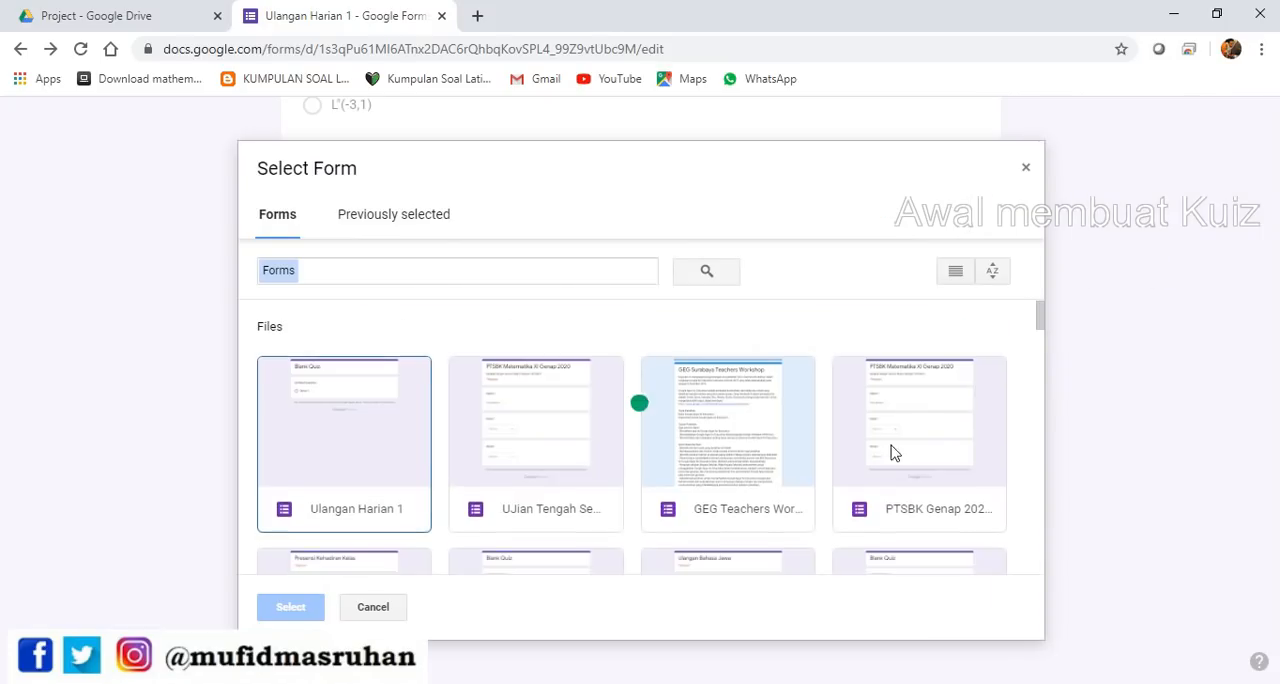
{"action": "scroll", "coordinate": [891, 451], "scroll_direction": "down", "scroll_amount": 3}
{"action": "double_click", "coordinate": [740, 420]}
{"action": "scroll", "coordinate": [1213, 477], "scroll_direction": "down", "scroll_amount": 3}
Import the questions "Kewan opo sing sikile limo ?", "Opo bedane kucing karo kucring" and "Dilebokke malah metu, hayoo, opo ?"
{"action": "left_click", "coordinate": [1012, 450]}
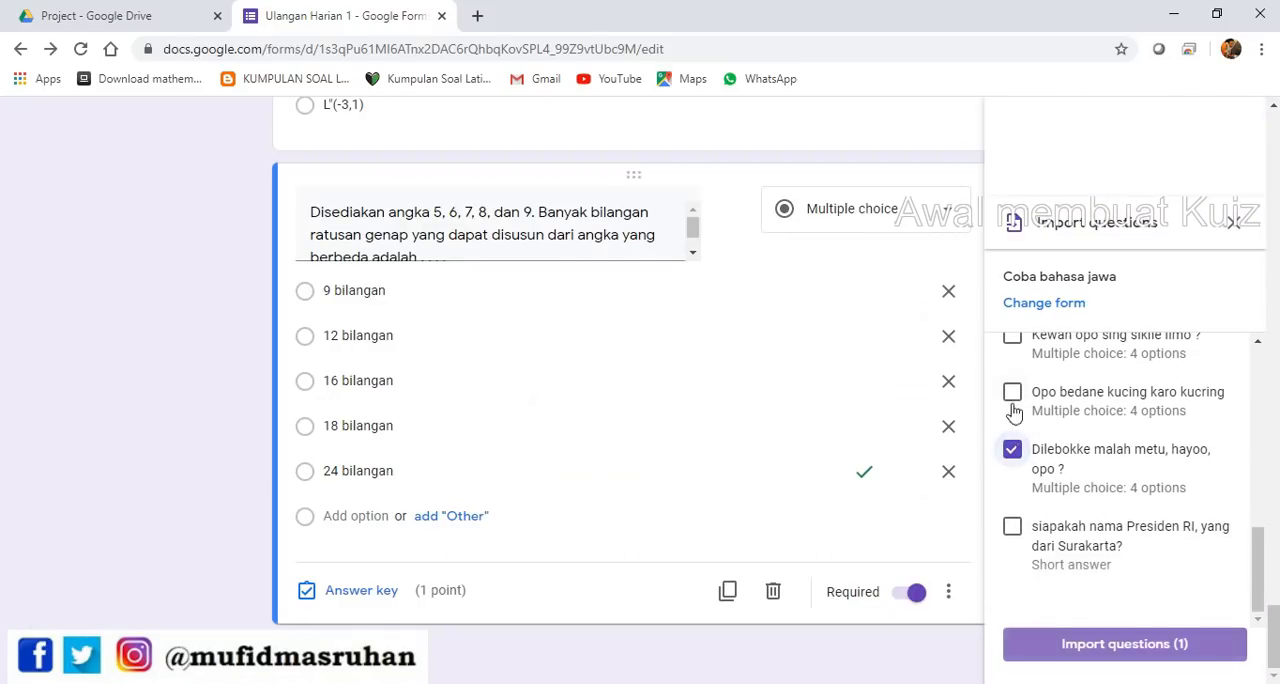
{"action": "left_click", "coordinate": [1012, 392]}
{"action": "scroll", "coordinate": [1020, 420], "scroll_direction": "up", "scroll_amount": 1}
{"action": "scroll", "coordinate": [1020, 450], "scroll_direction": "down", "scroll_amount": 1}
{"action": "left_click", "coordinate": [1012, 426]}
{"action": "scroll", "coordinate": [1050, 520], "scroll_direction": "down", "scroll_amount": 1}
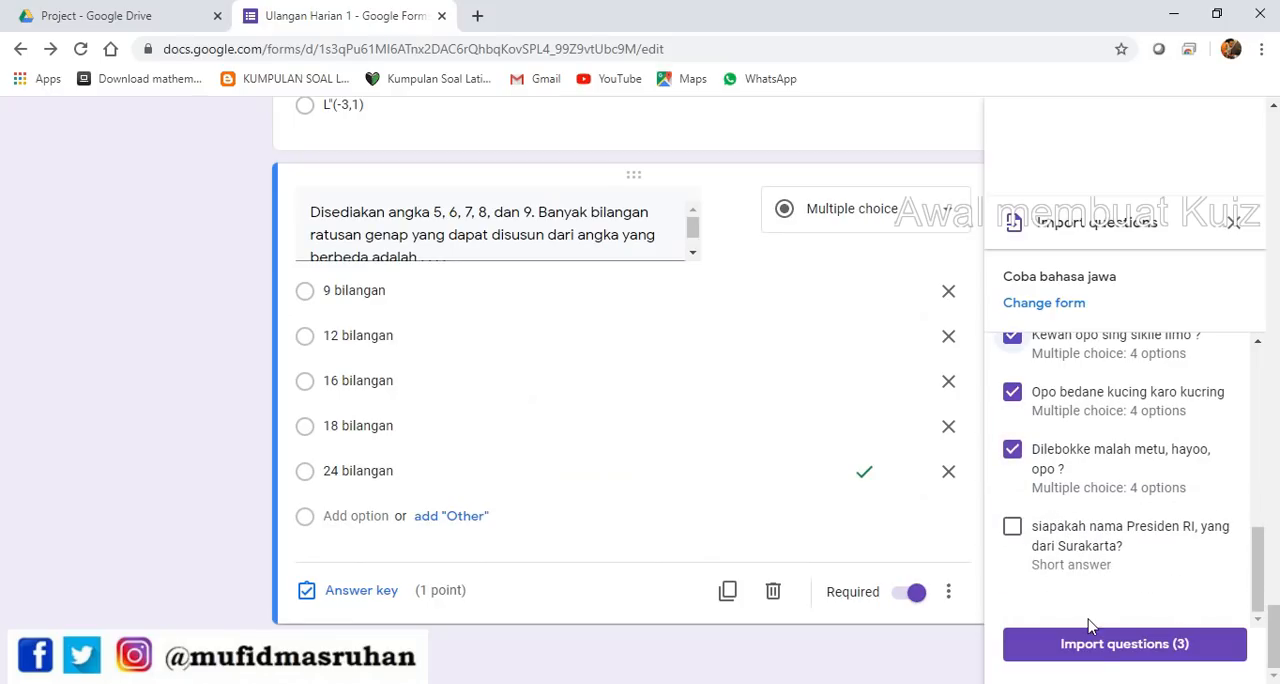
{"action": "left_click", "coordinate": [1125, 648]}
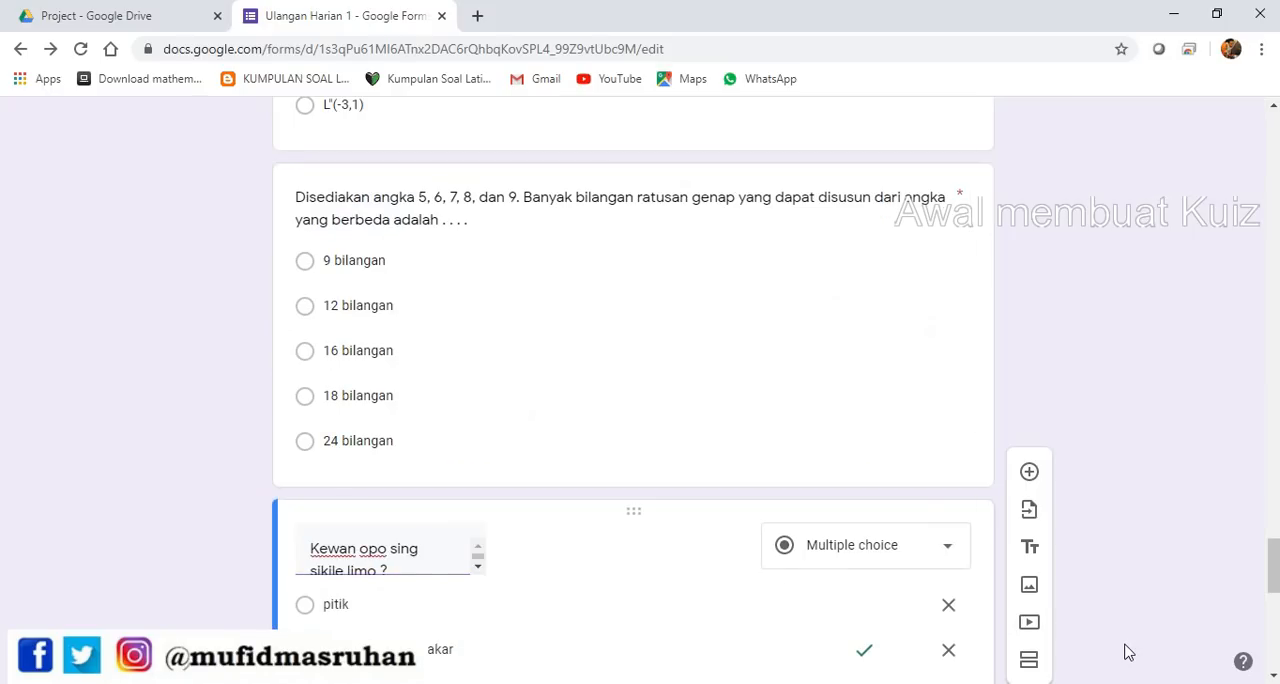
Check the newly imported questions and their order across the whole quiz
{"action": "scroll", "coordinate": [645, 535], "scroll_direction": "down", "scroll_amount": 5}
{"action": "scroll", "coordinate": [642, 532], "scroll_direction": "down", "scroll_amount": 3}
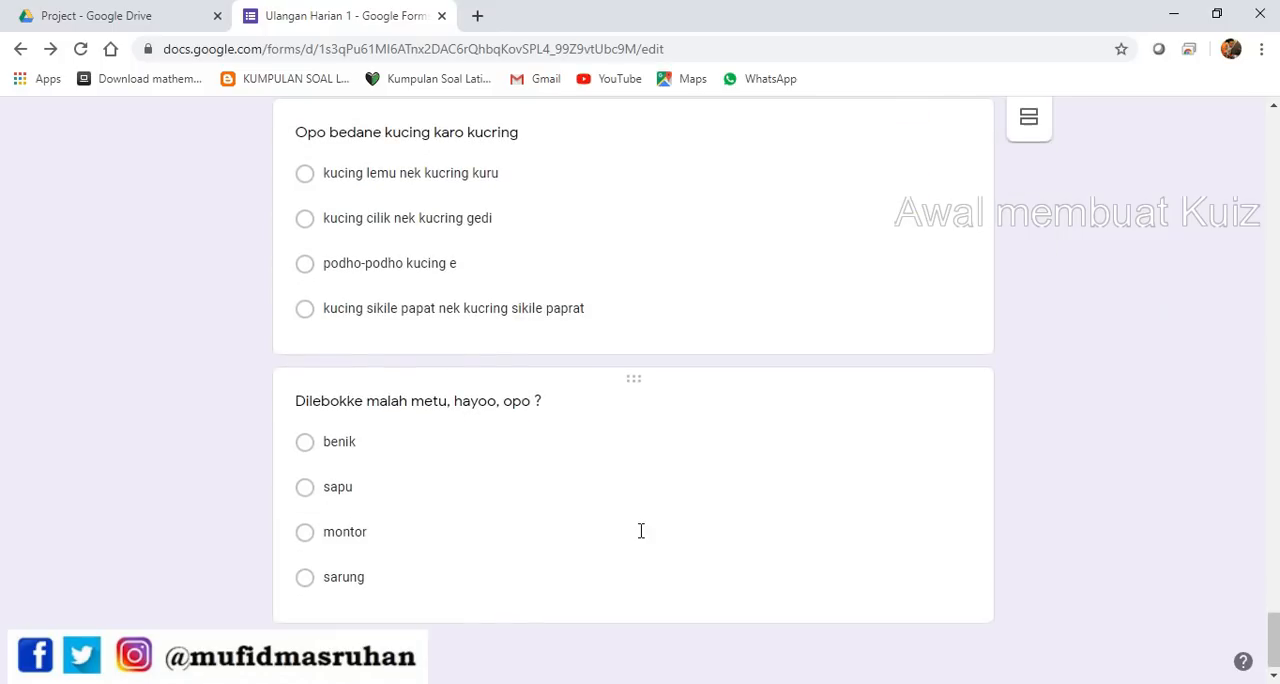
{"action": "scroll", "coordinate": [686, 527], "scroll_direction": "up", "scroll_amount": 10}
{"action": "scroll", "coordinate": [700, 502], "scroll_direction": "up", "scroll_amount": 15}
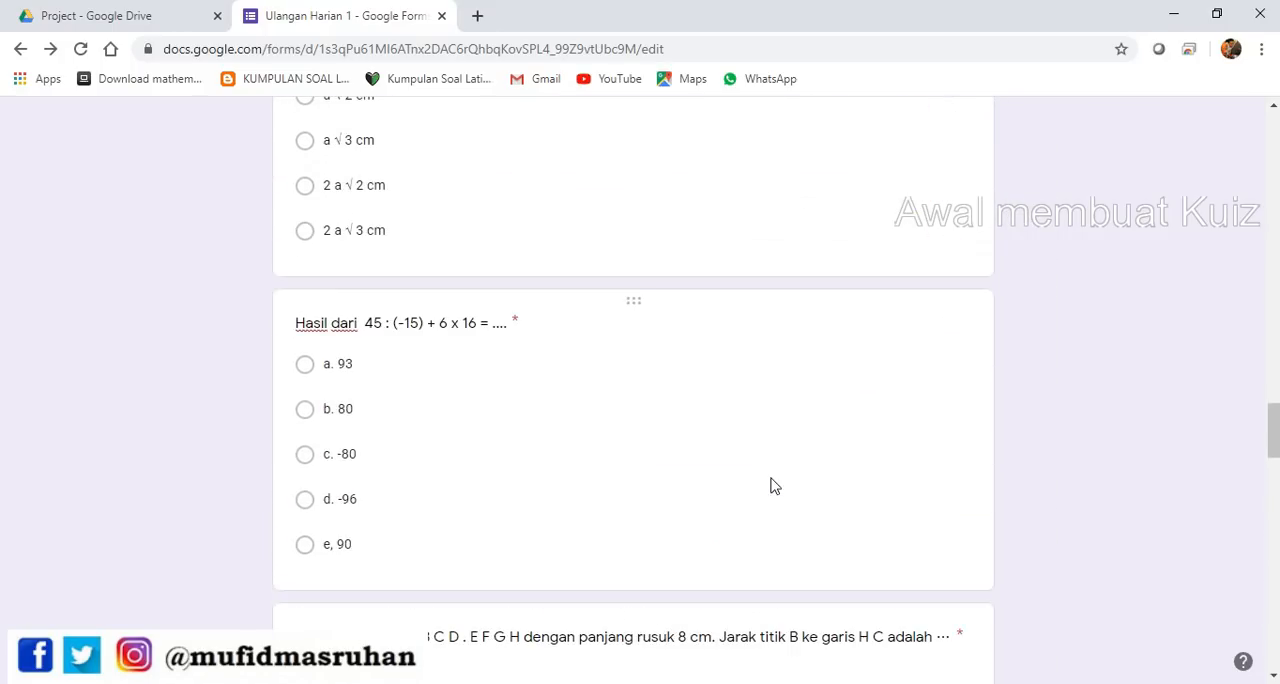
{"action": "scroll", "coordinate": [748, 474], "scroll_direction": "up", "scroll_amount": 20}
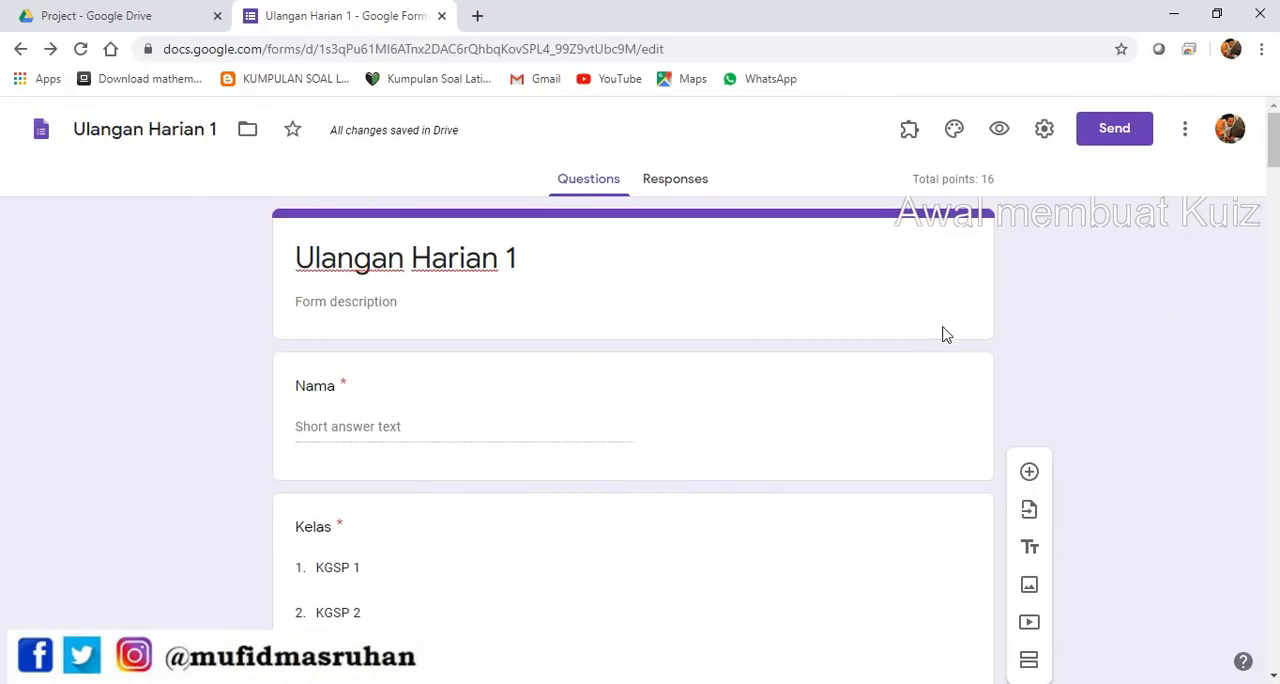
{"action": "scroll", "coordinate": [940, 340], "scroll_direction": "down", "scroll_amount": 8}
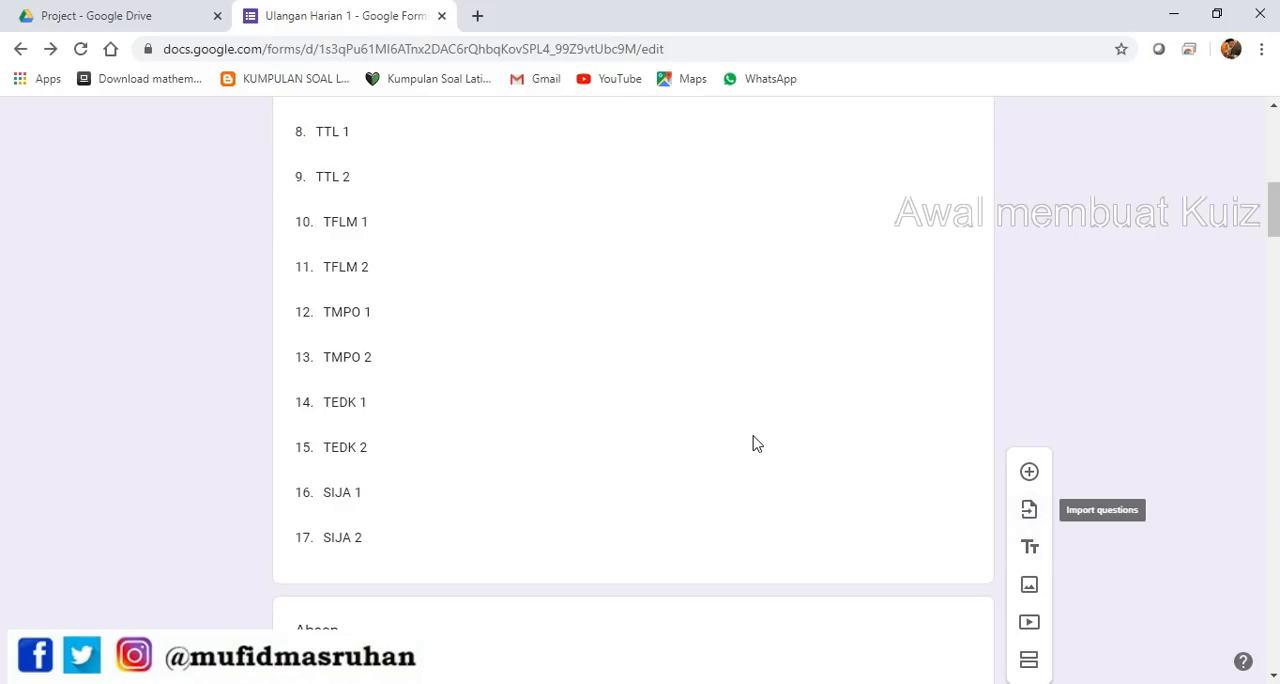
{"action": "scroll", "coordinate": [784, 444], "scroll_direction": "up", "scroll_amount": 10}
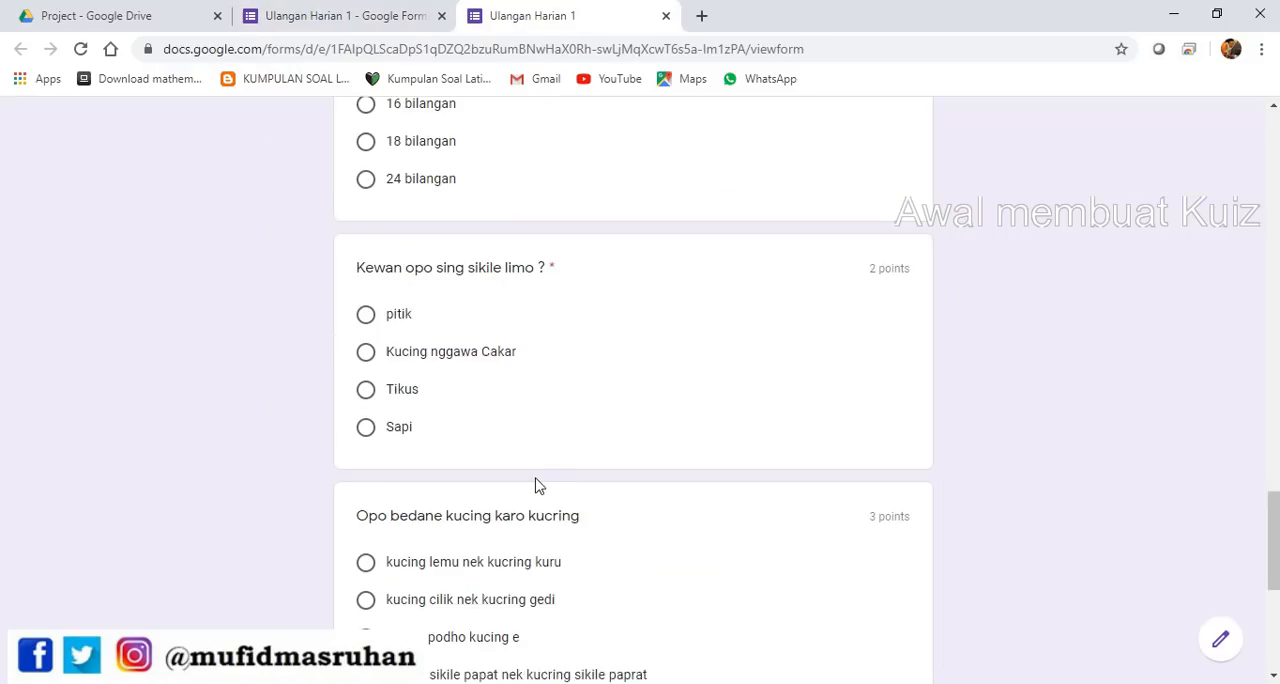
Preview the quiz as respondents see it, and look over the theme options without changing them
{"action": "scroll", "coordinate": [536, 482], "scroll_direction": "up", "scroll_amount": 20}
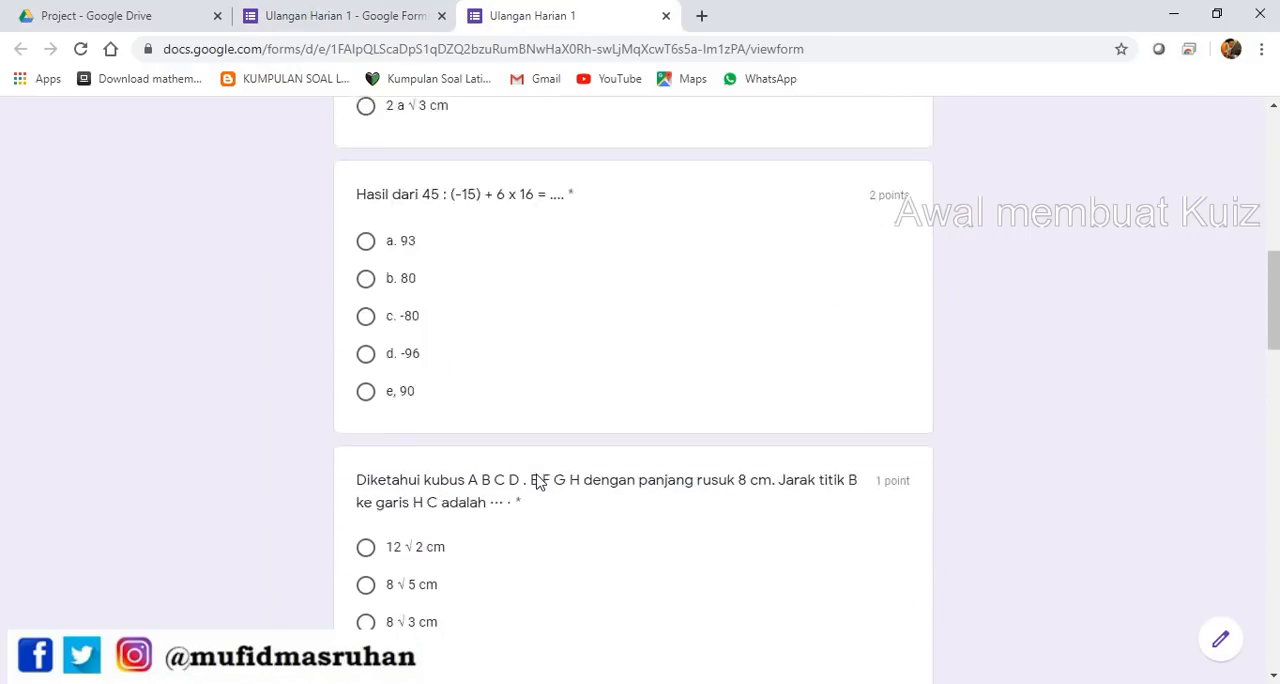
{"action": "left_click", "coordinate": [666, 16]}
{"action": "scroll", "coordinate": [574, 371], "scroll_direction": "down", "scroll_amount": 2}
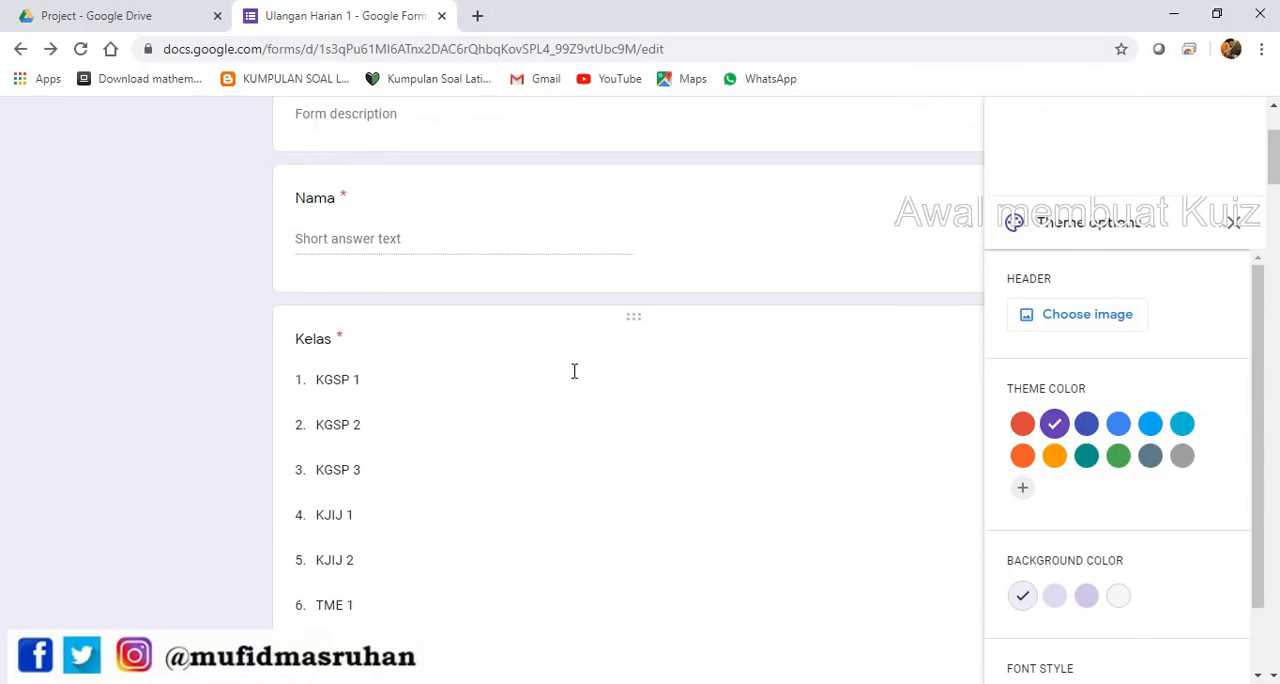
{"action": "scroll", "coordinate": [574, 371], "scroll_direction": "down", "scroll_amount": 15}
{"action": "scroll", "coordinate": [657, 400], "scroll_direction": "up", "scroll_amount": 5}
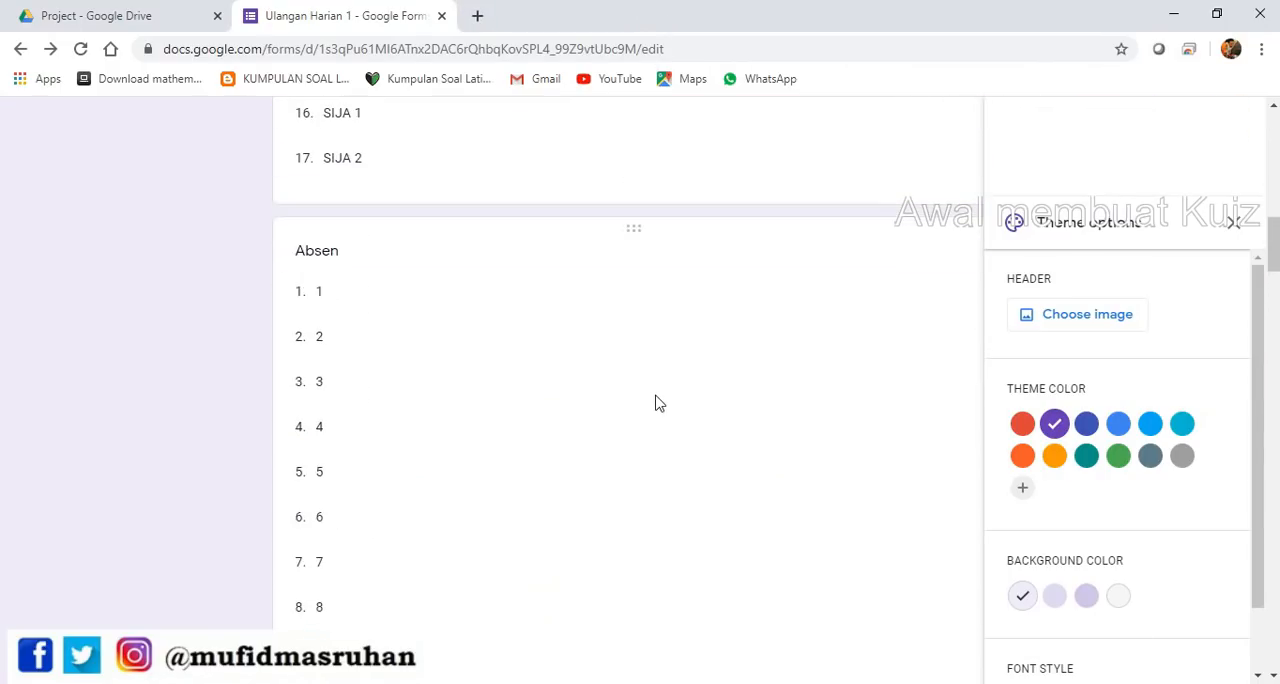
{"action": "scroll", "coordinate": [680, 405], "scroll_direction": "up", "scroll_amount": 6}
{"action": "left_click", "coordinate": [1234, 222]}
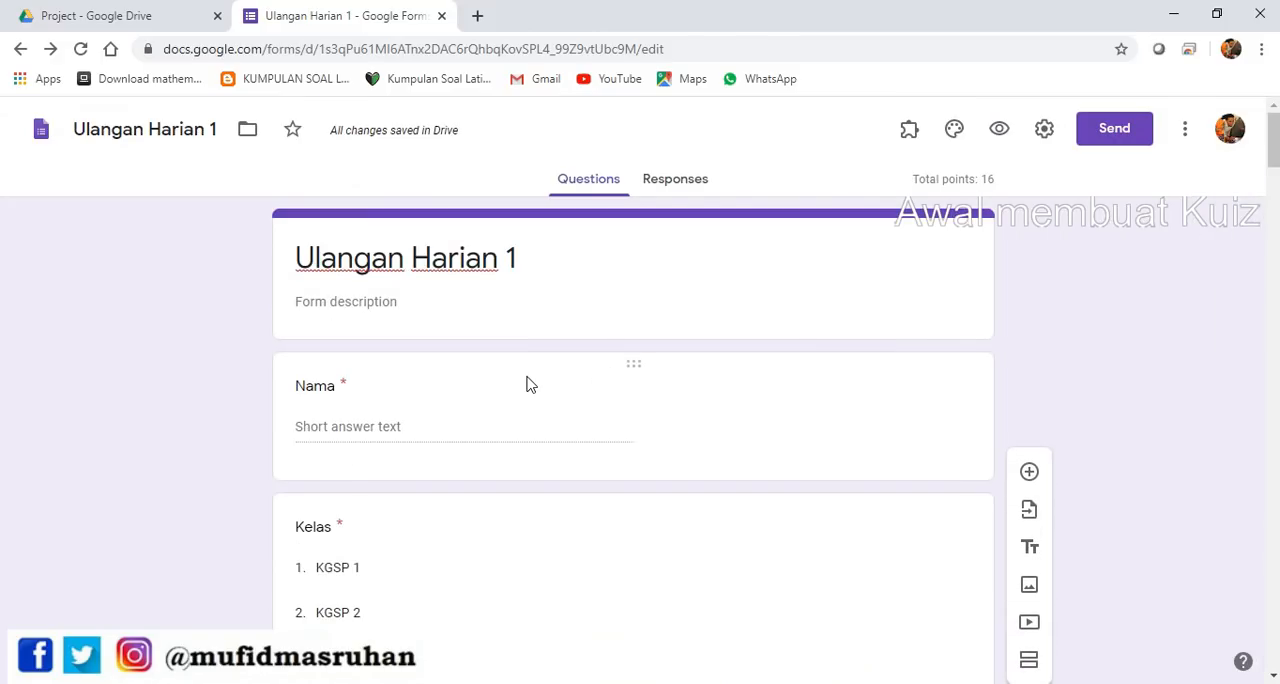
Add a new section directly after the Absen question, ahead of the 2 a cm cube question
{"action": "scroll", "coordinate": [600, 392], "scroll_direction": "down", "scroll_amount": 3}
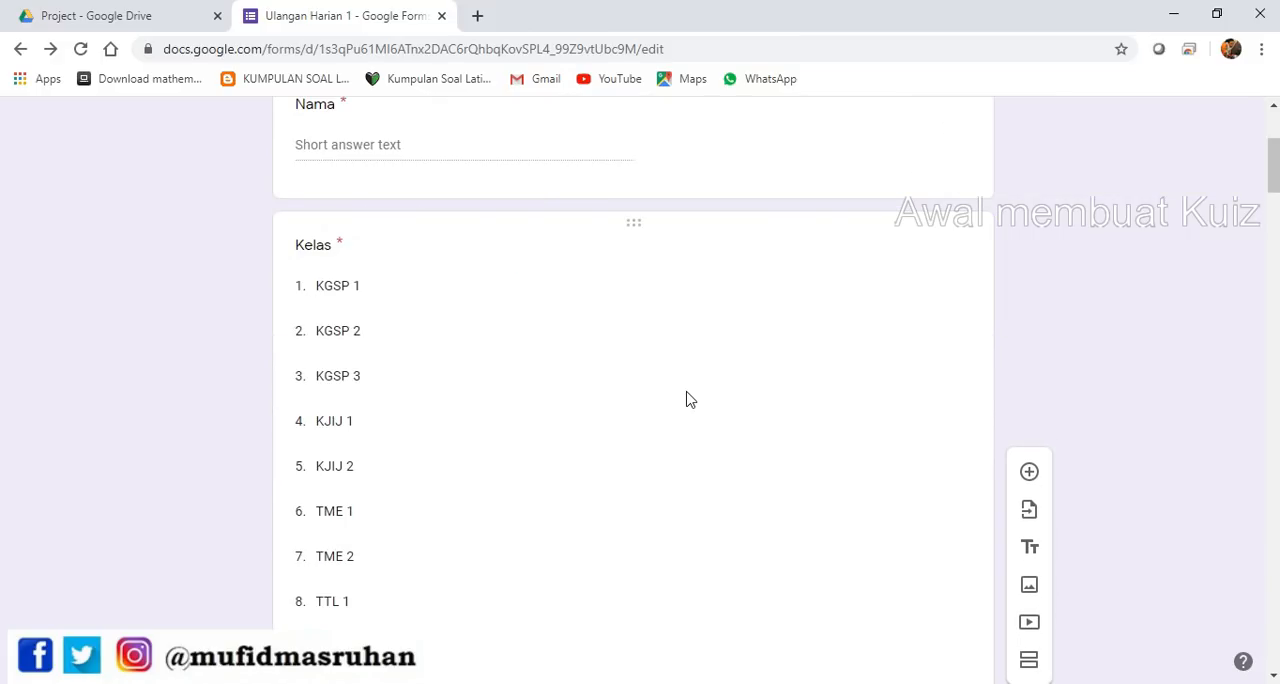
{"action": "scroll", "coordinate": [688, 400], "scroll_direction": "down", "scroll_amount": 6}
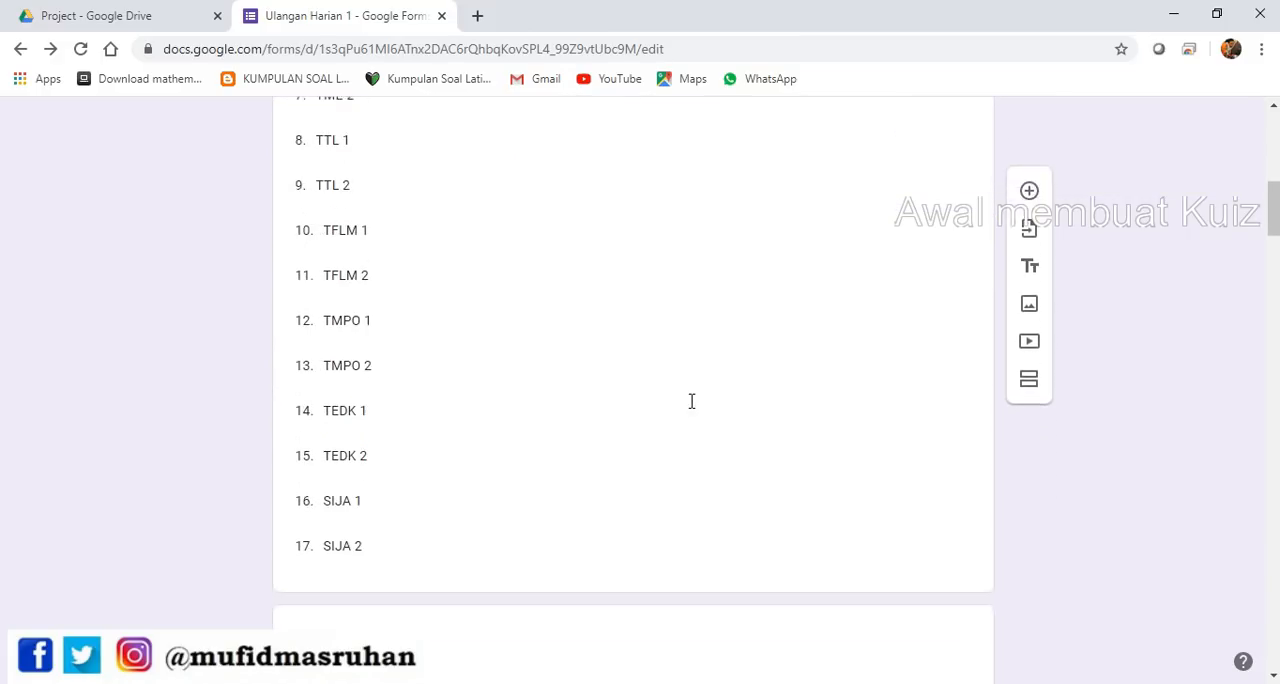
{"action": "scroll", "coordinate": [691, 411], "scroll_direction": "down", "scroll_amount": 8}
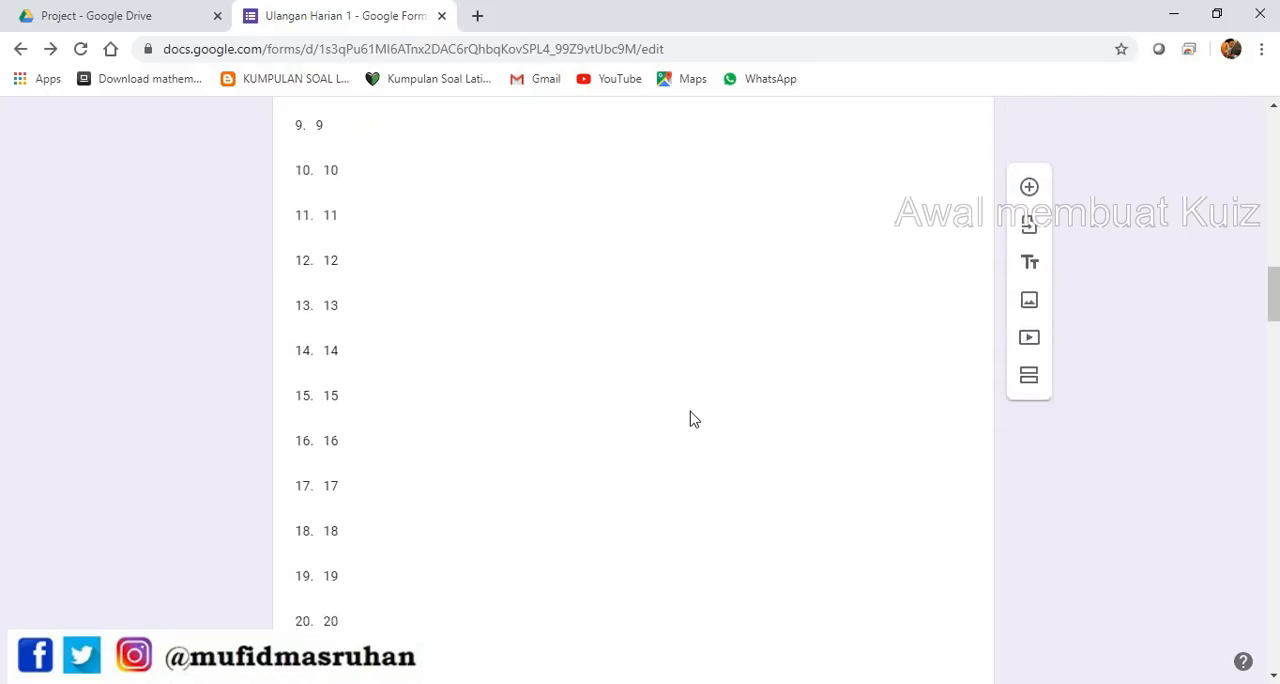
{"action": "scroll", "coordinate": [715, 375], "scroll_direction": "down", "scroll_amount": 8}
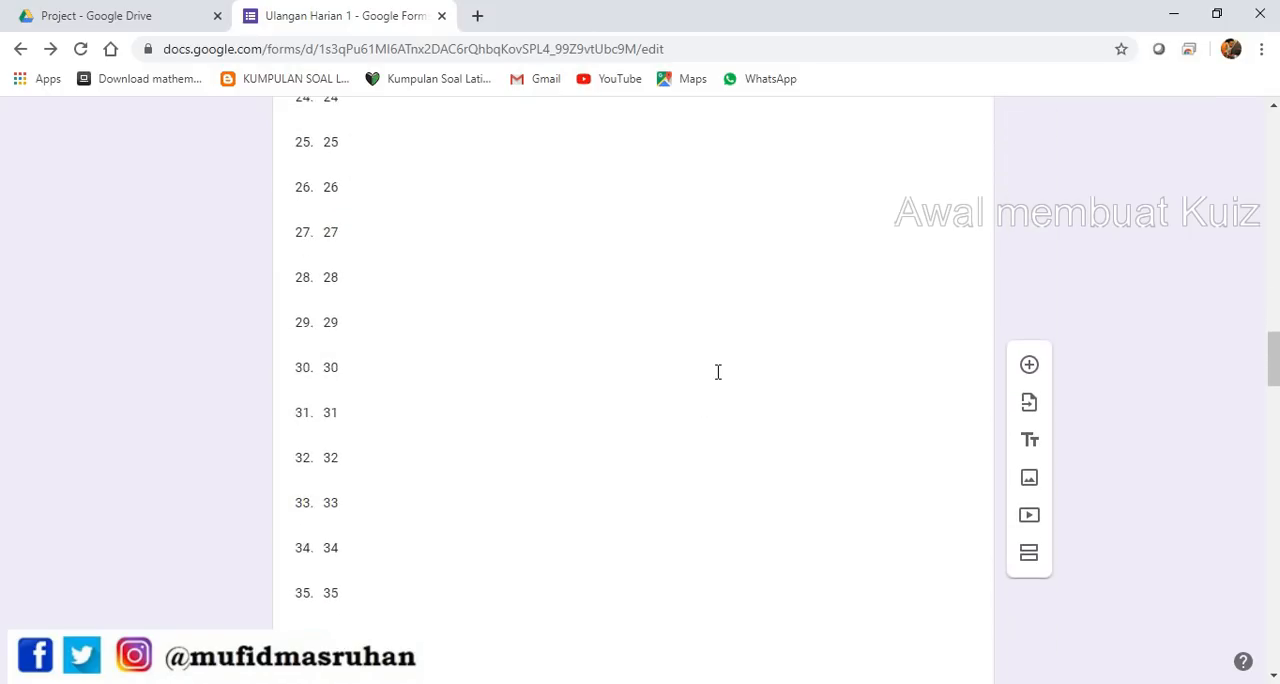
{"action": "scroll", "coordinate": [750, 360], "scroll_direction": "down", "scroll_amount": 1}
{"action": "left_click", "coordinate": [912, 377]}
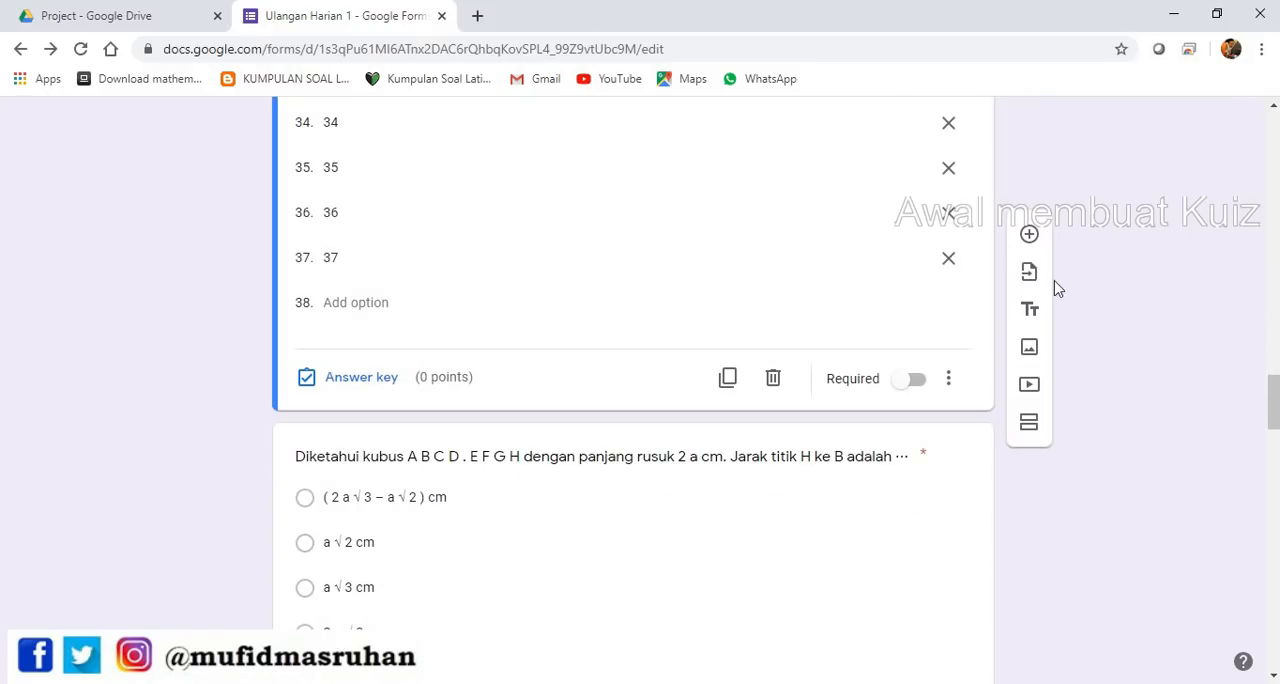
{"action": "left_click", "coordinate": [1031, 426]}
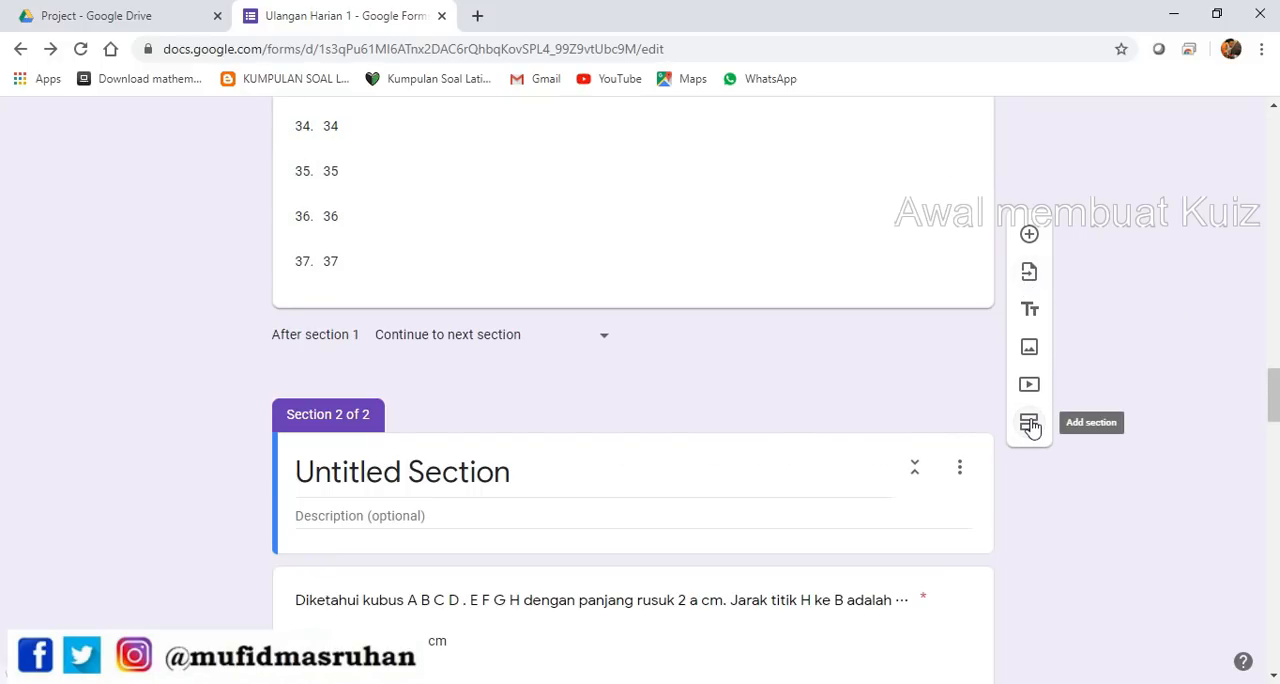
Title the new second section "Token"
{"action": "scroll", "coordinate": [837, 373], "scroll_direction": "up", "scroll_amount": 4}
{"action": "scroll", "coordinate": [837, 373], "scroll_direction": "up", "scroll_amount": 6}
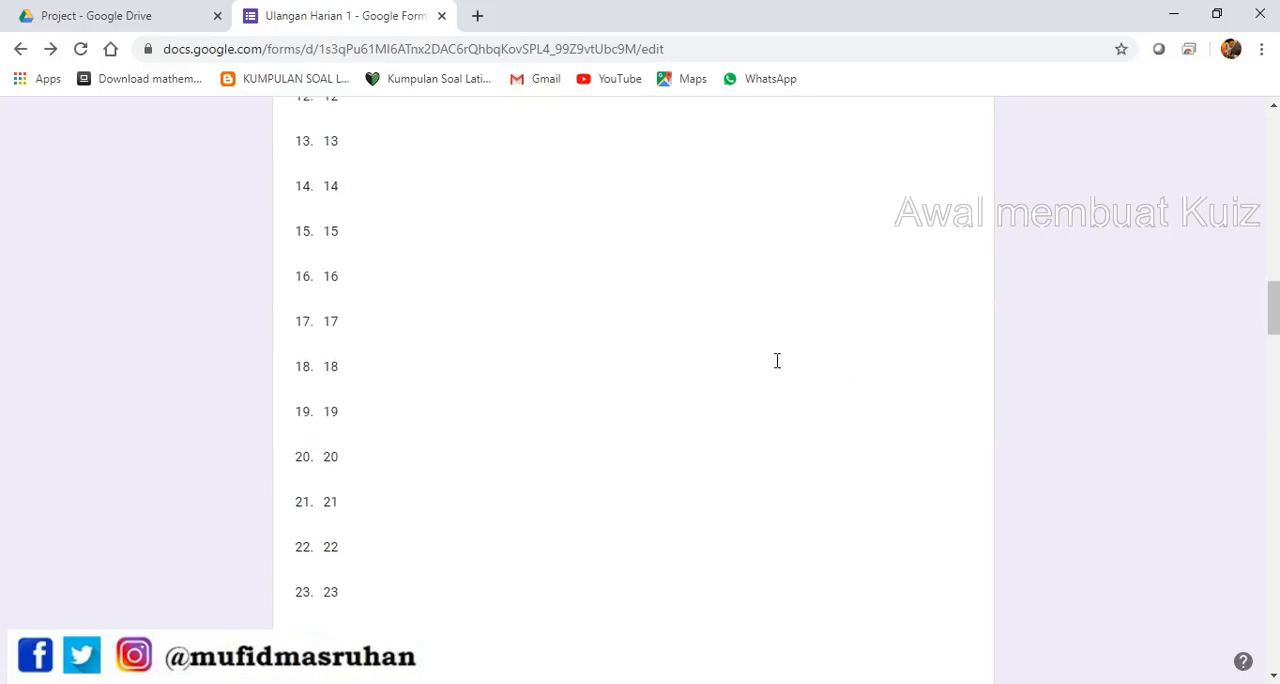
{"action": "scroll", "coordinate": [774, 358], "scroll_direction": "down", "scroll_amount": 10}
{"action": "left_click", "coordinate": [520, 376]}
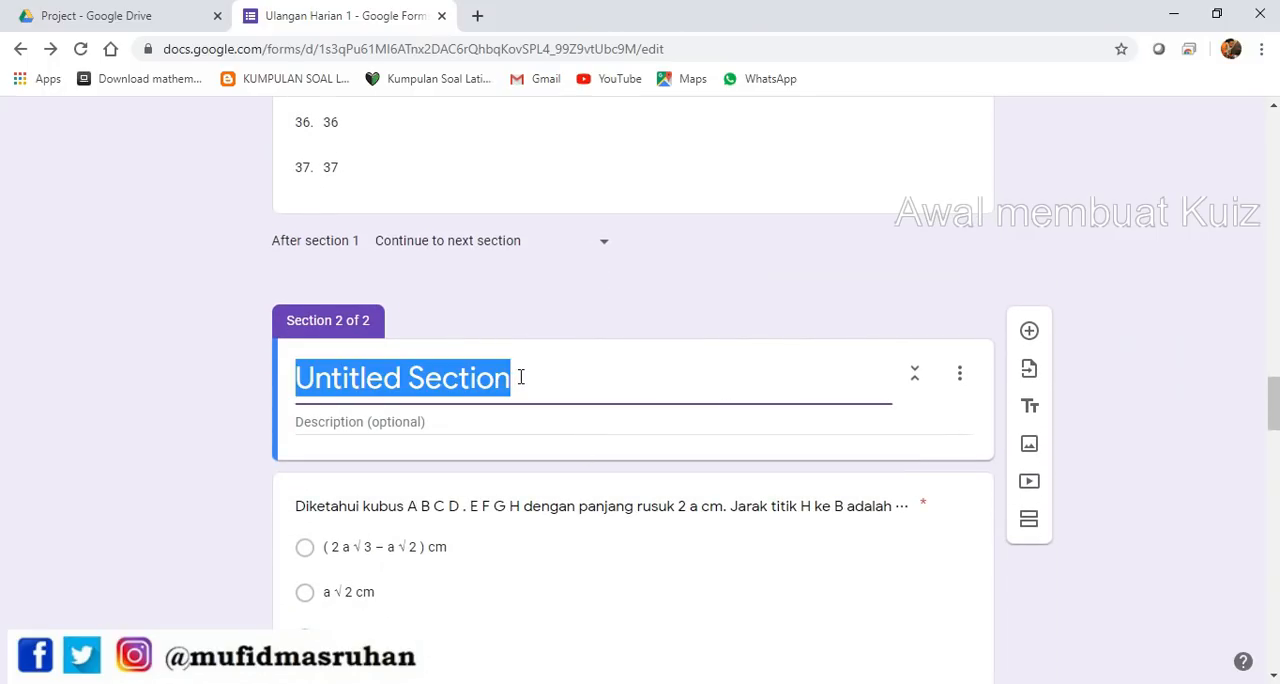
{"action": "type", "text": "Token"}
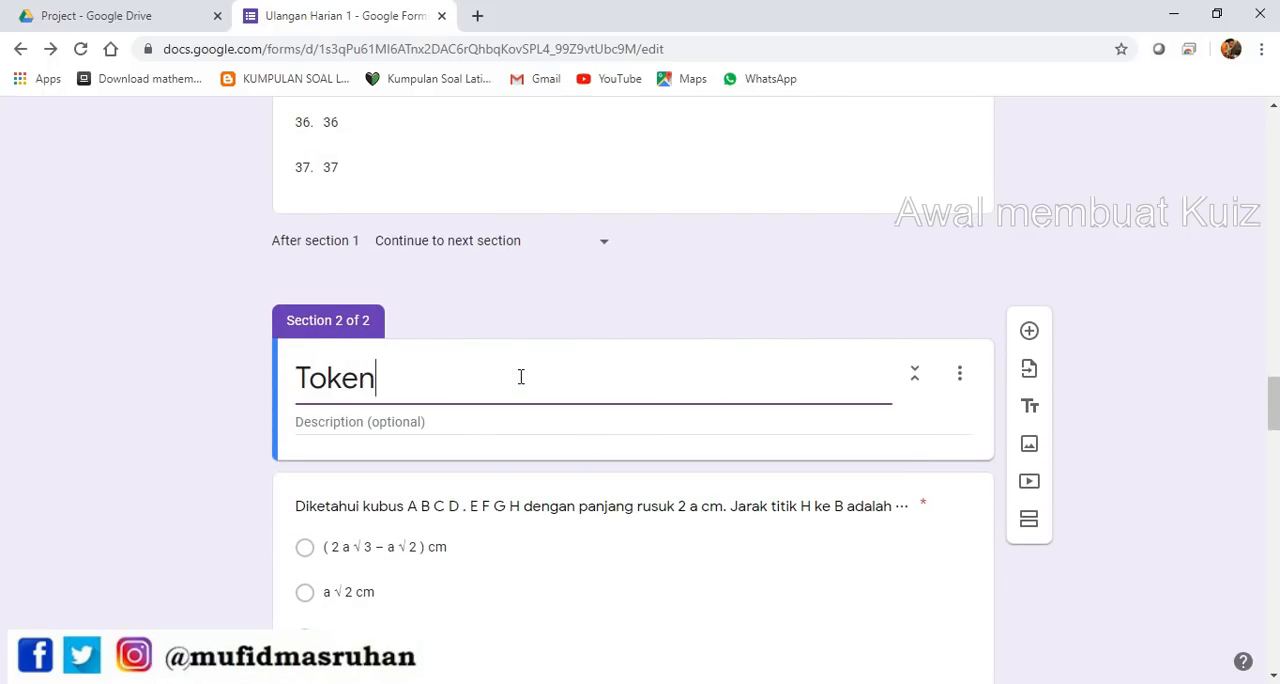
{"action": "type", "text": " / Passwo"}
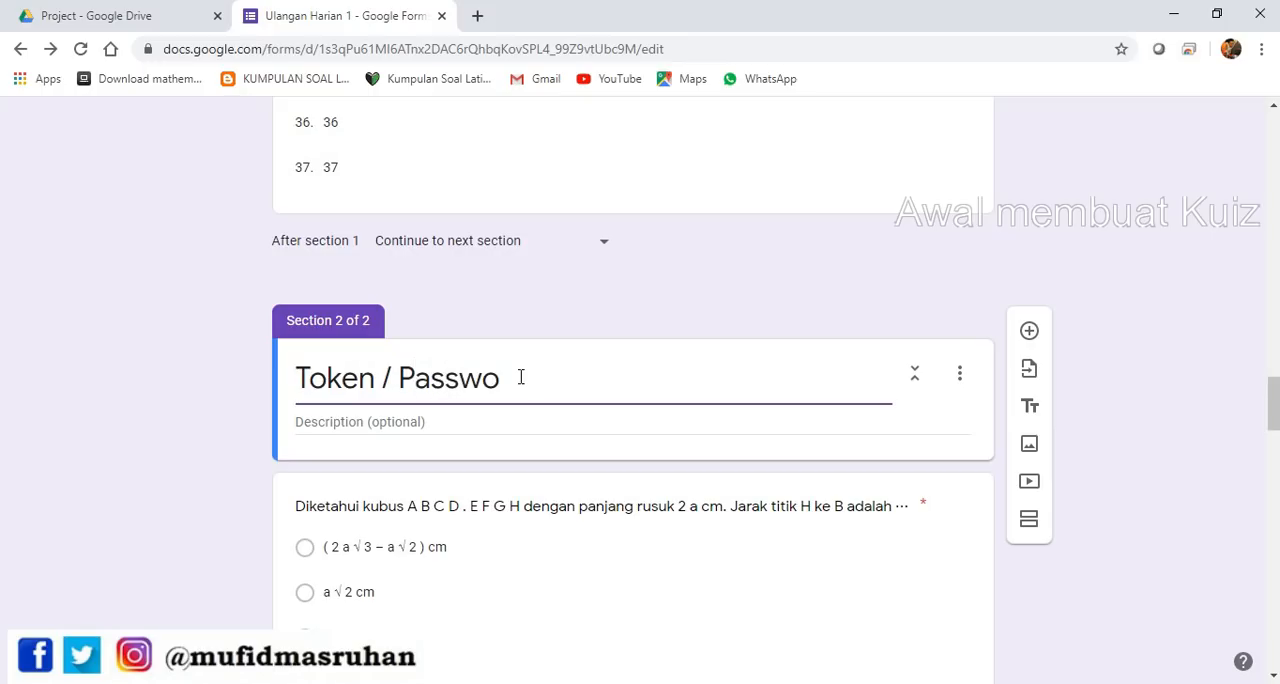
{"action": "type", "text": "rd"}
Extend the second section's title to "Token / Password"
{"action": "left_click", "coordinate": [822, 428]}
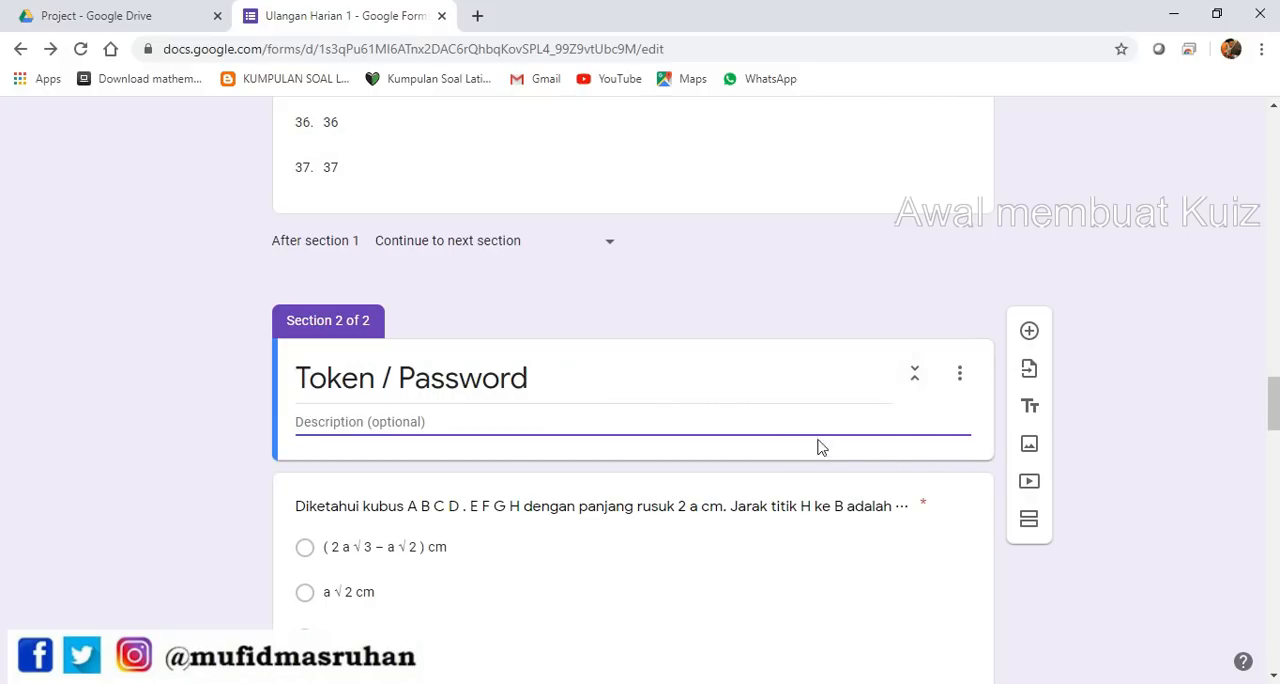
Add a short answer question named "Kode" to the Token / Password section and enable response validation on it
{"action": "left_click", "coordinate": [1029, 331]}
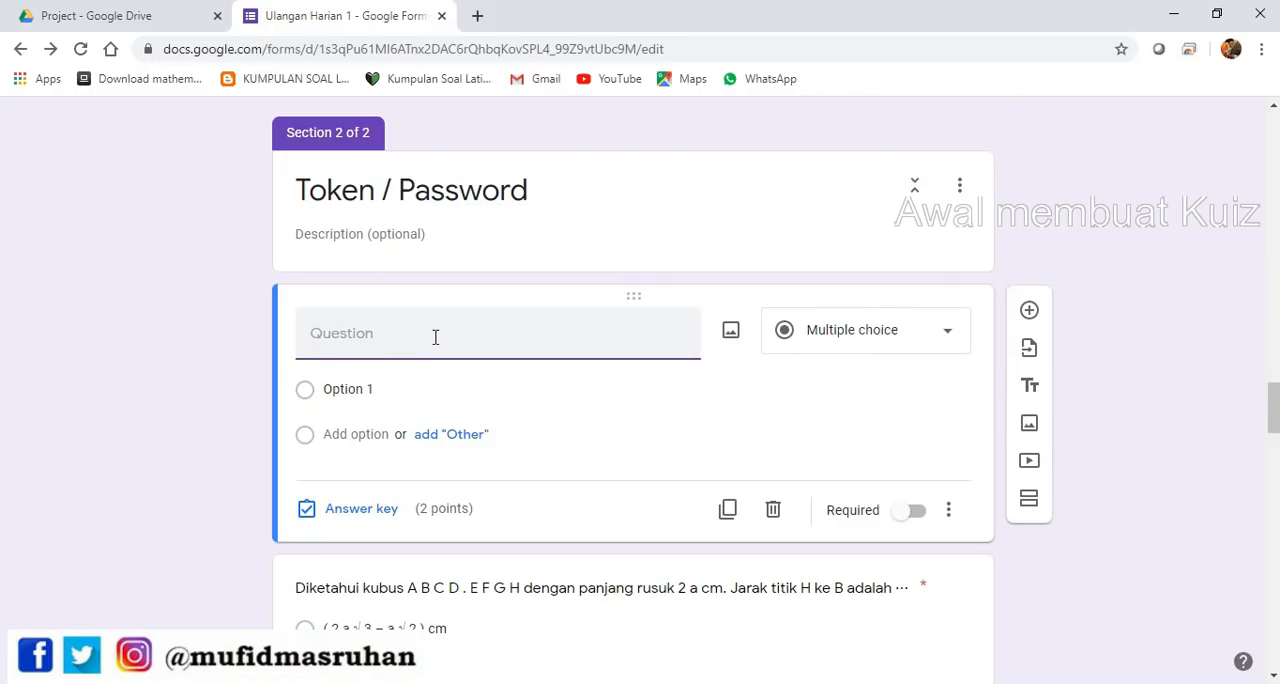
{"action": "type", "text": "Kode"}
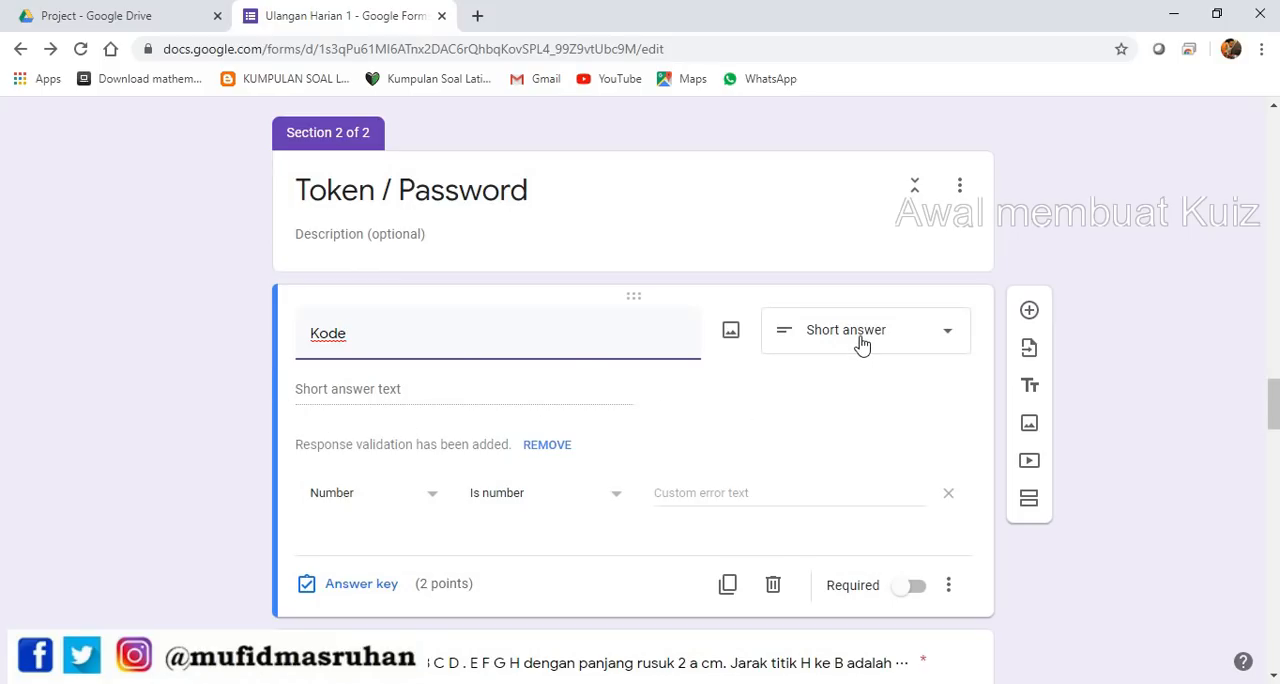
{"action": "left_click", "coordinate": [949, 588]}
{"action": "left_click", "coordinate": [1032, 597]}
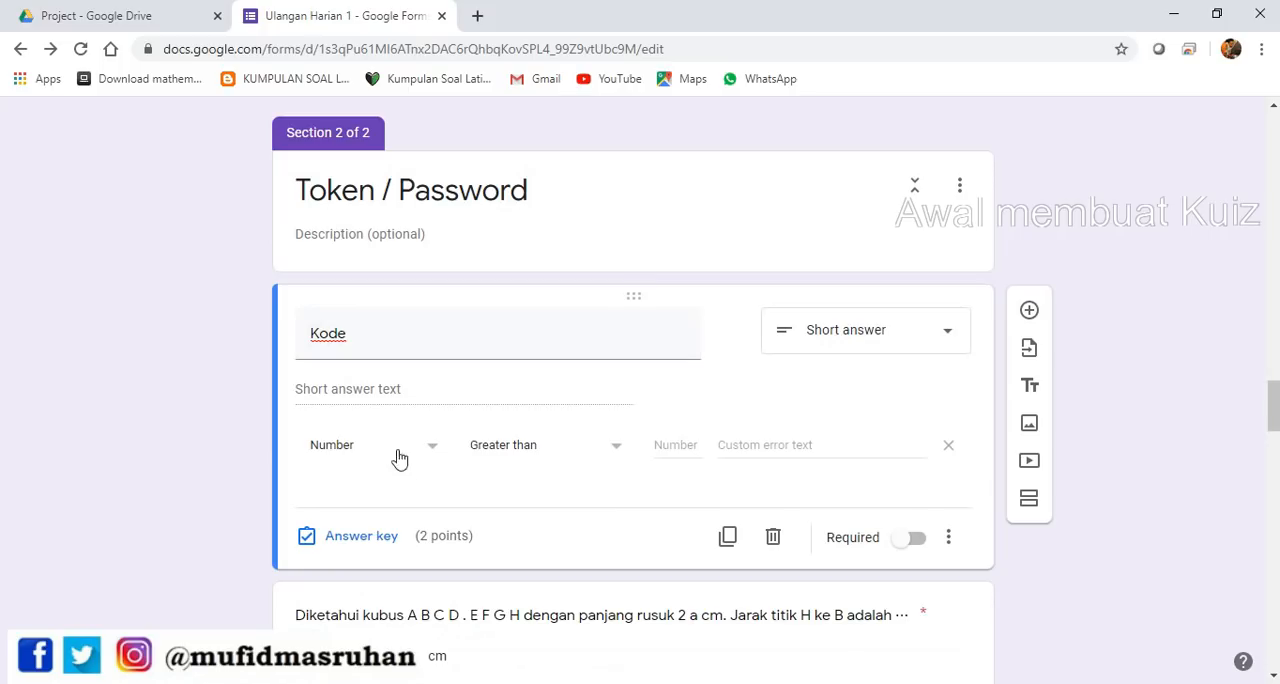
Set the Kode question's score to 0 points in its answer key
{"action": "left_click", "coordinate": [352, 538]}
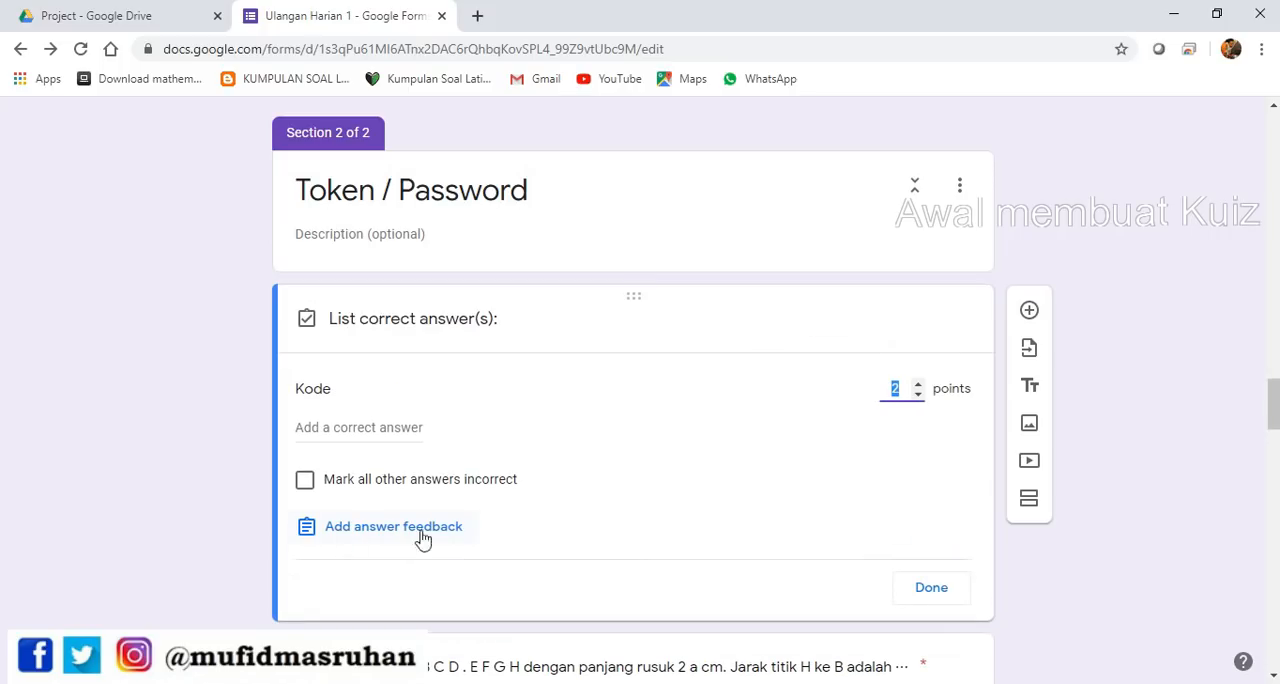
{"action": "left_click", "coordinate": [921, 396]}
{"action": "left_click", "coordinate": [1205, 390]}
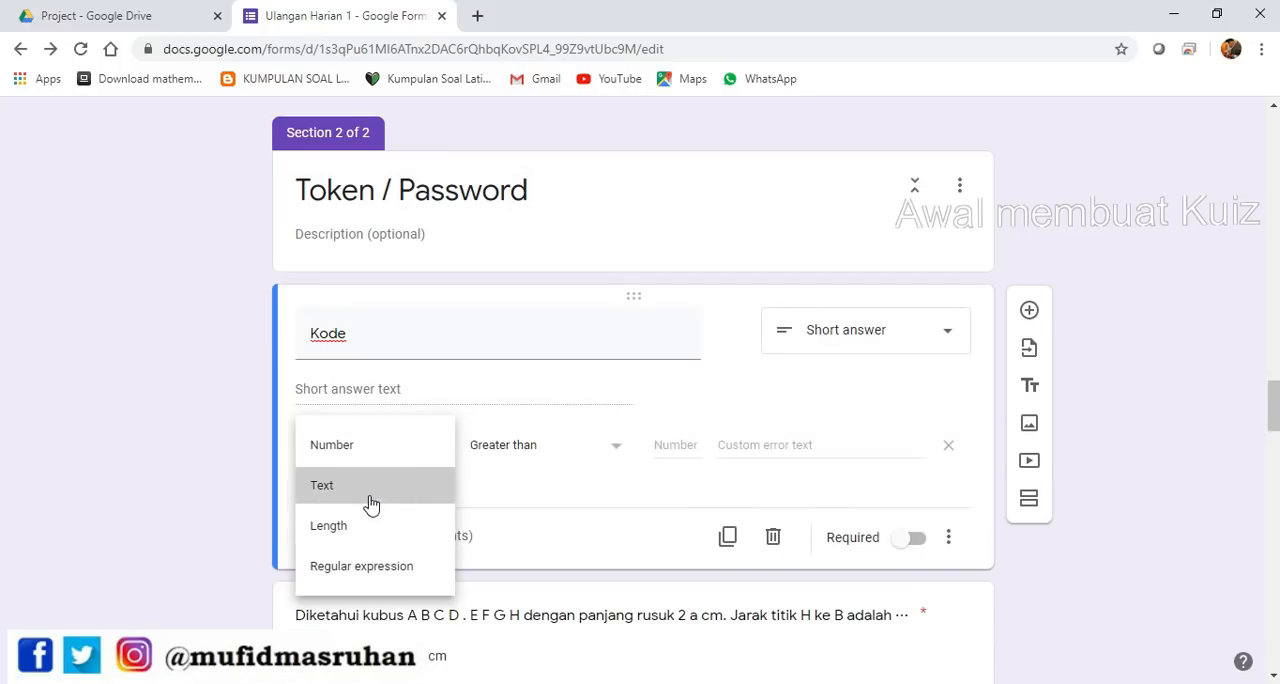
Validate Kode as text containing the access token, with error text "TOKEN ANDA SALAH, ULANG LAGI", and make the question required
{"action": "left_click", "coordinate": [371, 503]}
{"action": "left_click", "coordinate": [628, 445]}
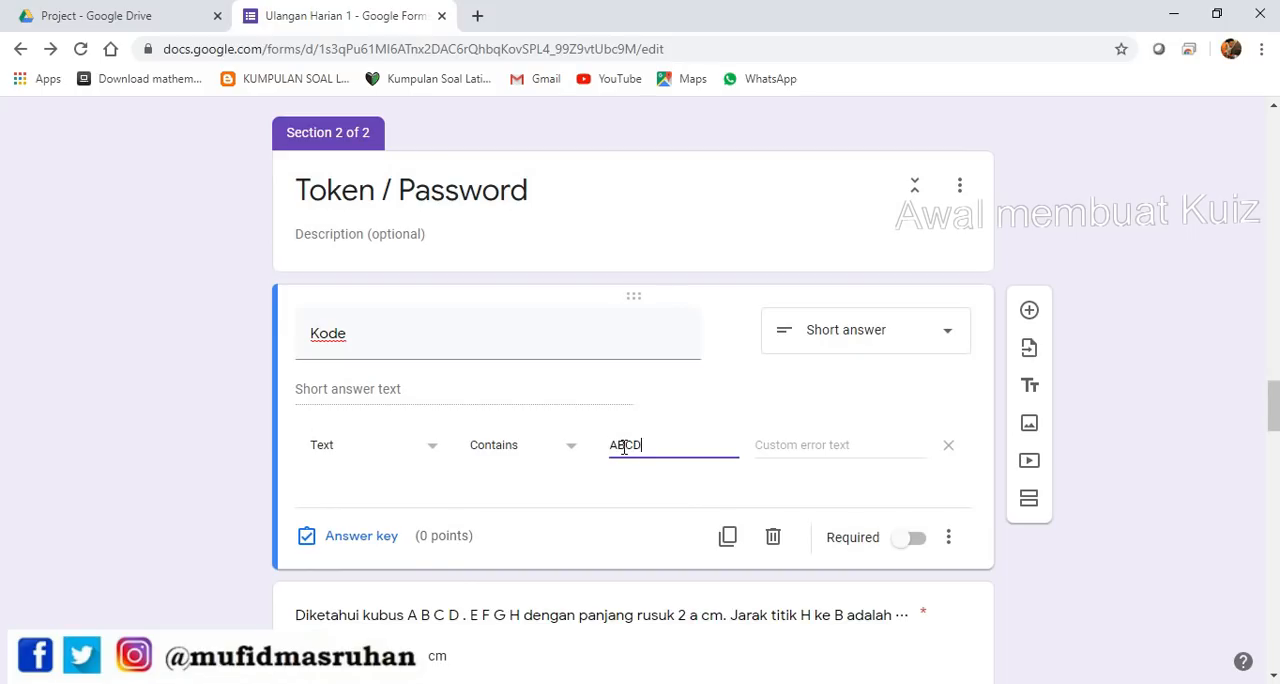
{"action": "left_click", "coordinate": [835, 449]}
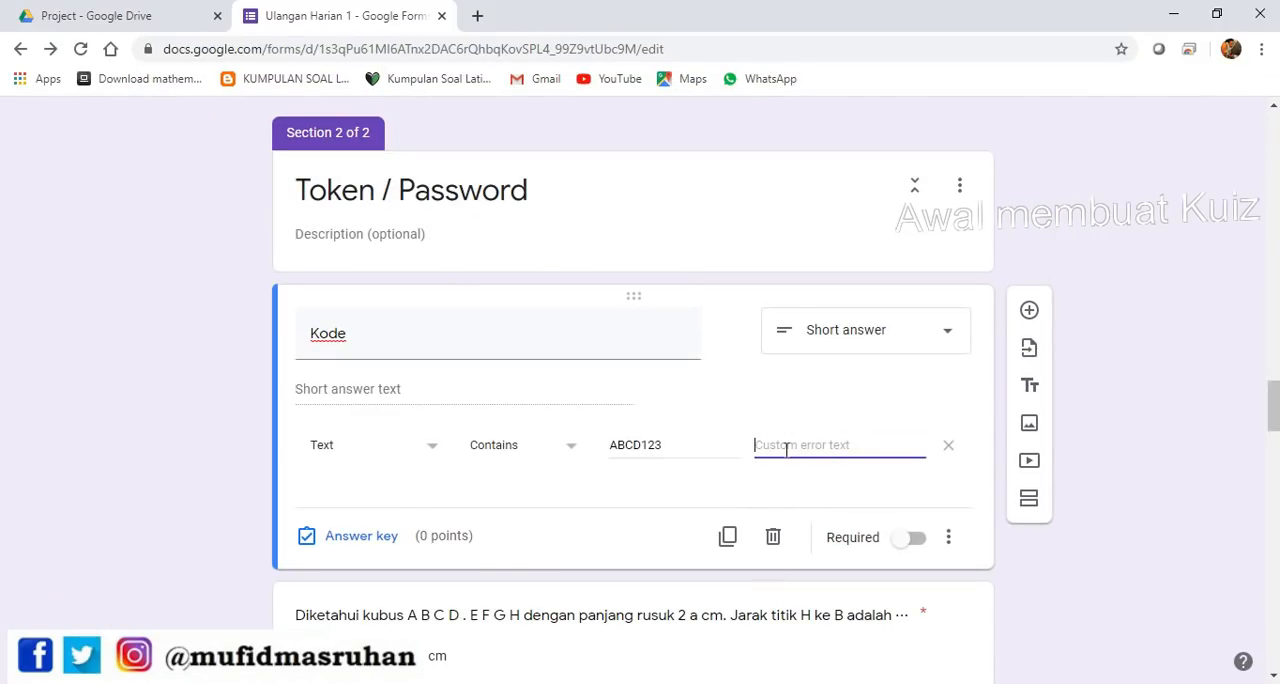
{"action": "key", "text": "ctrl+v"}
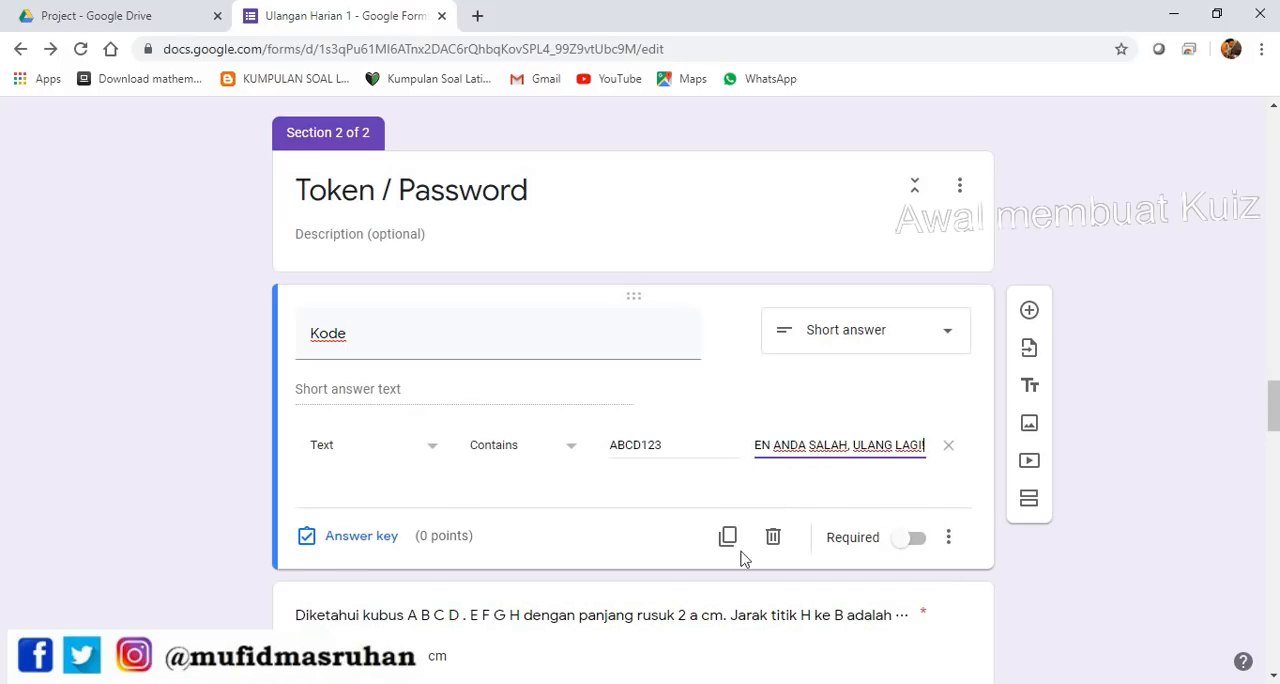
{"action": "left_click", "coordinate": [918, 540]}
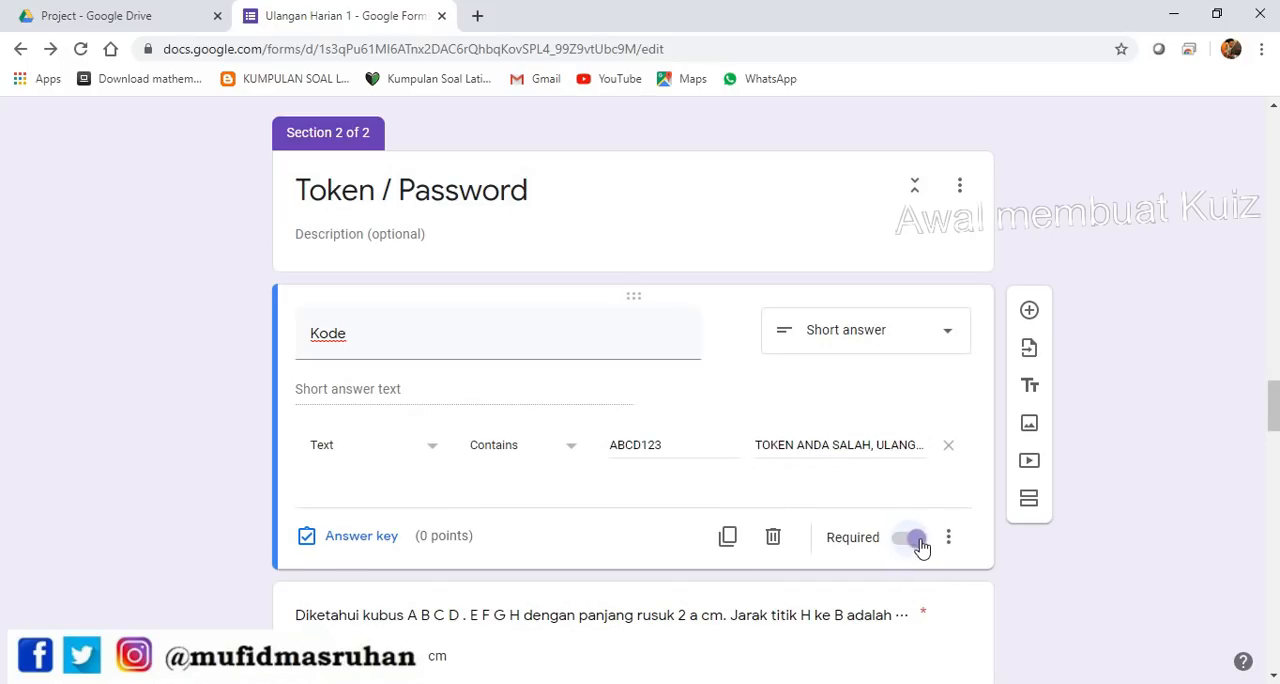
Make the Absen question required, and check that the Kelas and Nama questions are required too
{"action": "scroll", "coordinate": [916, 541], "scroll_direction": "up", "scroll_amount": 4}
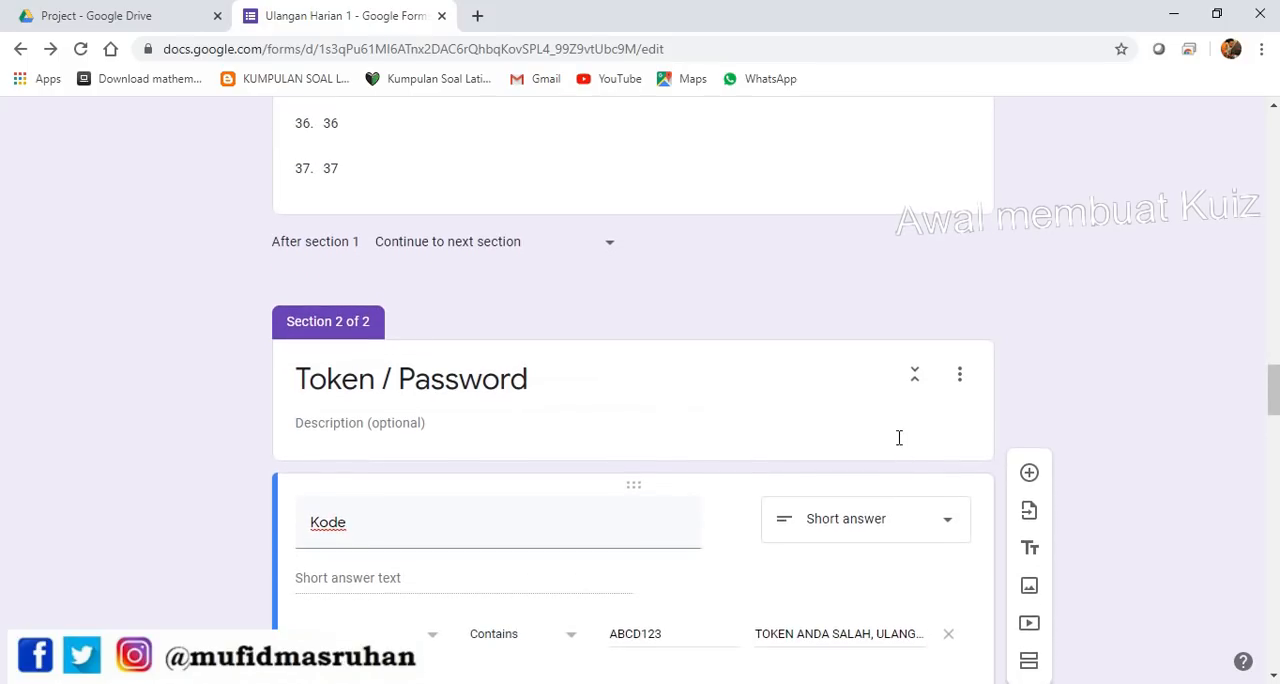
{"action": "left_click", "coordinate": [681, 269]}
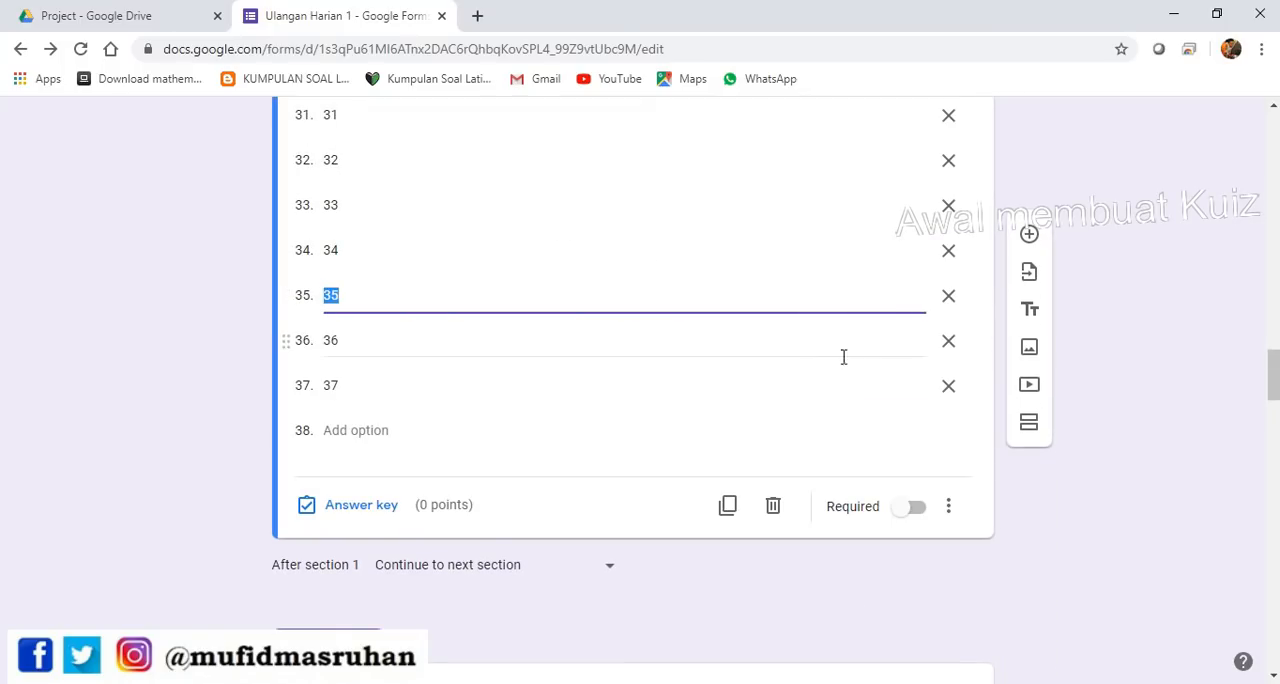
{"action": "left_click", "coordinate": [922, 514]}
{"action": "scroll", "coordinate": [914, 457], "scroll_direction": "up", "scroll_amount": 20}
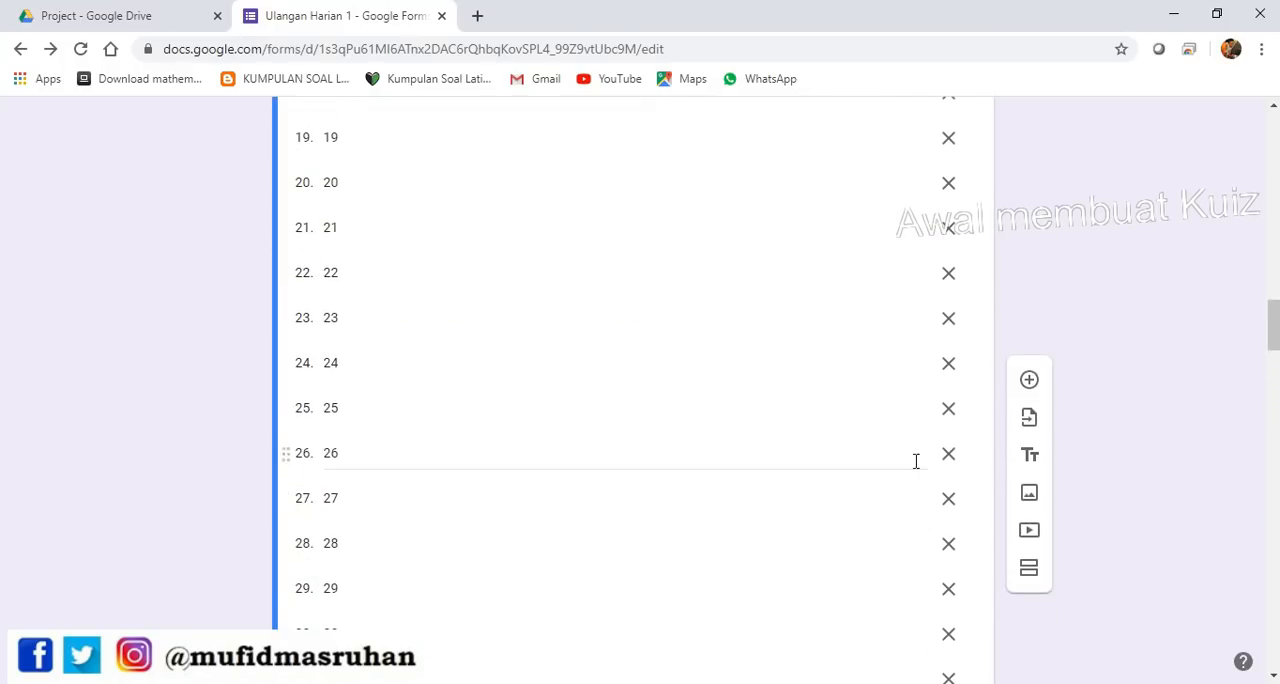
{"action": "left_click", "coordinate": [834, 412]}
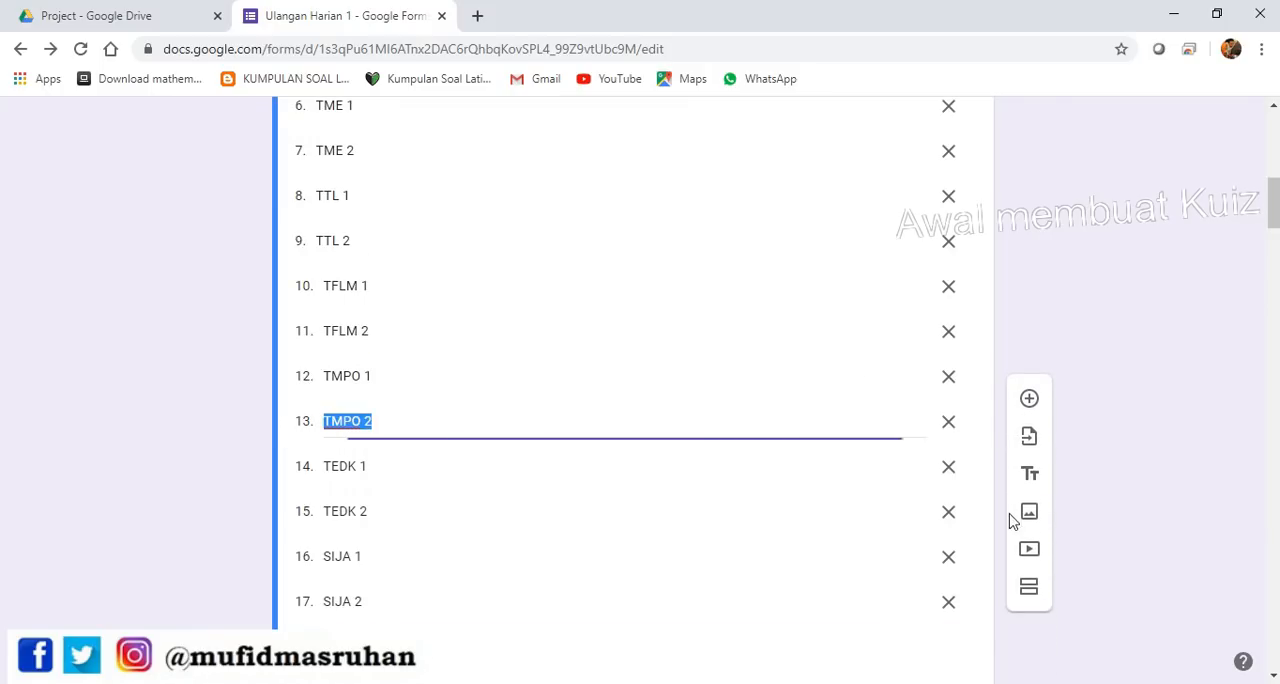
{"action": "scroll", "coordinate": [905, 500], "scroll_direction": "down", "scroll_amount": 5}
{"action": "scroll", "coordinate": [871, 369], "scroll_direction": "up", "scroll_amount": 15}
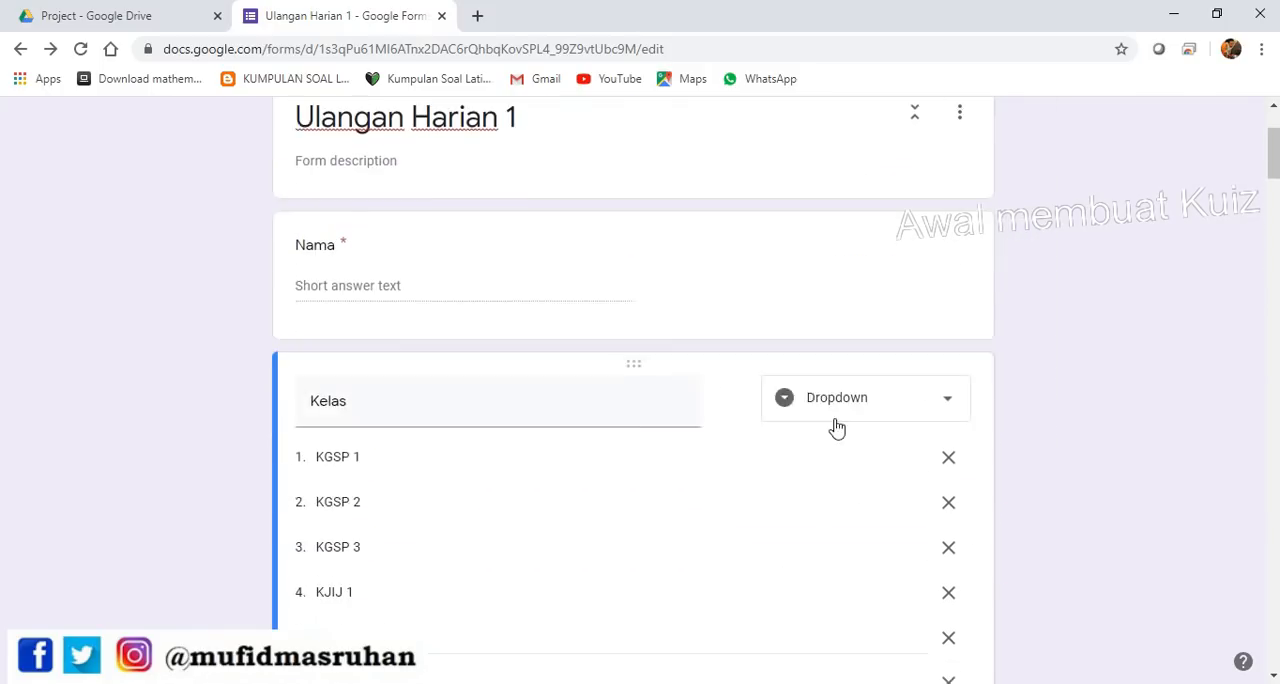
{"action": "left_click", "coordinate": [760, 428]}
{"action": "scroll", "coordinate": [894, 446], "scroll_direction": "down", "scroll_amount": 20}
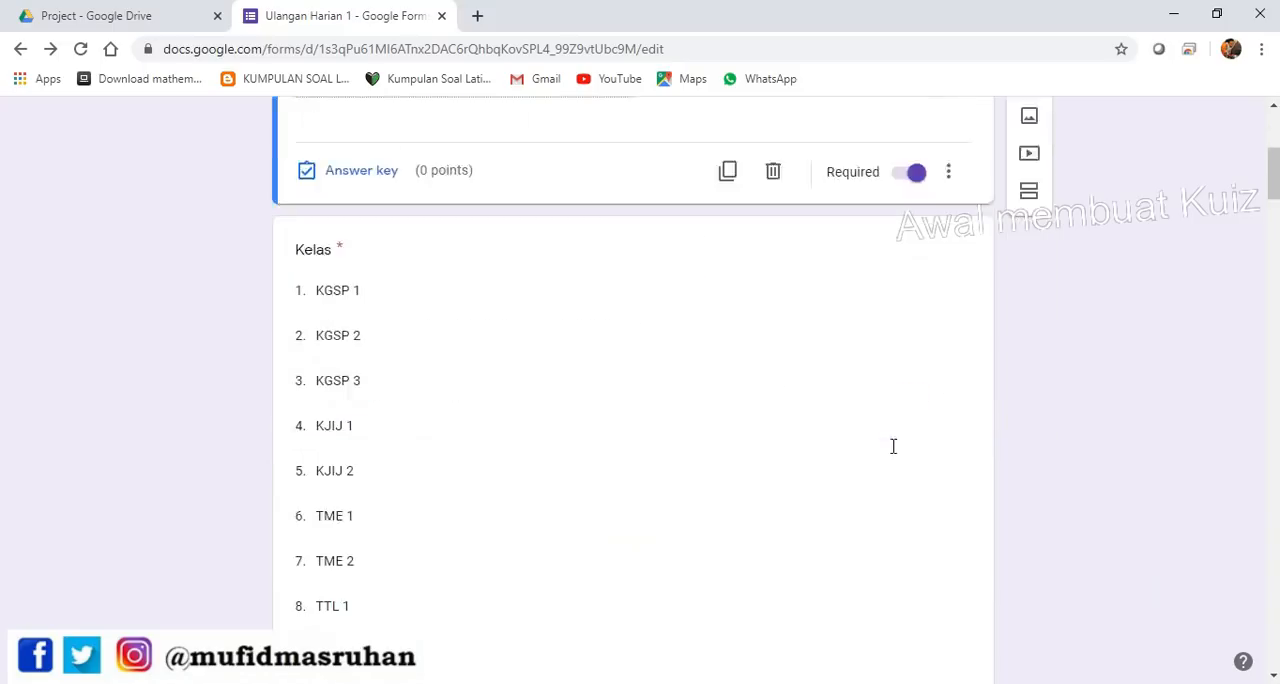
Set the score of the question "Hasil dari 45 : (-15) + 6 x 16" to 1 point in its answer key
{"action": "scroll", "coordinate": [855, 462], "scroll_direction": "down", "scroll_amount": 15}
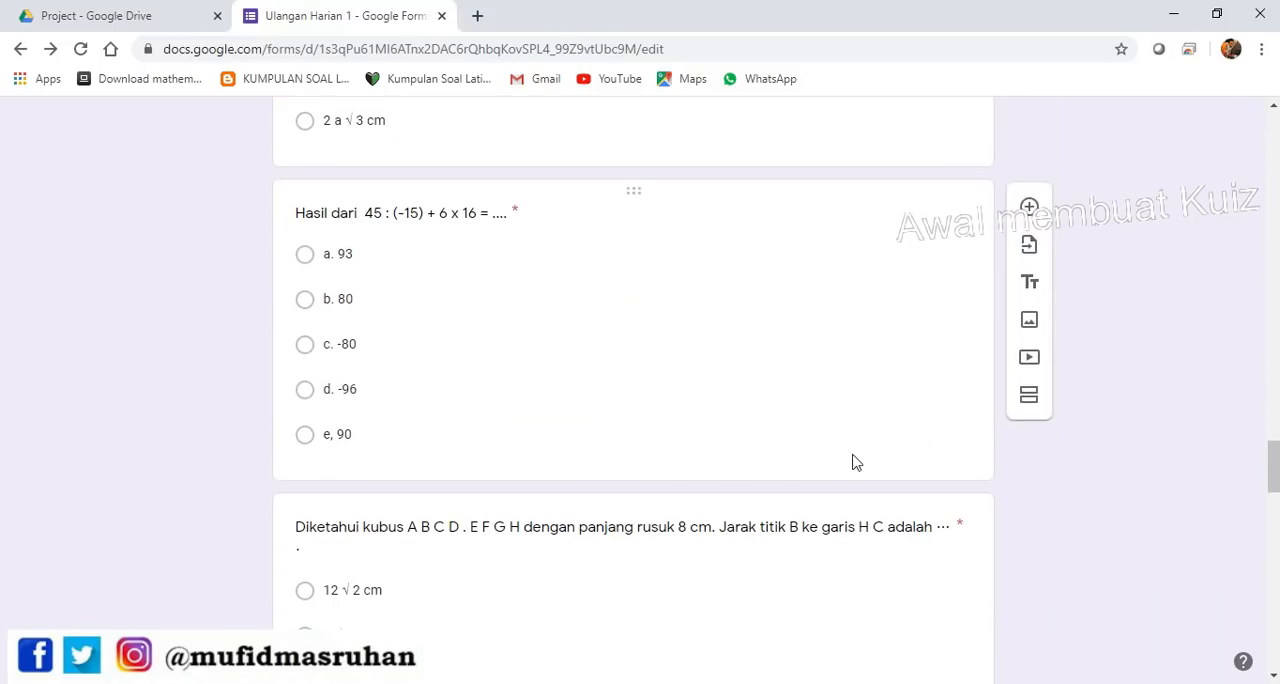
{"action": "left_click", "coordinate": [768, 385]}
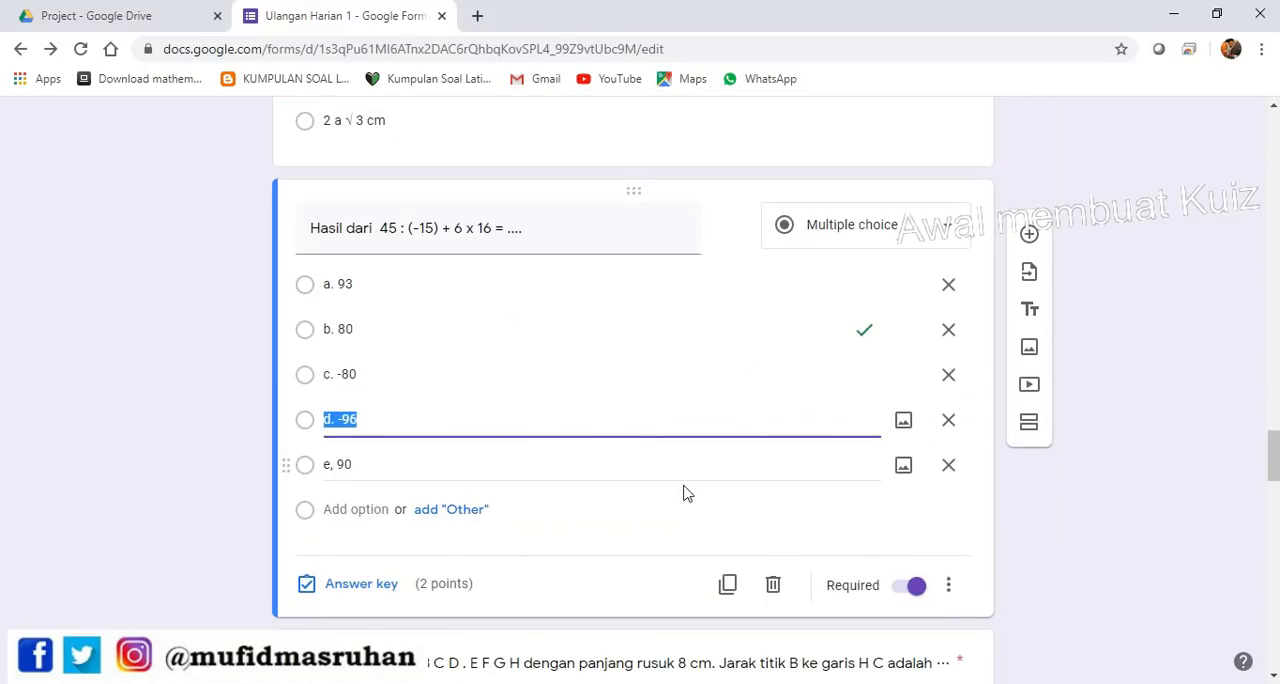
{"action": "scroll", "coordinate": [440, 570], "scroll_direction": "down", "scroll_amount": 1}
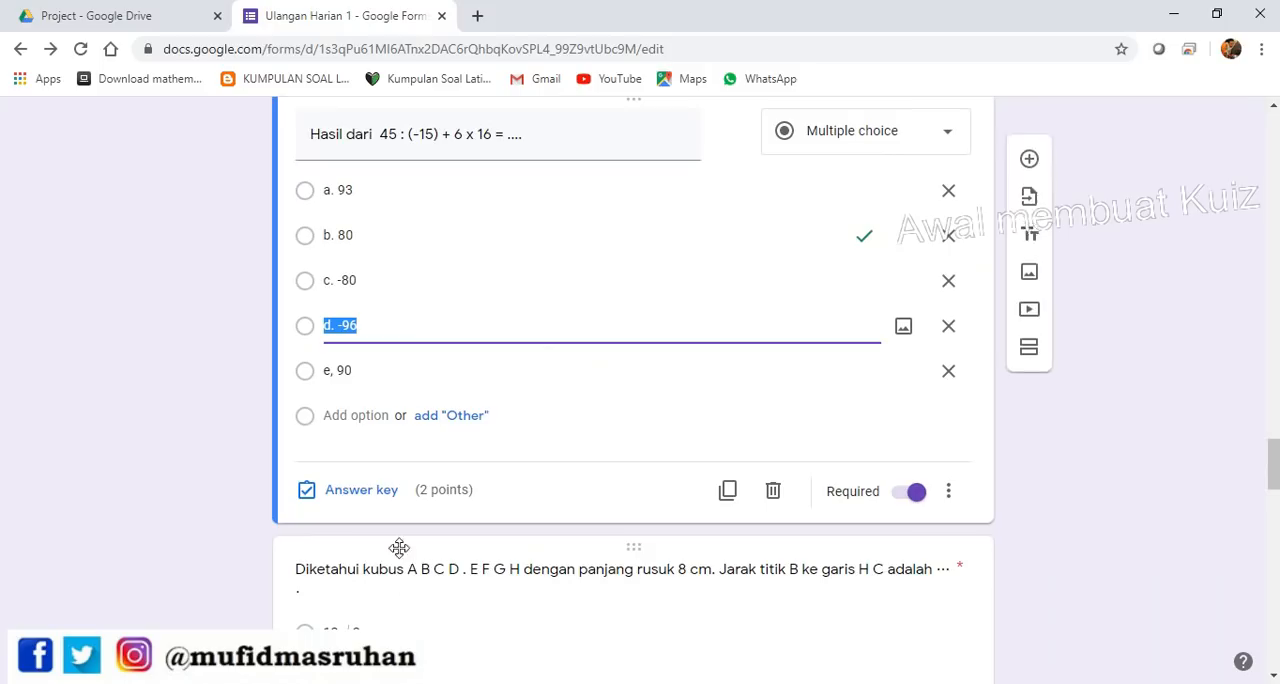
{"action": "left_click", "coordinate": [362, 490]}
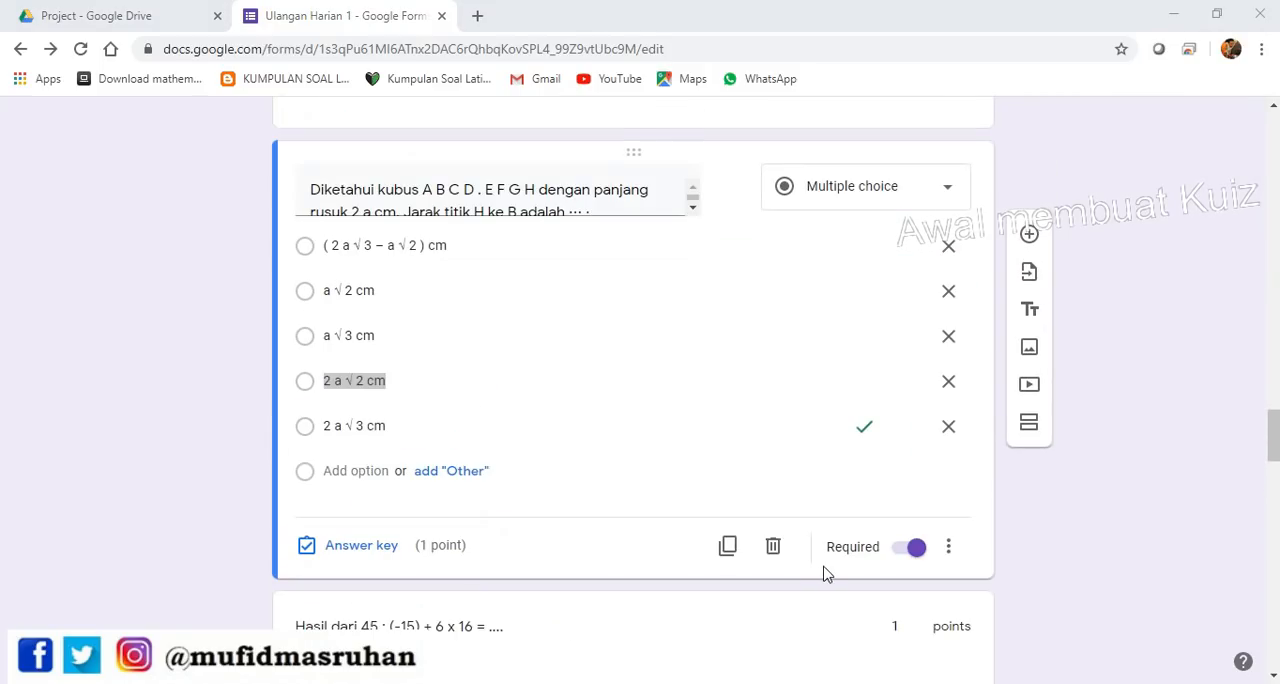
Examine the quiz's total points and the points assigned to the individual questions across both sections
{"action": "scroll", "coordinate": [886, 572], "scroll_direction": "up", "scroll_amount": 15}
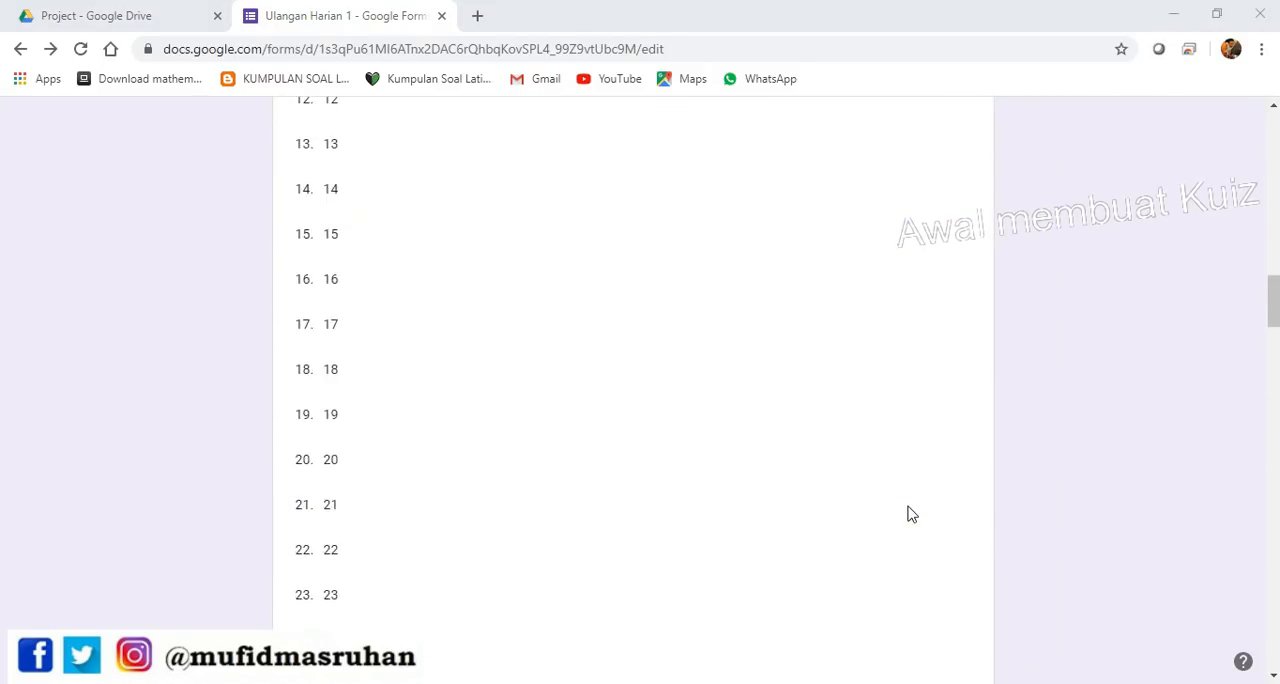
{"action": "scroll", "coordinate": [909, 505], "scroll_direction": "up", "scroll_amount": 15}
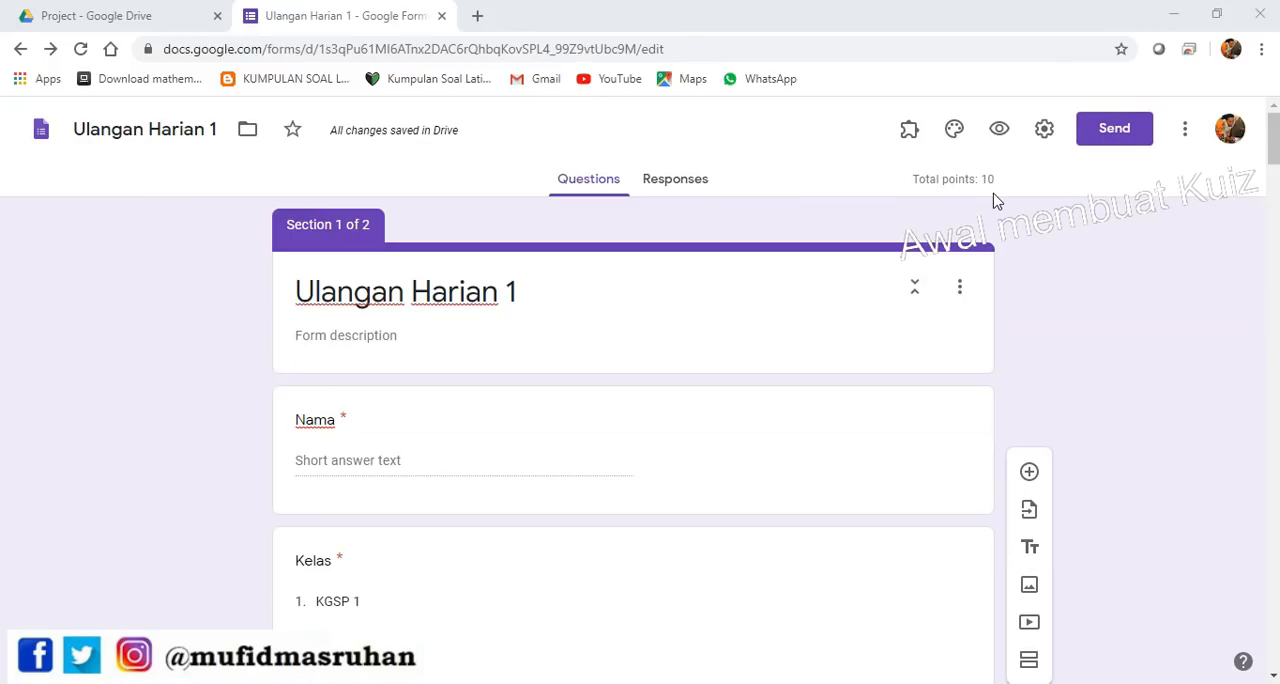
{"action": "scroll", "coordinate": [746, 517], "scroll_direction": "down", "scroll_amount": 20}
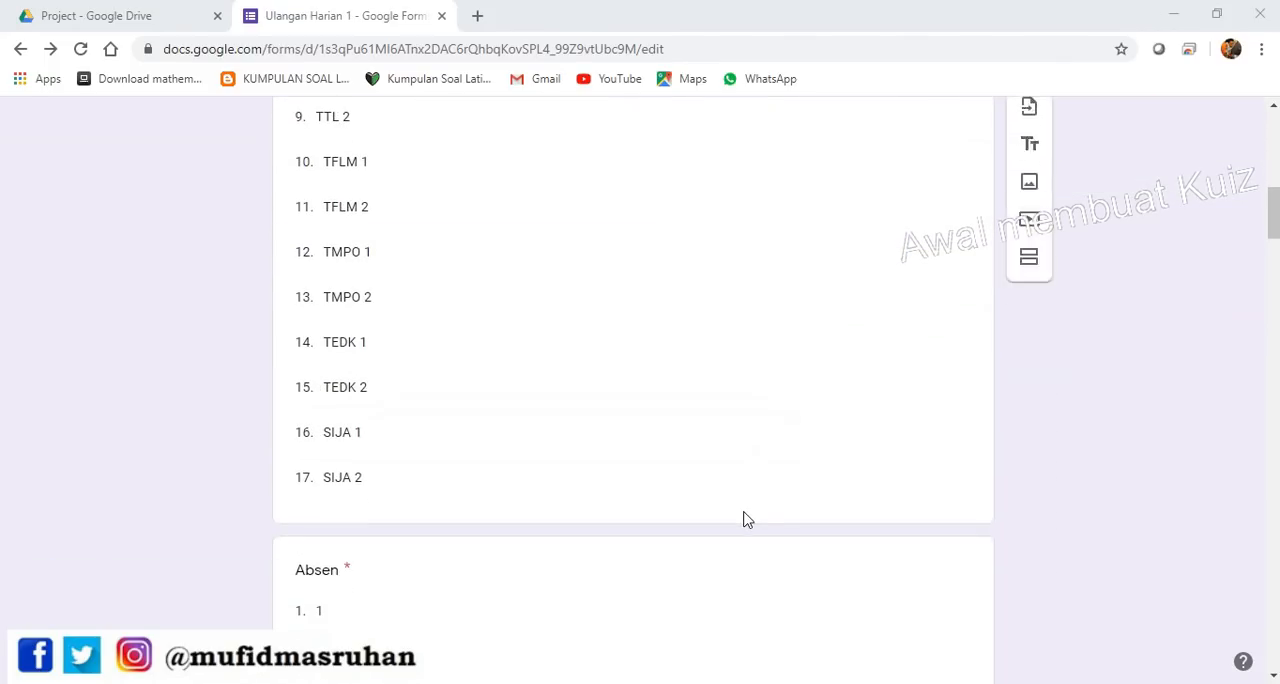
{"action": "scroll", "coordinate": [746, 517], "scroll_direction": "down", "scroll_amount": 15}
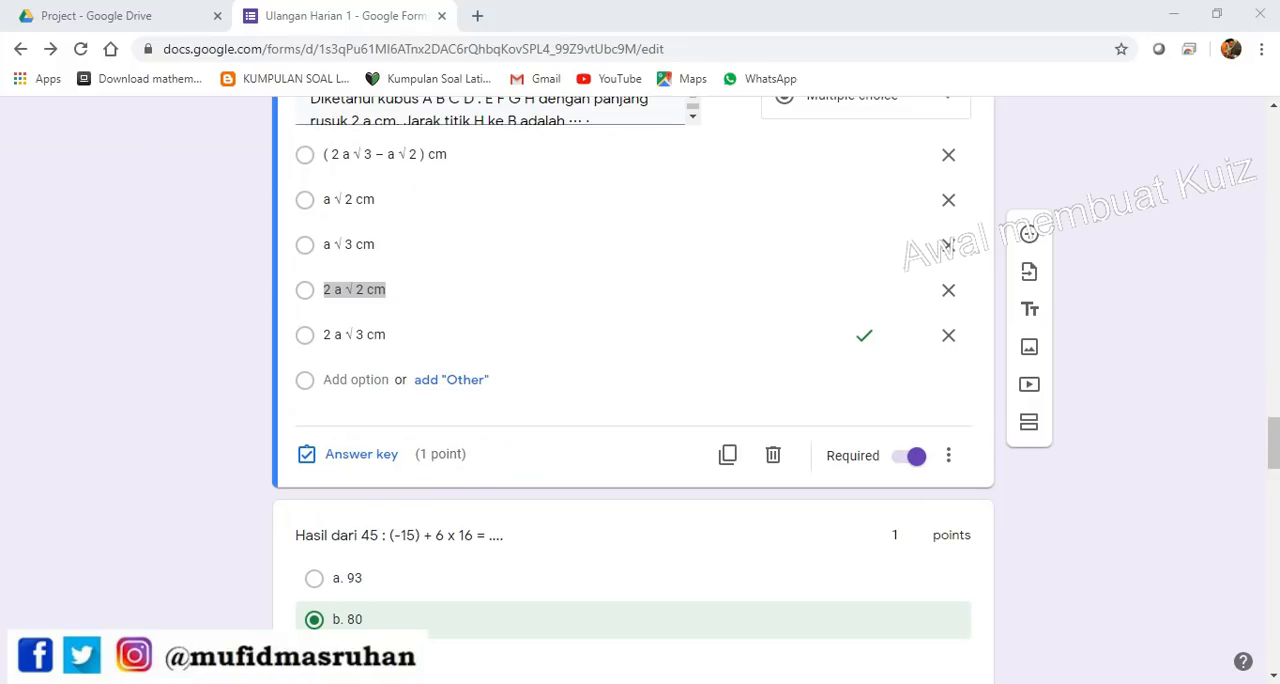
{"action": "left_click_drag", "start_coordinate": [1275, 428], "coordinate": [1274, 112]}
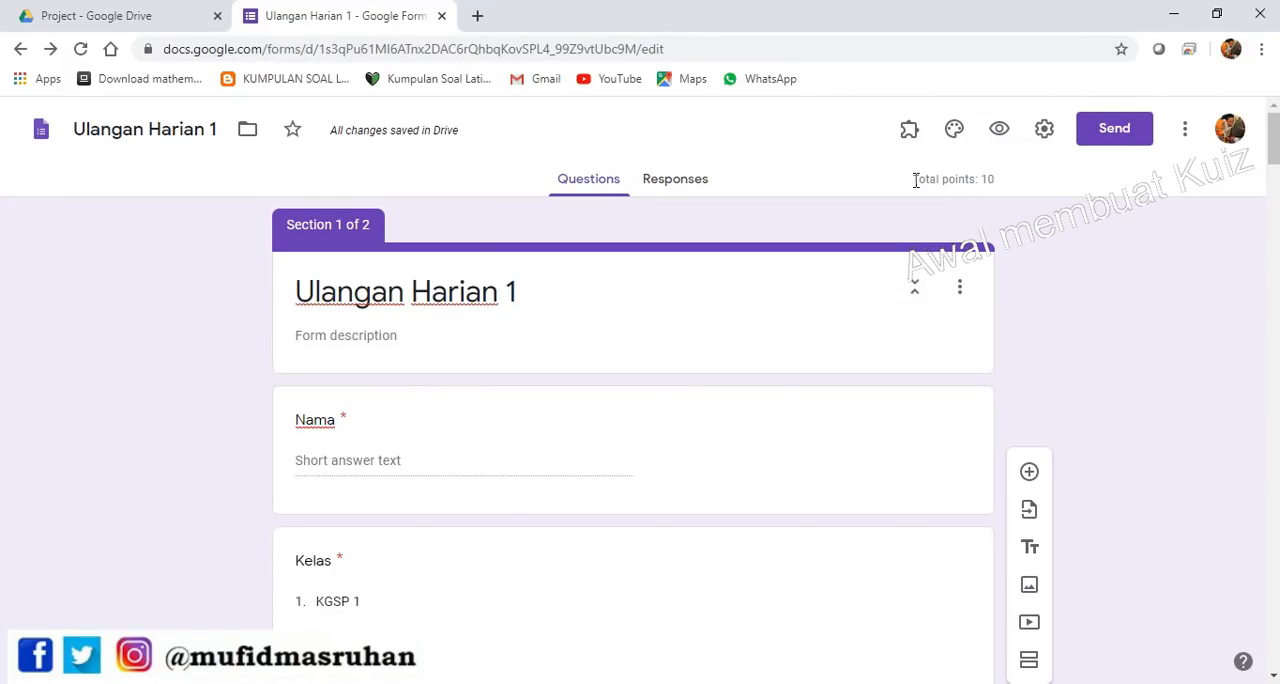
{"action": "left_click_drag", "start_coordinate": [916, 180], "coordinate": [1008, 183]}
{"action": "left_click", "coordinate": [1008, 183]}
{"action": "triple_click", "coordinate": [994, 182]}
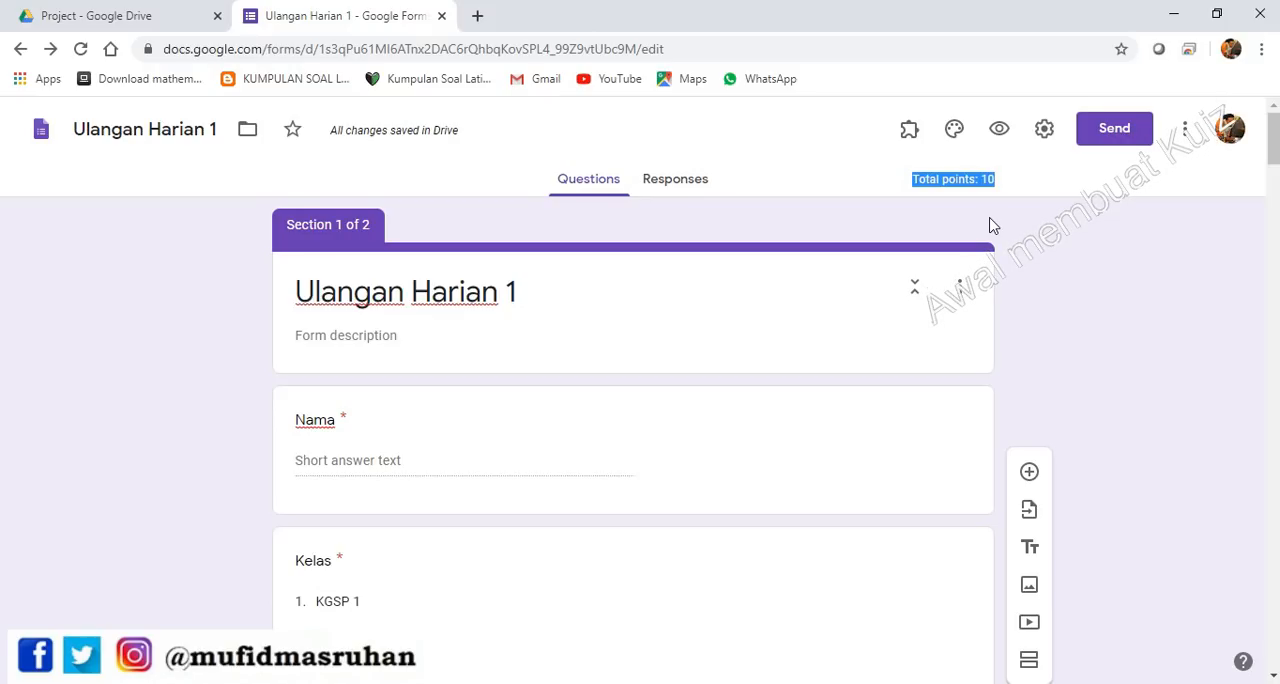
{"action": "scroll", "coordinate": [860, 400], "scroll_direction": "down", "scroll_amount": 20}
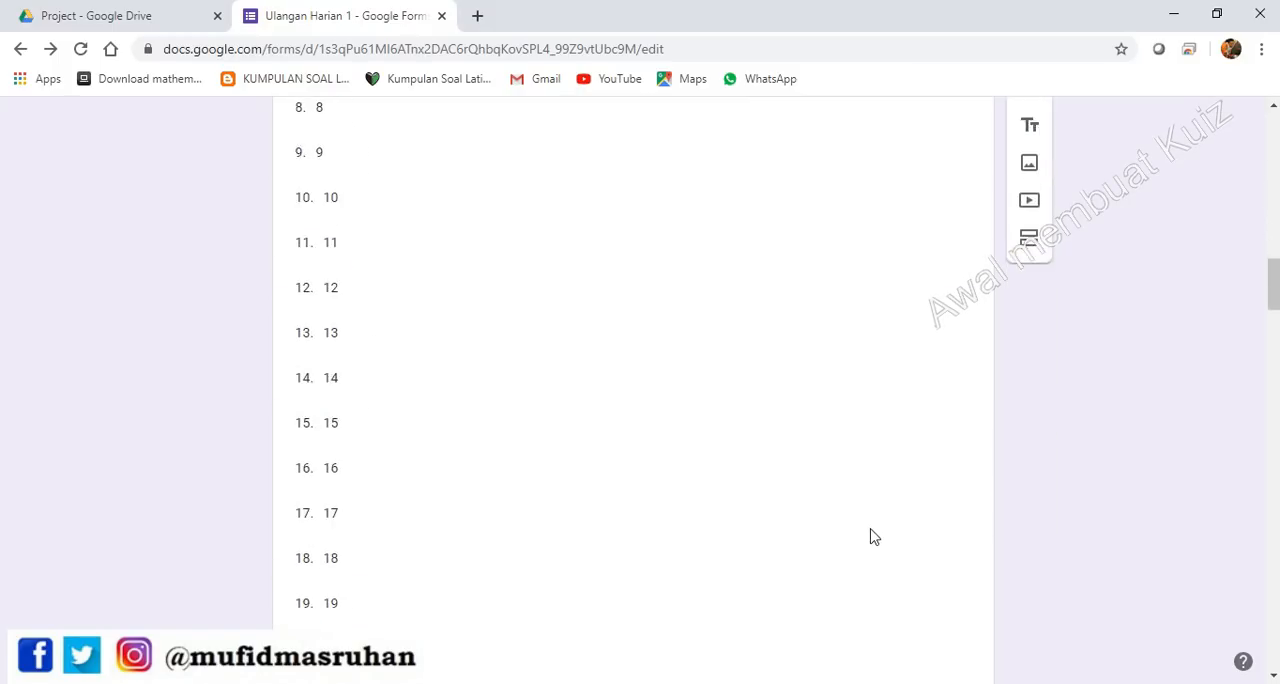
{"action": "scroll", "coordinate": [871, 529], "scroll_direction": "down", "scroll_amount": 12}
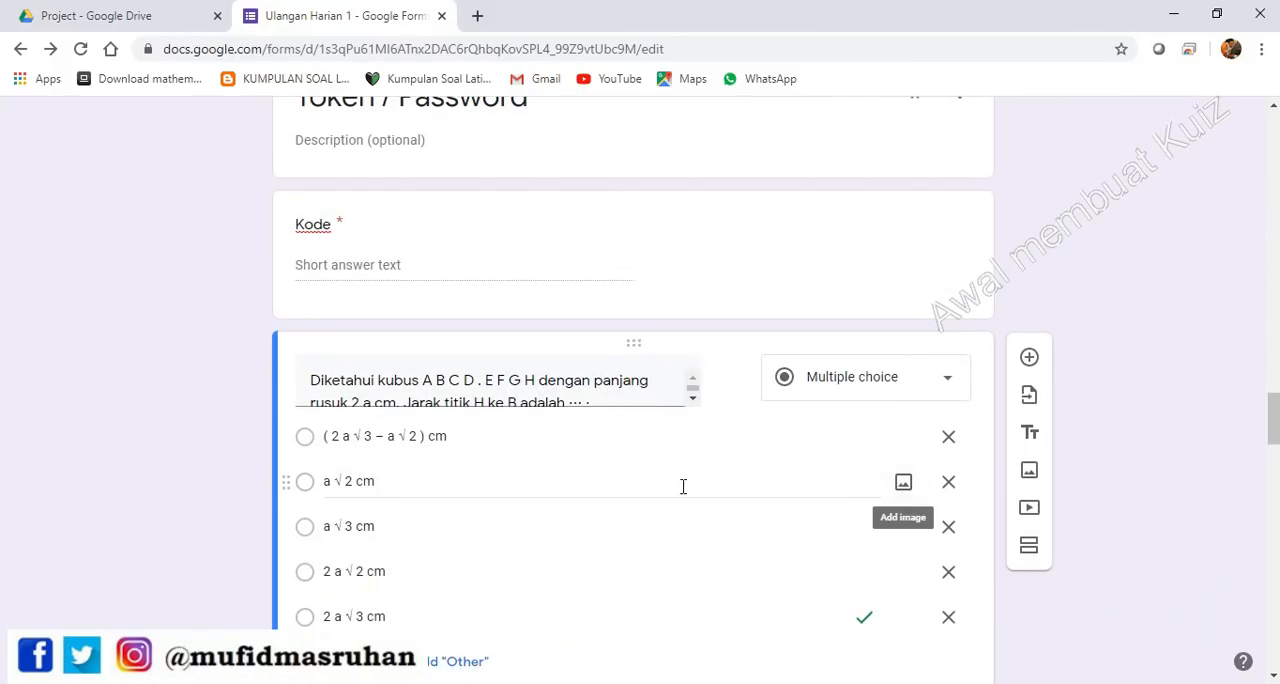
{"action": "scroll", "coordinate": [597, 517], "scroll_direction": "down", "scroll_amount": 2}
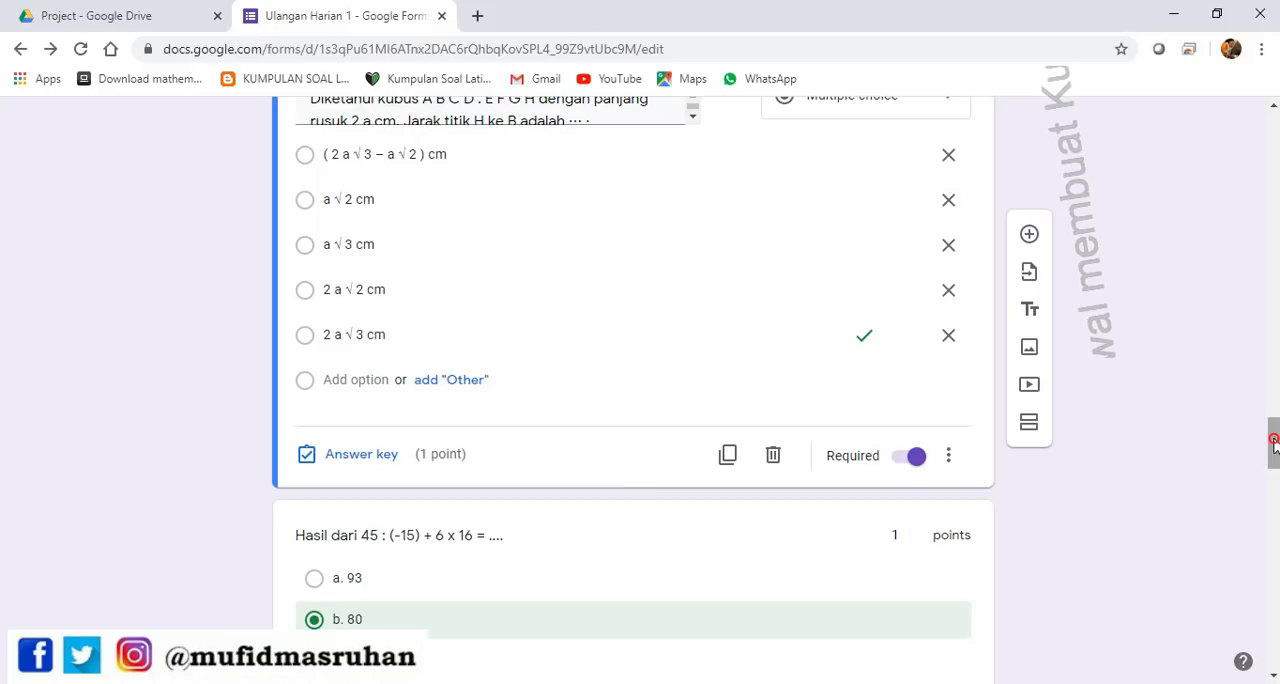
{"action": "left_click_drag", "start_coordinate": [1273, 442], "coordinate": [1262, 112]}
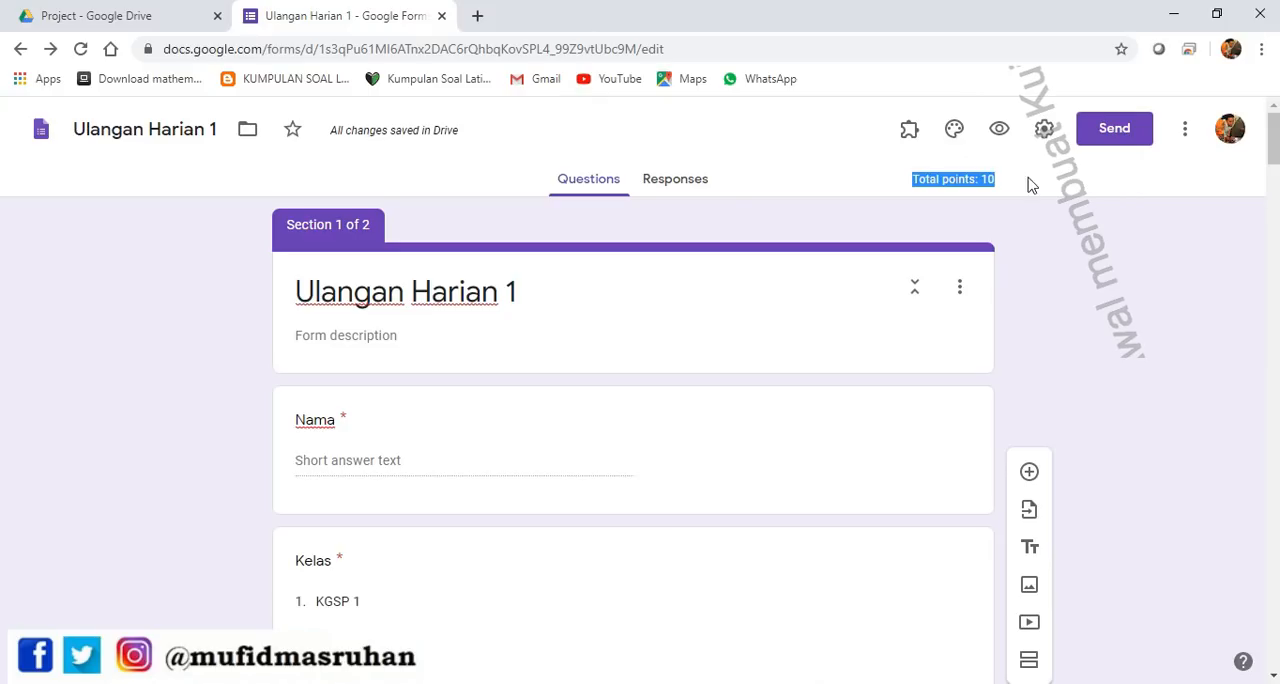
Preview the quiz, fill in the respondent's name, choose Kelas KJIJ 1 and Absen 5, and continue to the next section
{"action": "left_click", "coordinate": [1003, 136]}
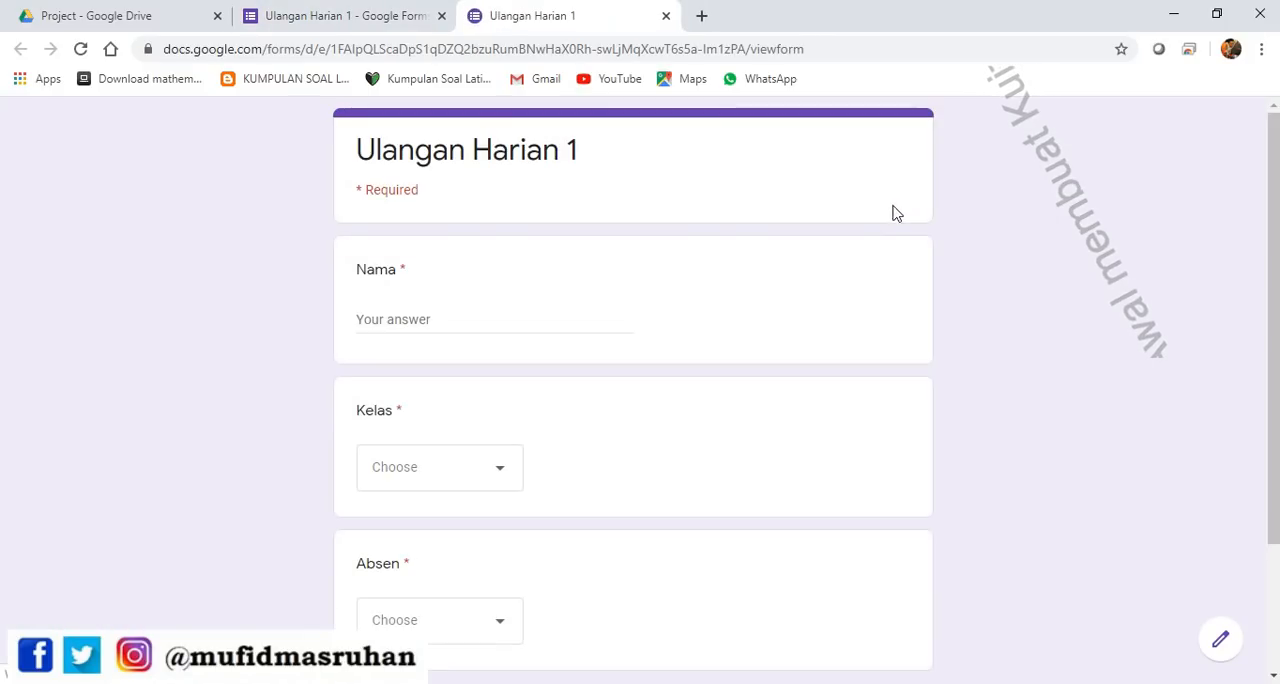
{"action": "left_click", "coordinate": [458, 320]}
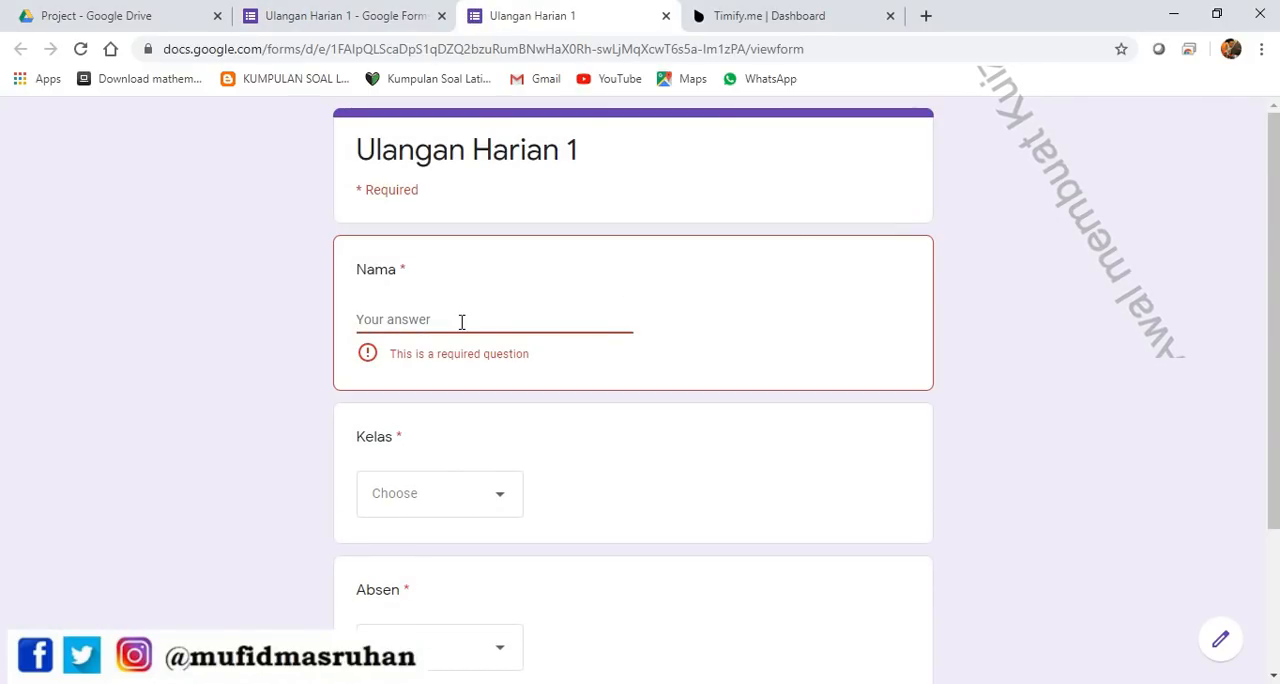
{"action": "type", "text": "mufid"}
{"action": "key", "text": "Tab"}
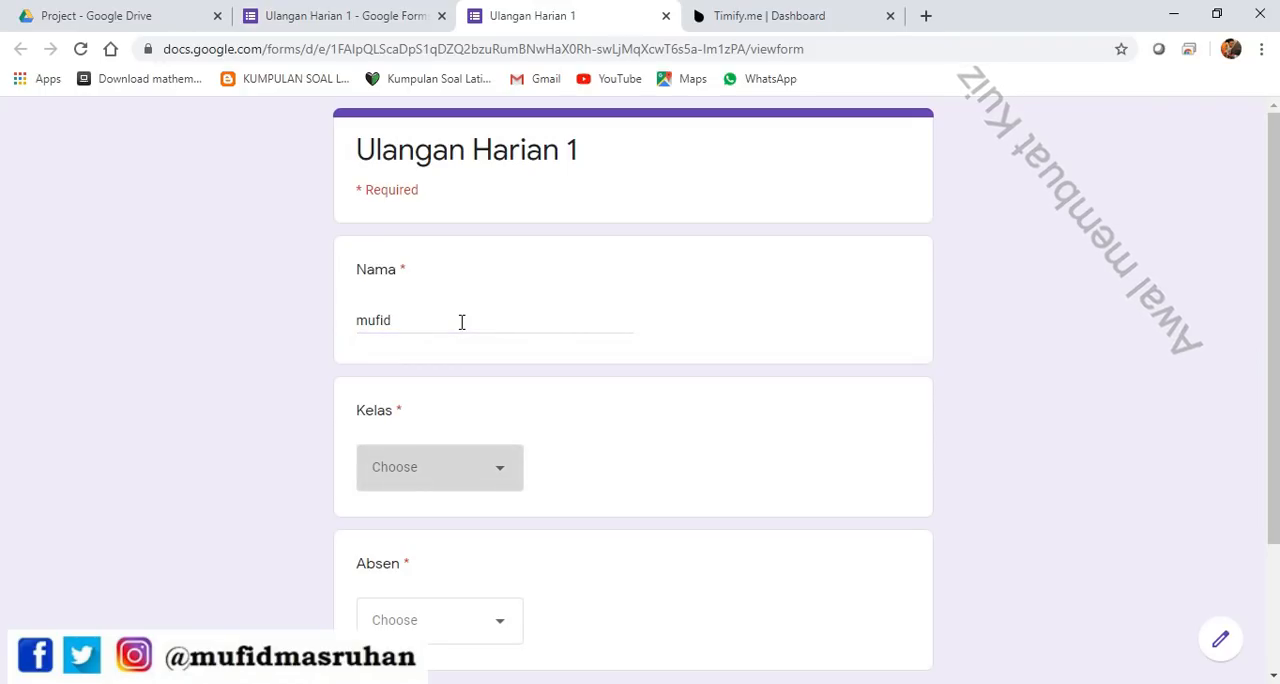
{"action": "left_click", "coordinate": [465, 457]}
{"action": "left_click", "coordinate": [427, 362]}
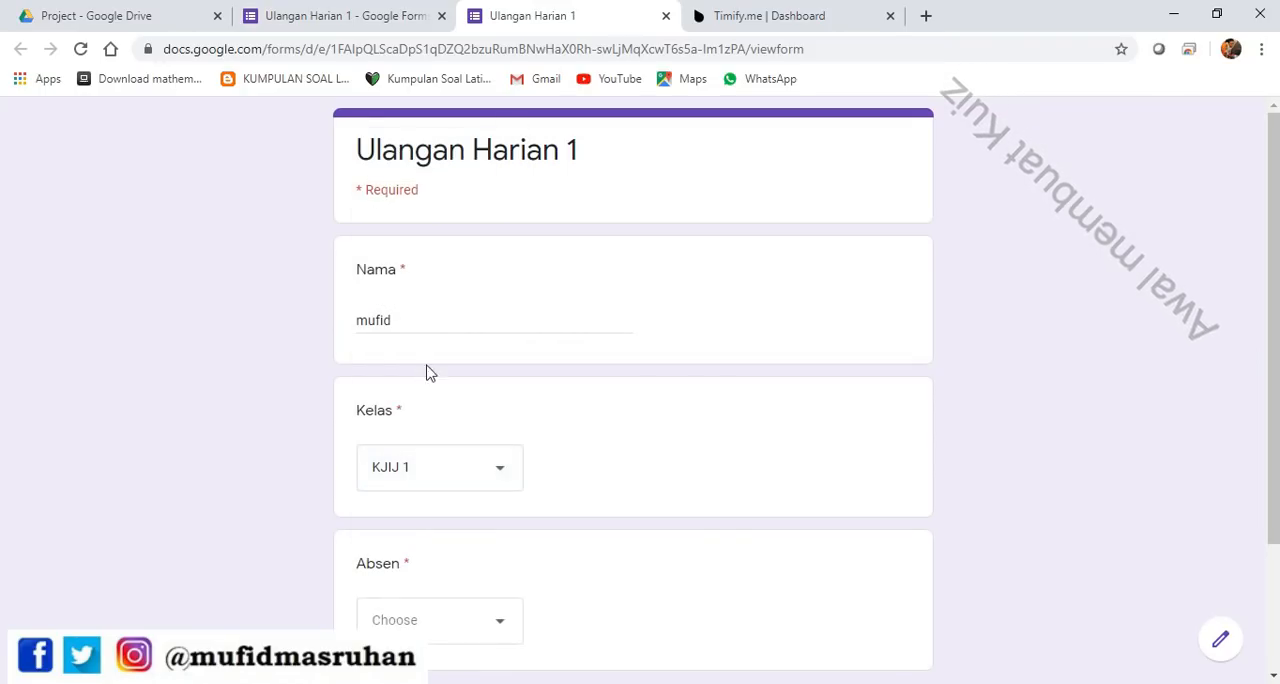
{"action": "scroll", "coordinate": [436, 547], "scroll_direction": "down", "scroll_amount": 1}
{"action": "left_click", "coordinate": [443, 527]}
{"action": "left_click", "coordinate": [418, 395]}
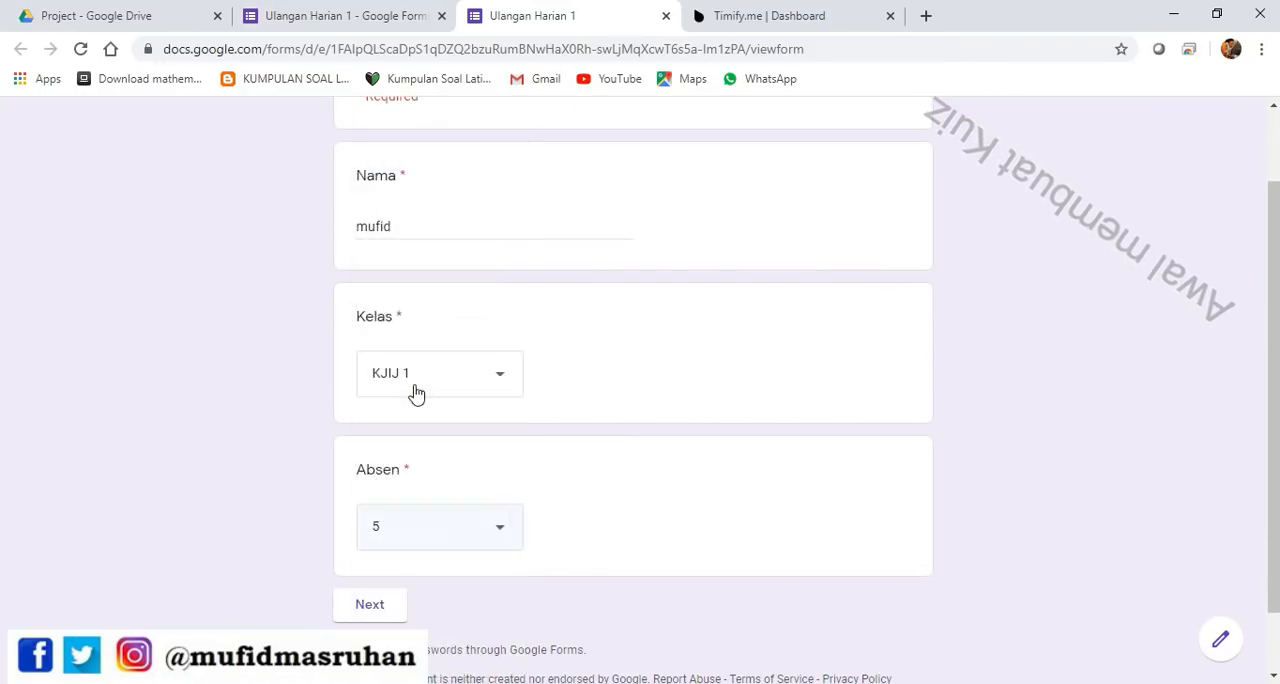
{"action": "left_click", "coordinate": [379, 616]}
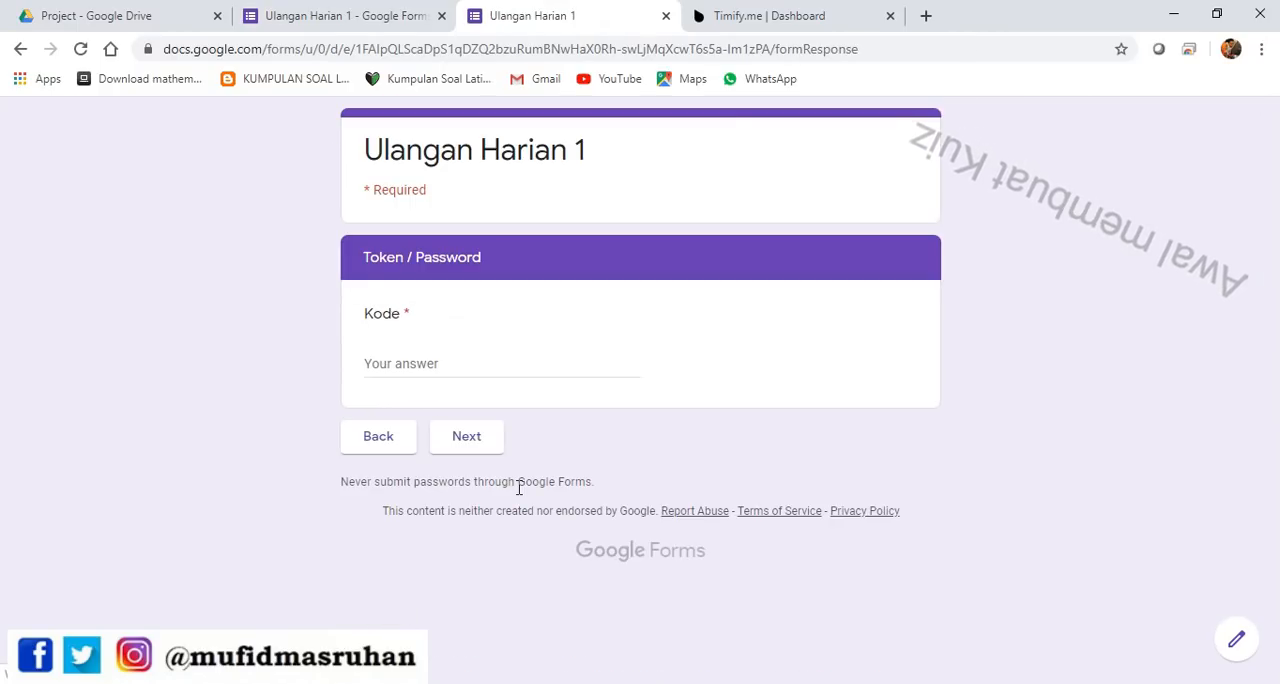
Try to continue past the Token / Password section with an incorrect token in Kode
{"action": "left_click", "coordinate": [394, 364]}
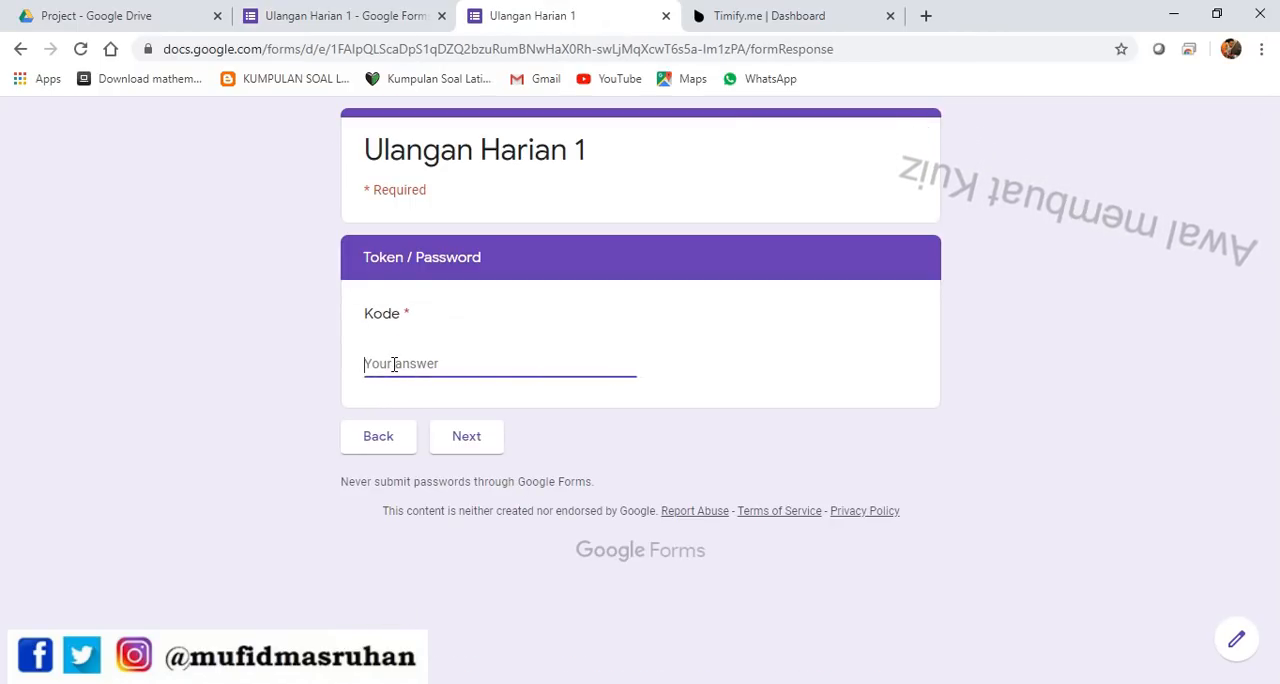
{"action": "type", "text": "123"}
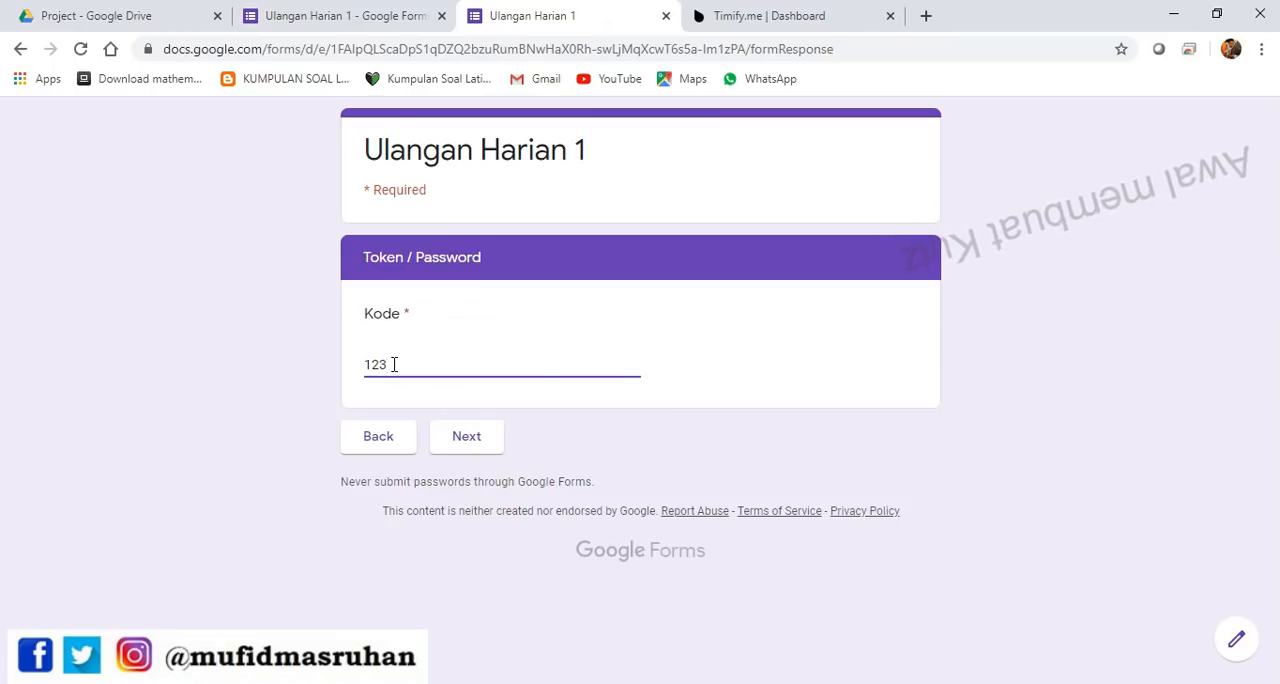
{"action": "left_click", "coordinate": [476, 440]}
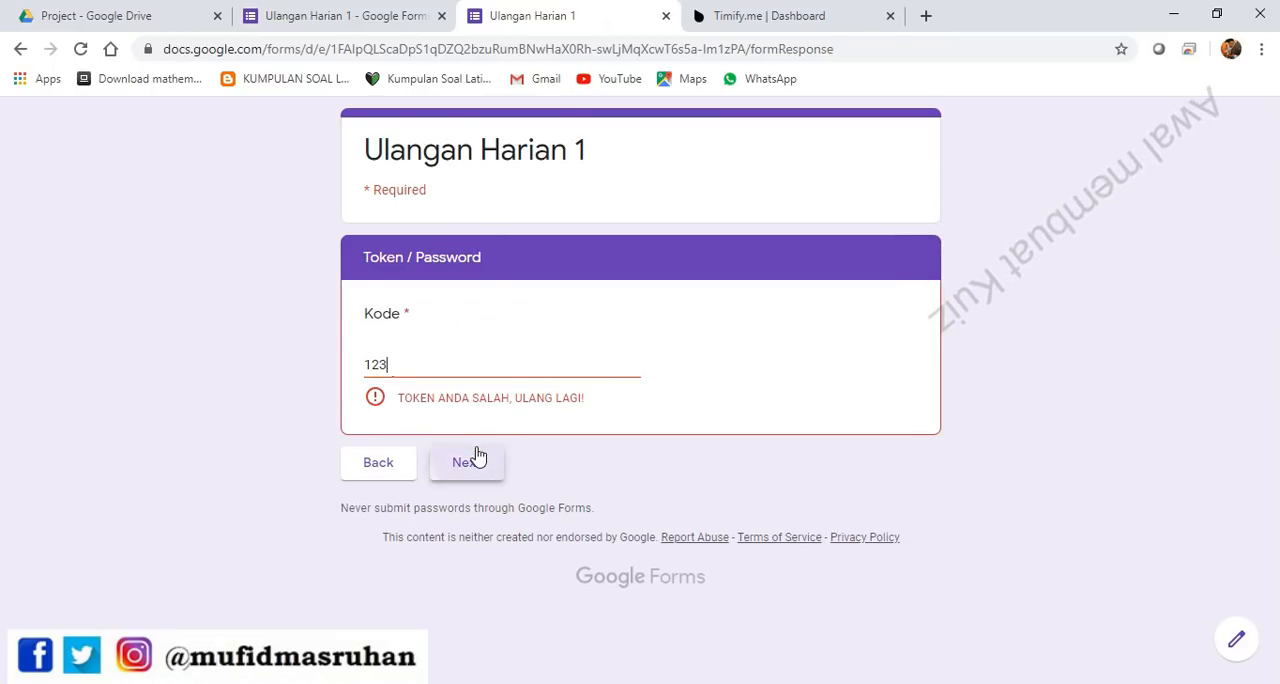
Replace the Kode answer with the correct access token and continue to the next section
{"action": "left_click_drag", "start_coordinate": [417, 360], "coordinate": [343, 366]}
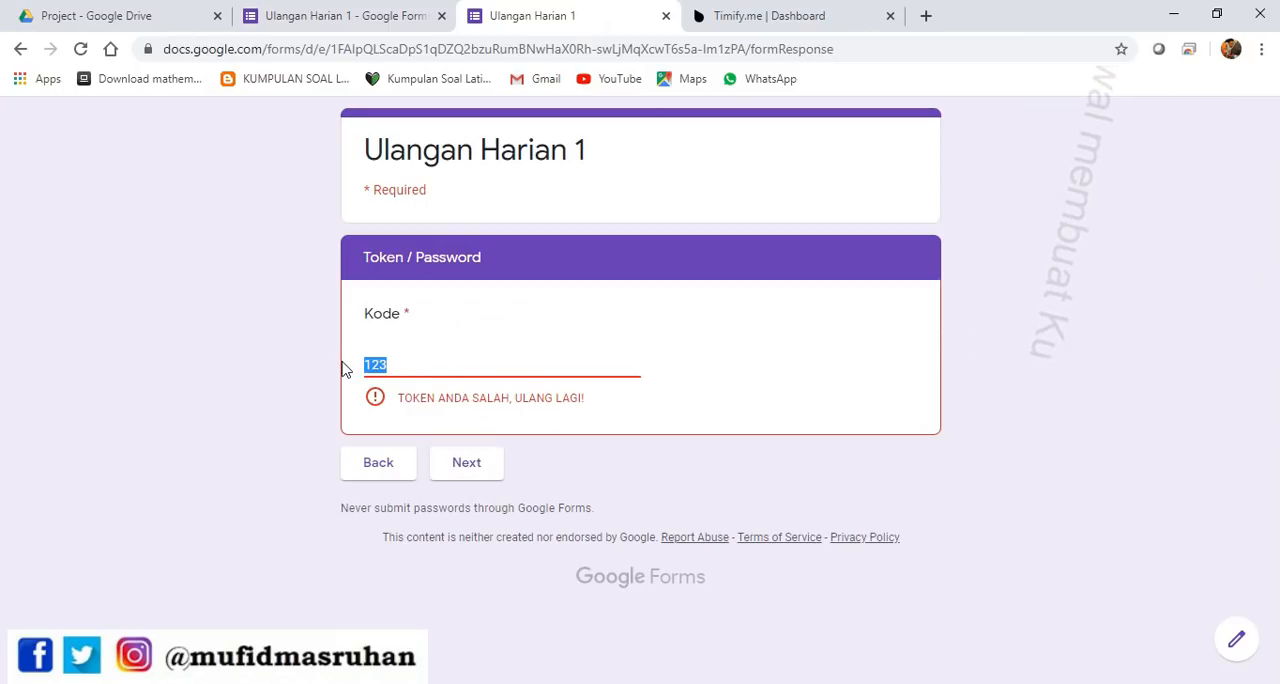
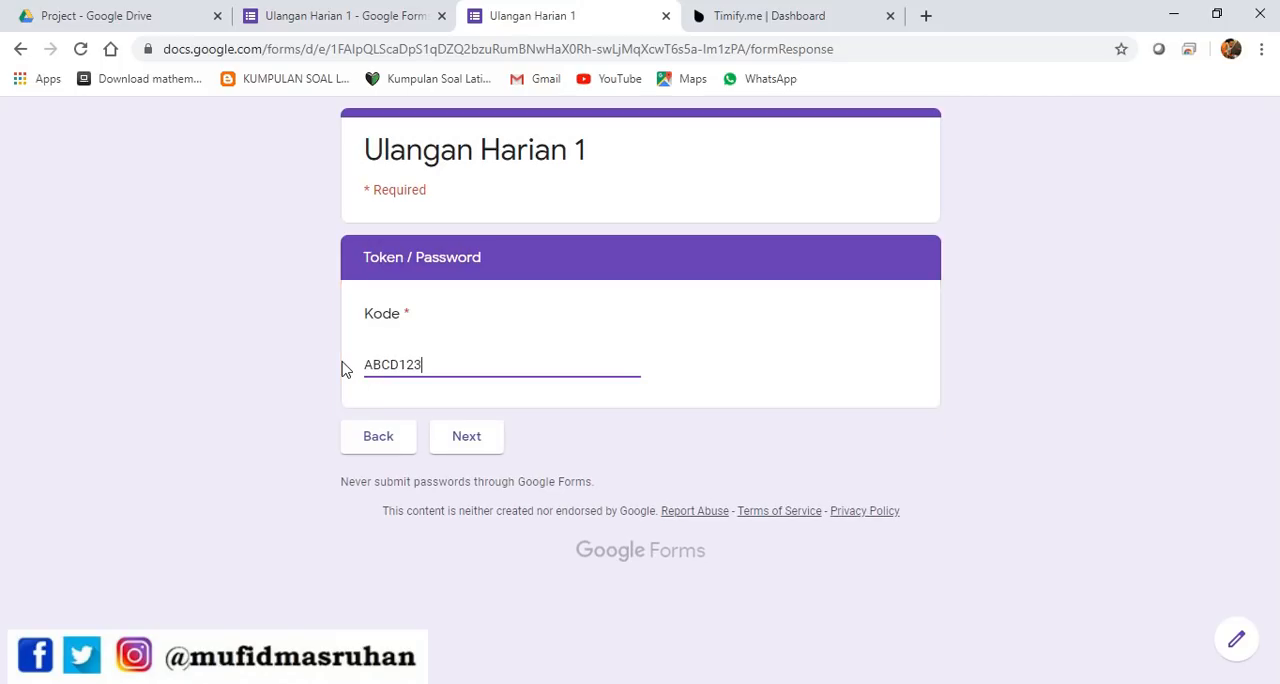
{"action": "left_click", "coordinate": [466, 434]}
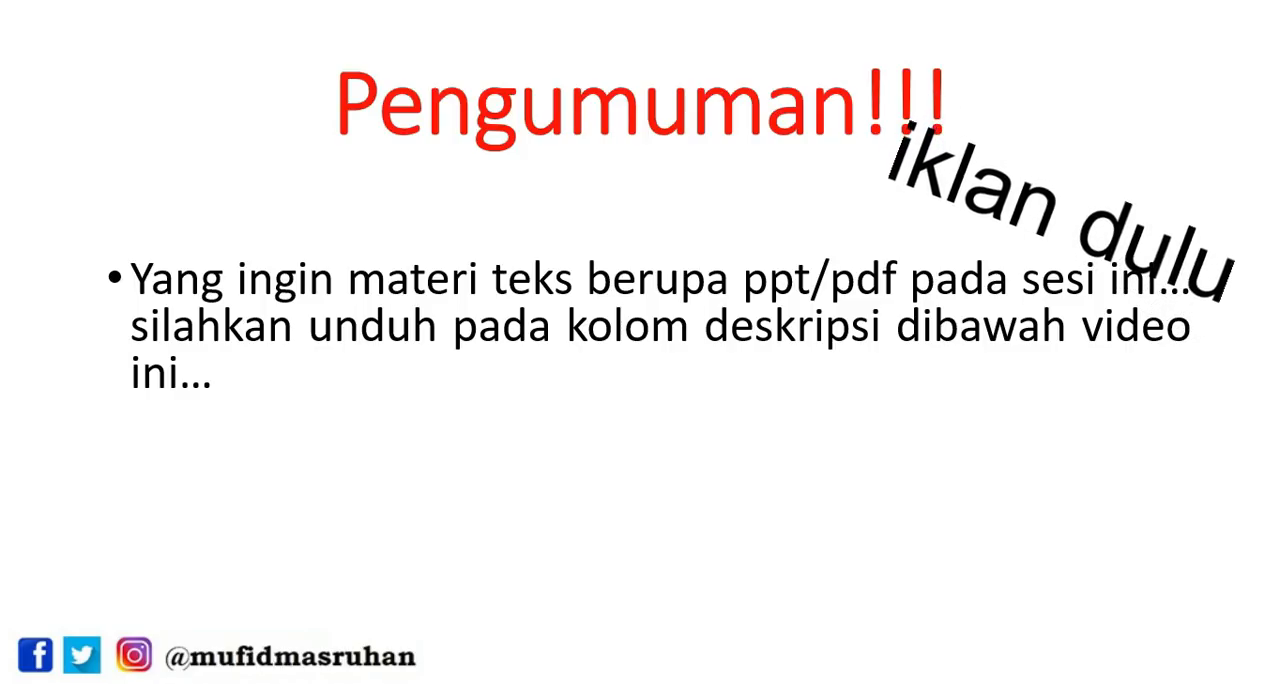
{"action": "key", "text": "Right"}
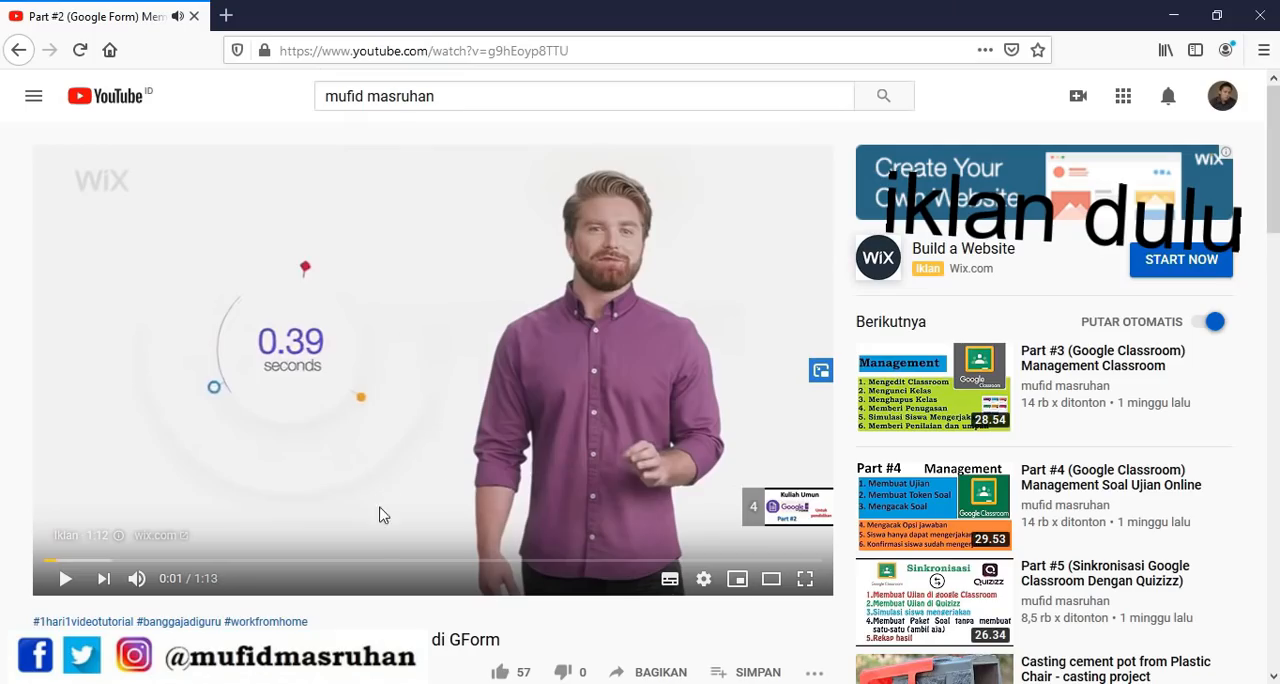
Expand the YouTube video's full description and examine its material download link and list of contents
{"action": "scroll", "coordinate": [501, 467], "scroll_direction": "down", "scroll_amount": 3}
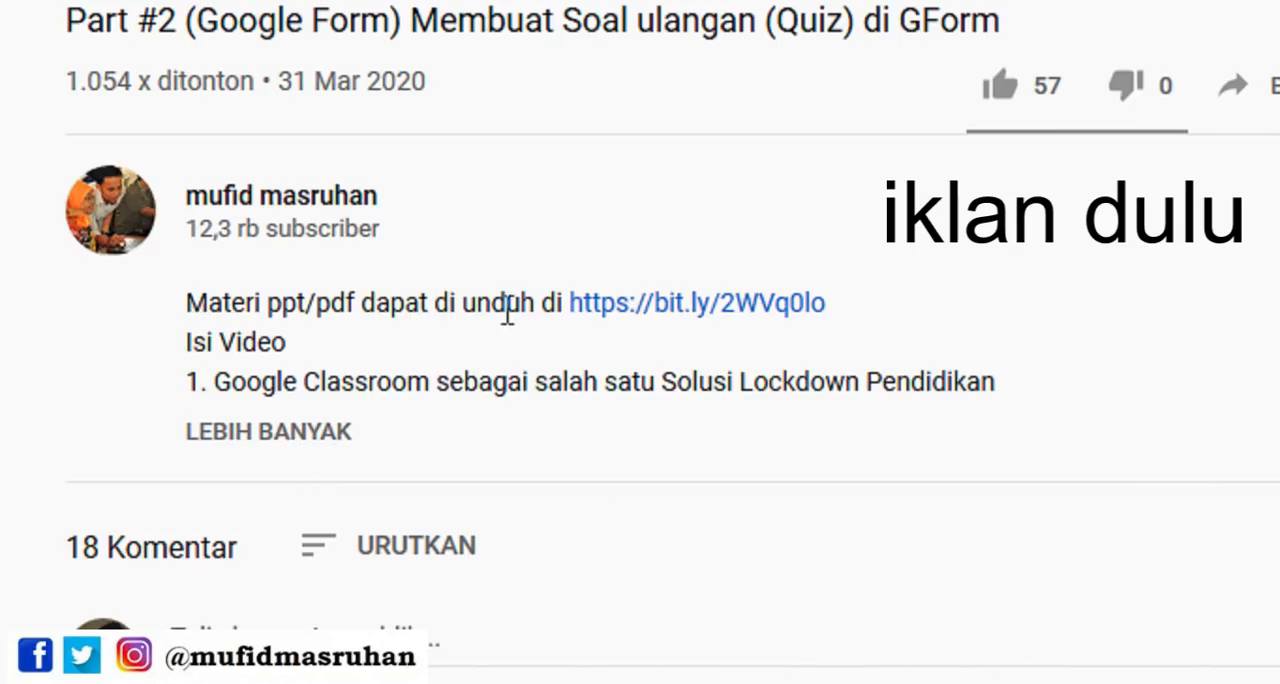
{"action": "left_click", "coordinate": [275, 440]}
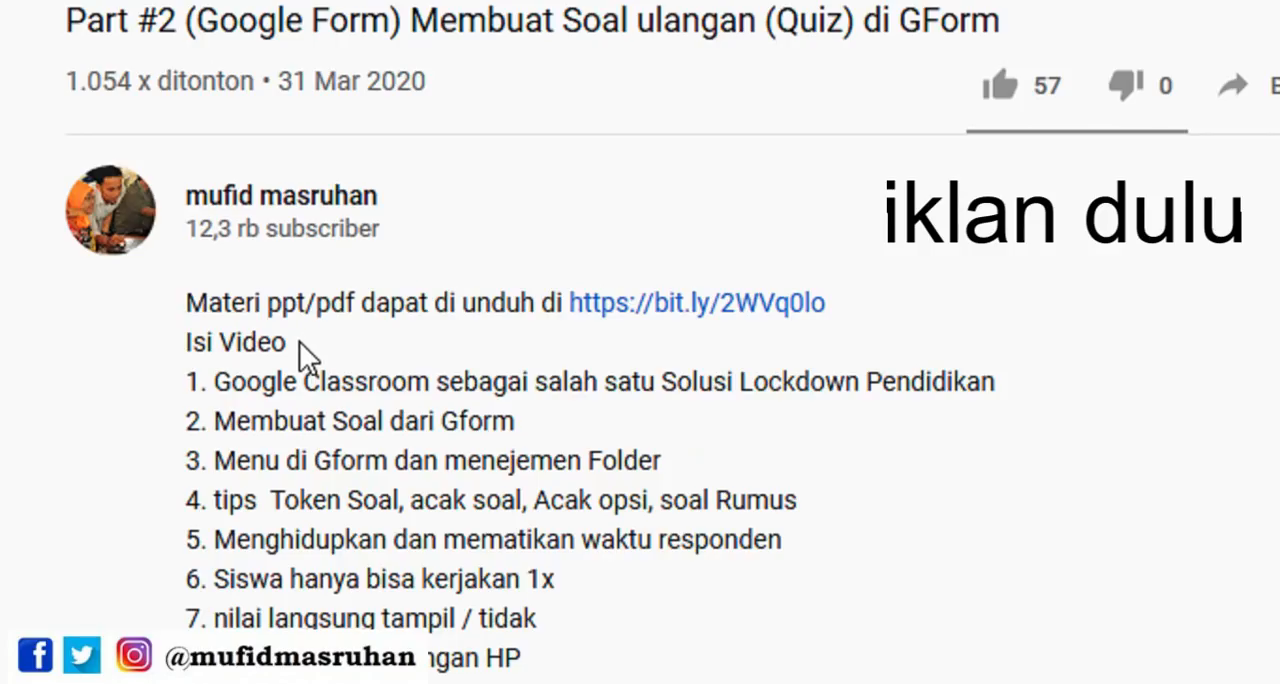
{"action": "scroll", "coordinate": [300, 340], "scroll_direction": "down", "scroll_amount": 2}
{"action": "scroll", "coordinate": [380, 200], "scroll_direction": "up", "scroll_amount": 1}
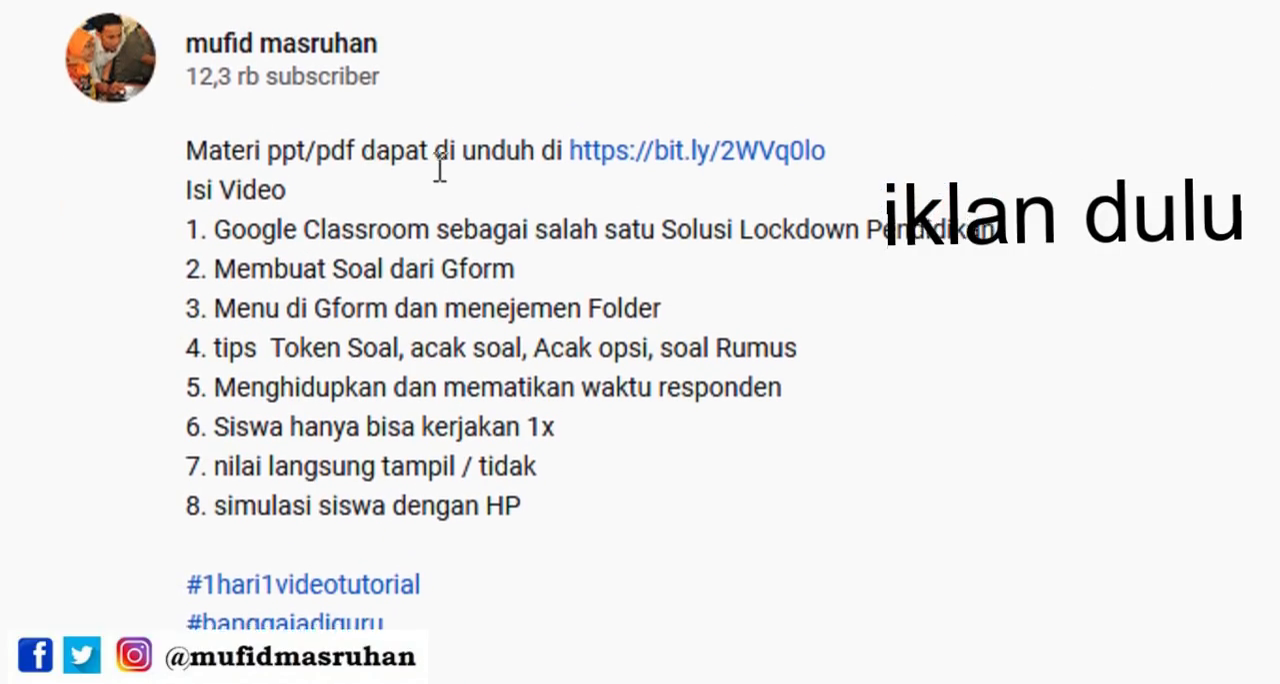
{"action": "scroll", "coordinate": [450, 170], "scroll_direction": "up", "scroll_amount": 1}
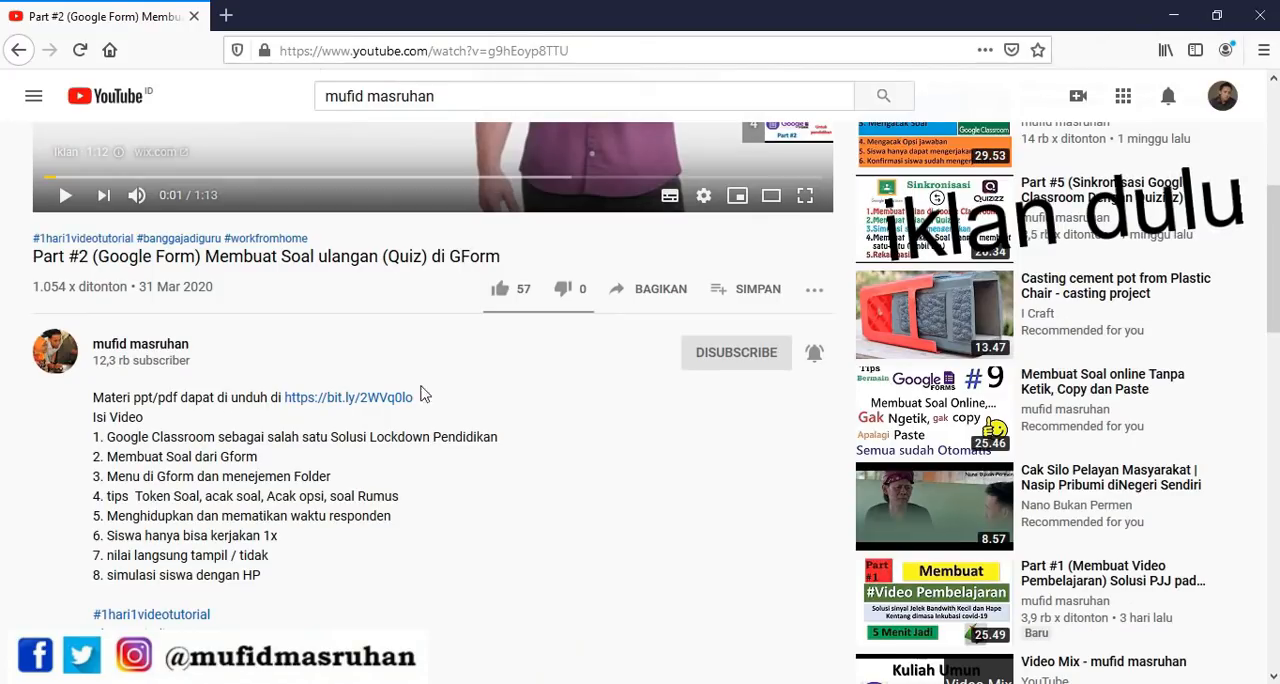
{"action": "scroll", "coordinate": [850, 160], "scroll_direction": "up", "scroll_amount": 2}
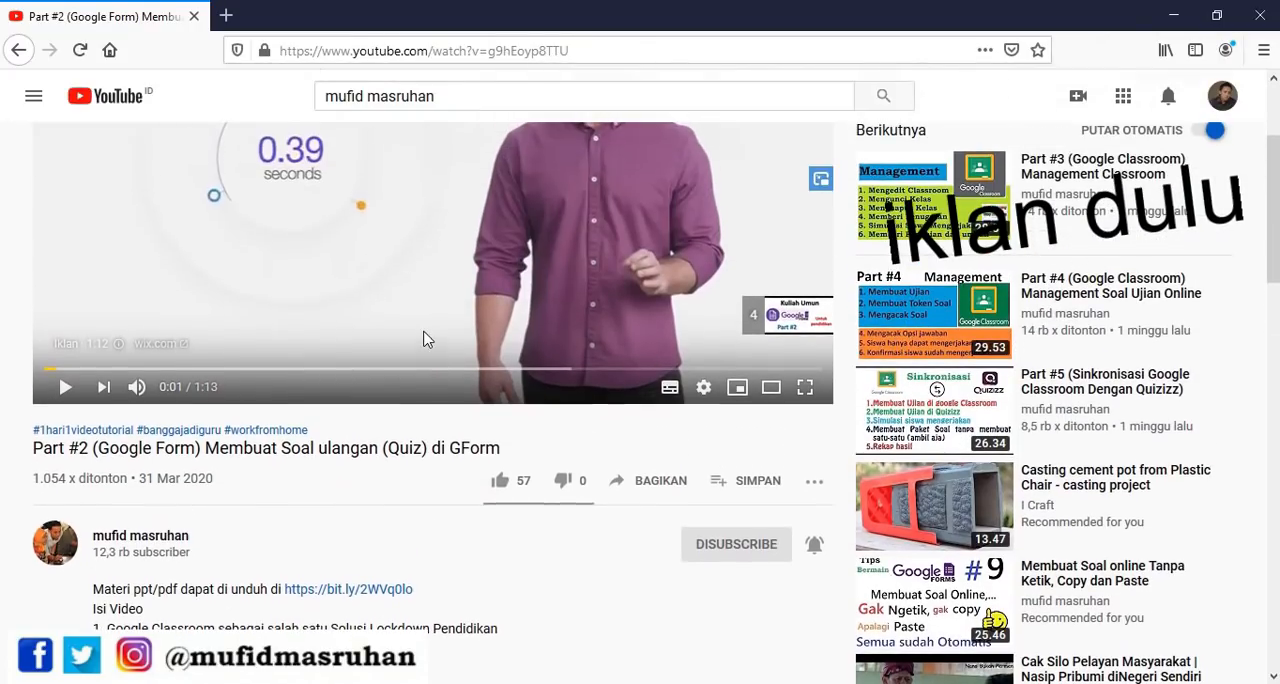
Subscribe to the YouTube channel and set its notifications to Semua
{"action": "scroll", "coordinate": [428, 314], "scroll_direction": "down", "scroll_amount": 1}
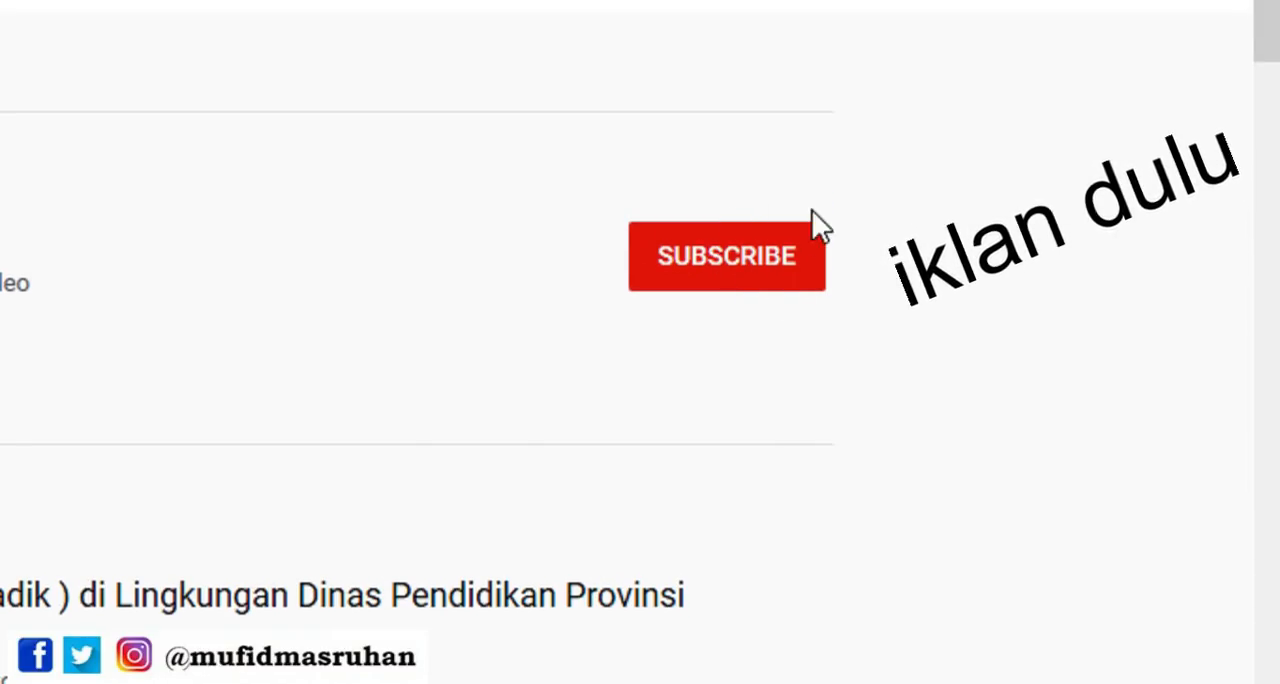
{"action": "left_click", "coordinate": [724, 257]}
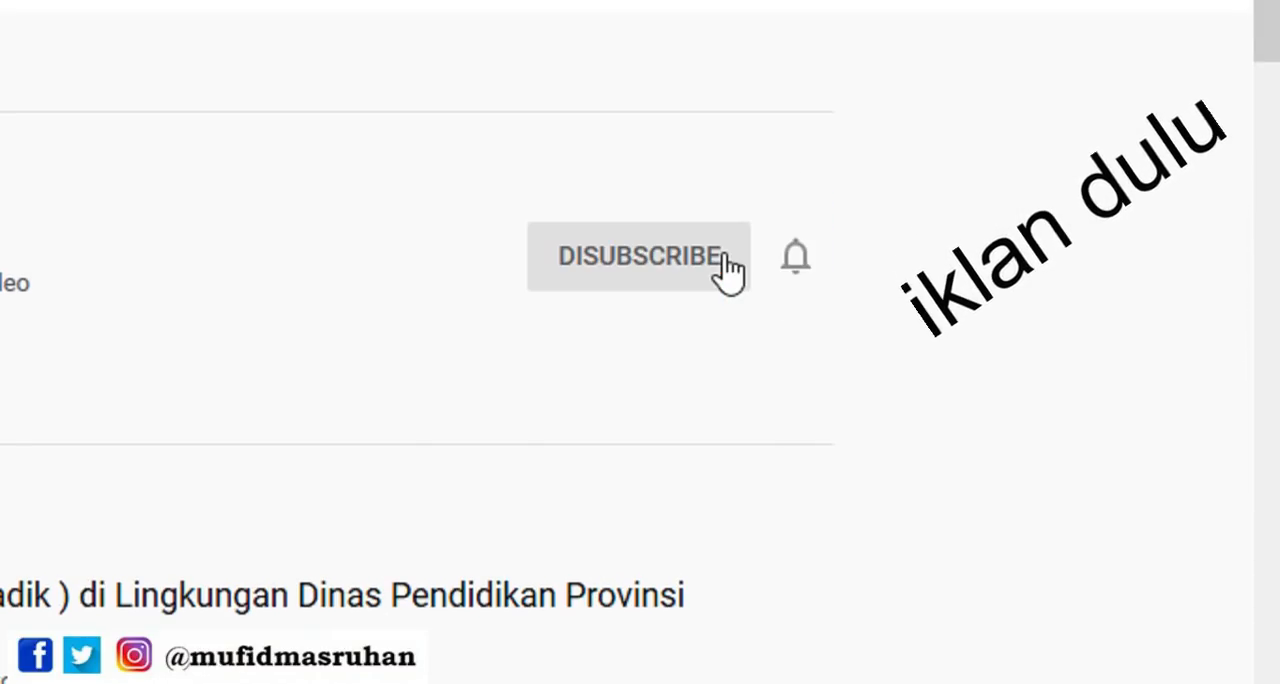
{"action": "left_click", "coordinate": [803, 288]}
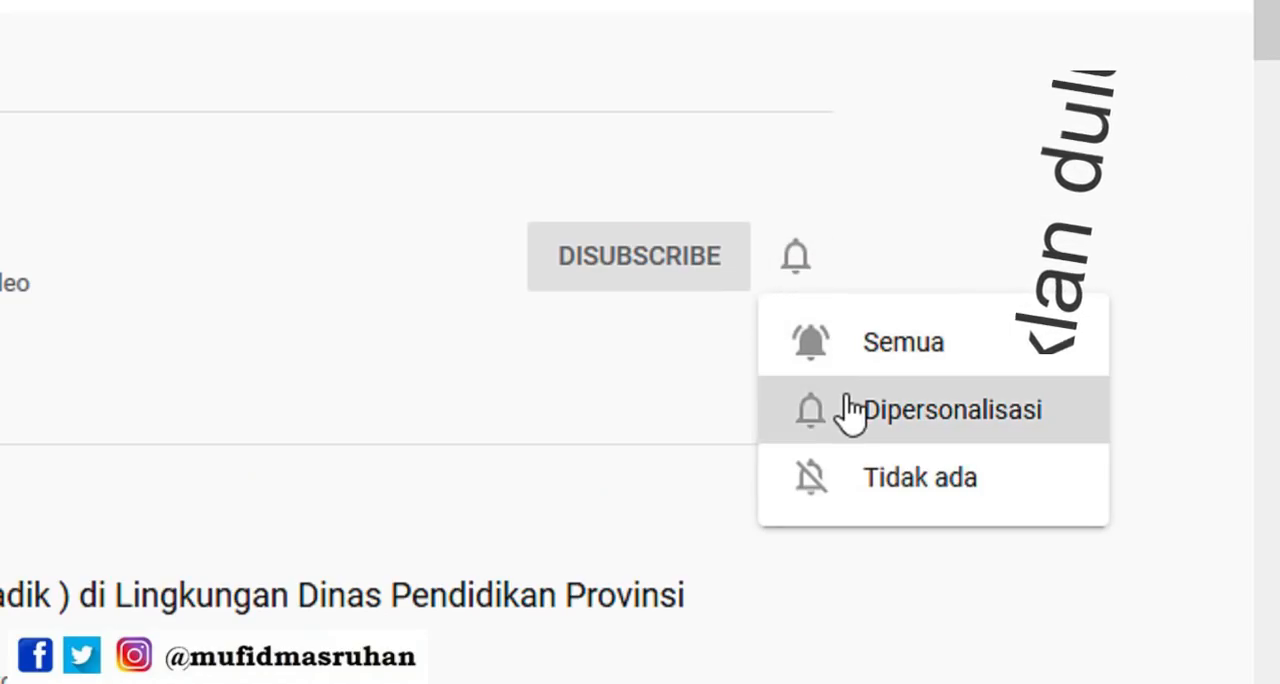
{"action": "left_click", "coordinate": [849, 341]}
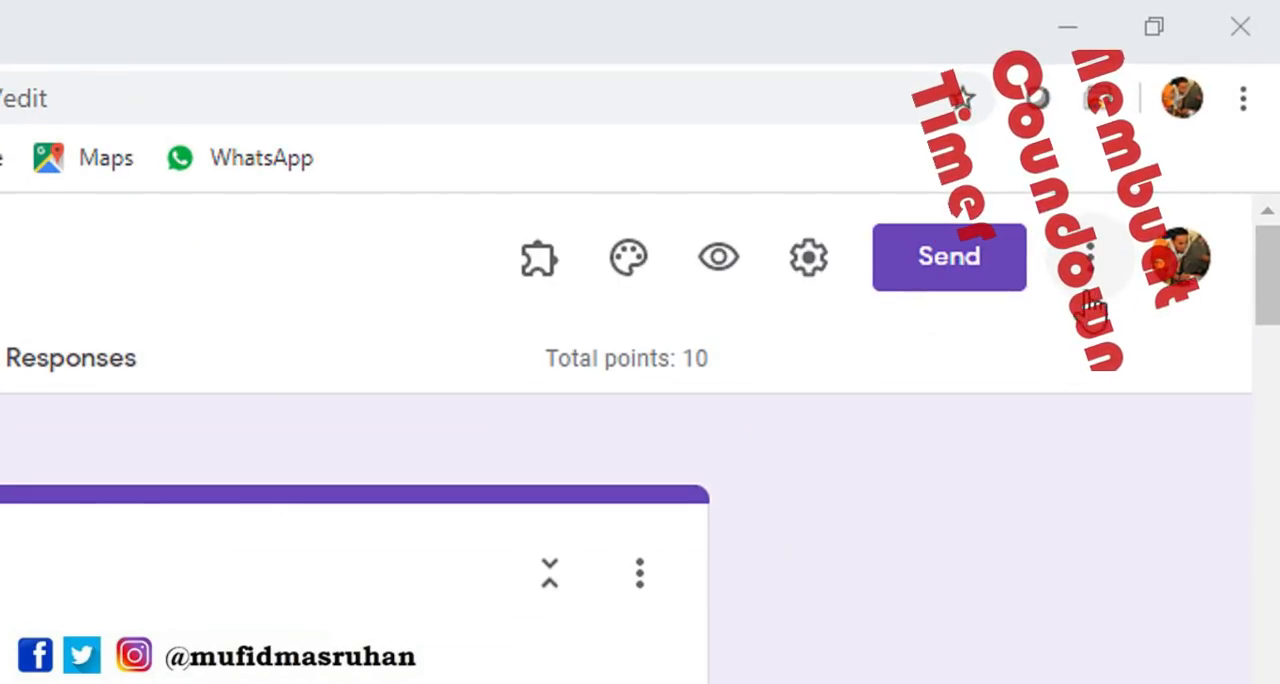
Open the add-ons marketplace from the Ulangan Harian 1 form in Google Forms and examine the available add-ons for a timer
{"action": "left_click", "coordinate": [1090, 298]}
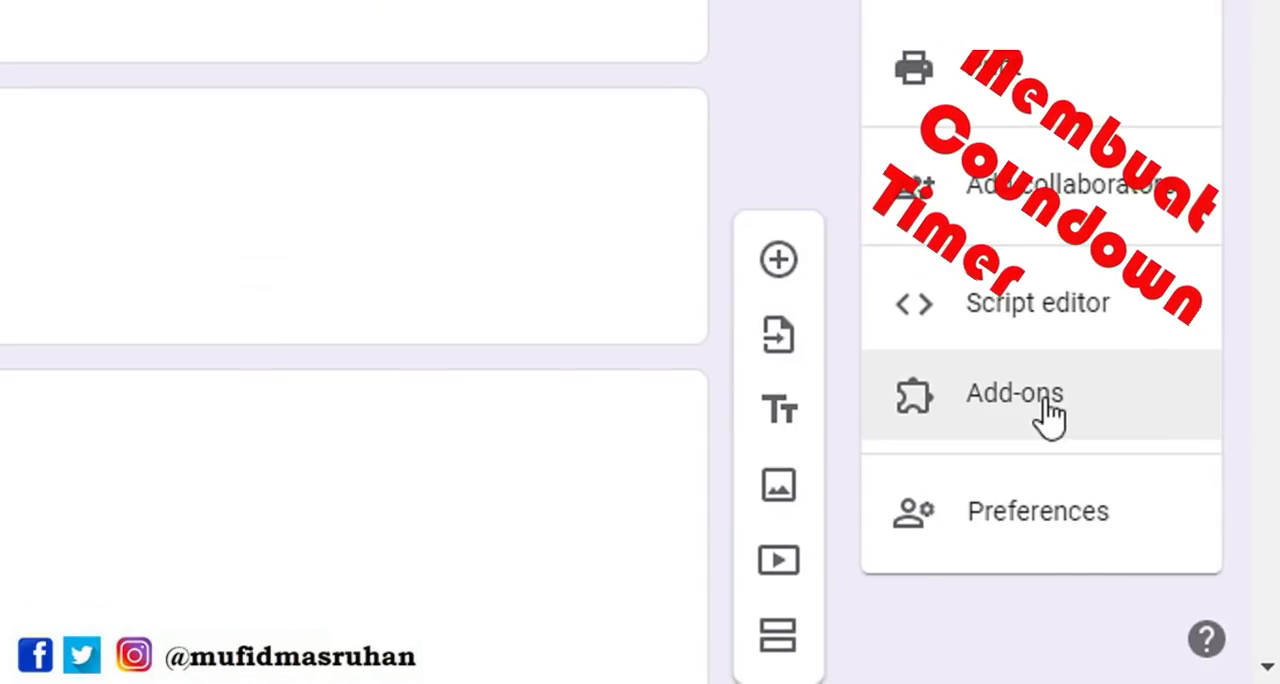
{"action": "left_click", "coordinate": [1163, 548]}
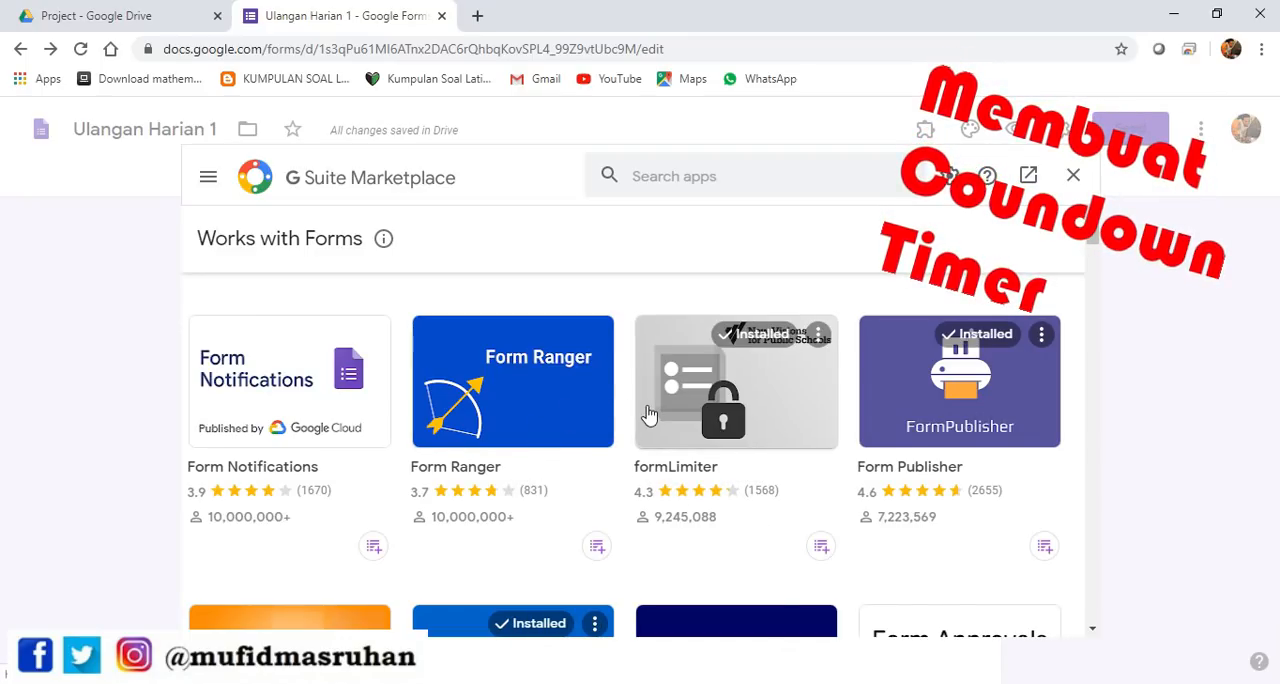
{"action": "scroll", "coordinate": [763, 449], "scroll_direction": "down", "scroll_amount": 3}
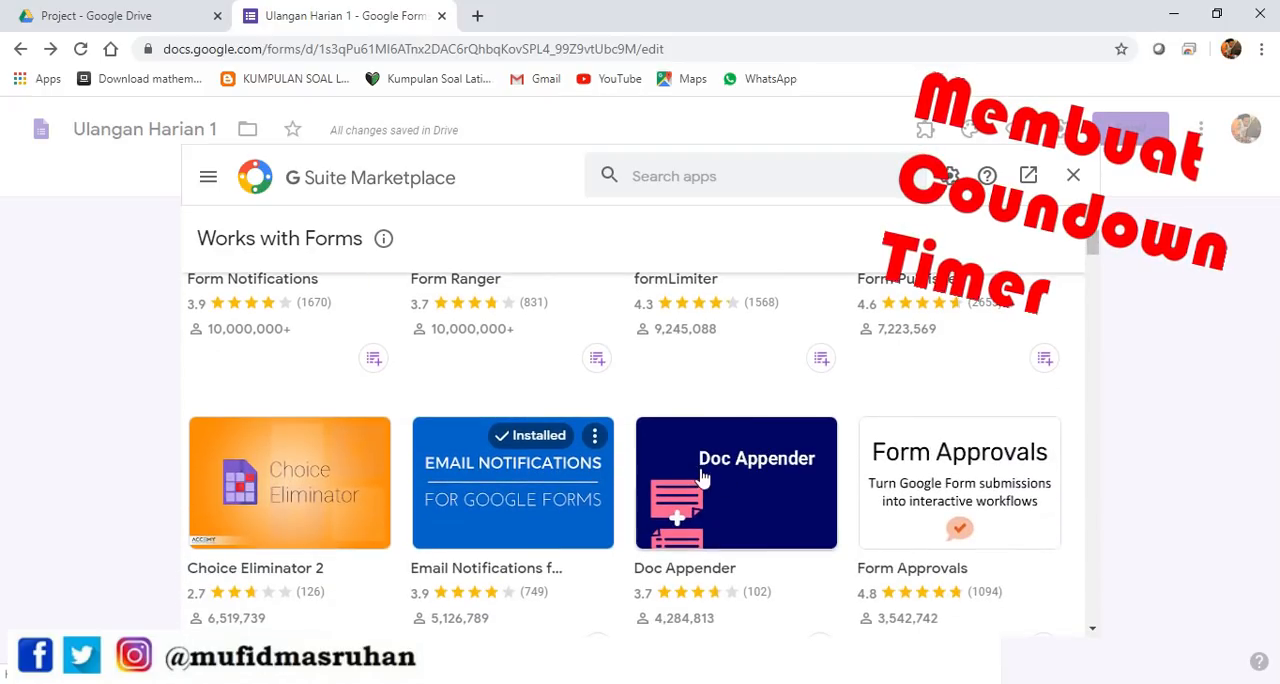
{"action": "scroll", "coordinate": [745, 450], "scroll_direction": "up", "scroll_amount": 3}
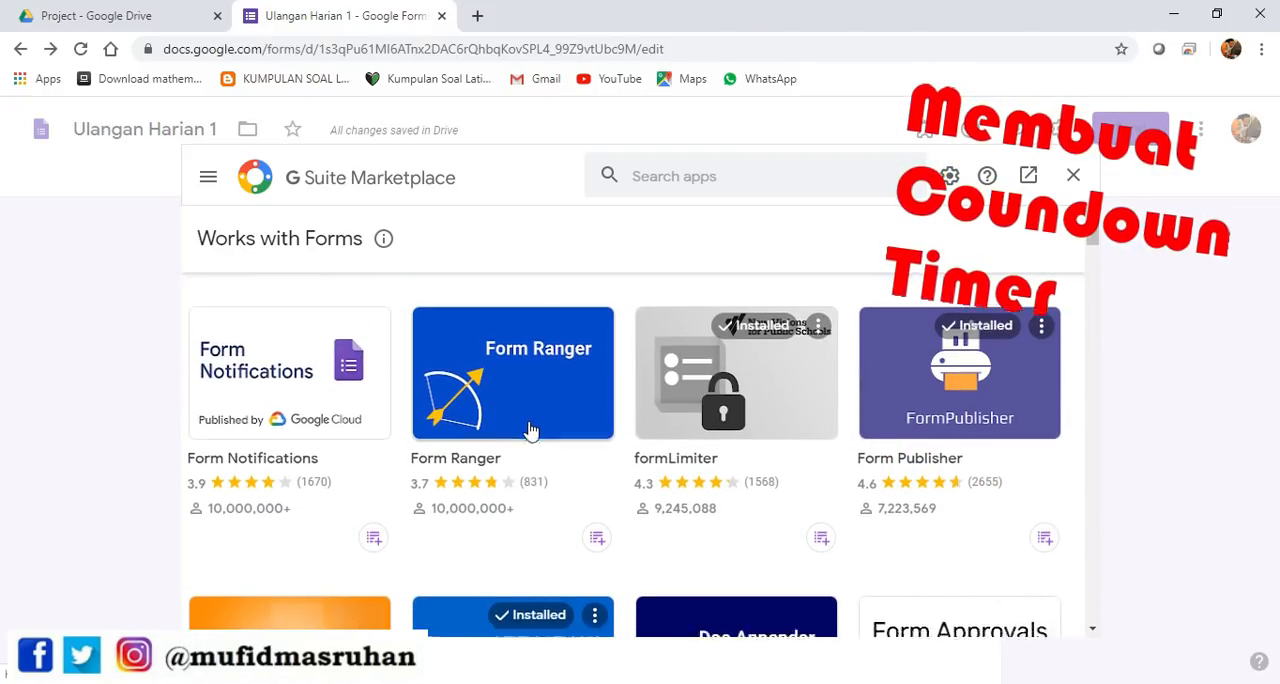
{"action": "scroll", "coordinate": [535, 435], "scroll_direction": "down", "scroll_amount": 5}
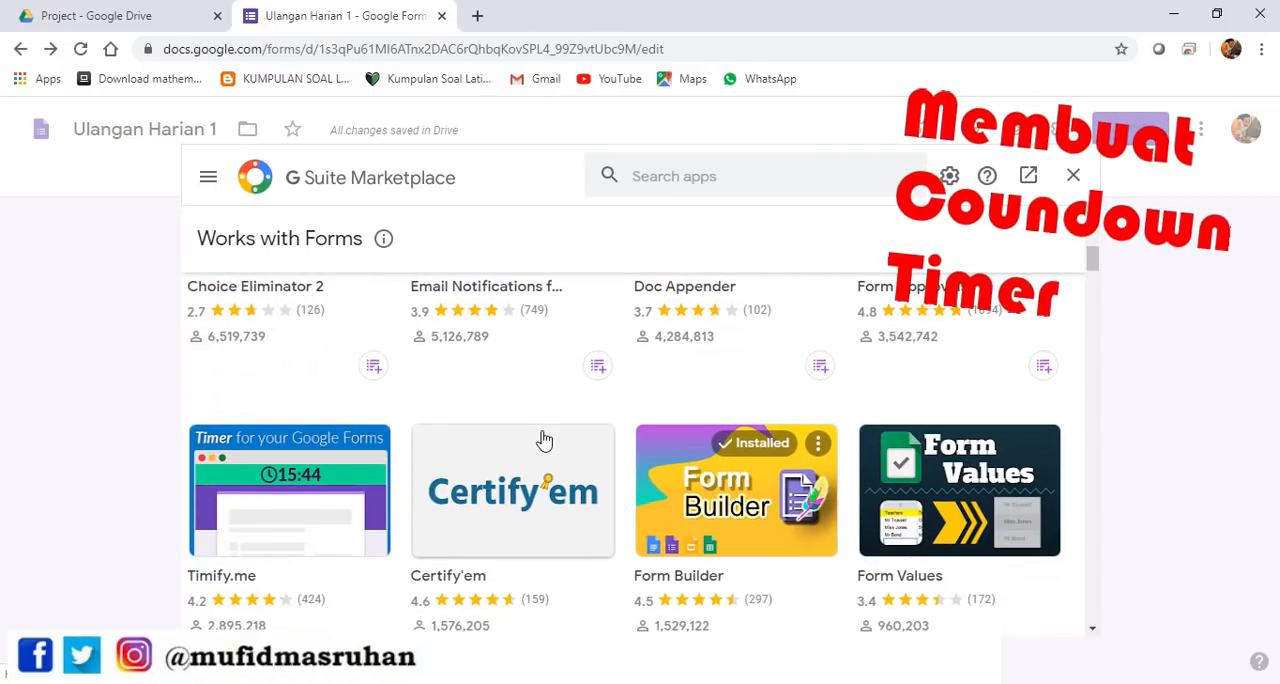
{"action": "scroll", "coordinate": [760, 545], "scroll_direction": "down", "scroll_amount": 1}
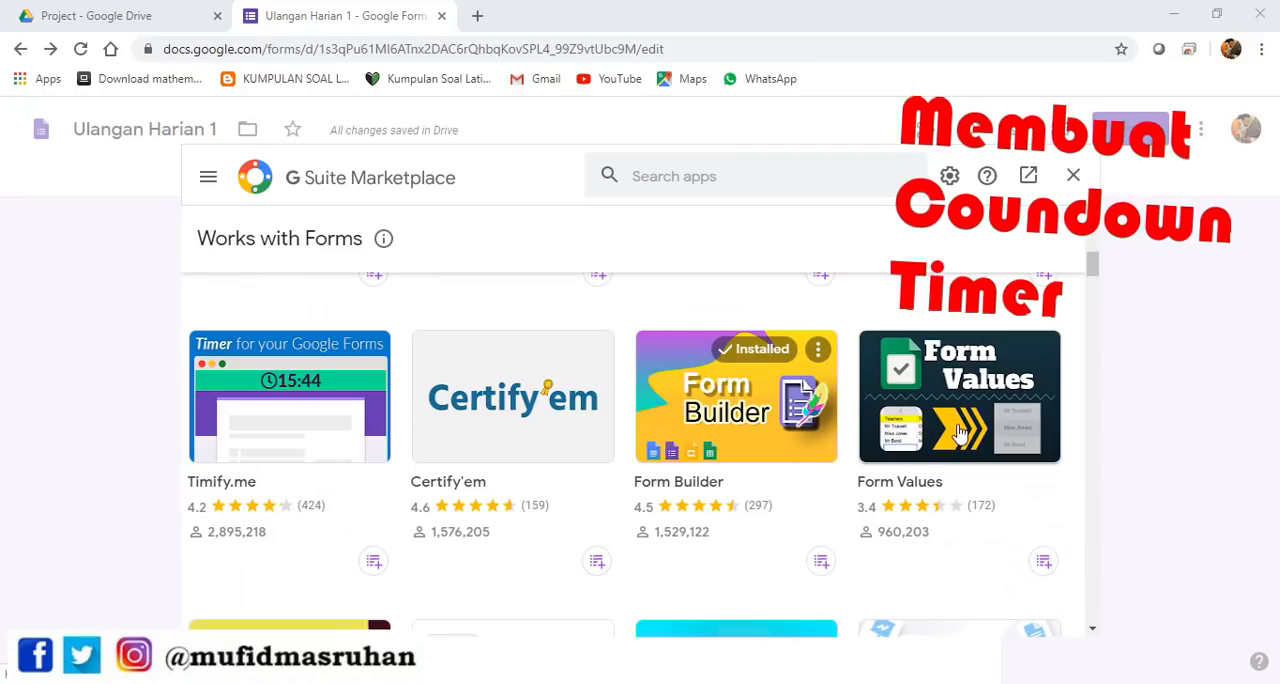
{"action": "scroll", "coordinate": [788, 451], "scroll_direction": "down", "scroll_amount": 3}
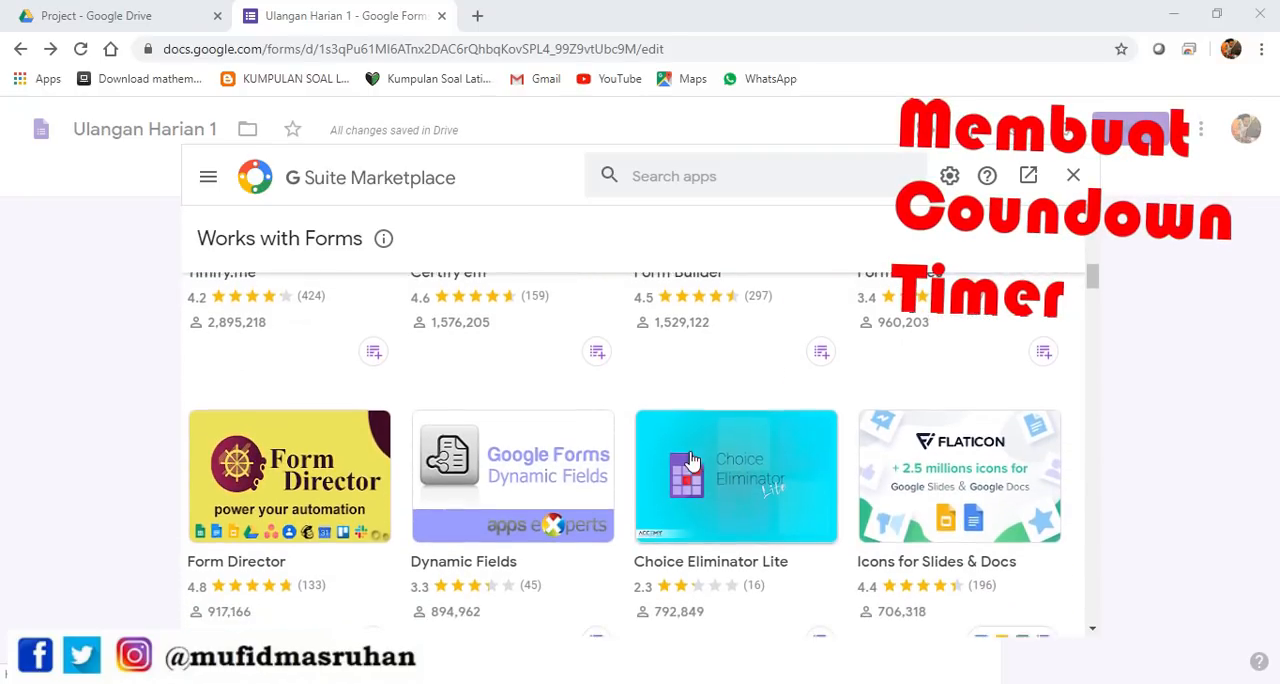
{"action": "scroll", "coordinate": [691, 459], "scroll_direction": "down", "scroll_amount": 6}
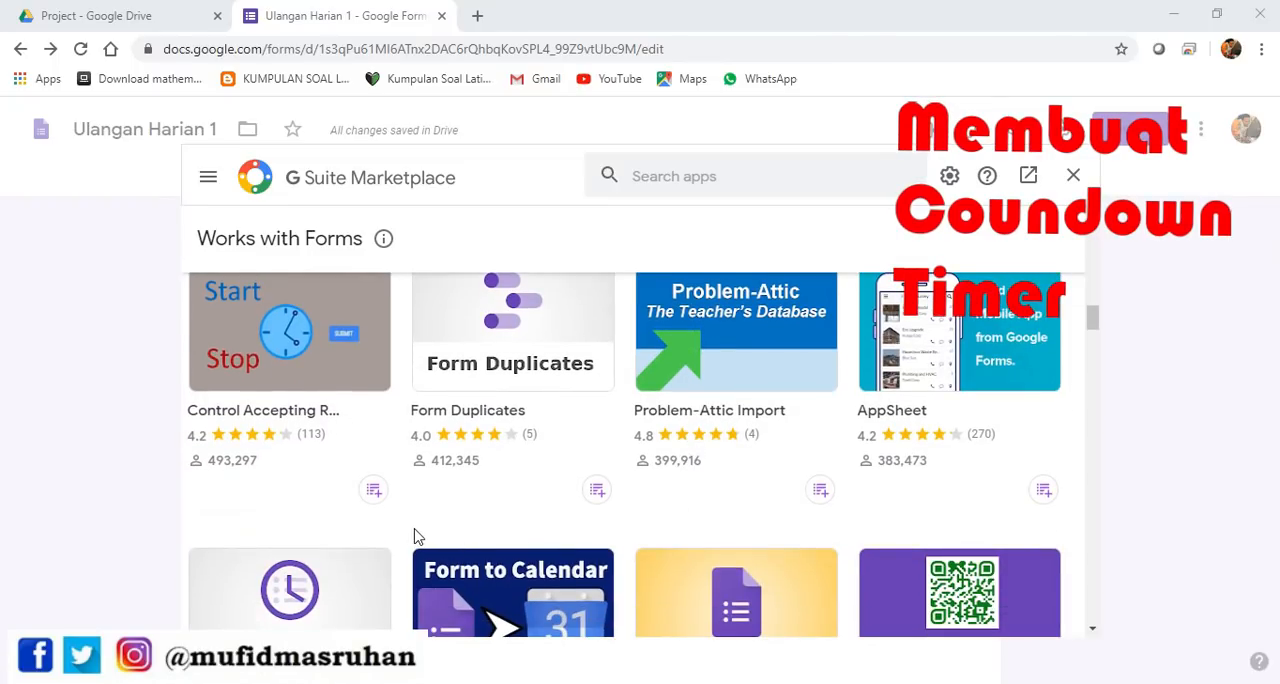
{"action": "scroll", "coordinate": [417, 533], "scroll_direction": "up", "scroll_amount": 5}
{"action": "scroll", "coordinate": [417, 531], "scroll_direction": "down", "scroll_amount": 4}
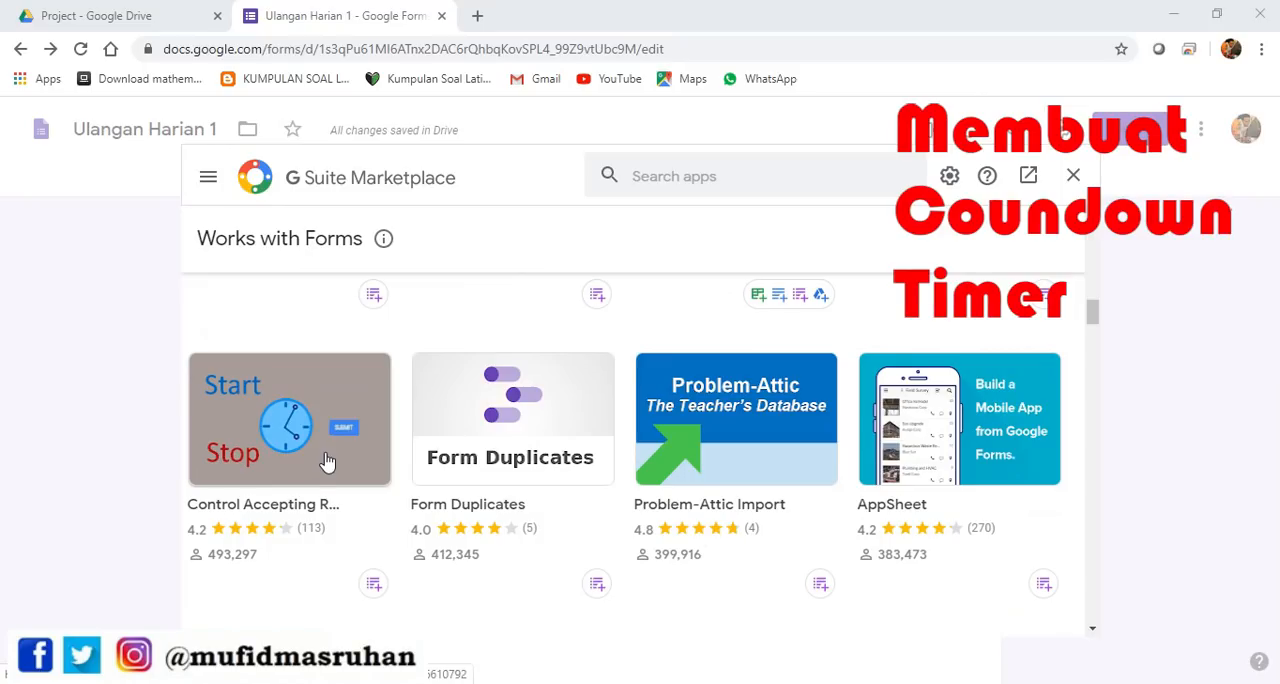
Find the Timify.me add-on in the marketplace listing and open its details page
{"action": "scroll", "coordinate": [327, 461], "scroll_direction": "up", "scroll_amount": 6}
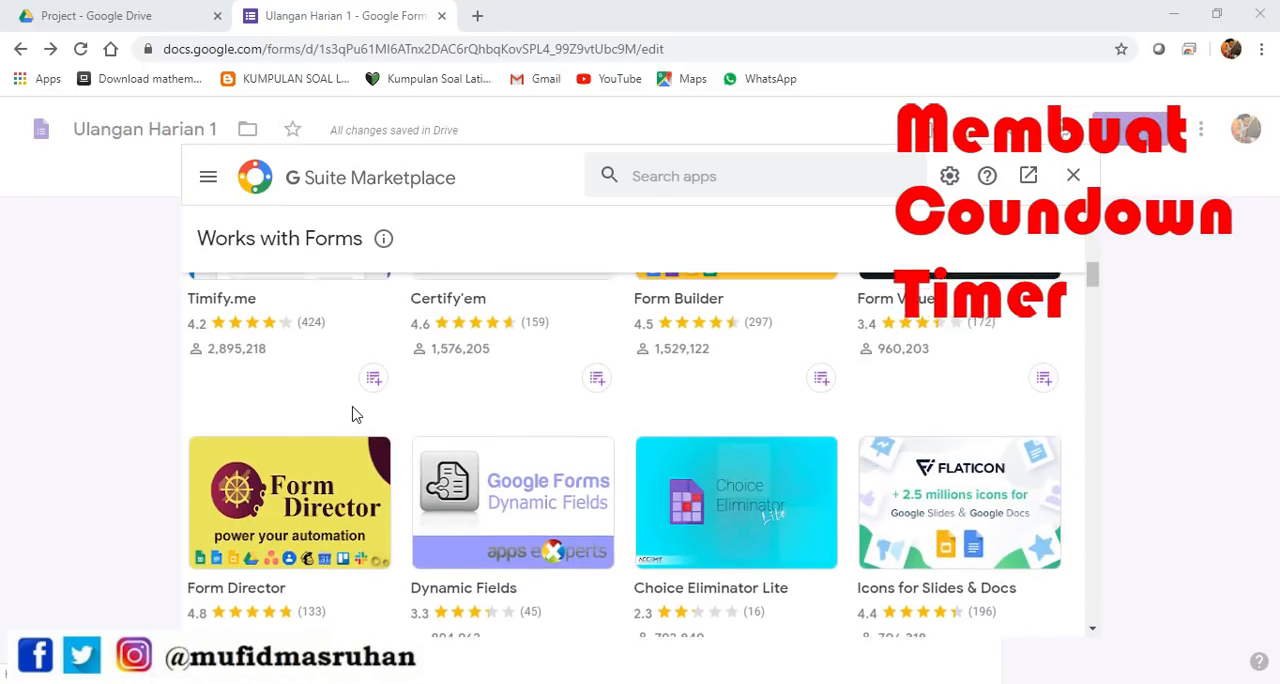
{"action": "scroll", "coordinate": [352, 413], "scroll_direction": "up", "scroll_amount": 3}
{"action": "scroll", "coordinate": [337, 523], "scroll_direction": "down", "scroll_amount": 1}
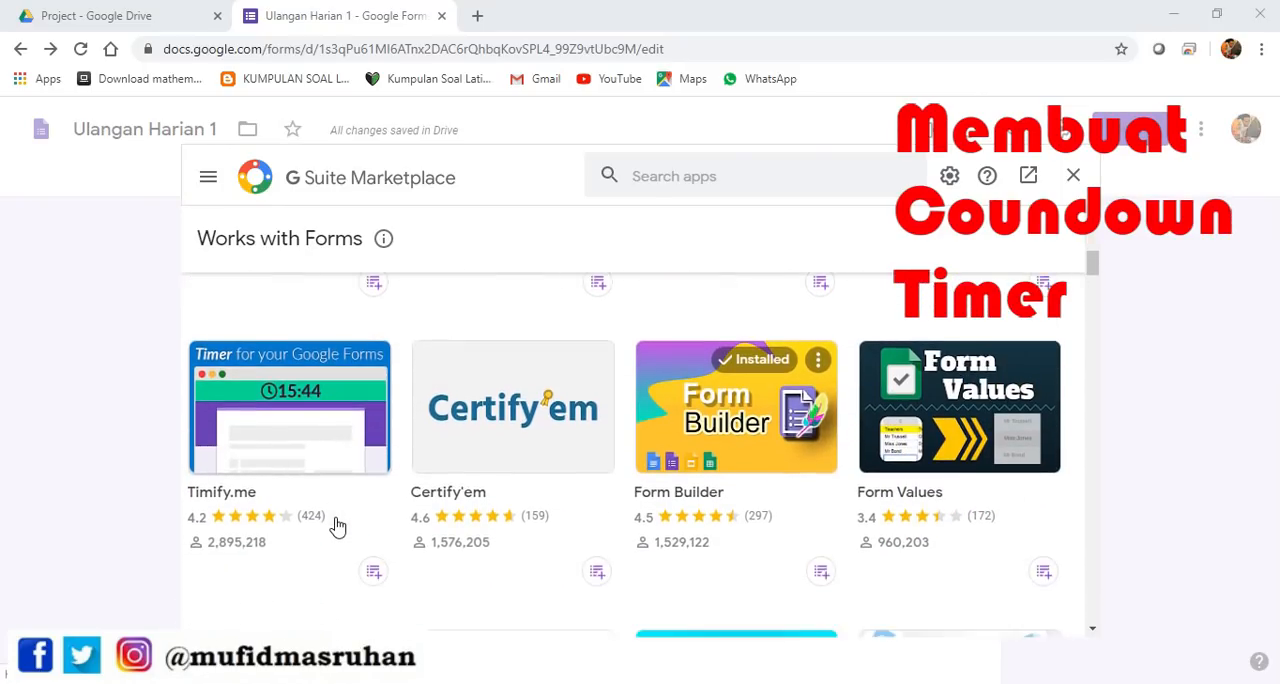
{"action": "left_click", "coordinate": [355, 432]}
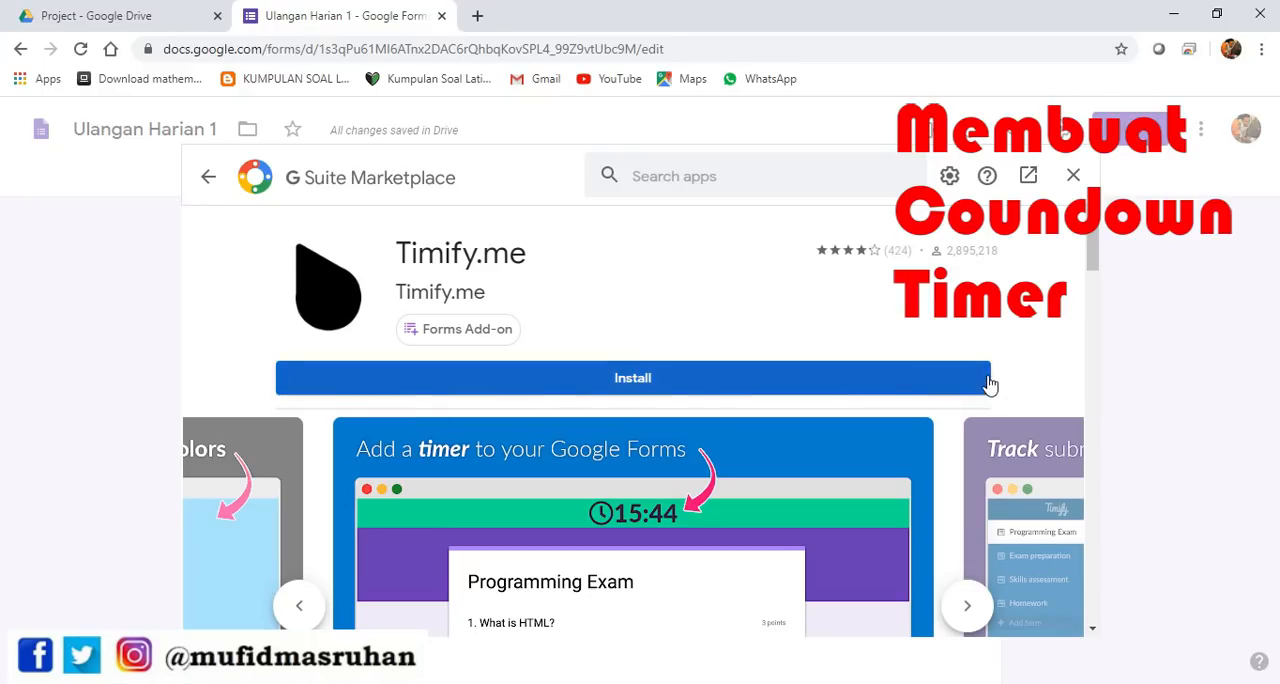
Examine the Timify.me add-on's preview images, overview and user reviews on its details page
{"action": "scroll", "coordinate": [895, 405], "scroll_direction": "down", "scroll_amount": 2}
{"action": "scroll", "coordinate": [834, 366], "scroll_direction": "up", "scroll_amount": 2}
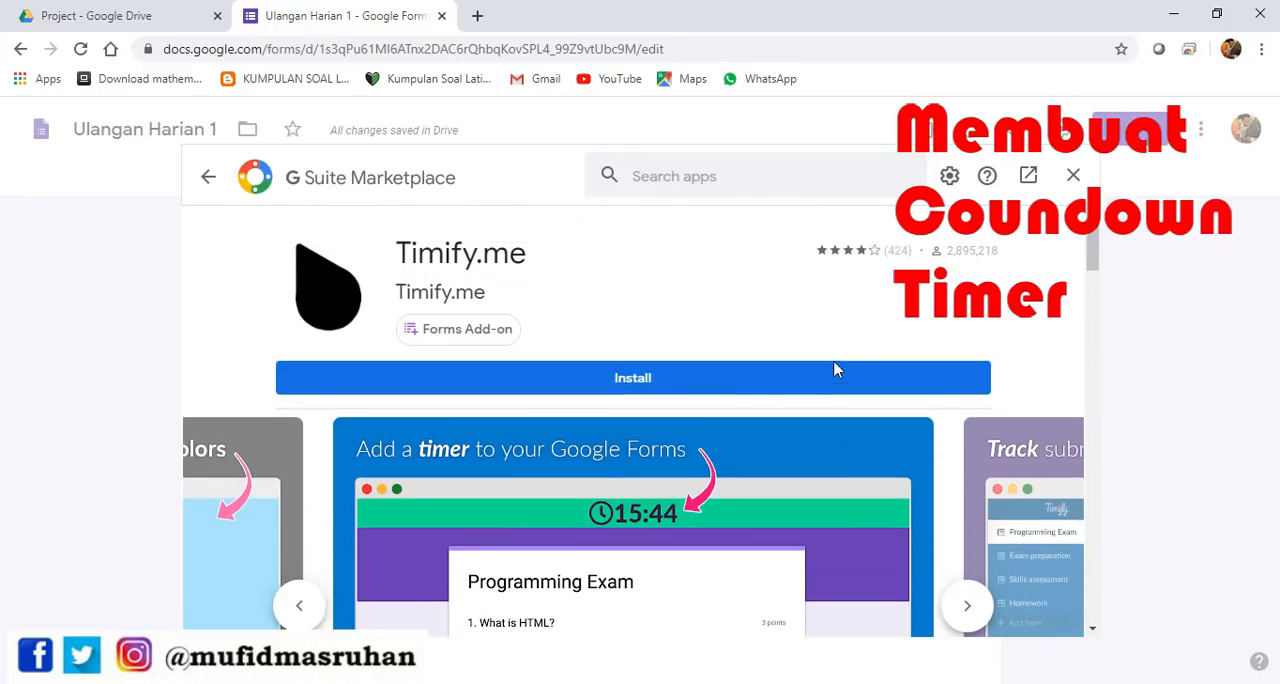
{"action": "scroll", "coordinate": [660, 519], "scroll_direction": "down", "scroll_amount": 1}
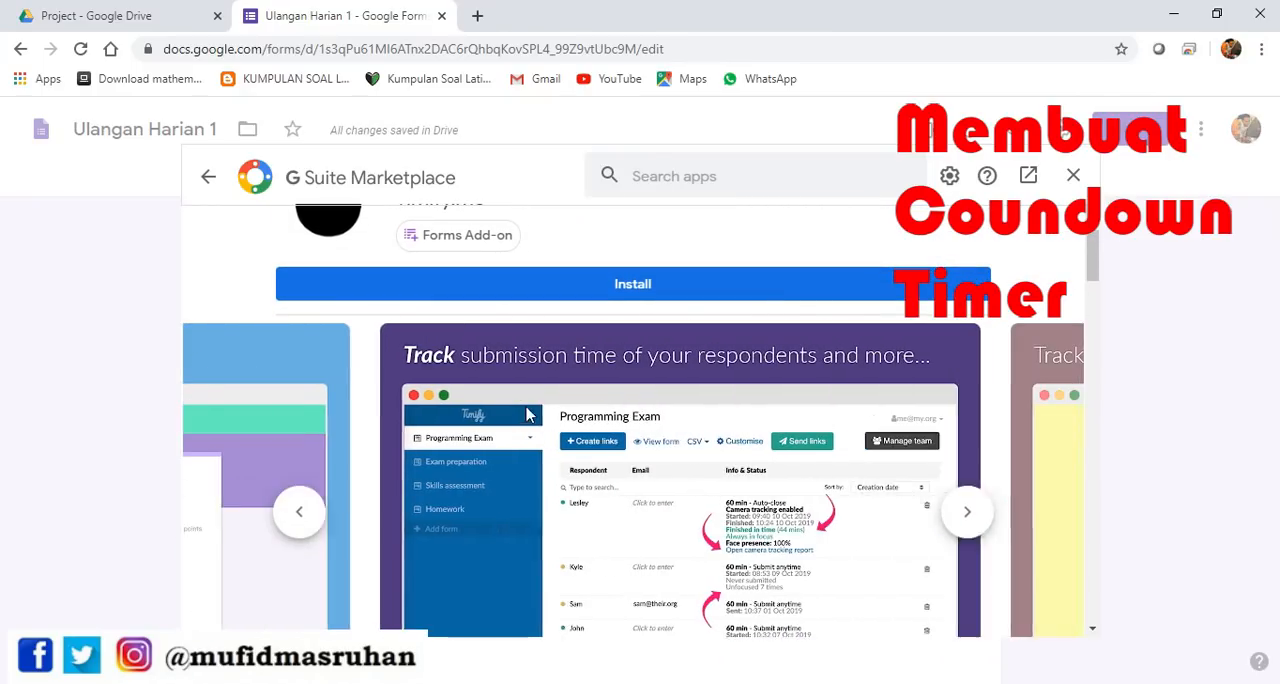
{"action": "left_click", "coordinate": [299, 514]}
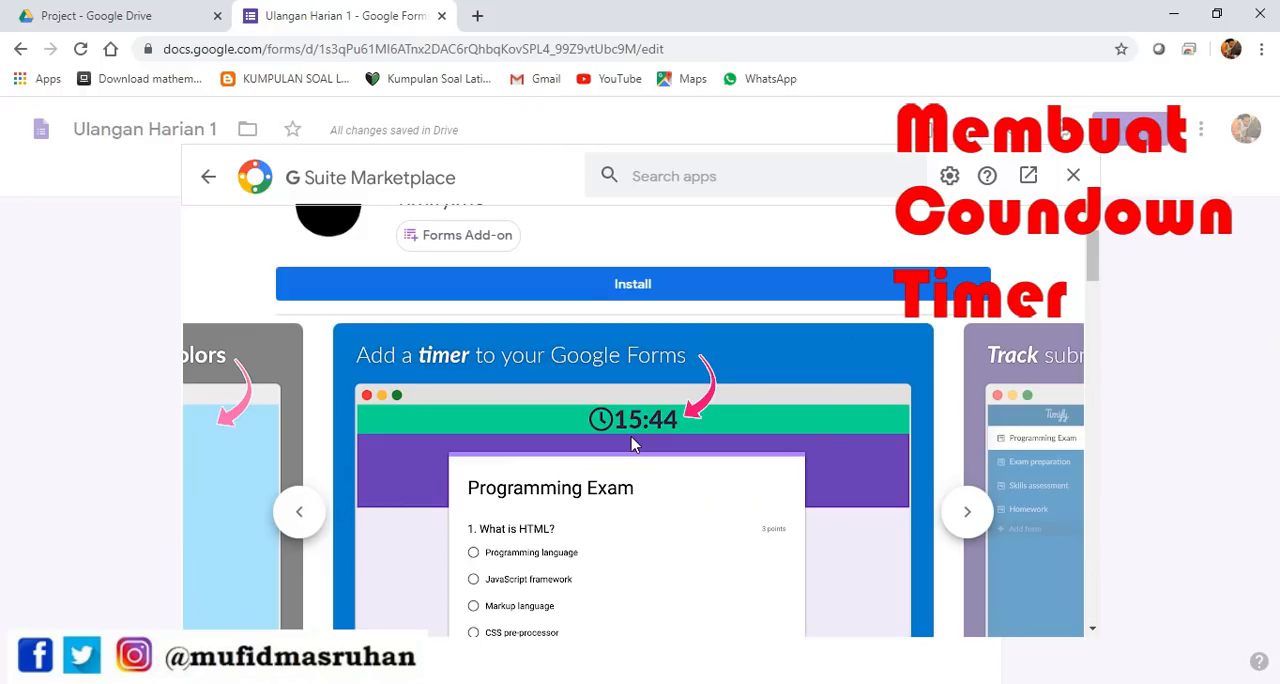
{"action": "scroll", "coordinate": [325, 410], "scroll_direction": "down", "scroll_amount": 1}
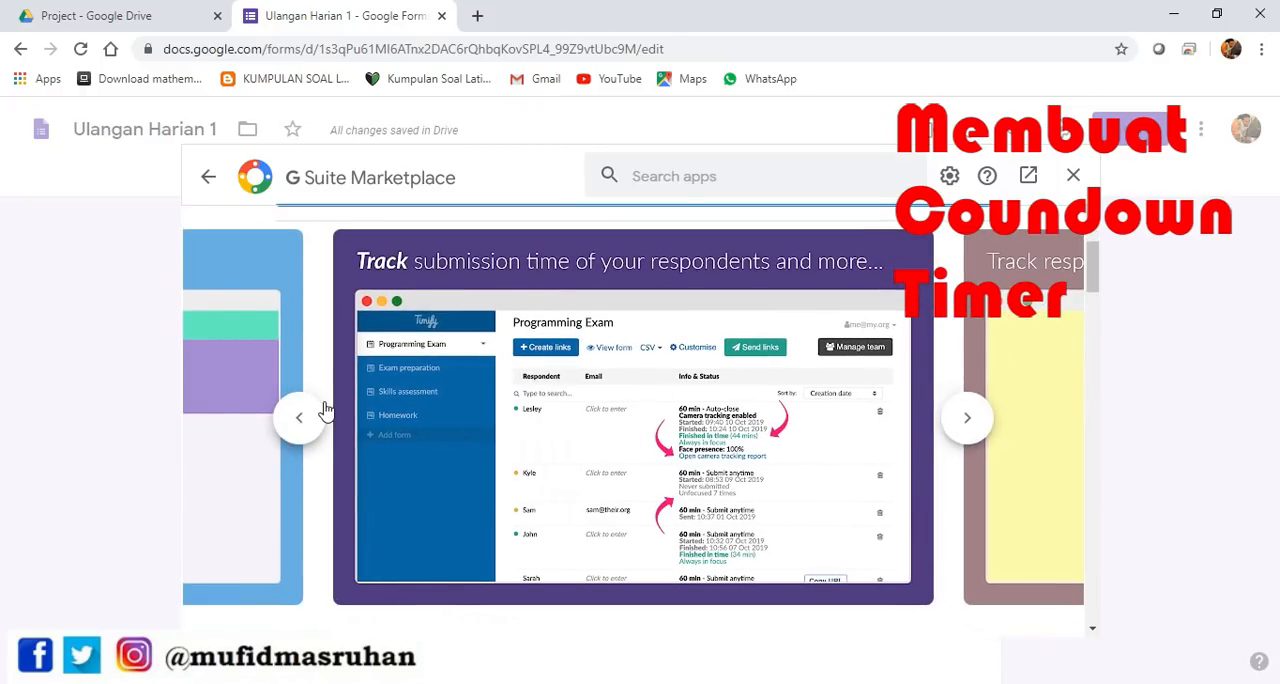
{"action": "left_click", "coordinate": [292, 420]}
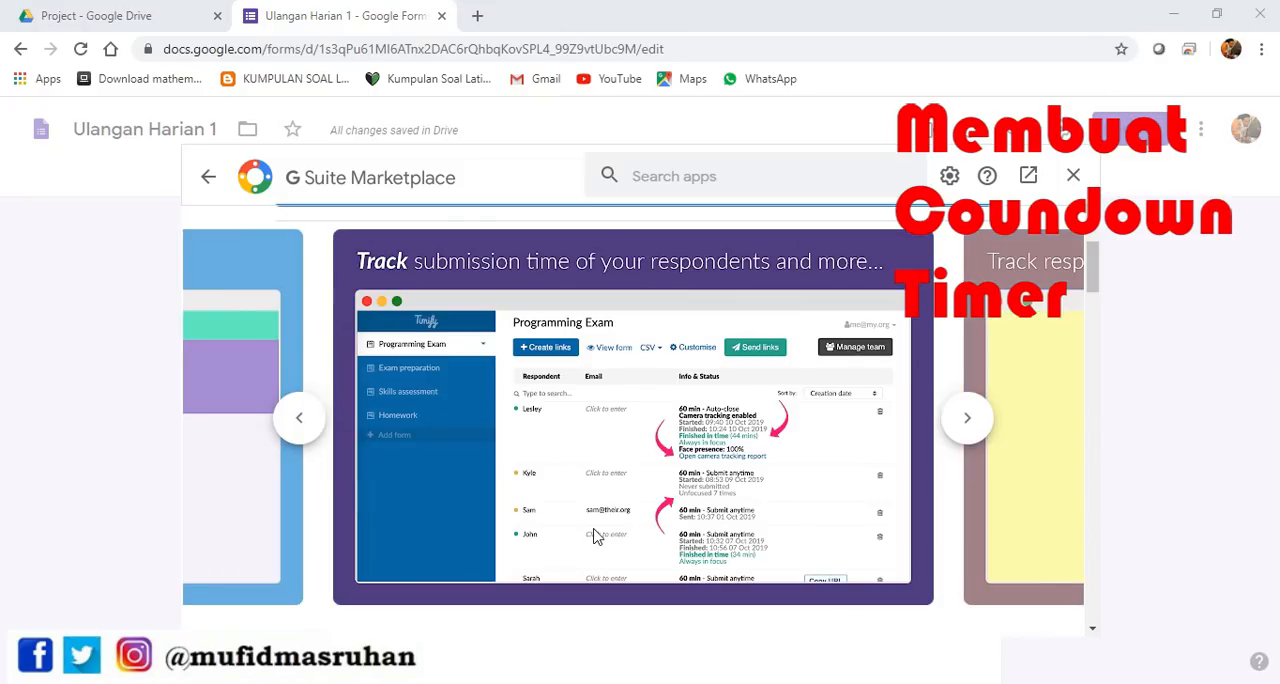
{"action": "left_click", "coordinate": [966, 424]}
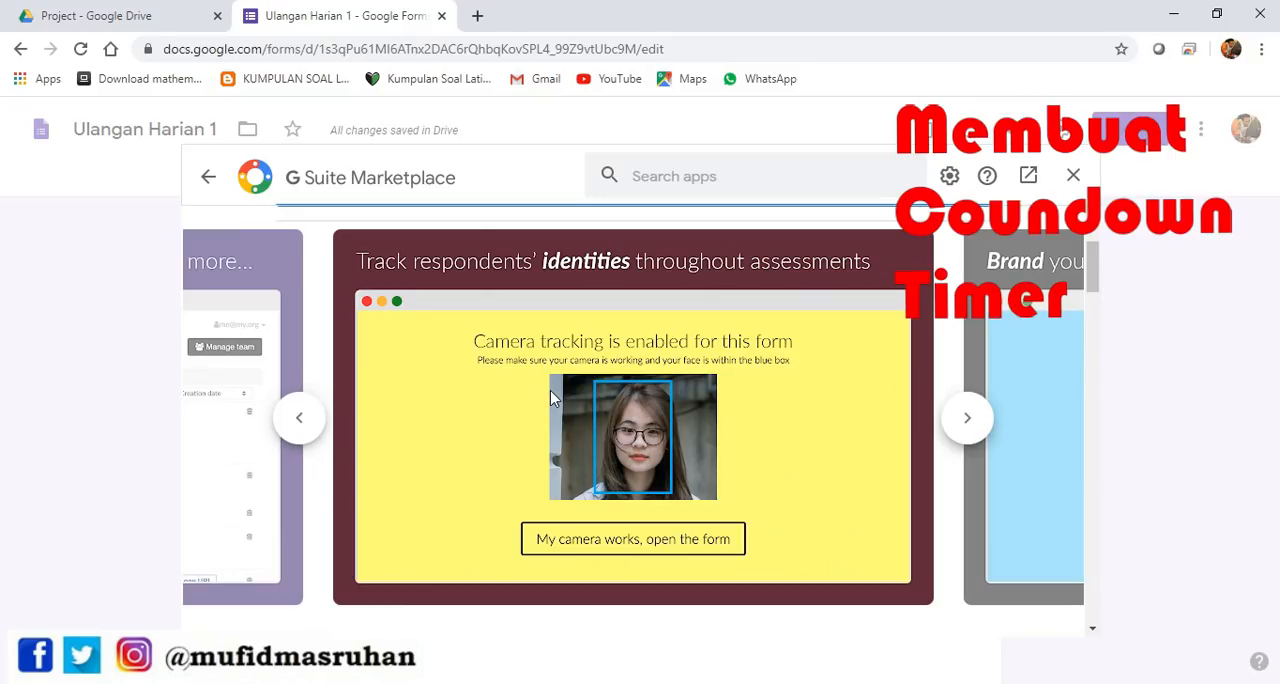
{"action": "left_click", "coordinate": [499, 433]}
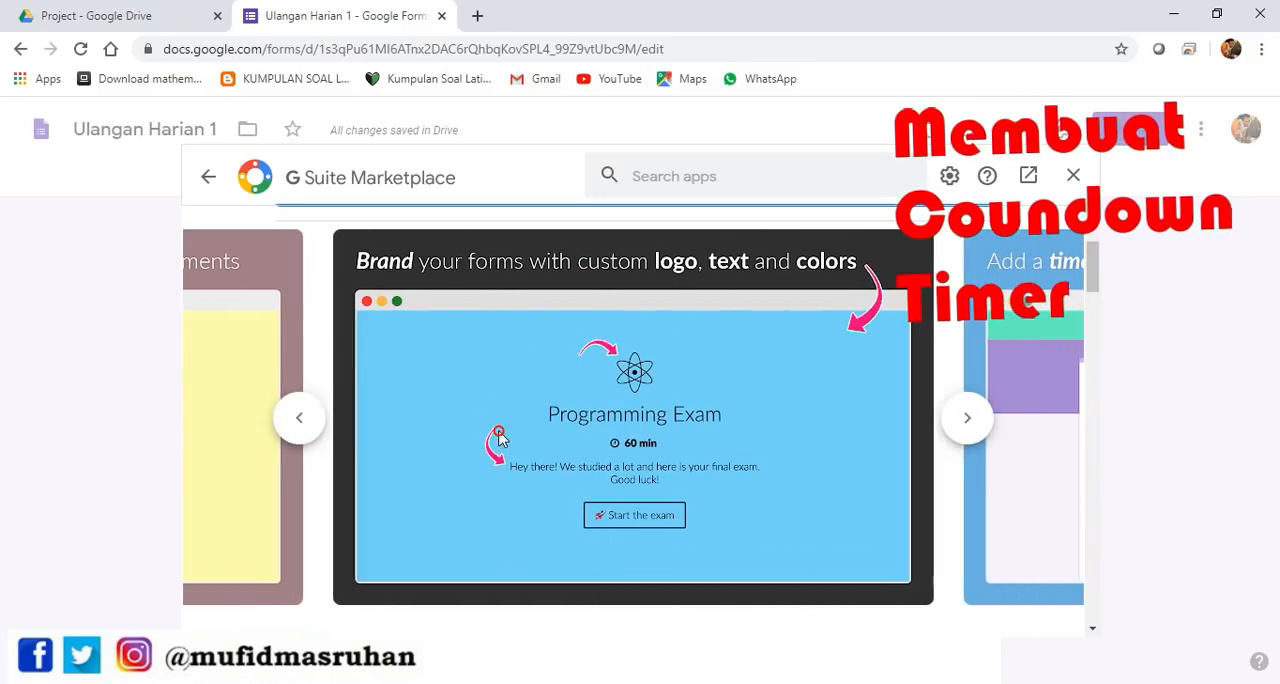
{"action": "left_click", "coordinate": [965, 428]}
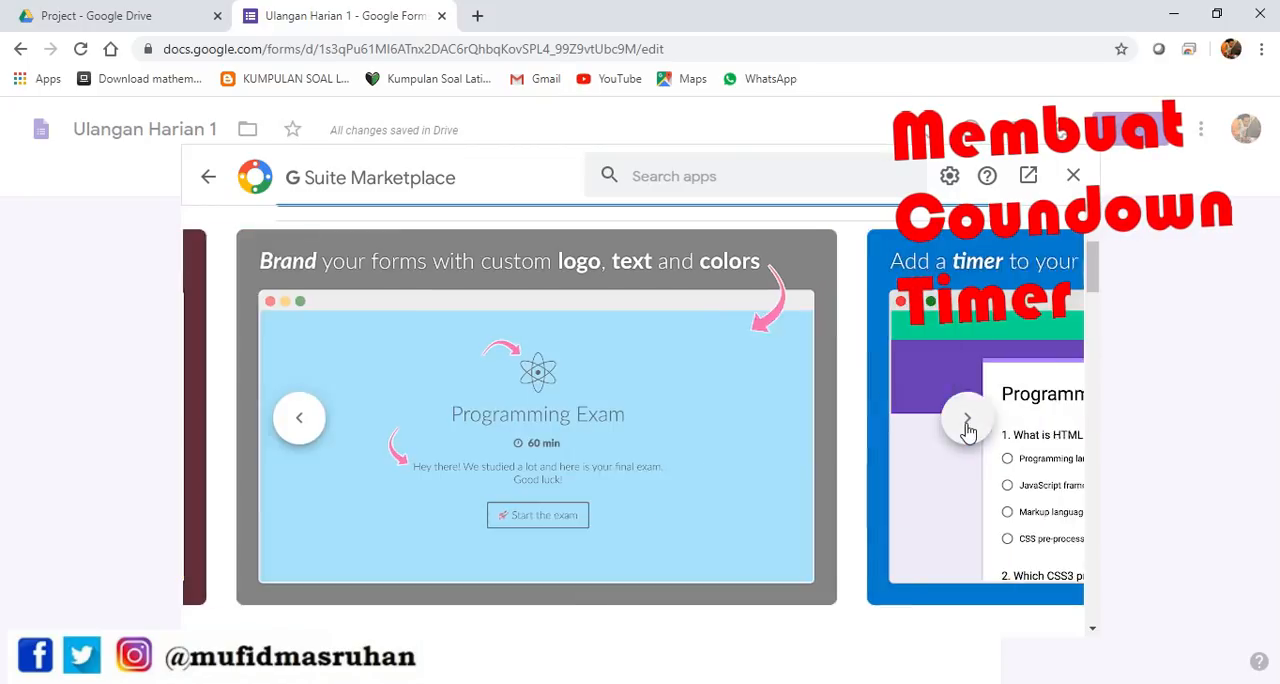
{"action": "left_click", "coordinate": [967, 425]}
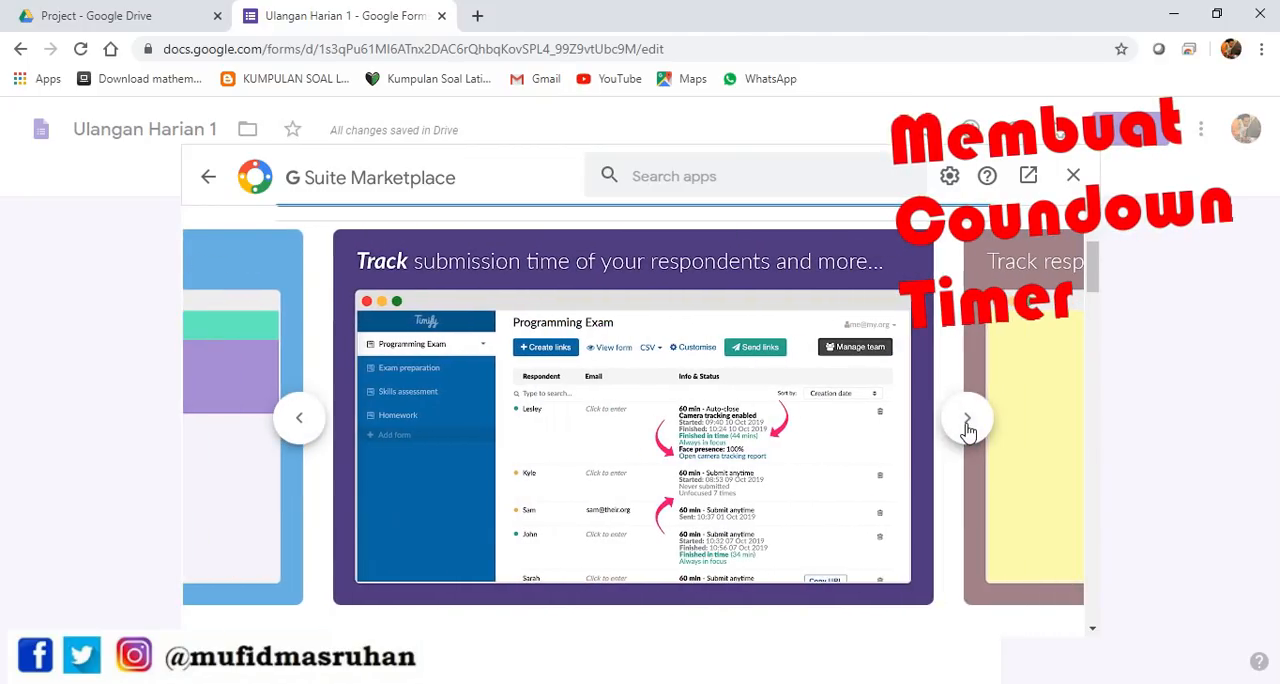
{"action": "left_click", "coordinate": [967, 425]}
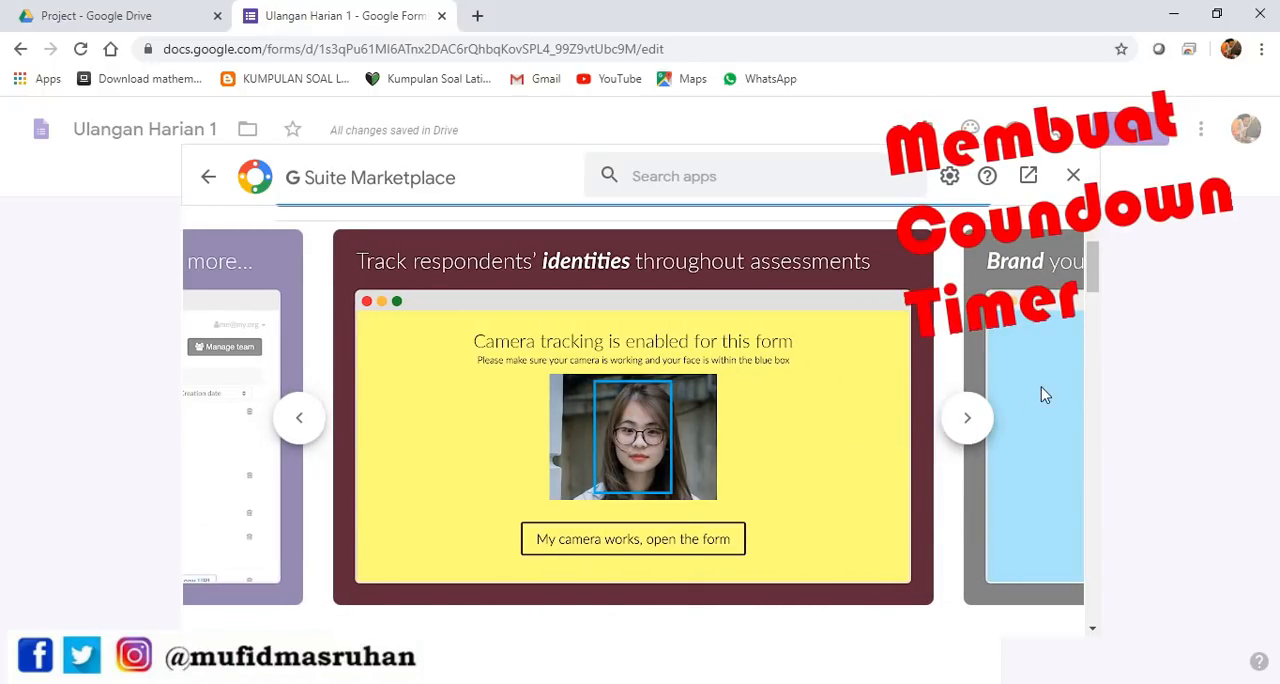
{"action": "scroll", "coordinate": [846, 449], "scroll_direction": "down", "scroll_amount": 3}
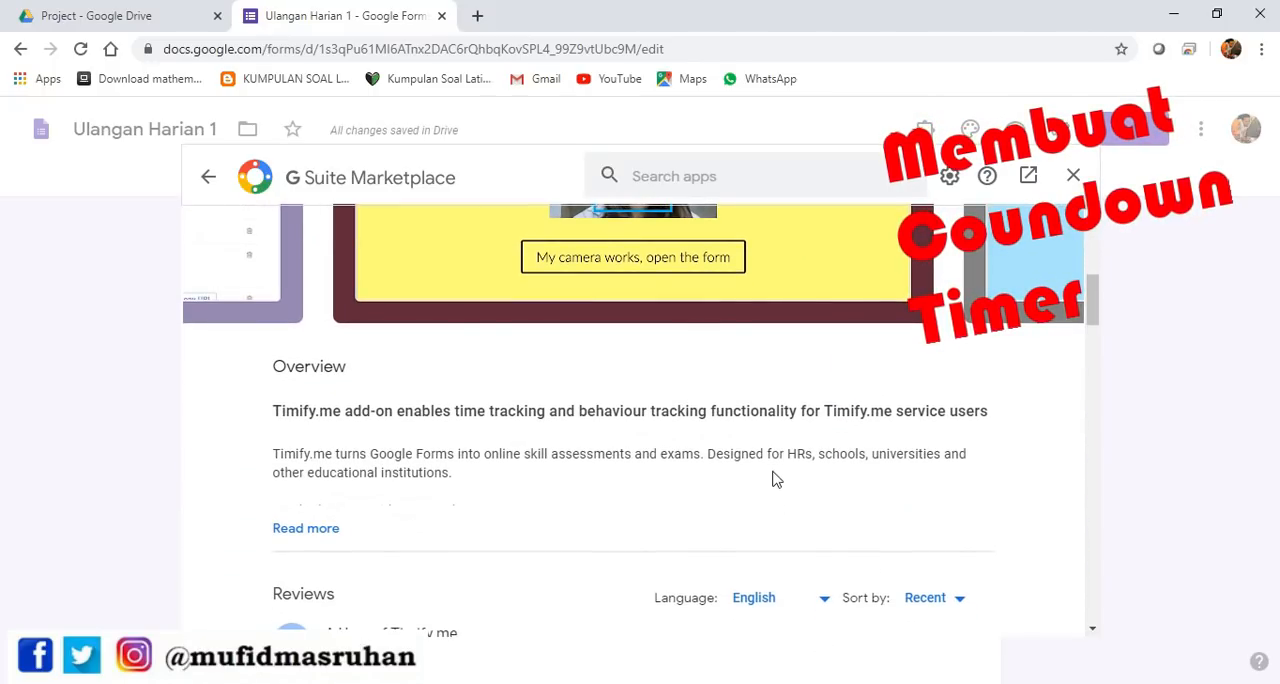
{"action": "scroll", "coordinate": [786, 520], "scroll_direction": "down", "scroll_amount": 2}
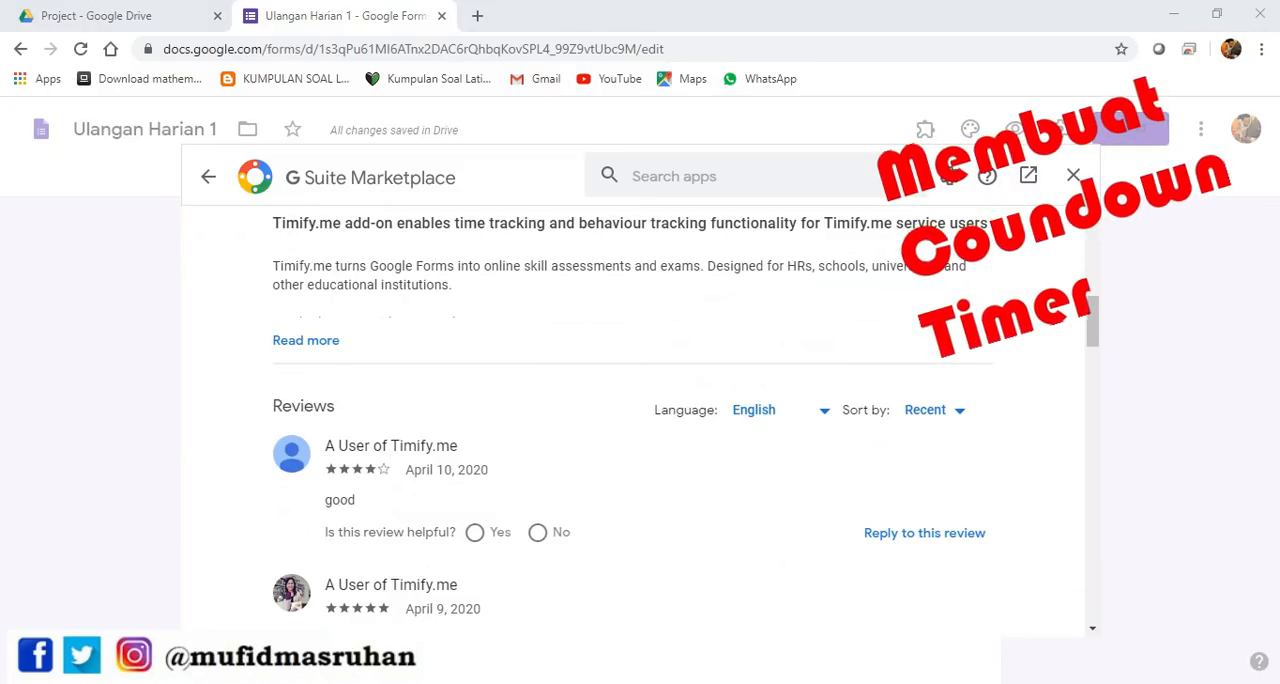
Install the Timify.me add-on, allow it access to the existing Google account, and close the marketplace
{"action": "scroll", "coordinate": [606, 383], "scroll_direction": "up", "scroll_amount": 5}
{"action": "left_click", "coordinate": [606, 379]}
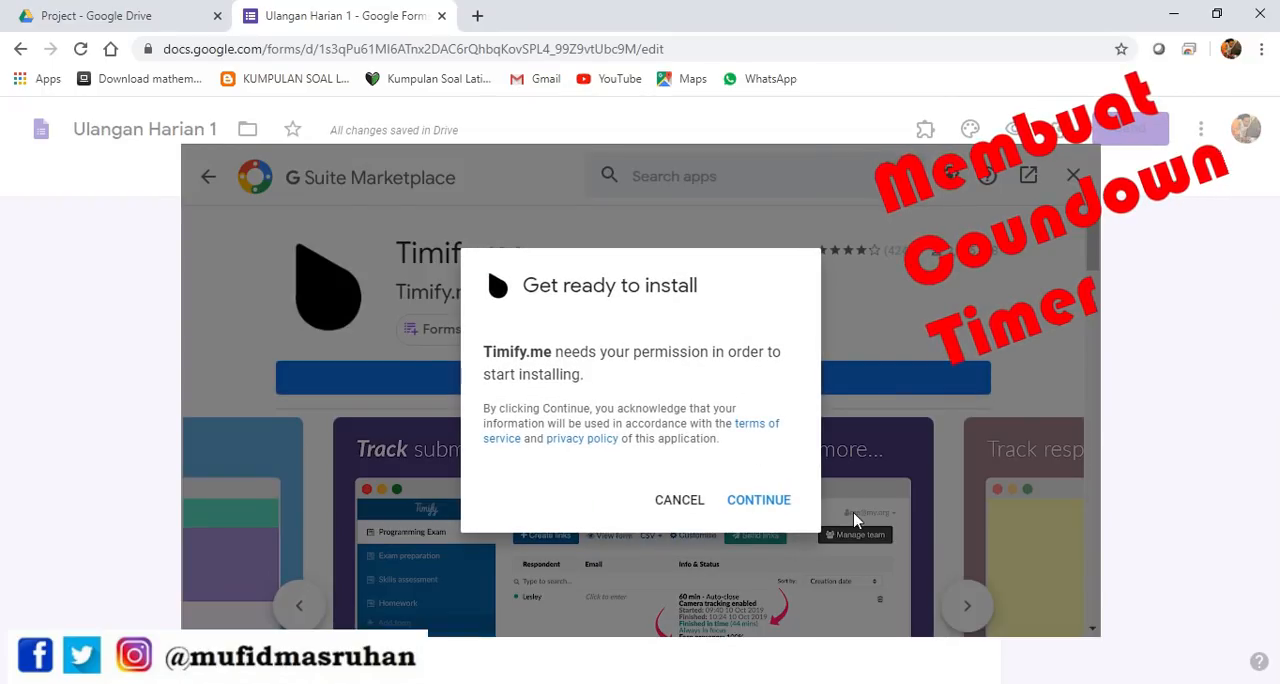
{"action": "left_click", "coordinate": [758, 510]}
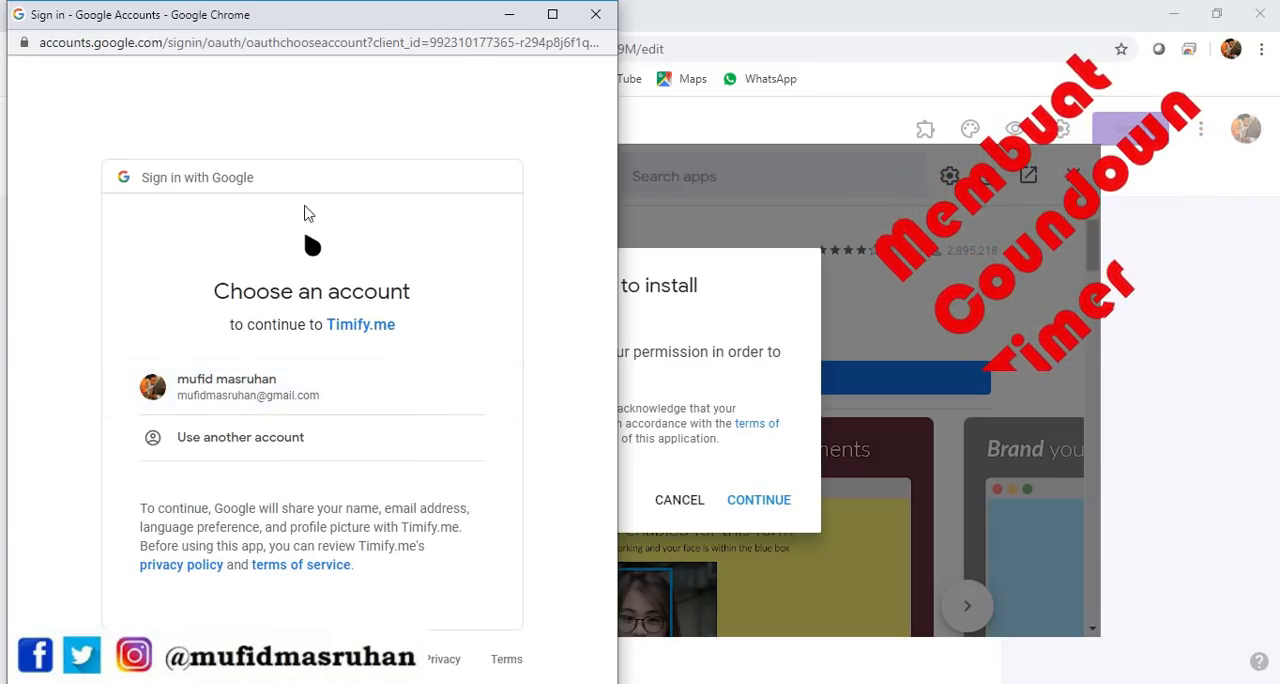
{"action": "left_click", "coordinate": [238, 394]}
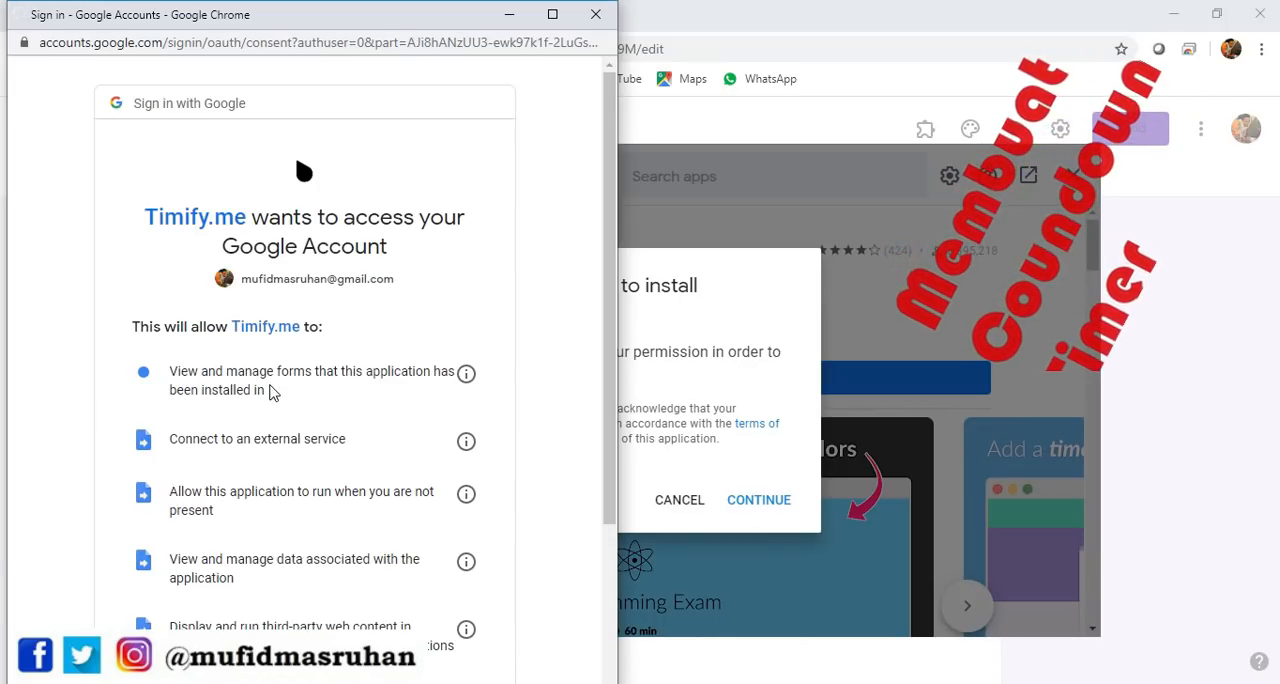
{"action": "scroll", "coordinate": [372, 350], "scroll_direction": "down", "scroll_amount": 3}
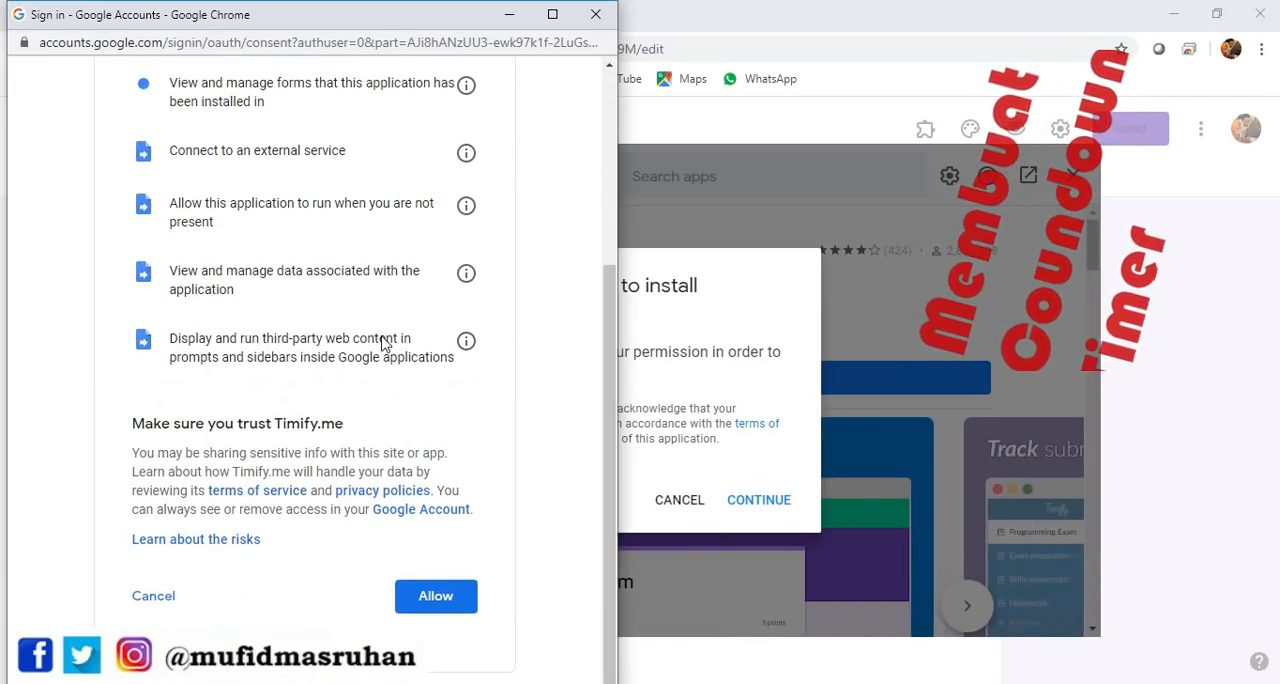
{"action": "left_click", "coordinate": [435, 606]}
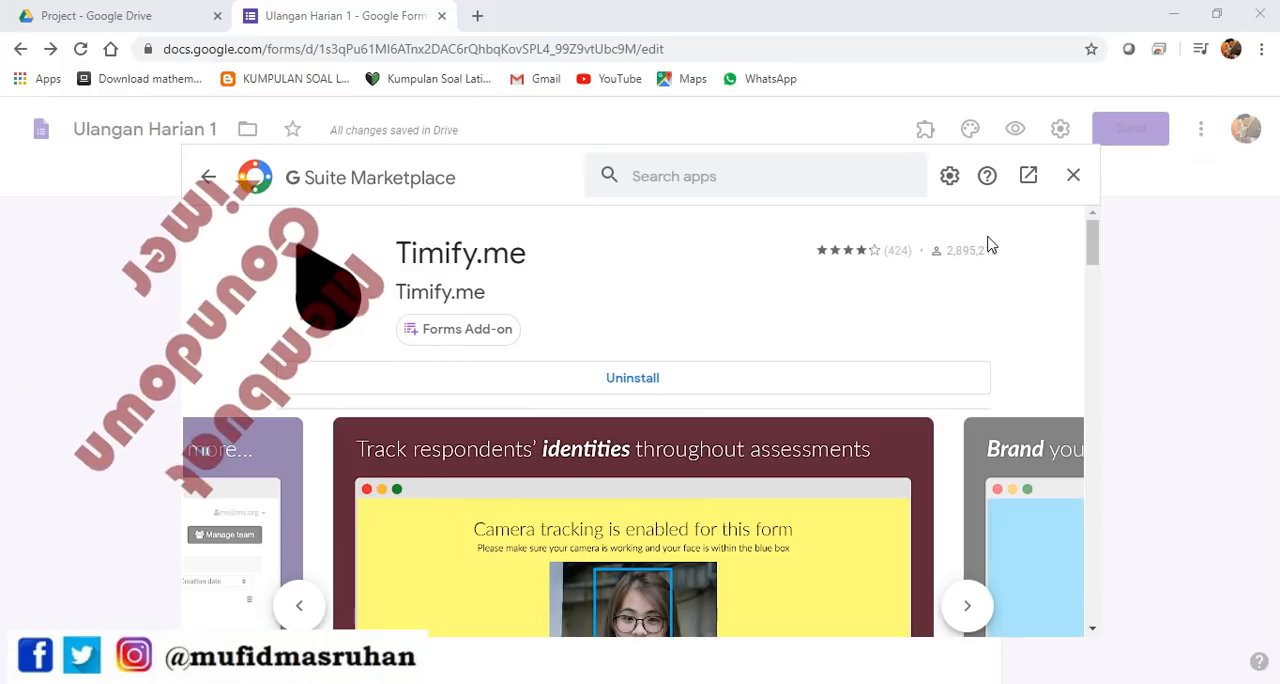
{"action": "left_click", "coordinate": [1073, 179]}
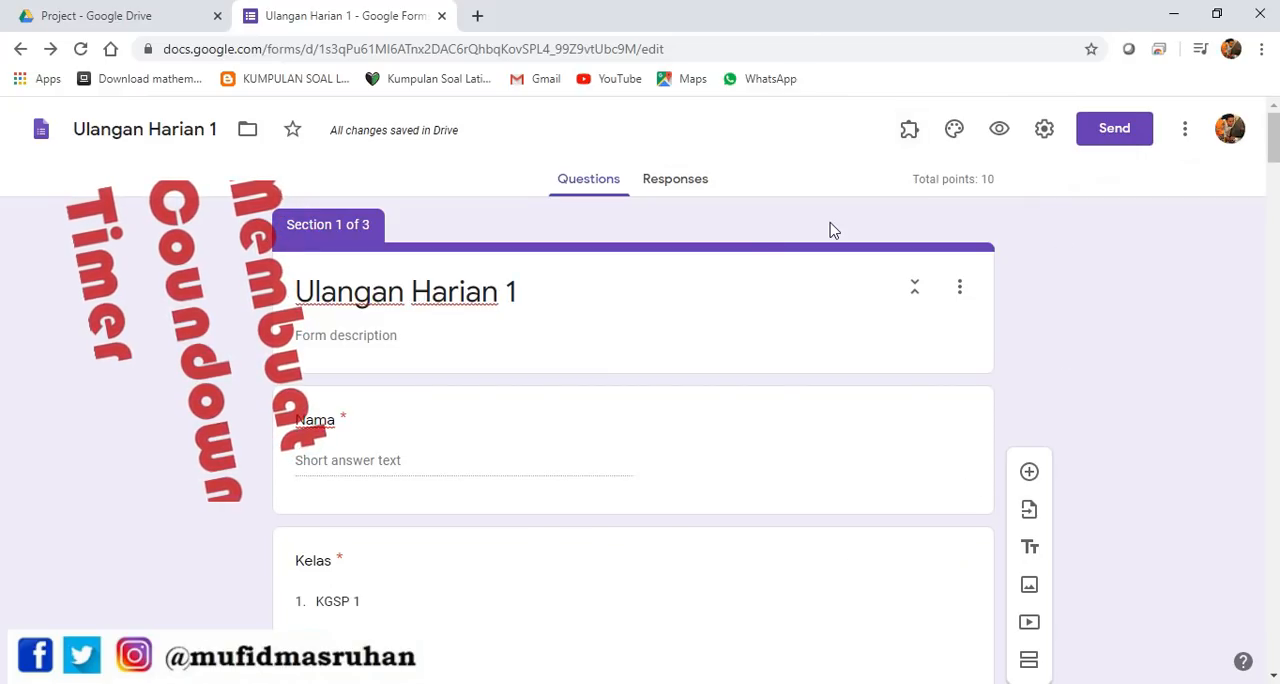
Open the Timify.me add-on's configuration for the Ulangan Harian 1 form
{"action": "left_click", "coordinate": [910, 135]}
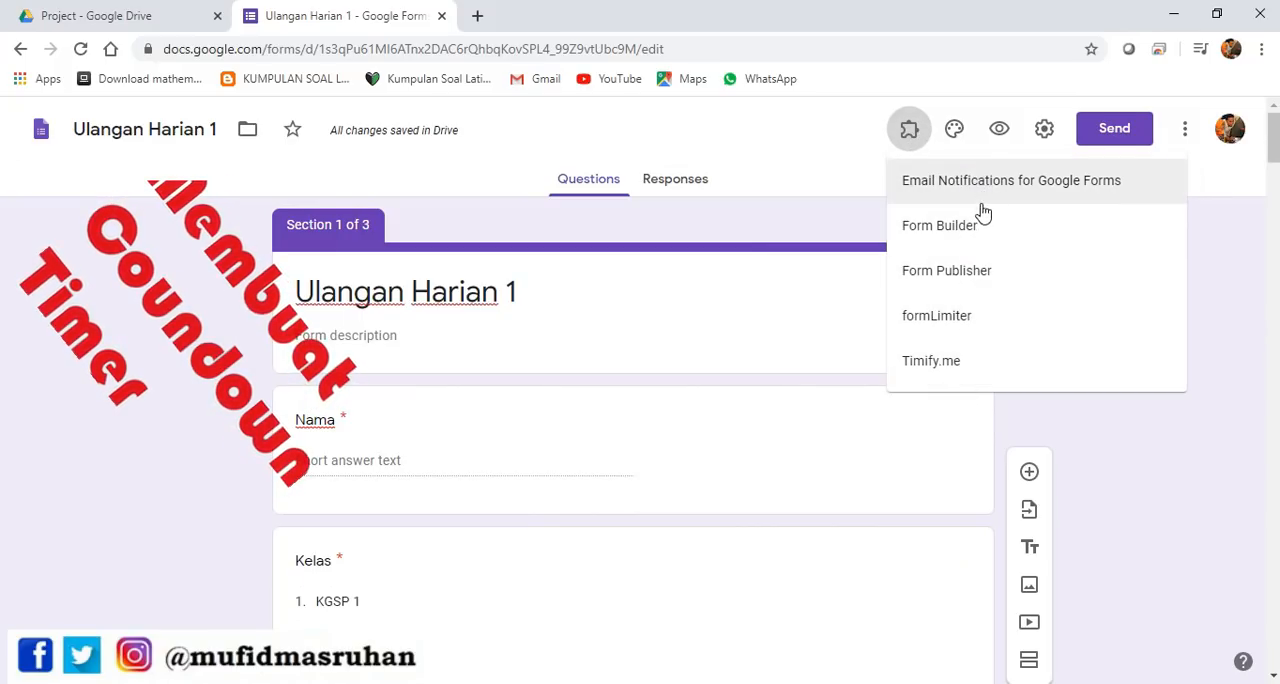
{"action": "left_click", "coordinate": [958, 370]}
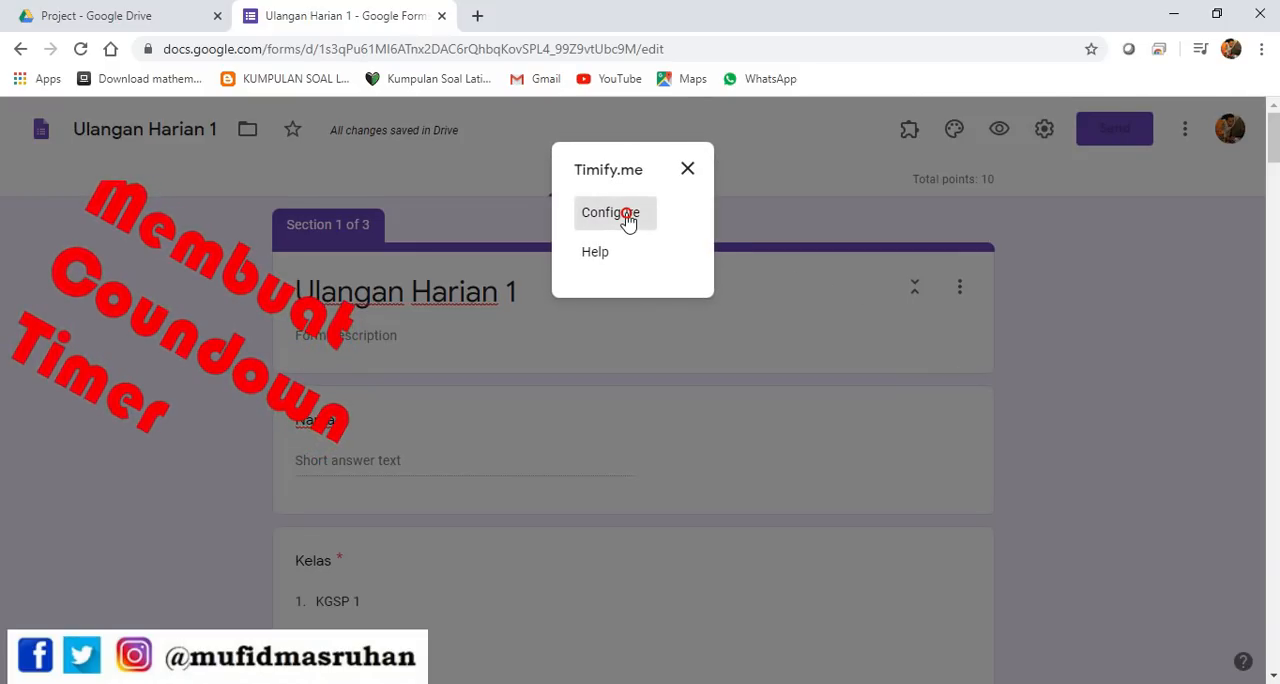
{"action": "left_click", "coordinate": [628, 218]}
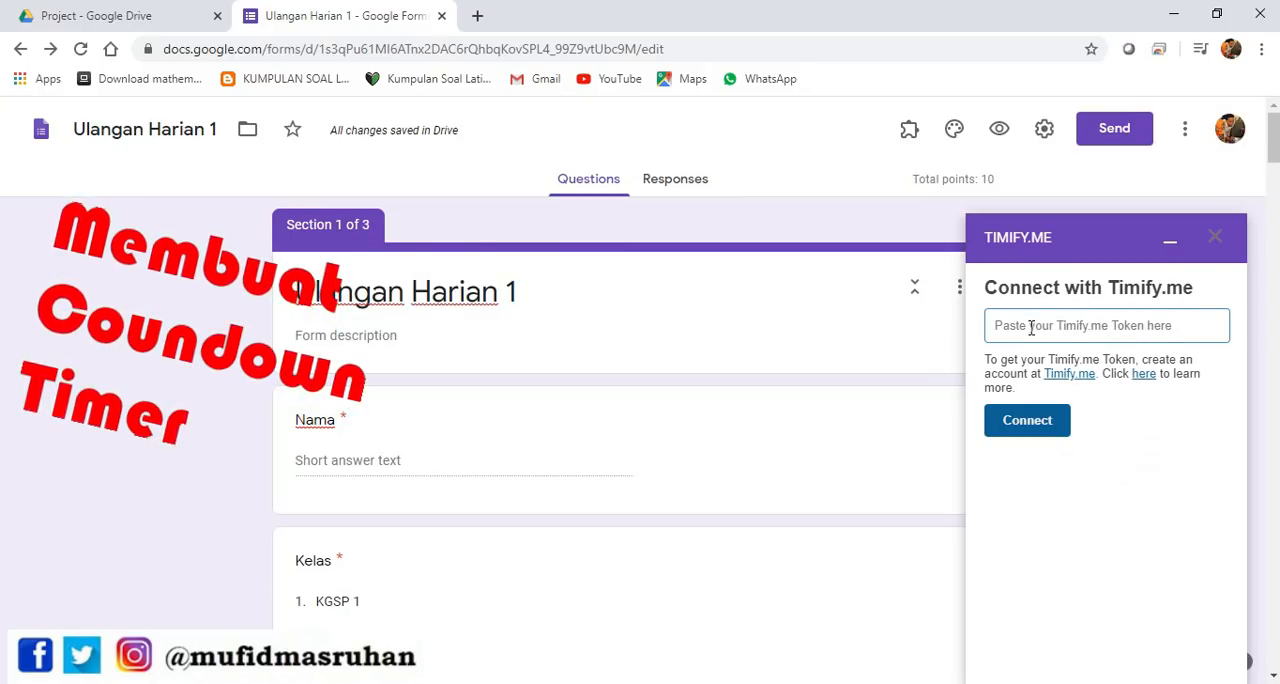
{"action": "left_click", "coordinate": [1027, 421]}
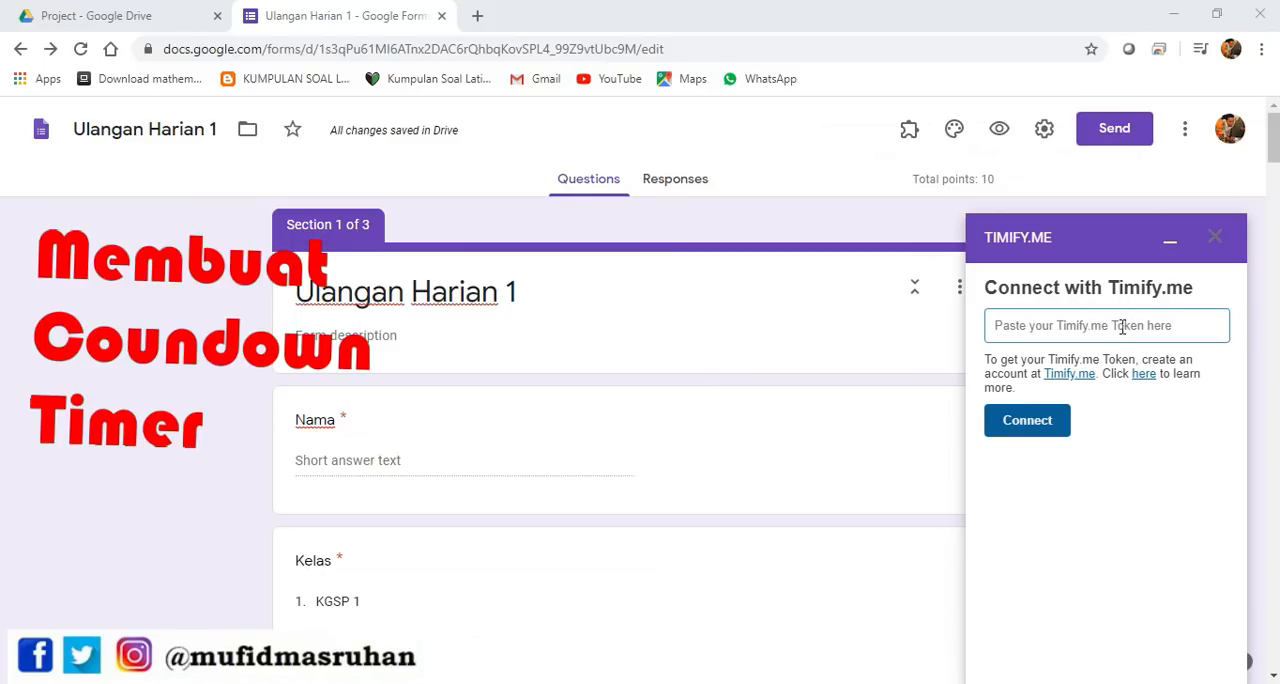
Go to the Timify.me website from the add-on's connection prompt and sign in with the existing Google account
{"action": "left_click", "coordinate": [1070, 376]}
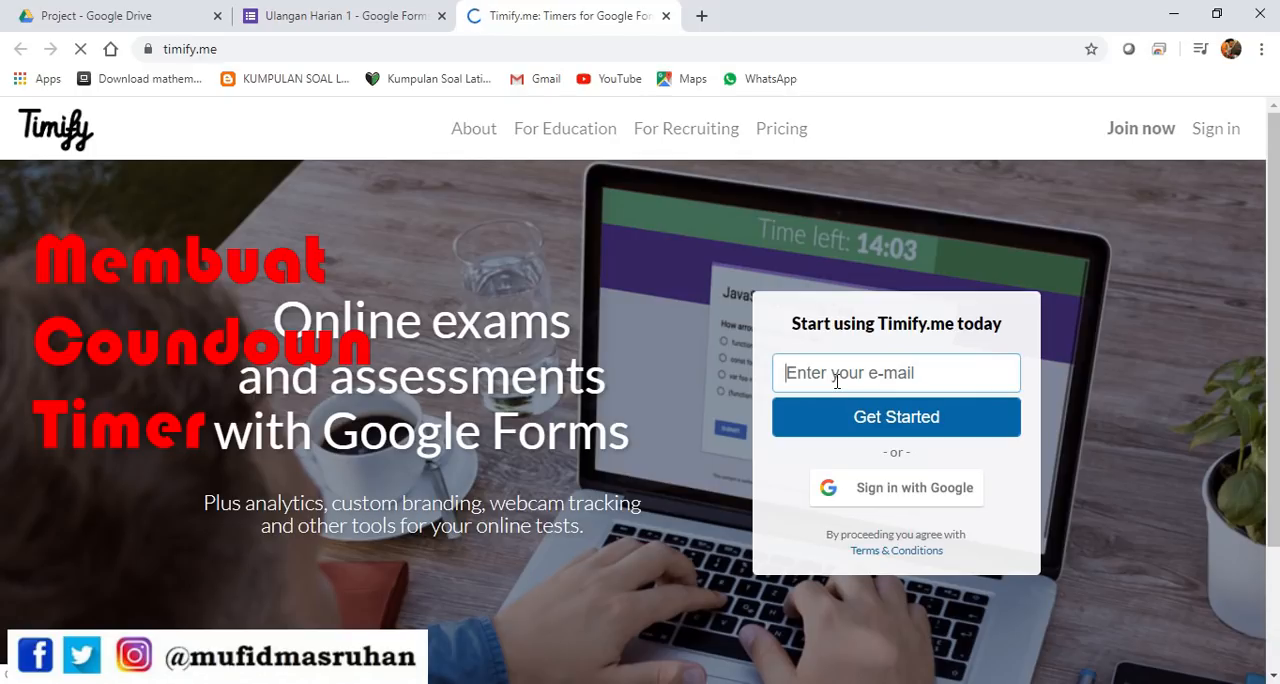
{"action": "left_click", "coordinate": [897, 502]}
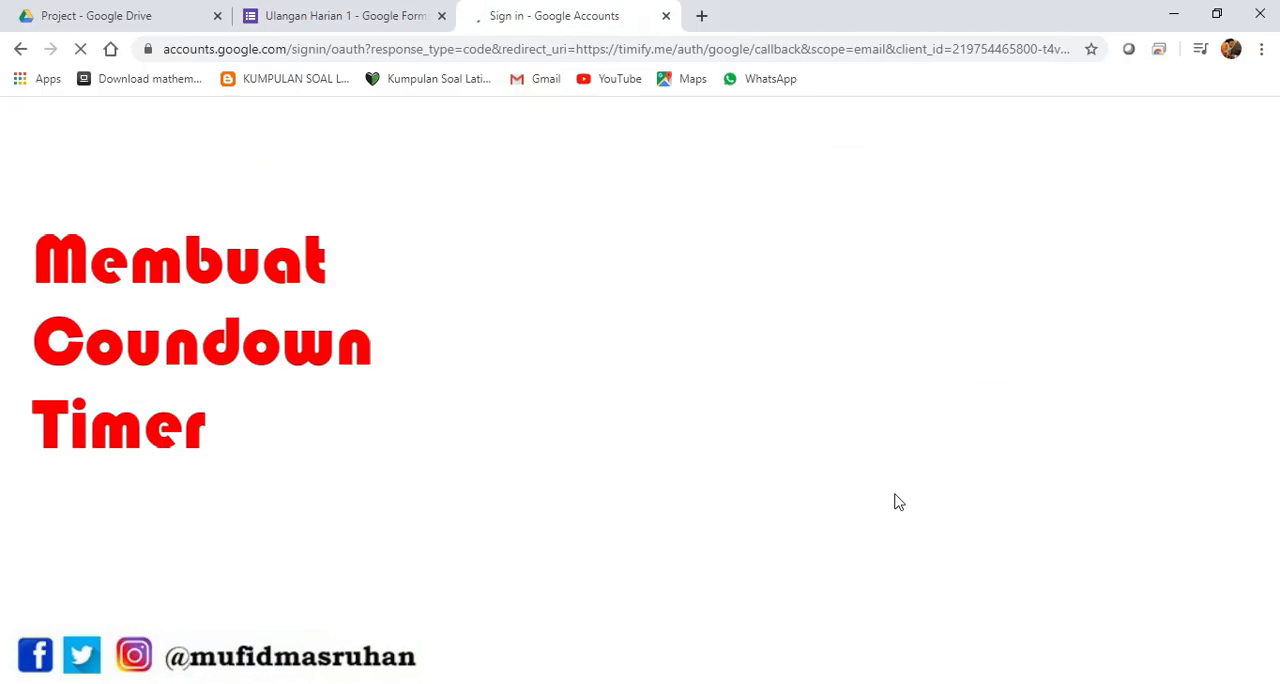
{"action": "left_click", "coordinate": [598, 345]}
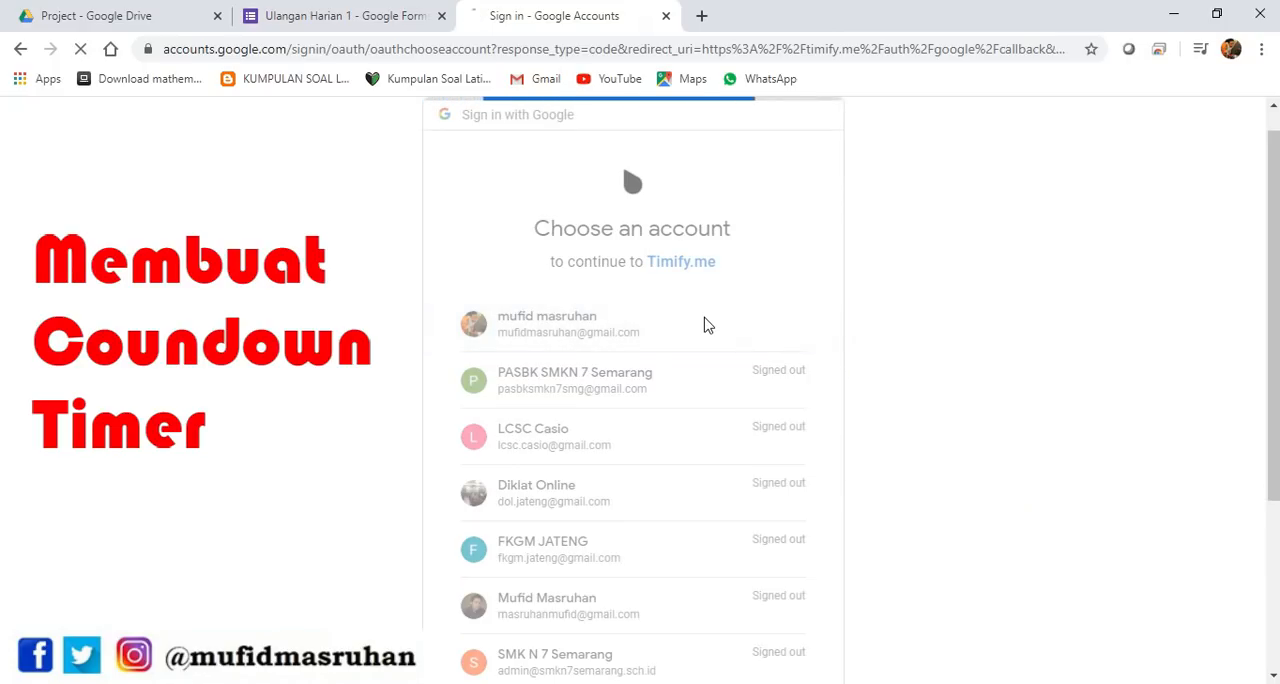
{"action": "scroll", "coordinate": [718, 360], "scroll_direction": "down", "scroll_amount": 1}
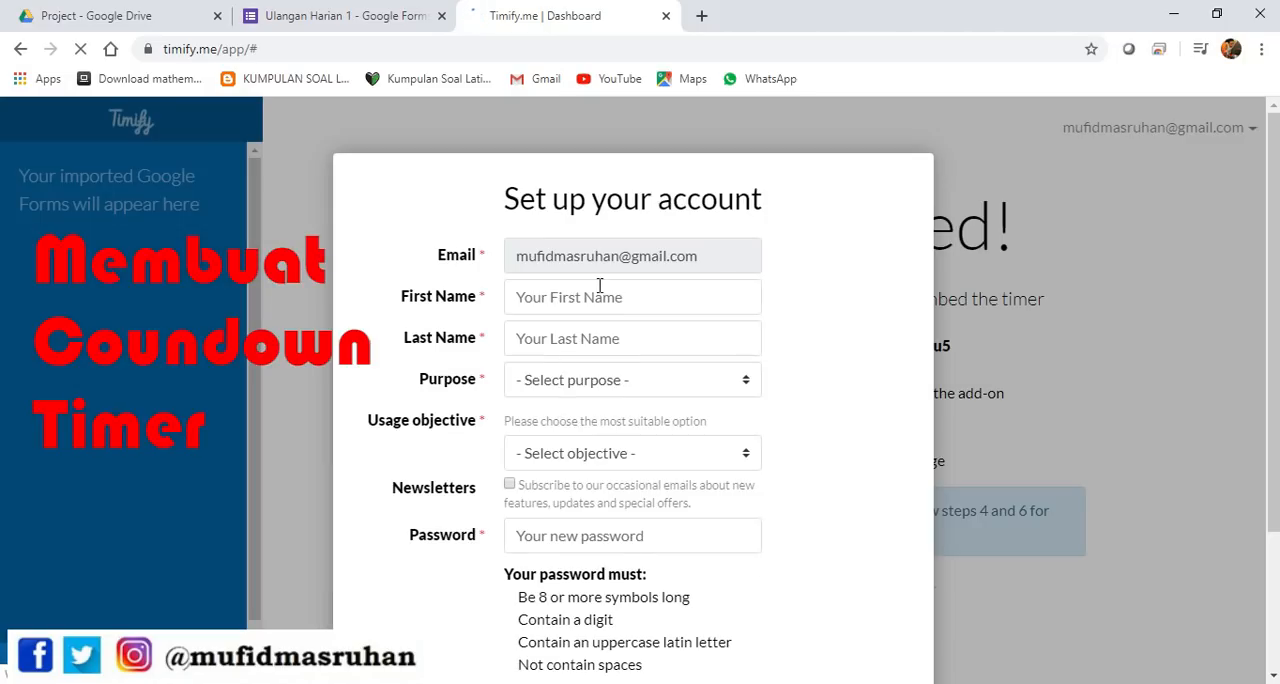
Fill in the first and last name for the Timify.me account, with purpose Personal and usage objective Education
{"action": "left_click", "coordinate": [656, 303]}
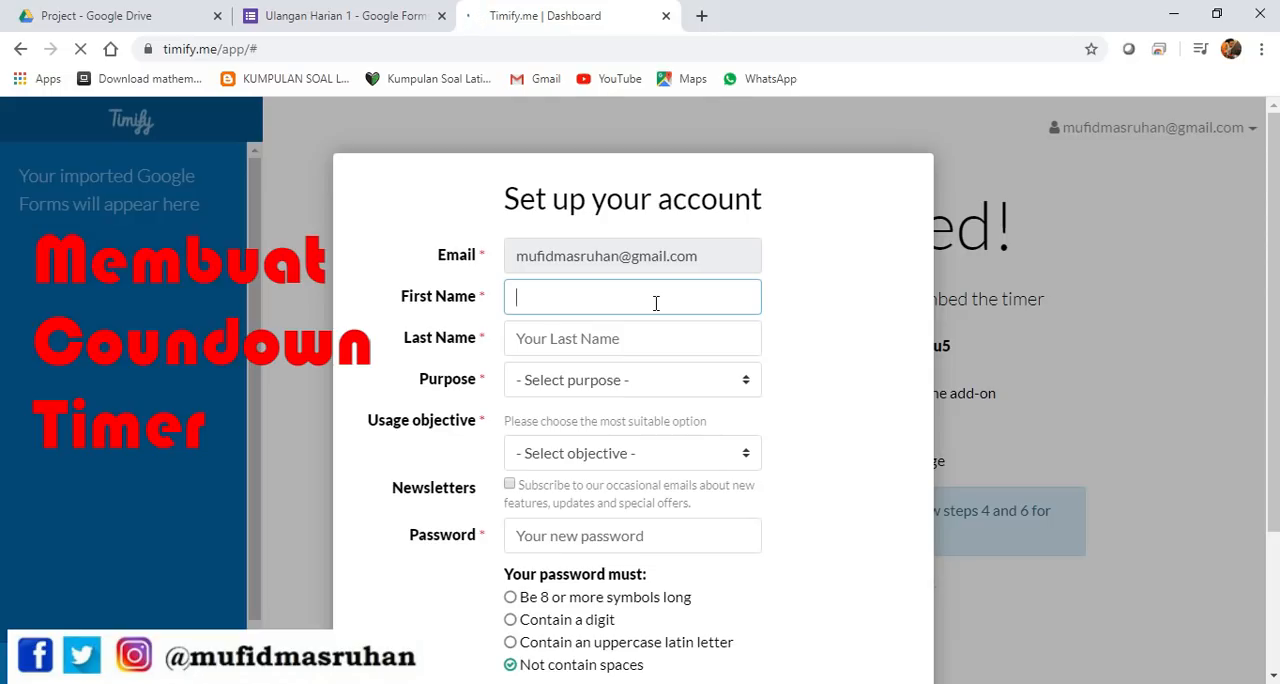
{"action": "key", "text": "Tab"}
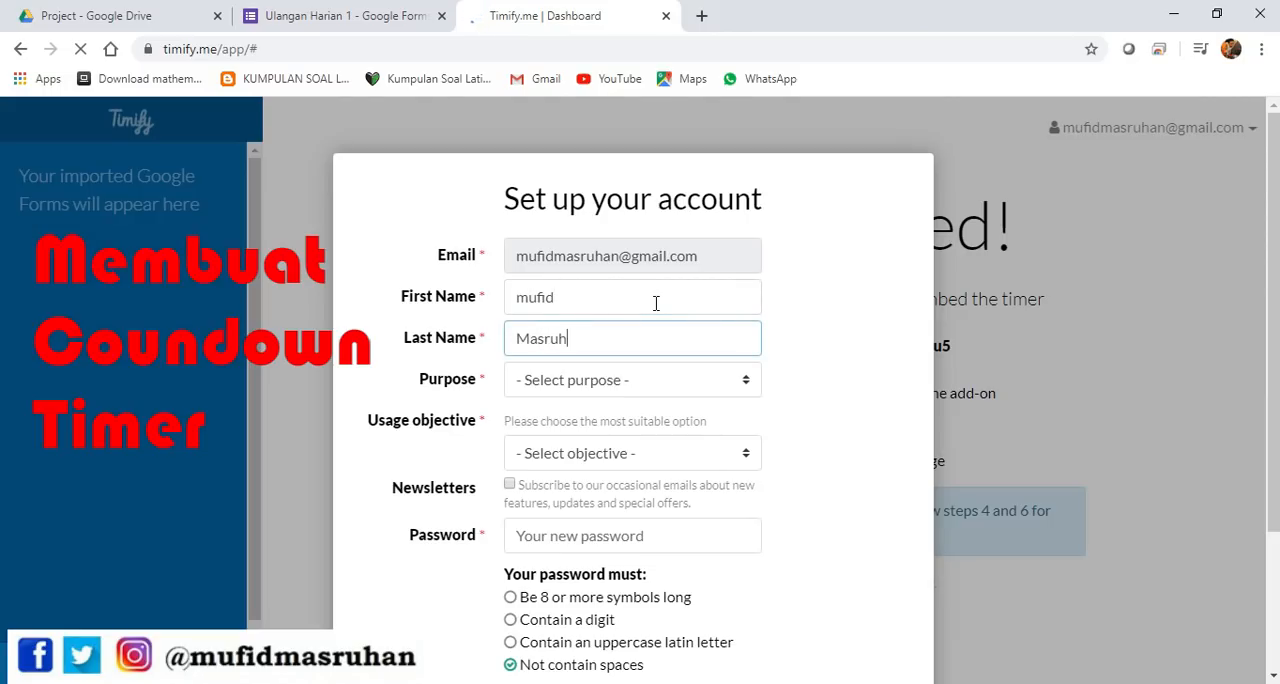
{"action": "left_click", "coordinate": [713, 382]}
{"action": "left_click", "coordinate": [688, 428]}
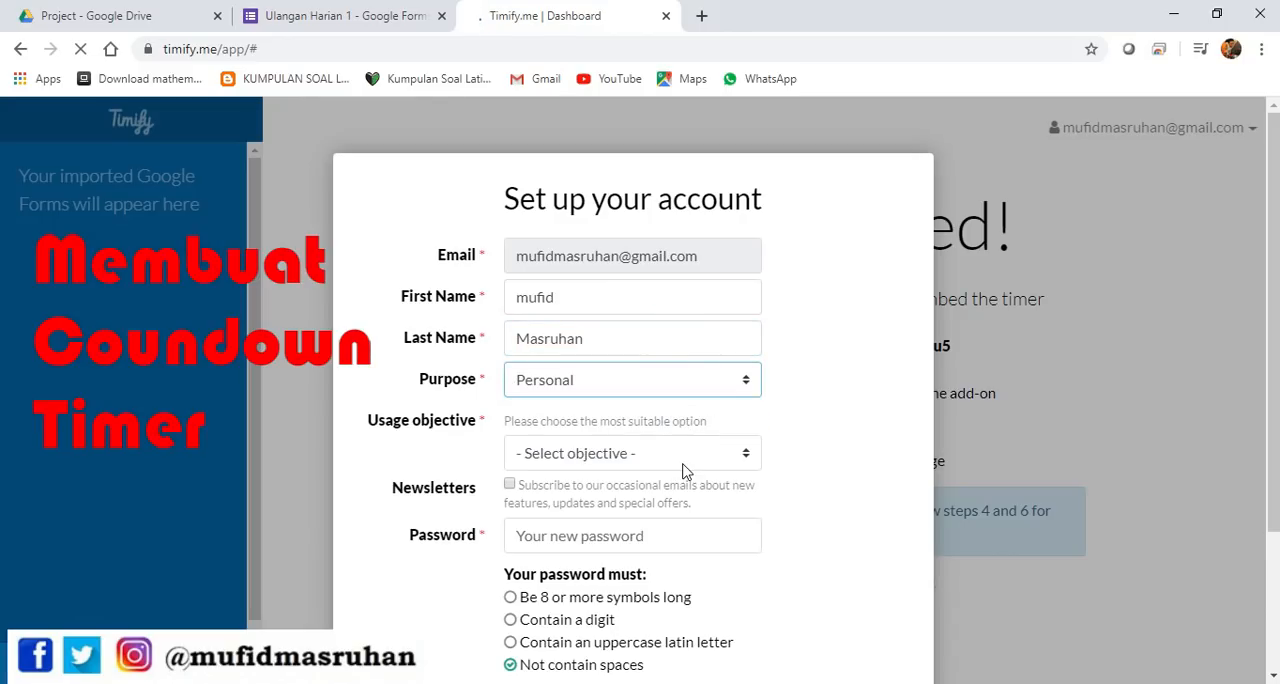
{"action": "left_click", "coordinate": [684, 468]}
{"action": "left_click", "coordinate": [674, 520]}
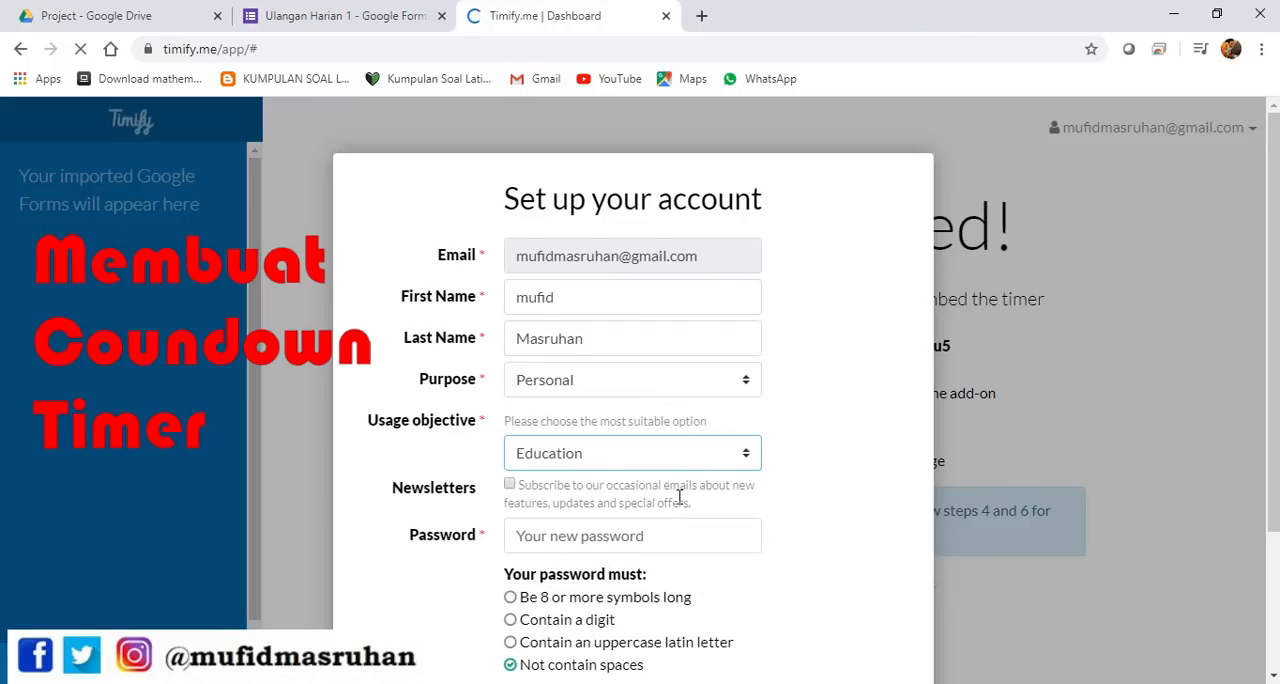
Enter a new password for the Timify.me account and save the account
{"action": "scroll", "coordinate": [678, 497], "scroll_direction": "down", "scroll_amount": 1}
{"action": "left_click", "coordinate": [547, 449]}
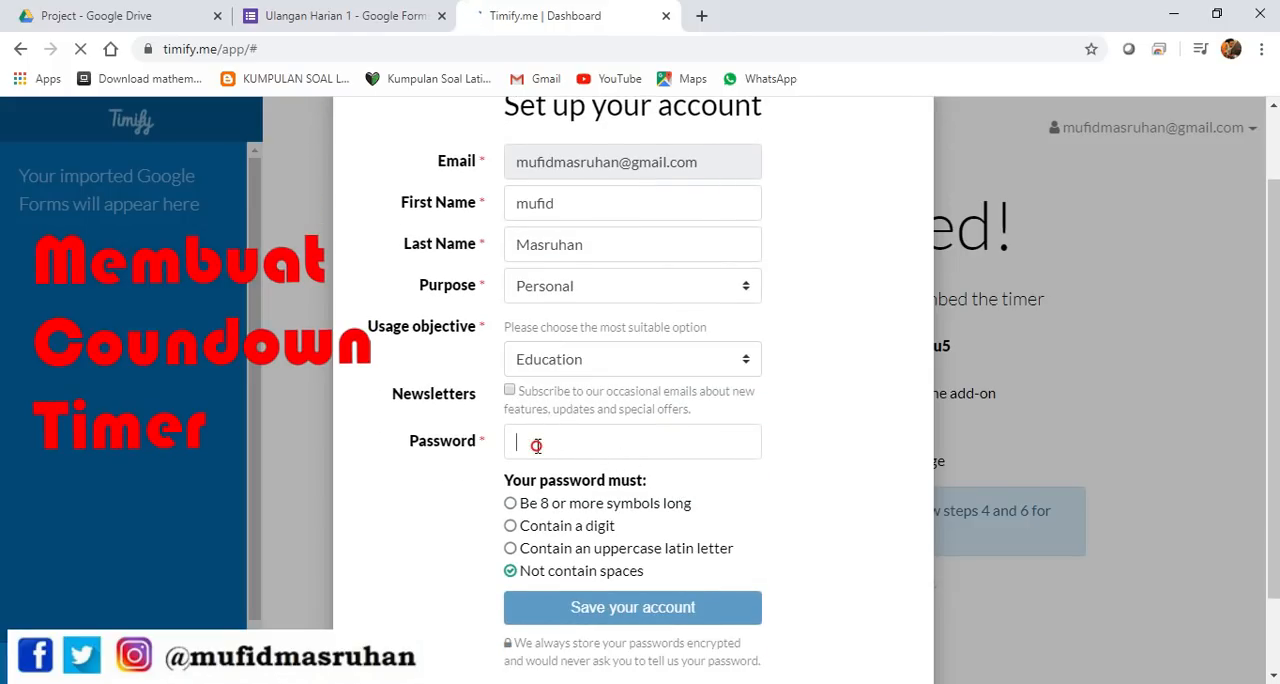
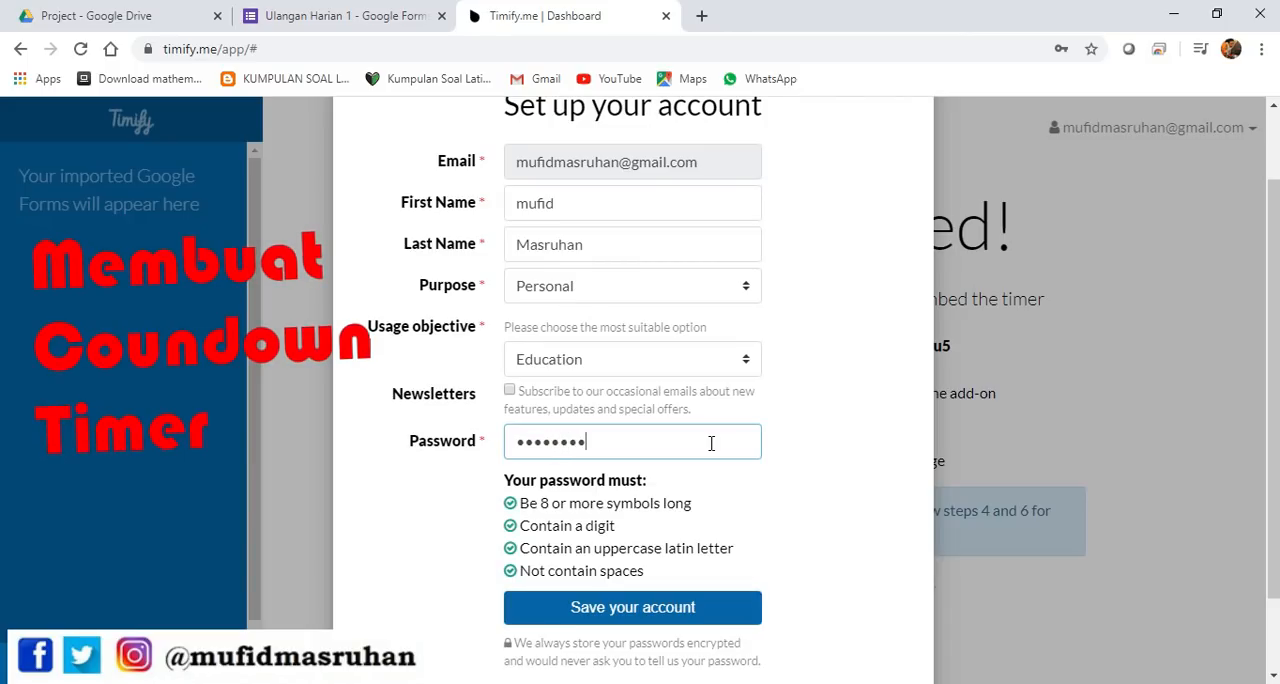
{"action": "scroll", "coordinate": [790, 578], "scroll_direction": "down", "scroll_amount": 1}
{"action": "left_click", "coordinate": [716, 514]}
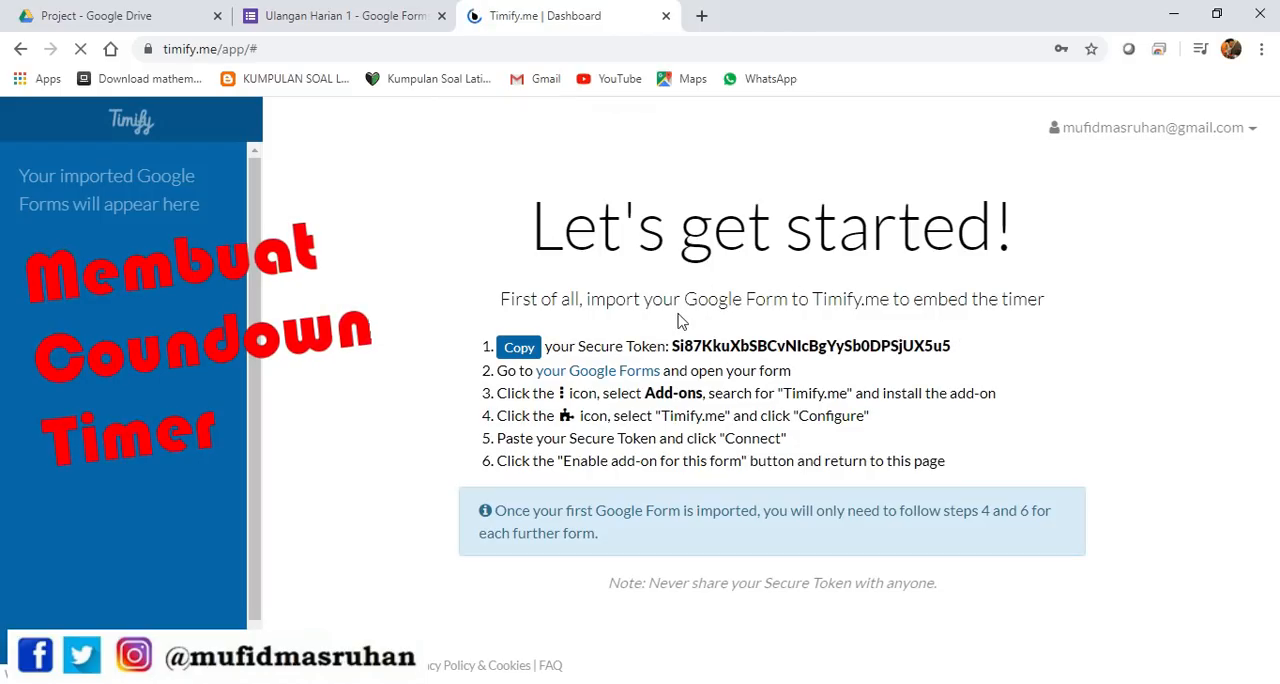
Copy the Secure Token from the Timify.me dashboard, paste it into the add-on's token field in Ulangan Harian 1 and connect the account
{"action": "left_click_drag", "start_coordinate": [673, 344], "coordinate": [951, 348]}
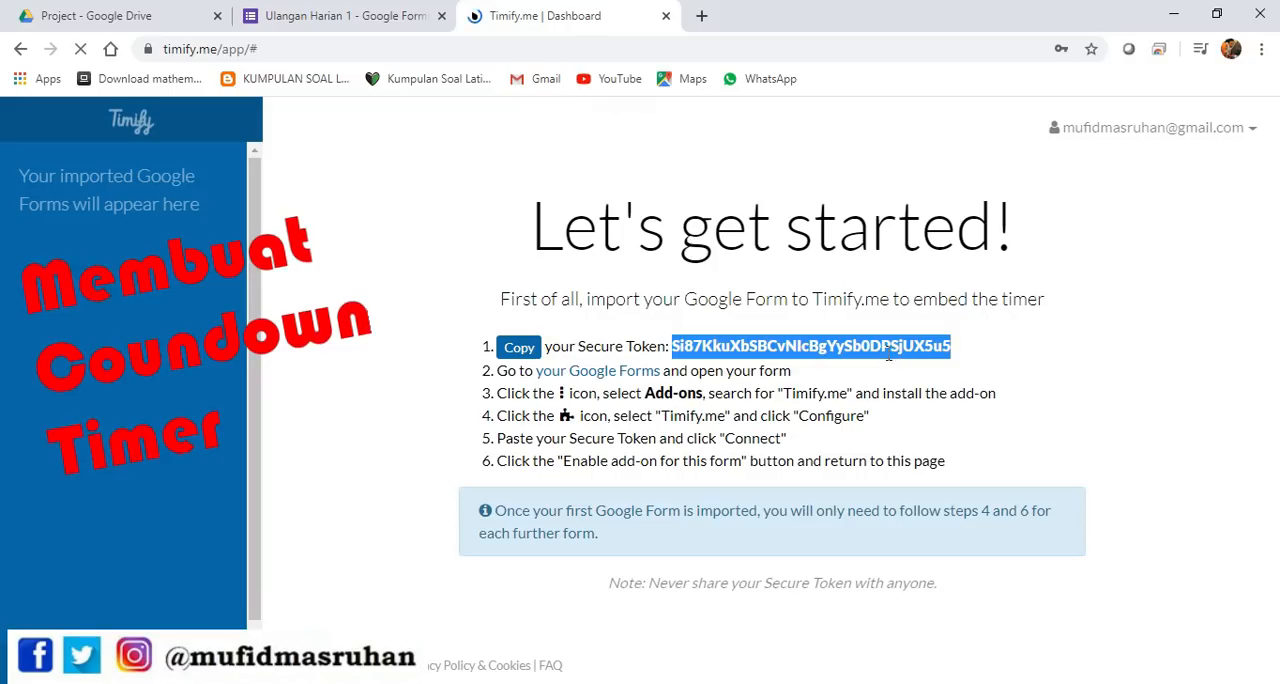
{"action": "right_click", "coordinate": [886, 345]}
{"action": "left_click", "coordinate": [905, 362]}
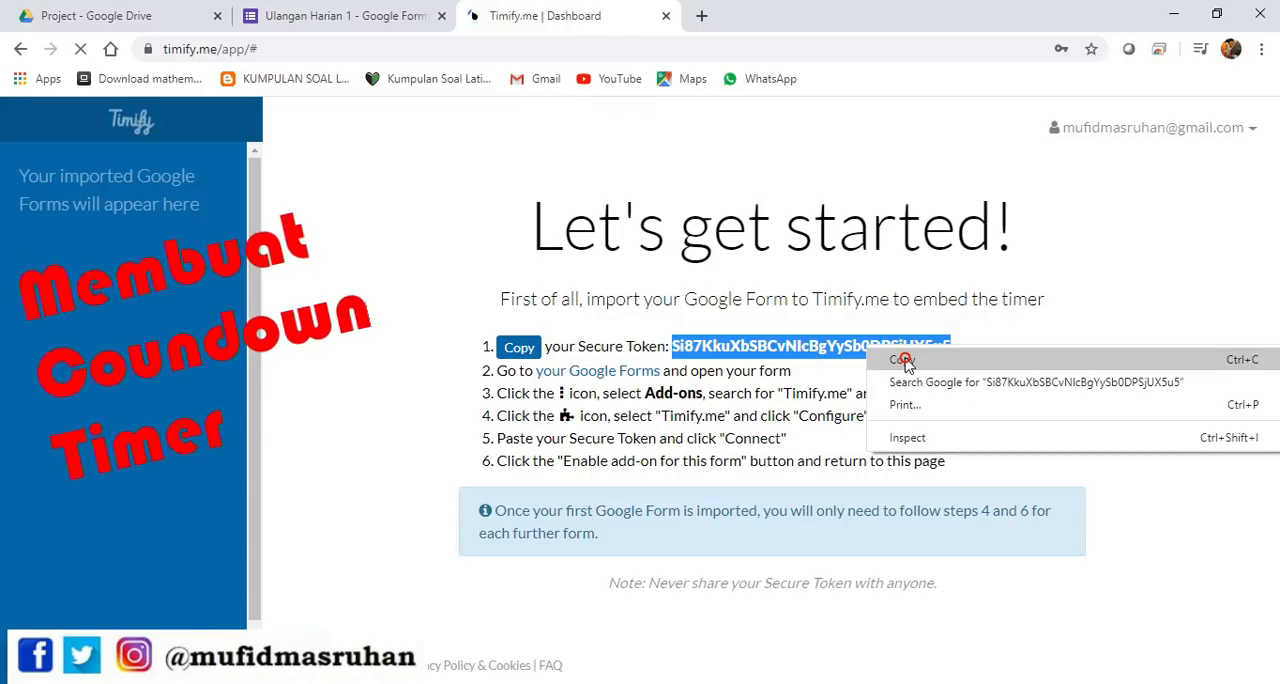
{"action": "left_click", "coordinate": [340, 15]}
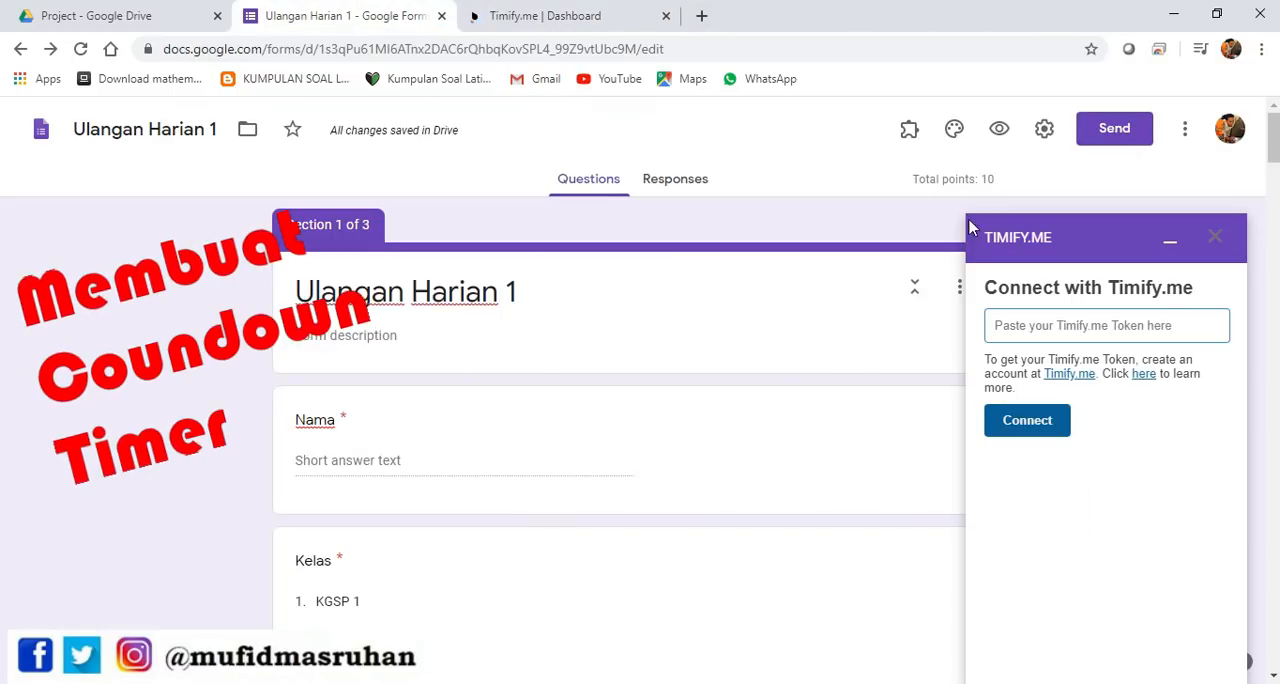
{"action": "left_click", "coordinate": [1079, 320]}
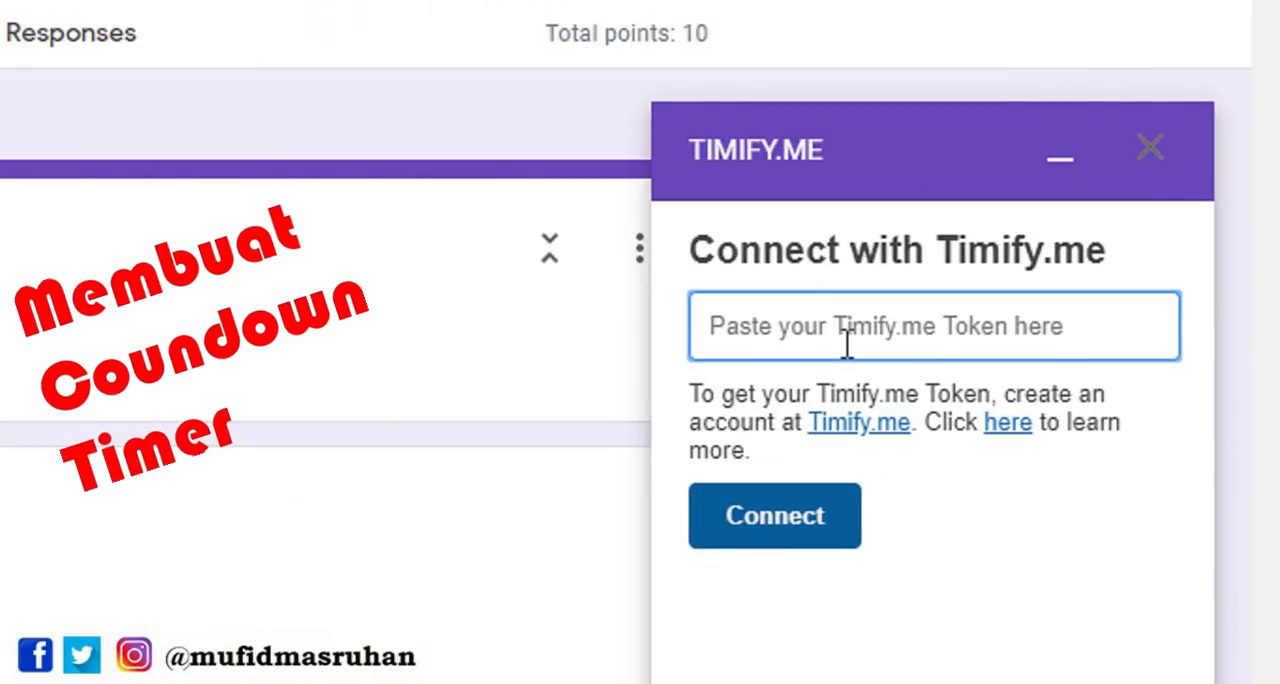
{"action": "left_click", "coordinate": [545, 15]}
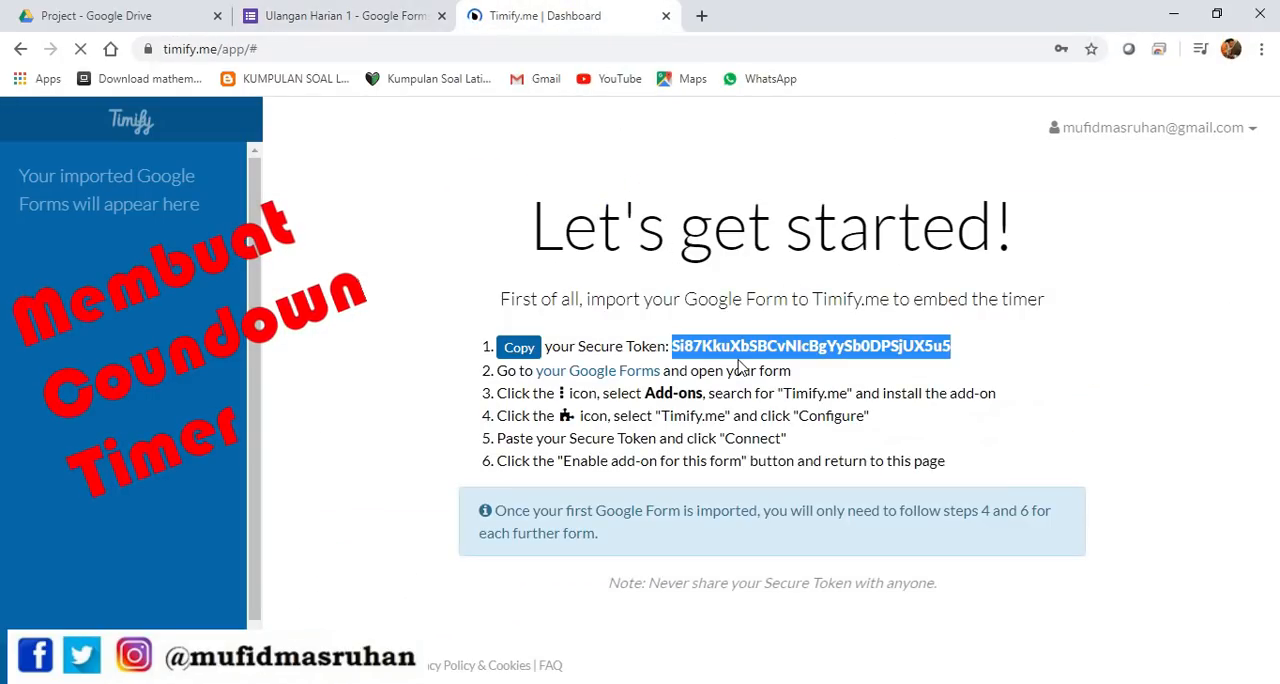
{"action": "left_click", "coordinate": [360, 15]}
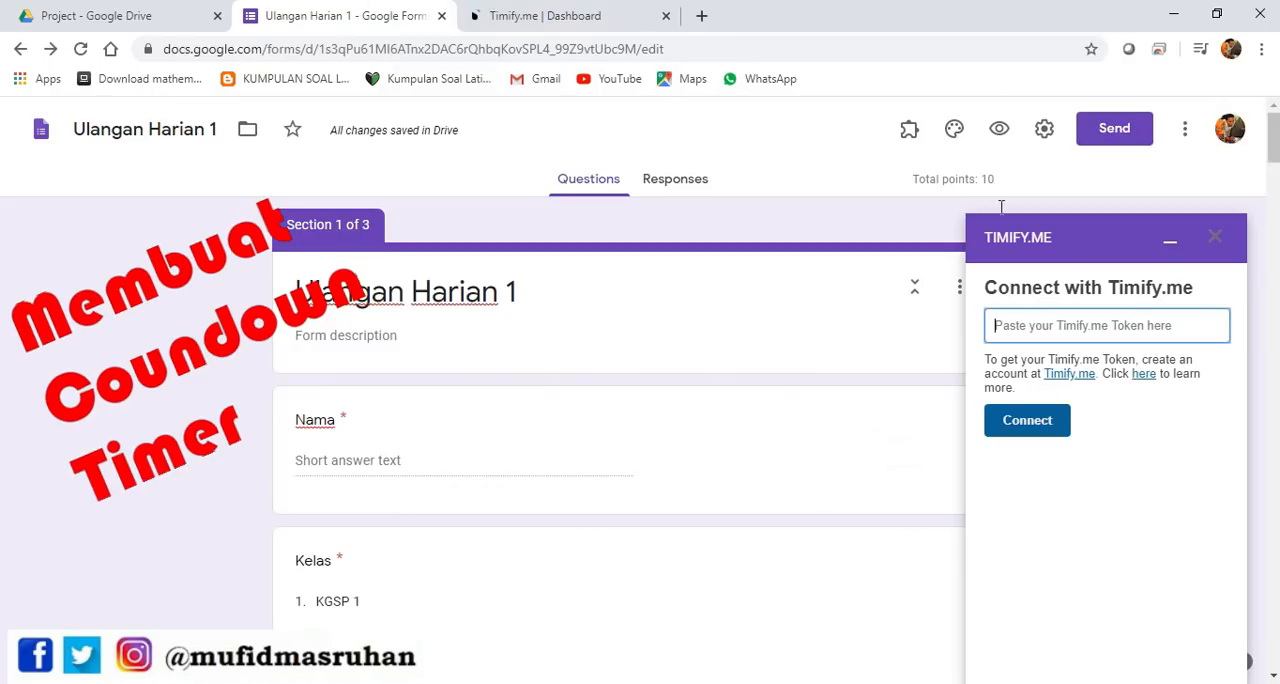
{"action": "right_click", "coordinate": [1051, 326]}
{"action": "left_click", "coordinate": [1093, 475]}
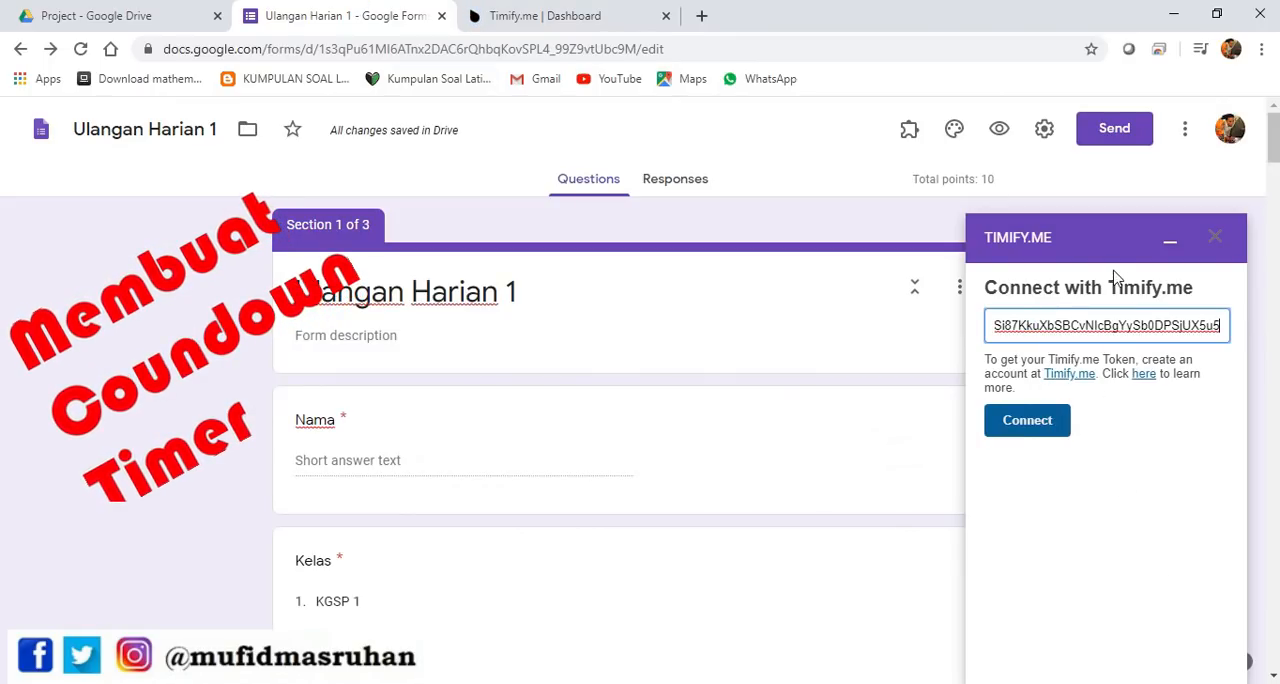
{"action": "left_click", "coordinate": [1033, 425]}
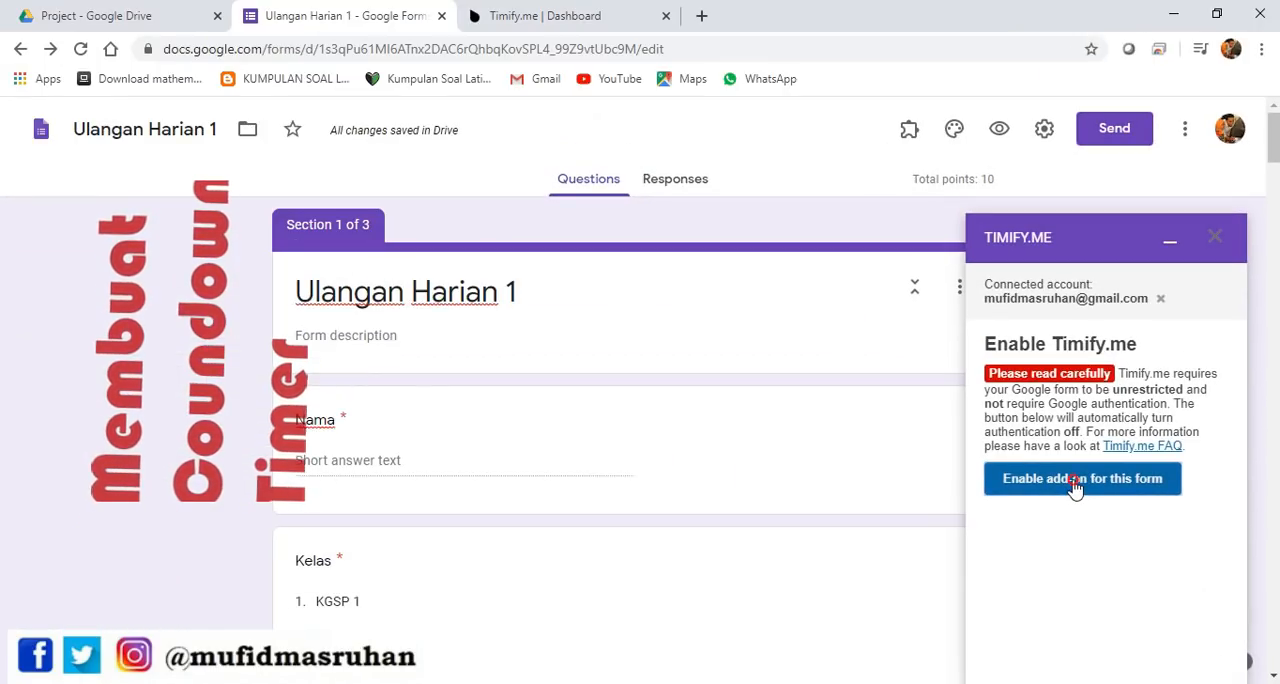
Enable the Timify.me add-on for the Ulangan Harian 1 form and review its important information
{"action": "left_click", "coordinate": [1074, 484]}
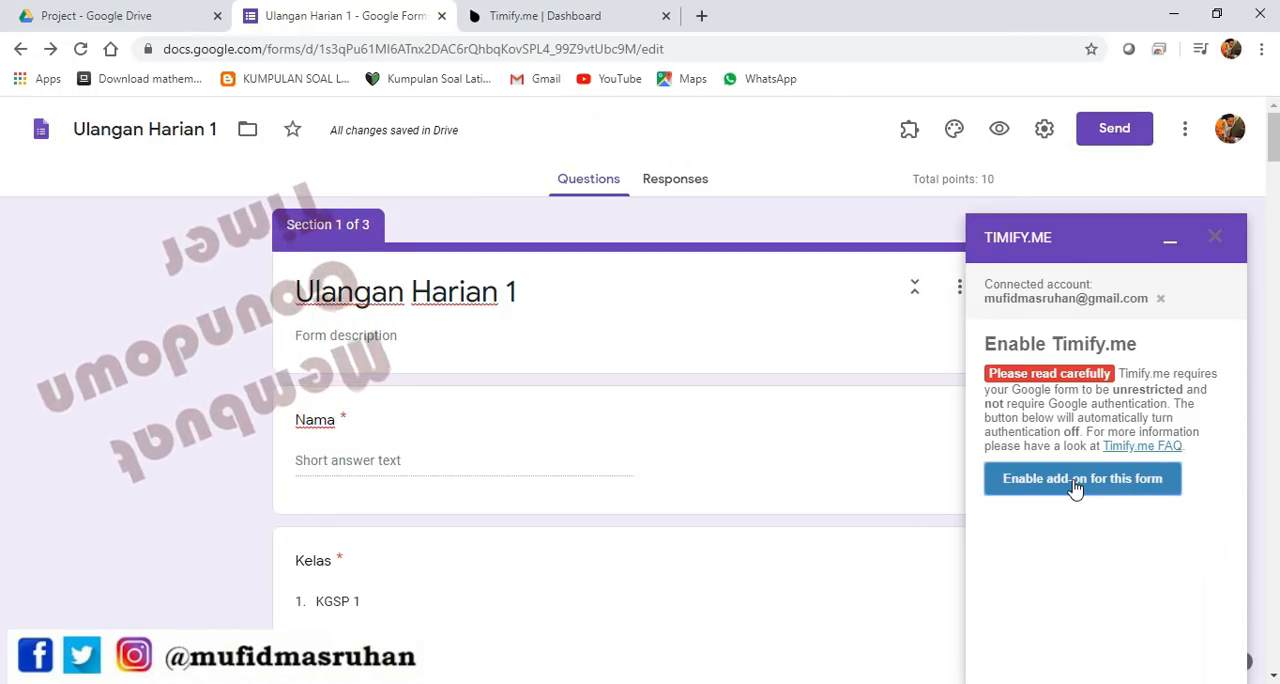
{"action": "left_click", "coordinate": [1075, 480]}
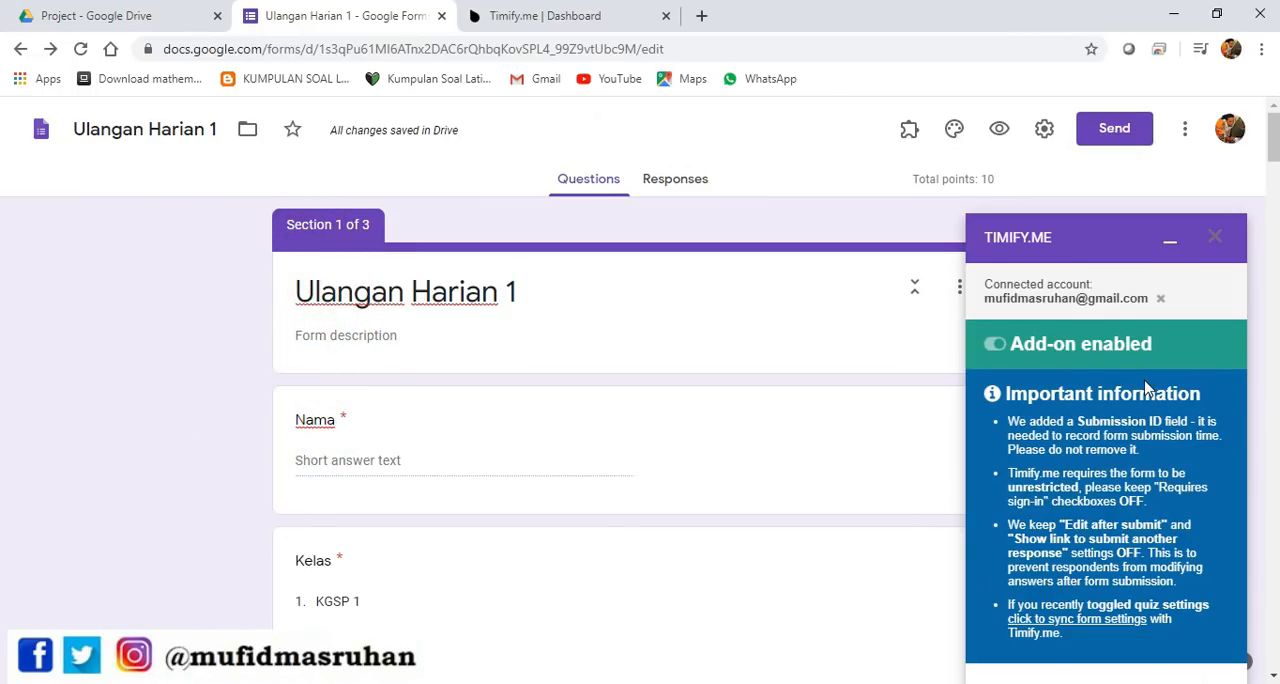
{"action": "scroll", "coordinate": [1143, 391], "scroll_direction": "down", "scroll_amount": 1}
{"action": "scroll", "coordinate": [1202, 470], "scroll_direction": "up", "scroll_amount": 1}
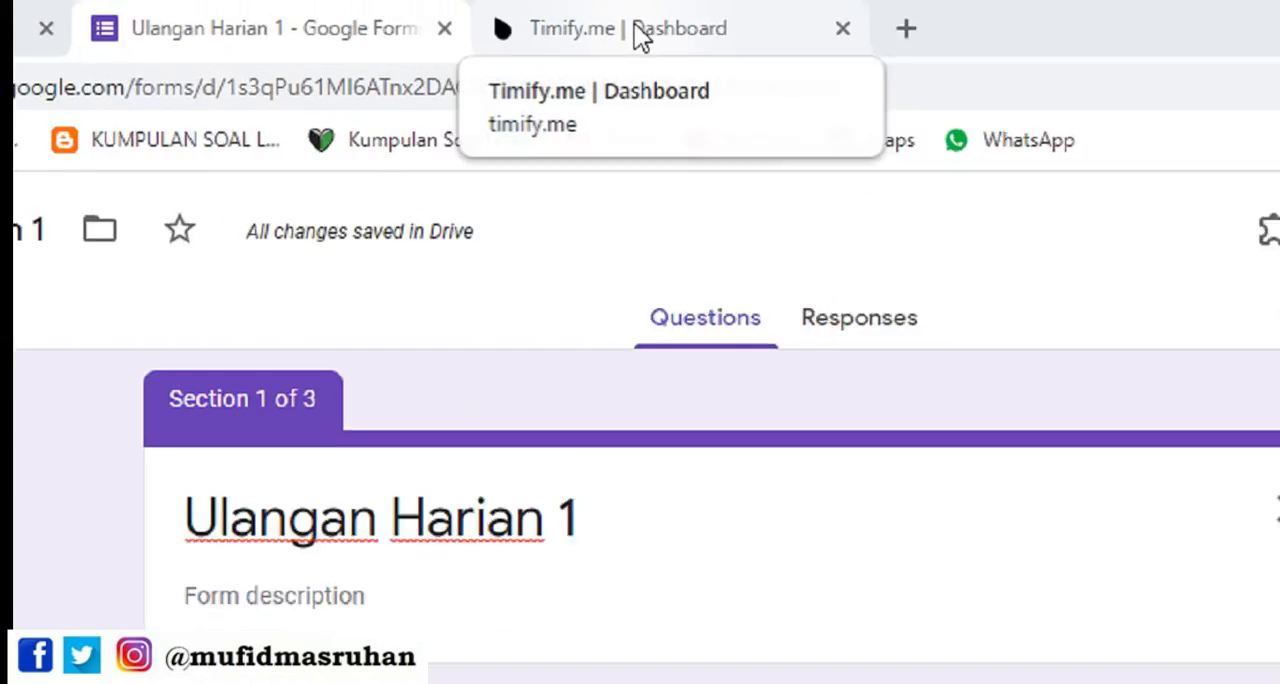
Check the imported form on the Timify.me dashboard and preview Ulangan Harian 1 as respondents see it
{"action": "left_click", "coordinate": [563, 16]}
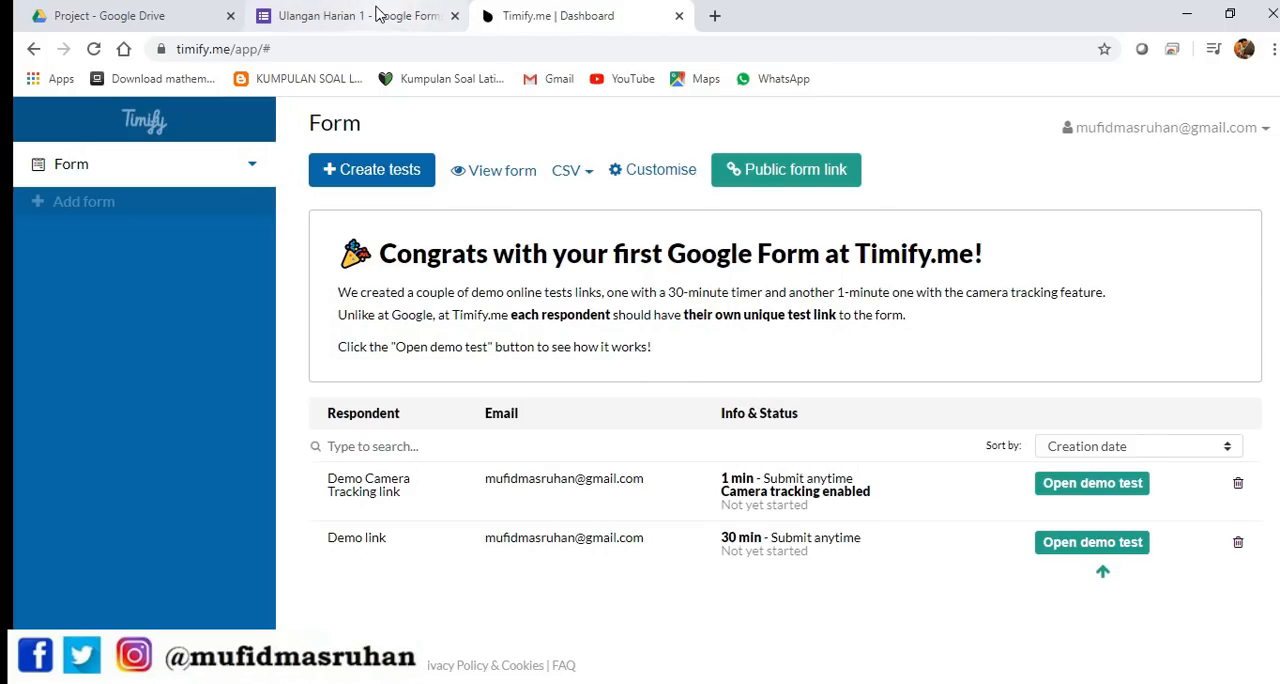
{"action": "left_click", "coordinate": [377, 12]}
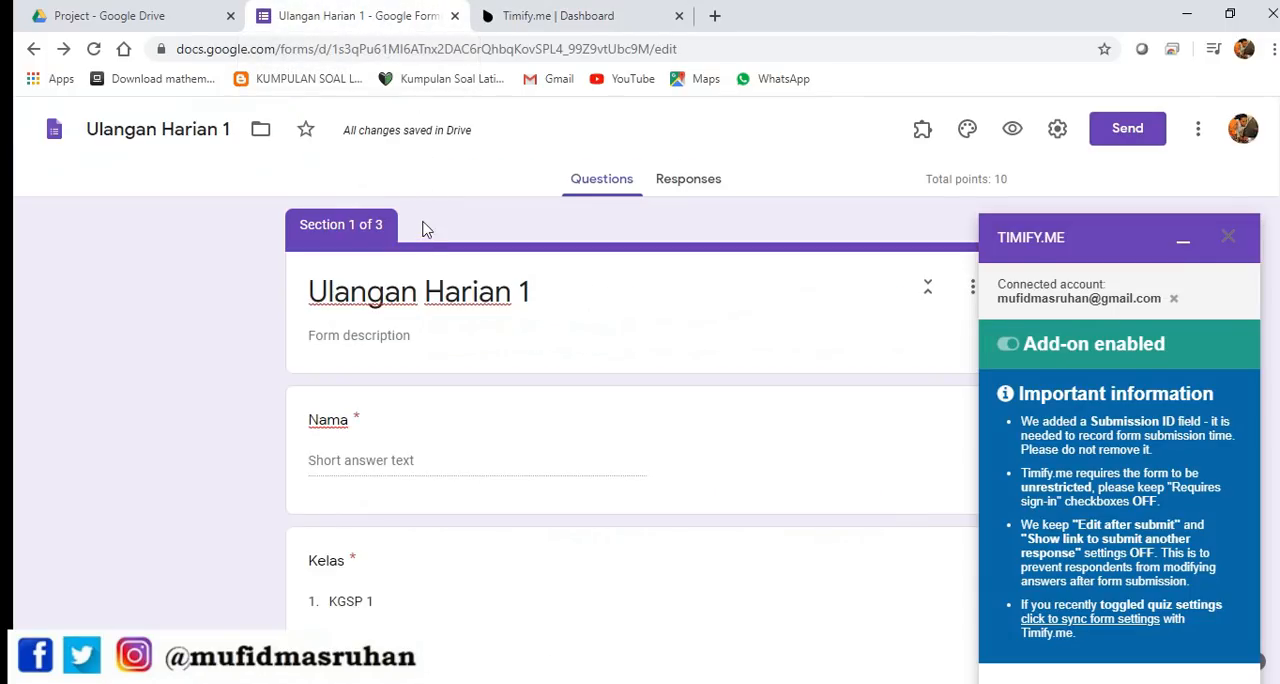
{"action": "left_click", "coordinate": [563, 12]}
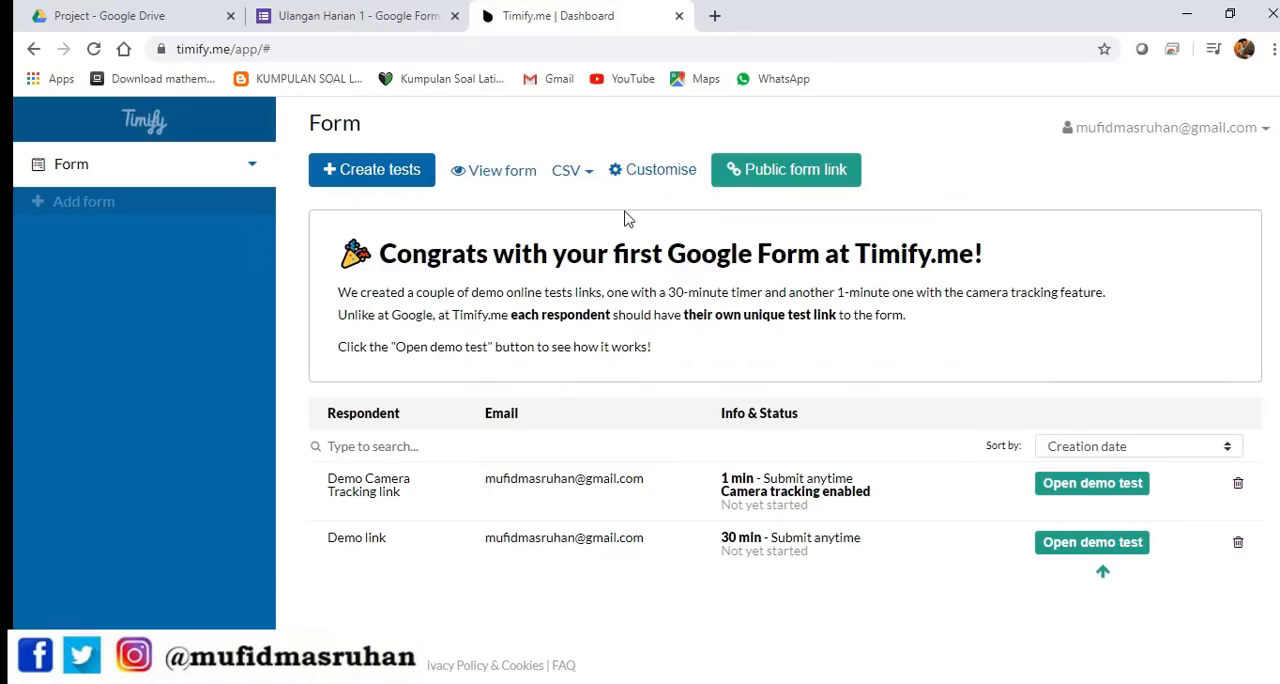
{"action": "left_click", "coordinate": [445, 20]}
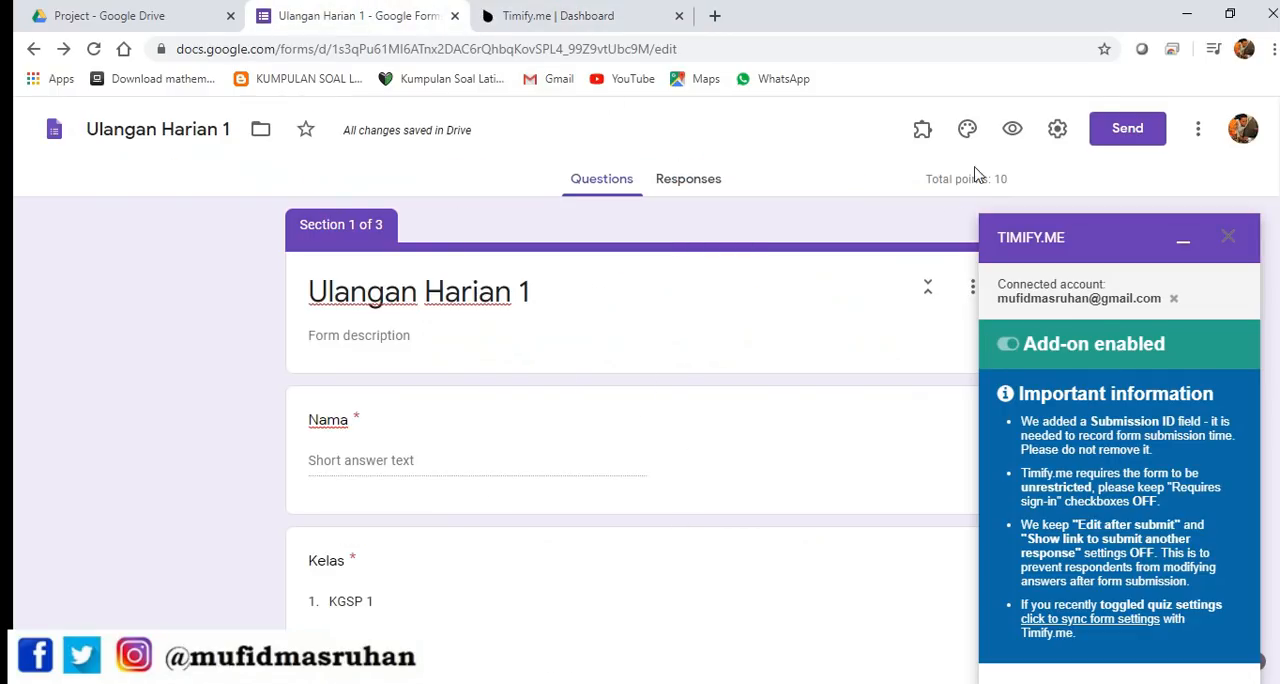
{"action": "left_click", "coordinate": [1011, 131]}
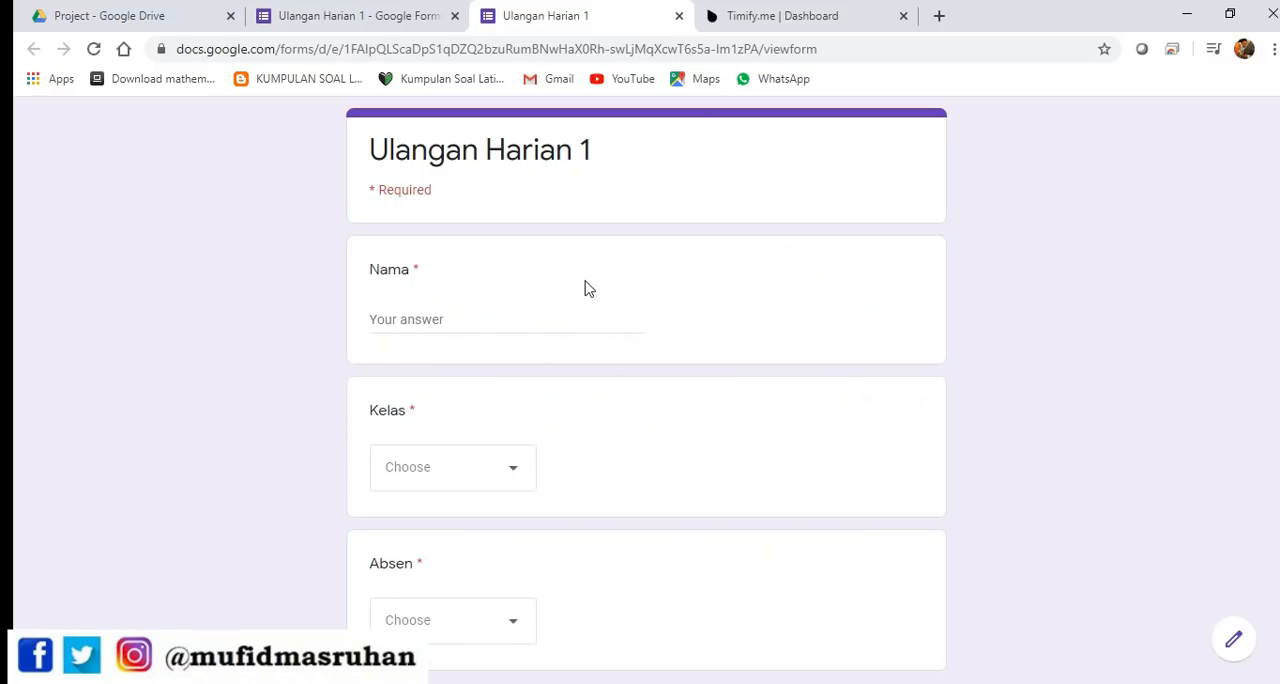
{"action": "left_click", "coordinate": [679, 16]}
Start creating a test on the Timify.me dashboard from the public form link's pre-configured access
{"action": "left_click", "coordinate": [566, 18]}
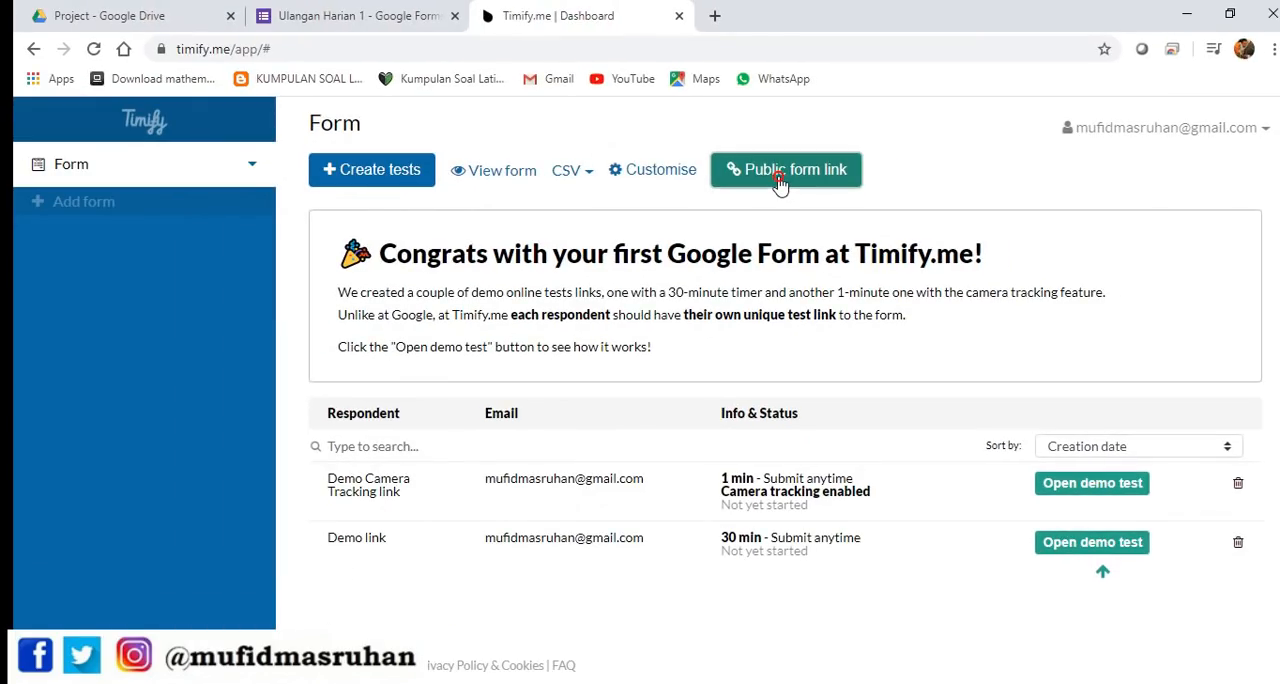
{"action": "left_click", "coordinate": [781, 172]}
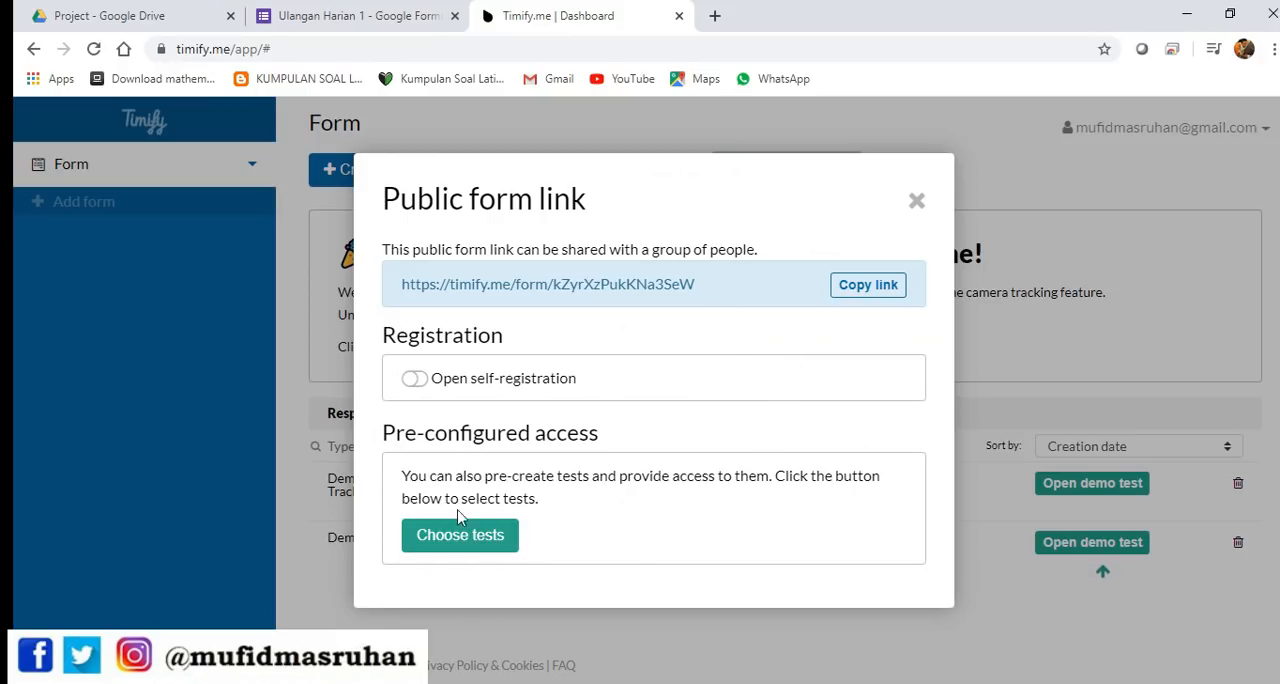
{"action": "left_click", "coordinate": [489, 532]}
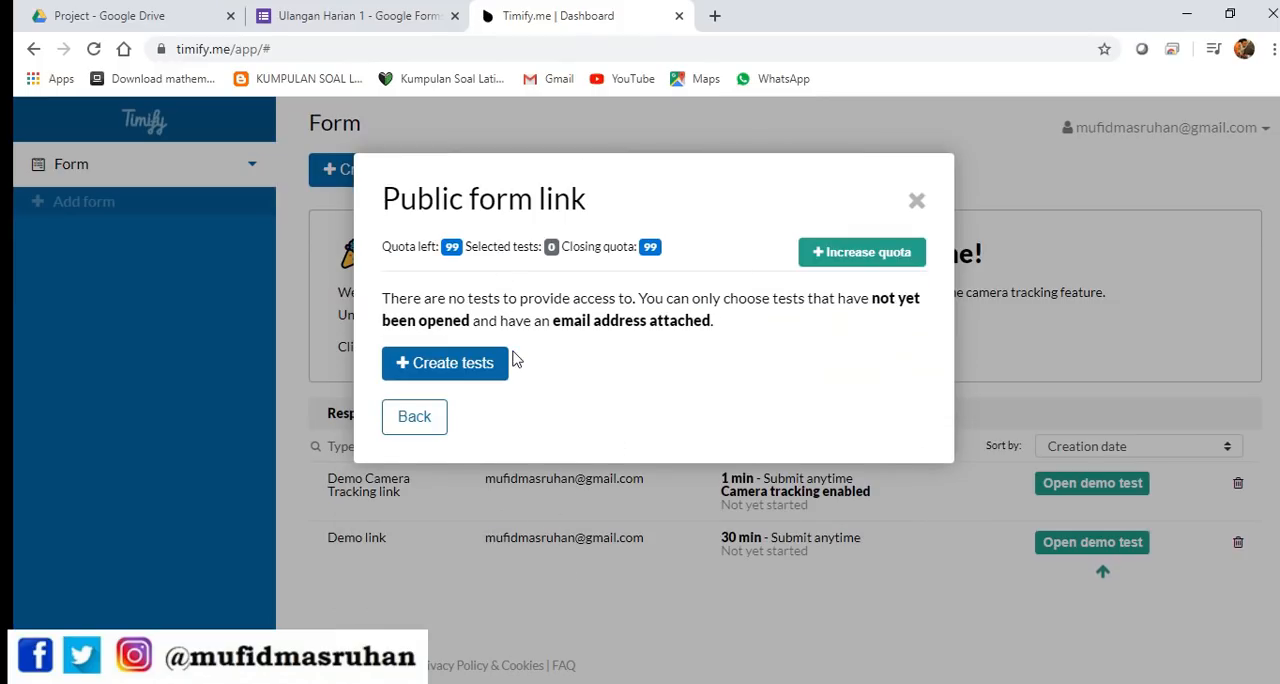
{"action": "left_click", "coordinate": [478, 370]}
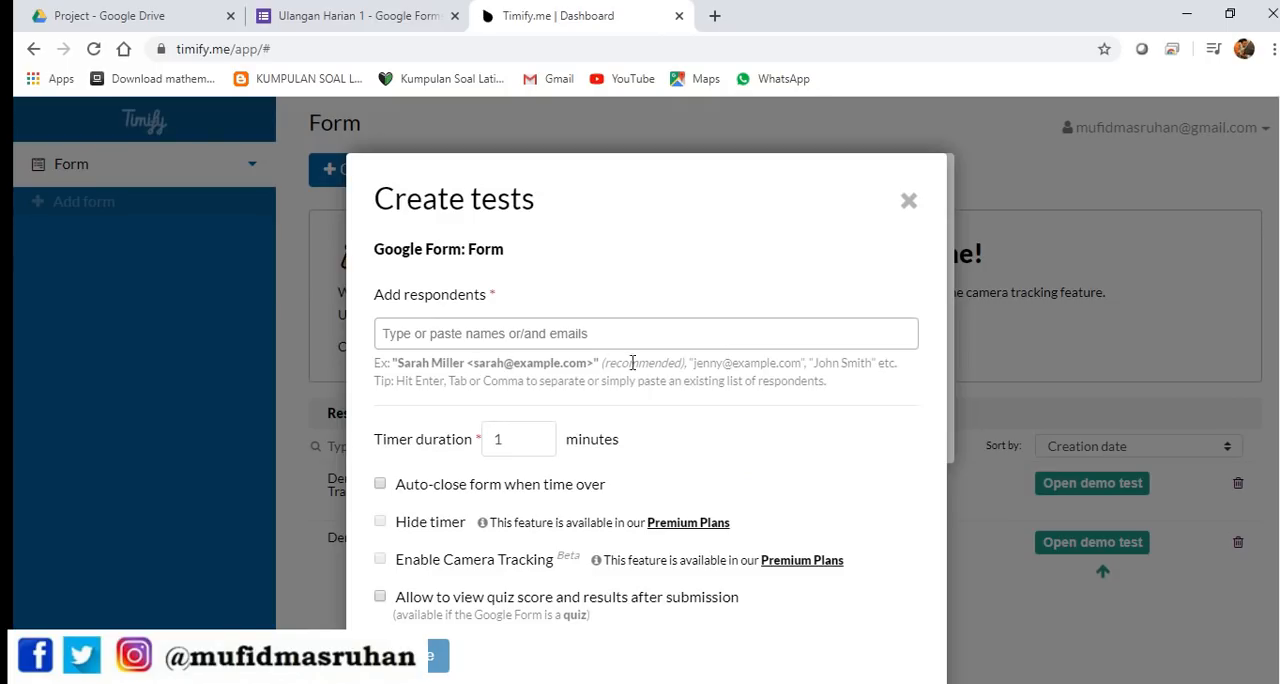
{"action": "scroll", "coordinate": [612, 350], "scroll_direction": "down", "scroll_amount": 1}
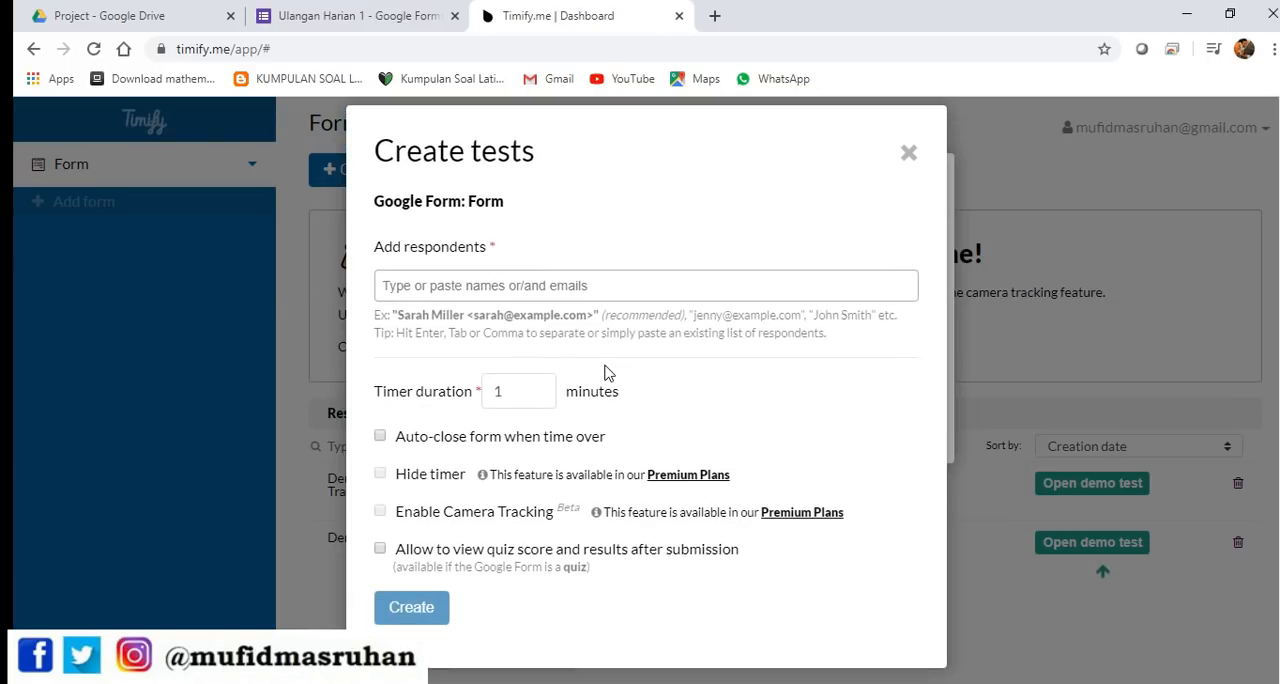
Add the respondent's email address to the test and set the timer duration to 120 minutes
{"action": "left_click", "coordinate": [509, 287]}
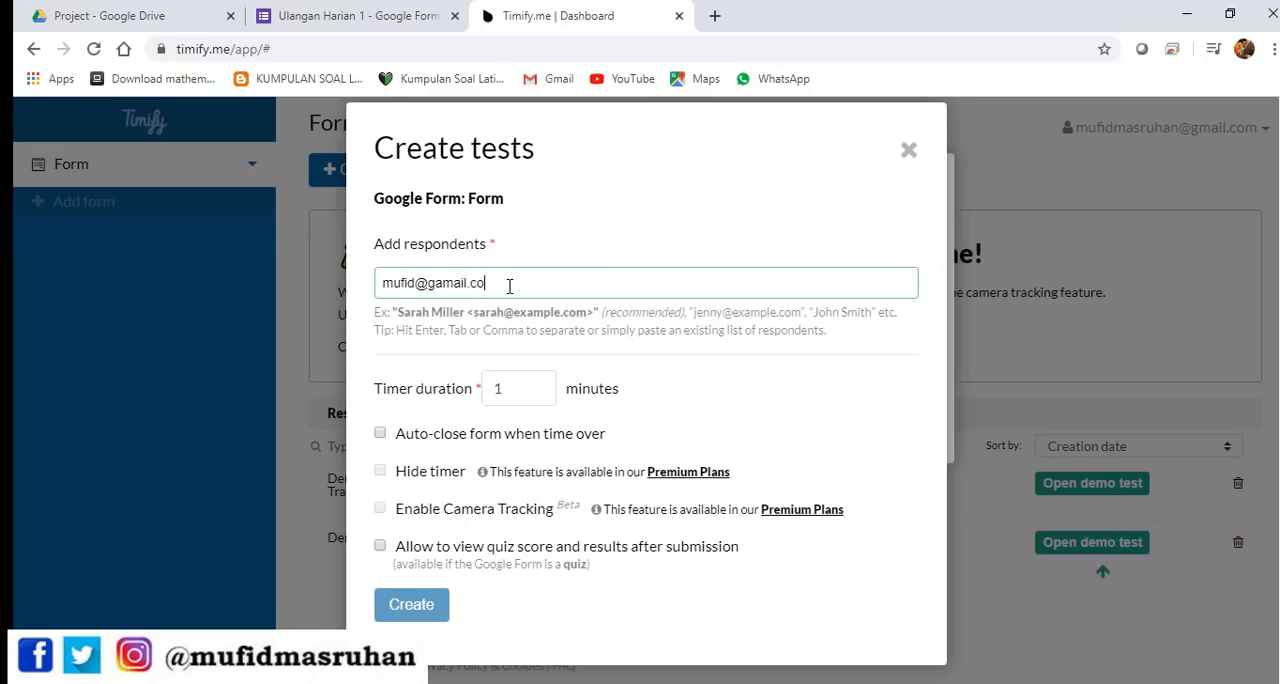
{"action": "type", "text": "m"}
{"action": "key", "text": "Return"}
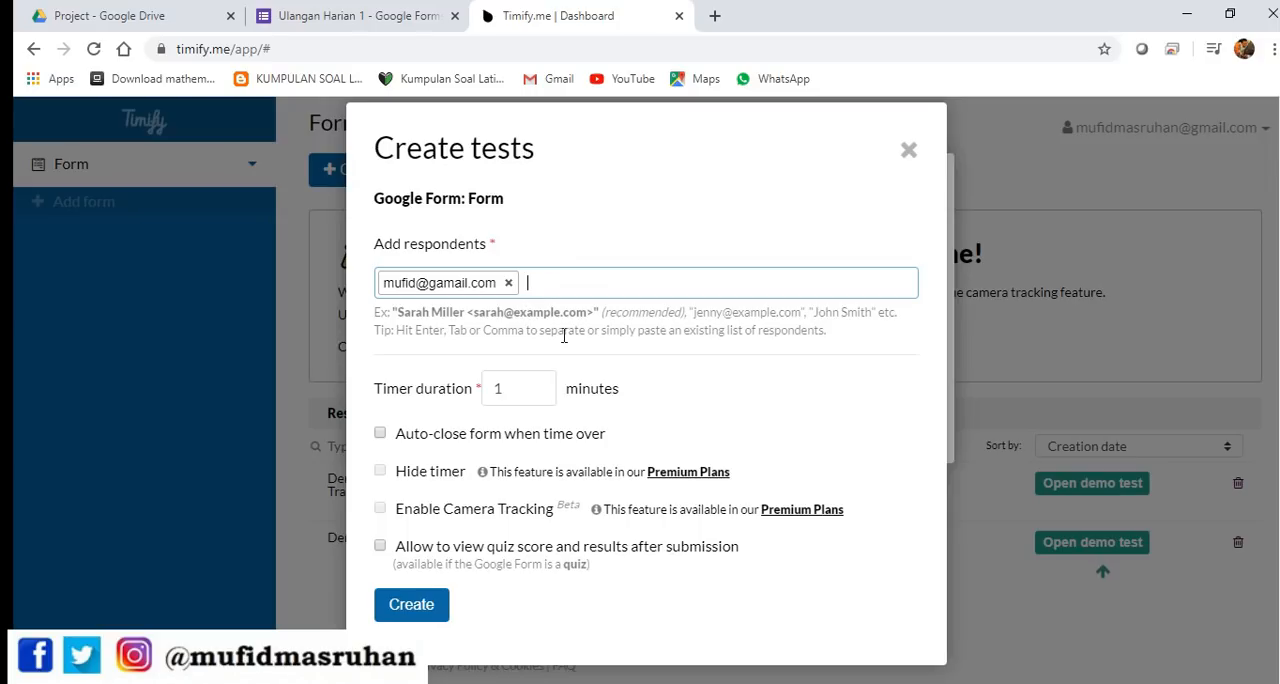
{"action": "left_click", "coordinate": [522, 386]}
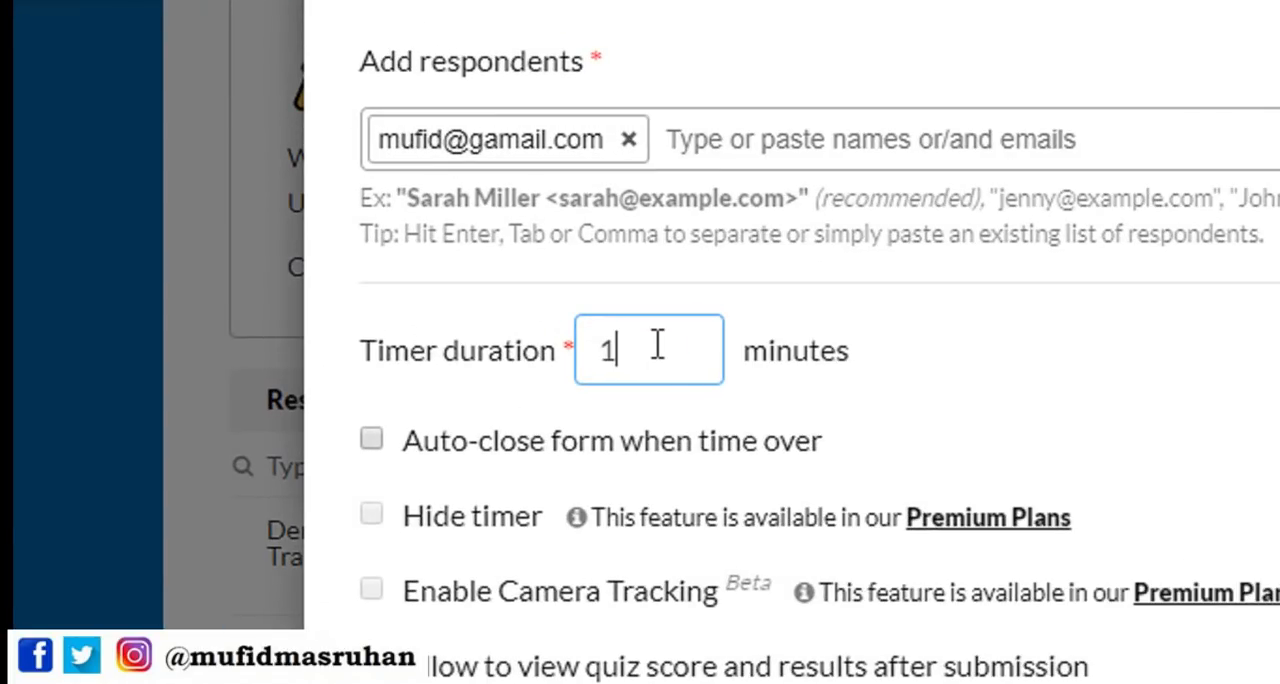
{"action": "type", "text": "20"}
{"action": "left_click", "coordinate": [966, 362]}
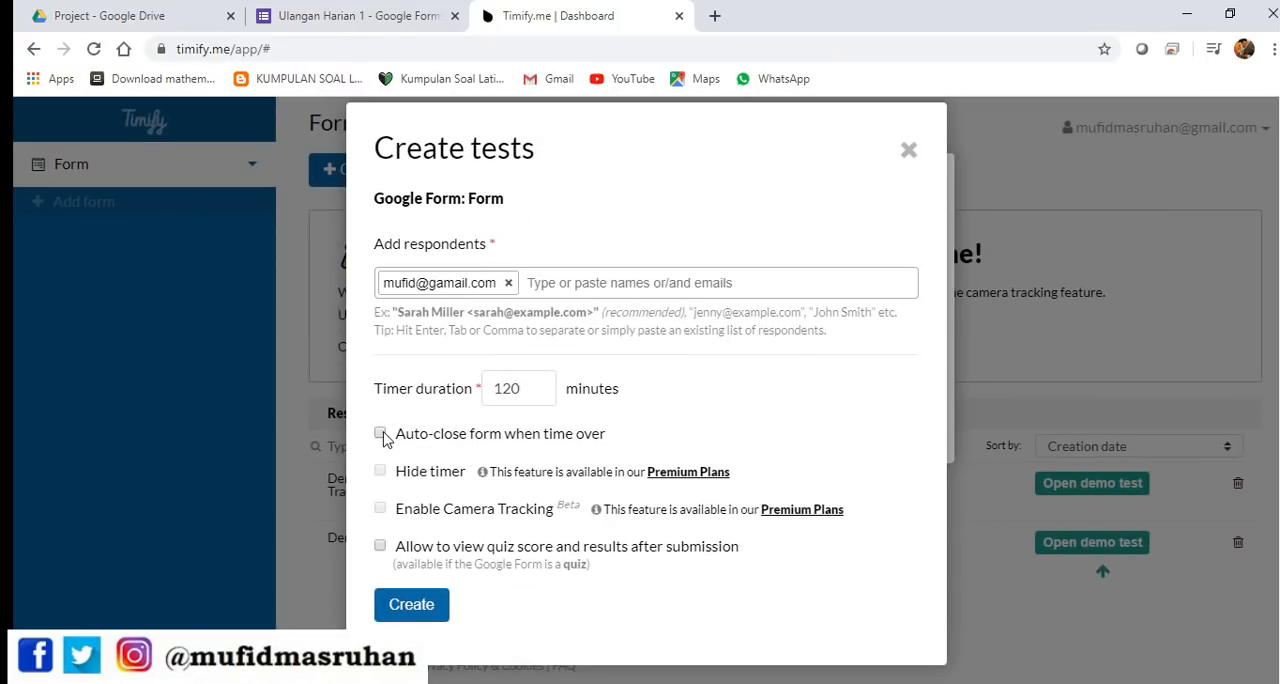
Turn on auto-closing the form when time is over and create the test
{"action": "left_click", "coordinate": [382, 435]}
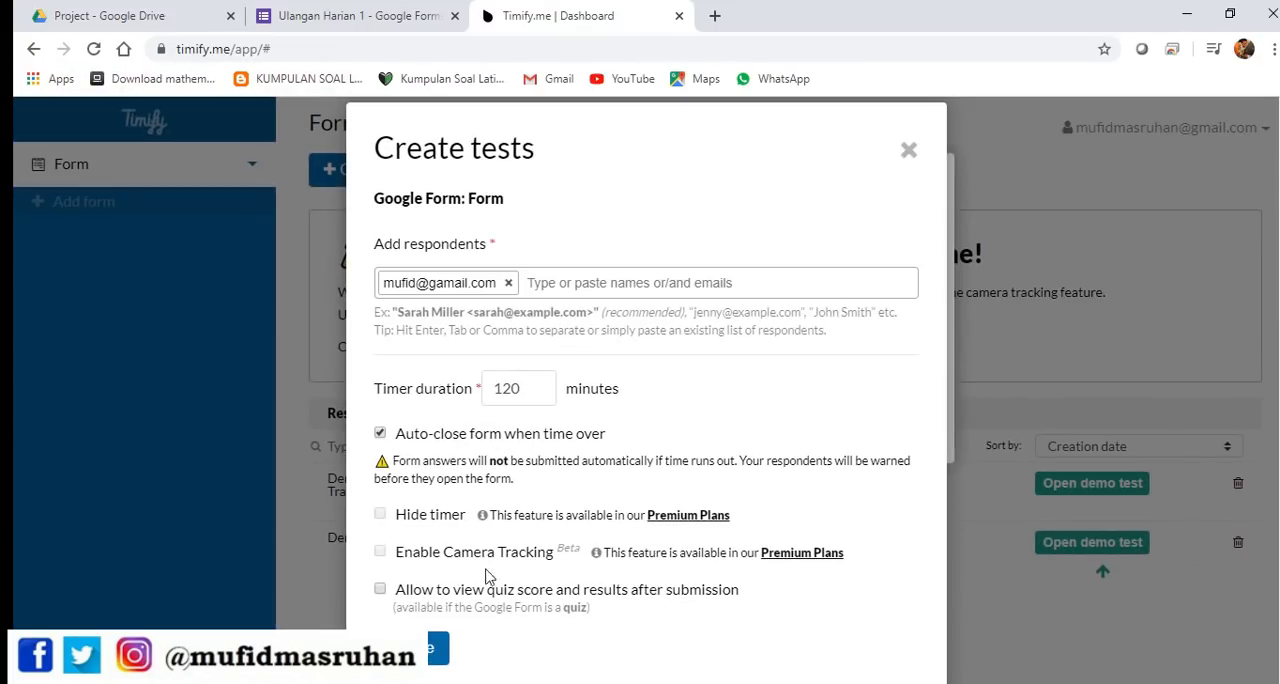
{"action": "scroll", "coordinate": [523, 564], "scroll_direction": "down", "scroll_amount": 1}
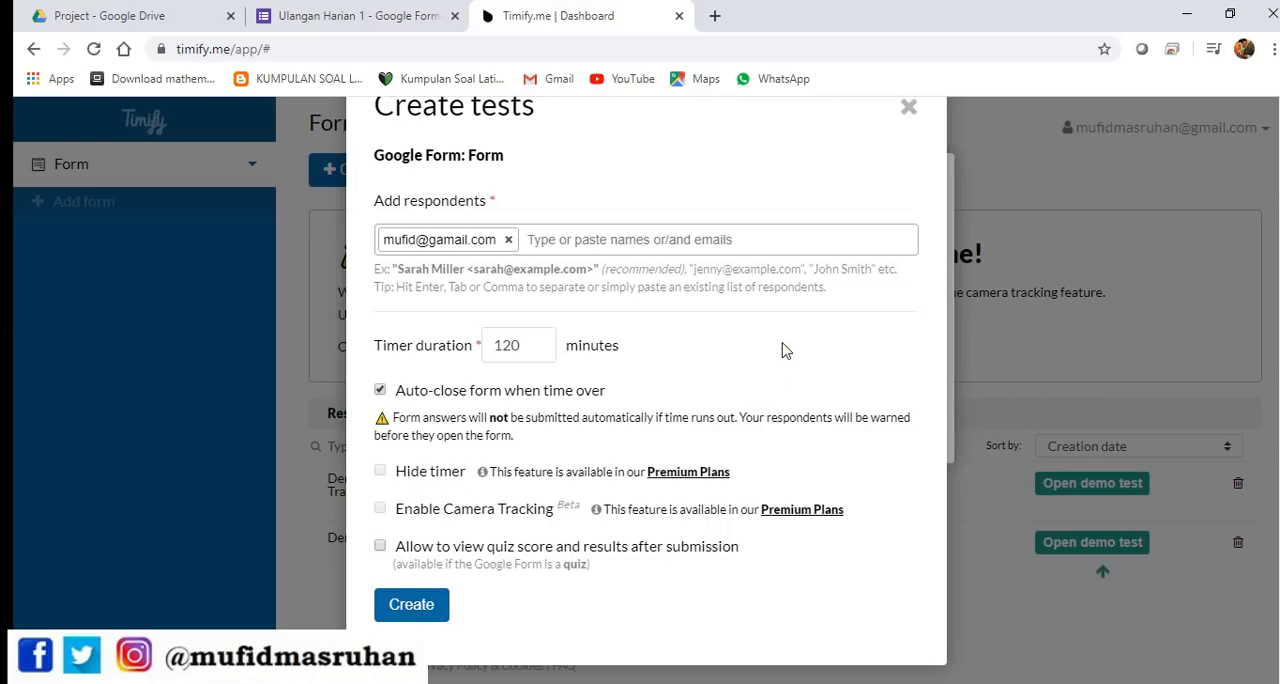
{"action": "left_click", "coordinate": [379, 391]}
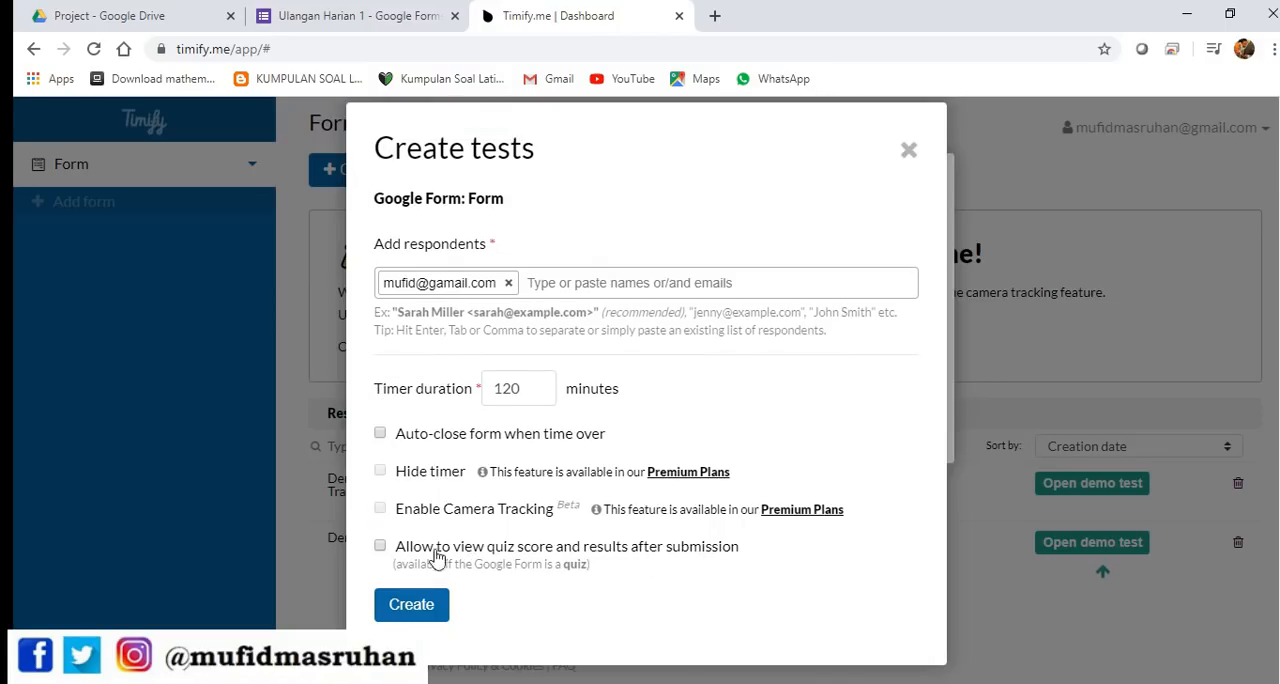
{"action": "left_click", "coordinate": [380, 433]}
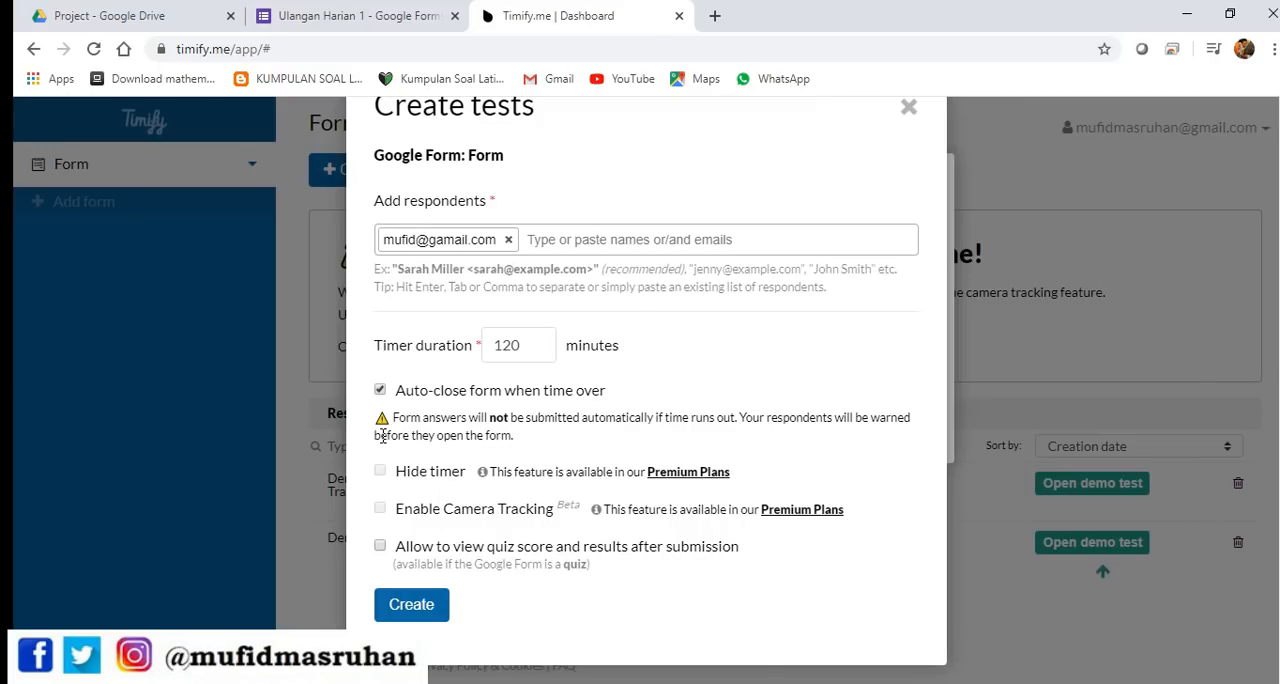
{"action": "left_click", "coordinate": [426, 600]}
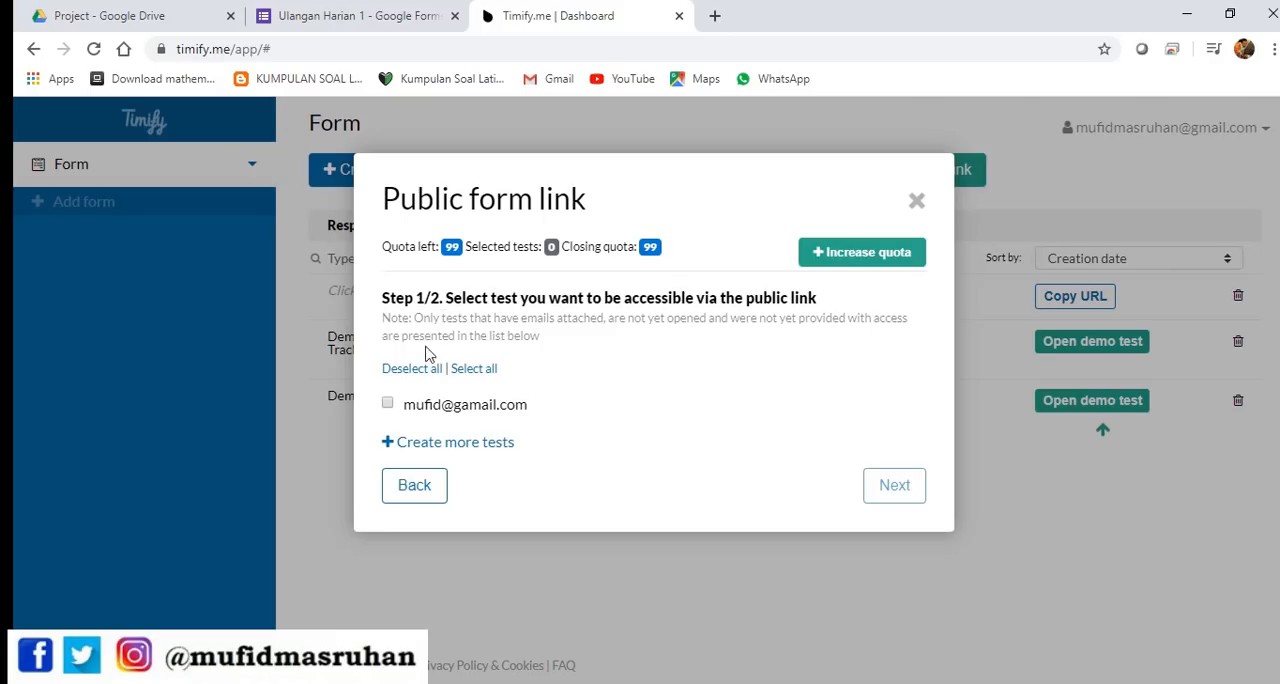
{"action": "left_click", "coordinate": [387, 404]}
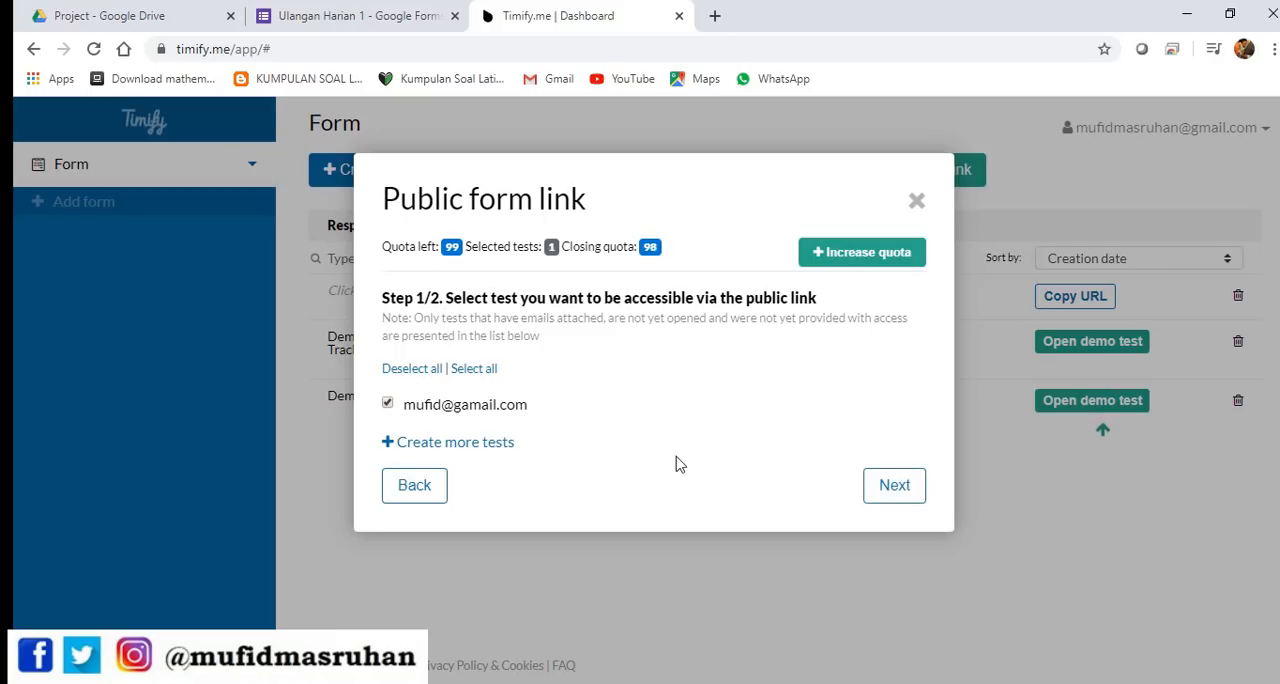
{"action": "left_click", "coordinate": [910, 485]}
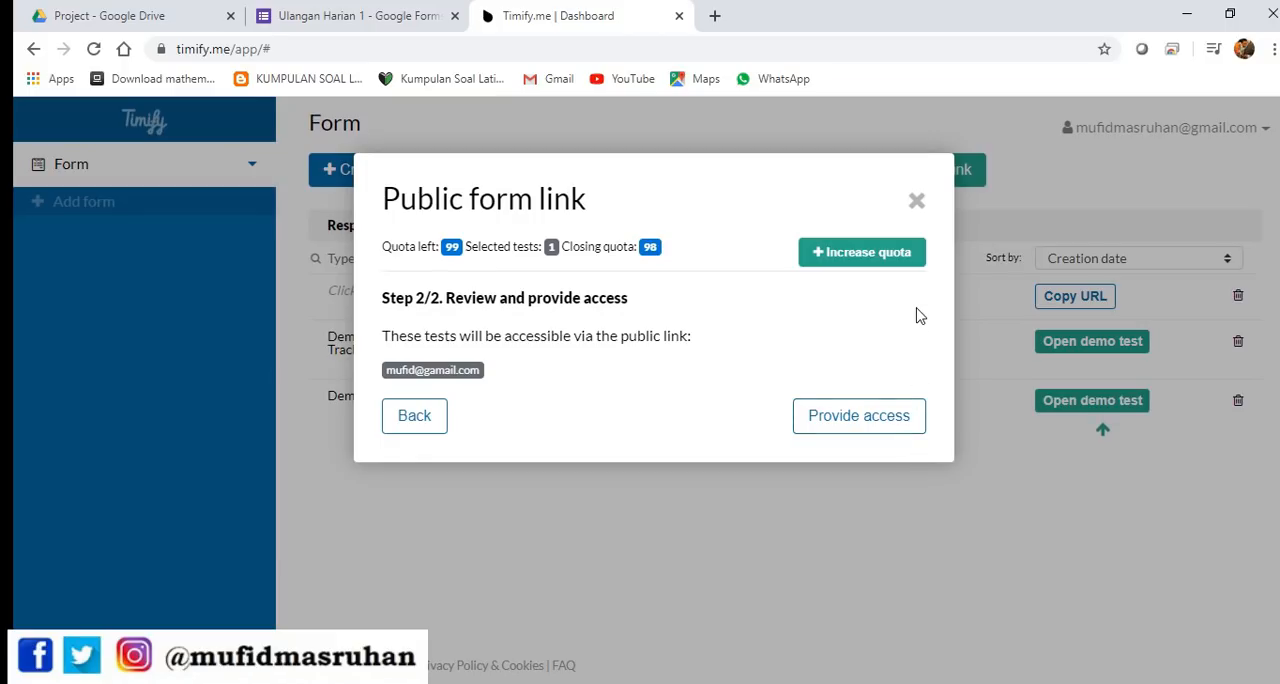
{"action": "left_click", "coordinate": [917, 203]}
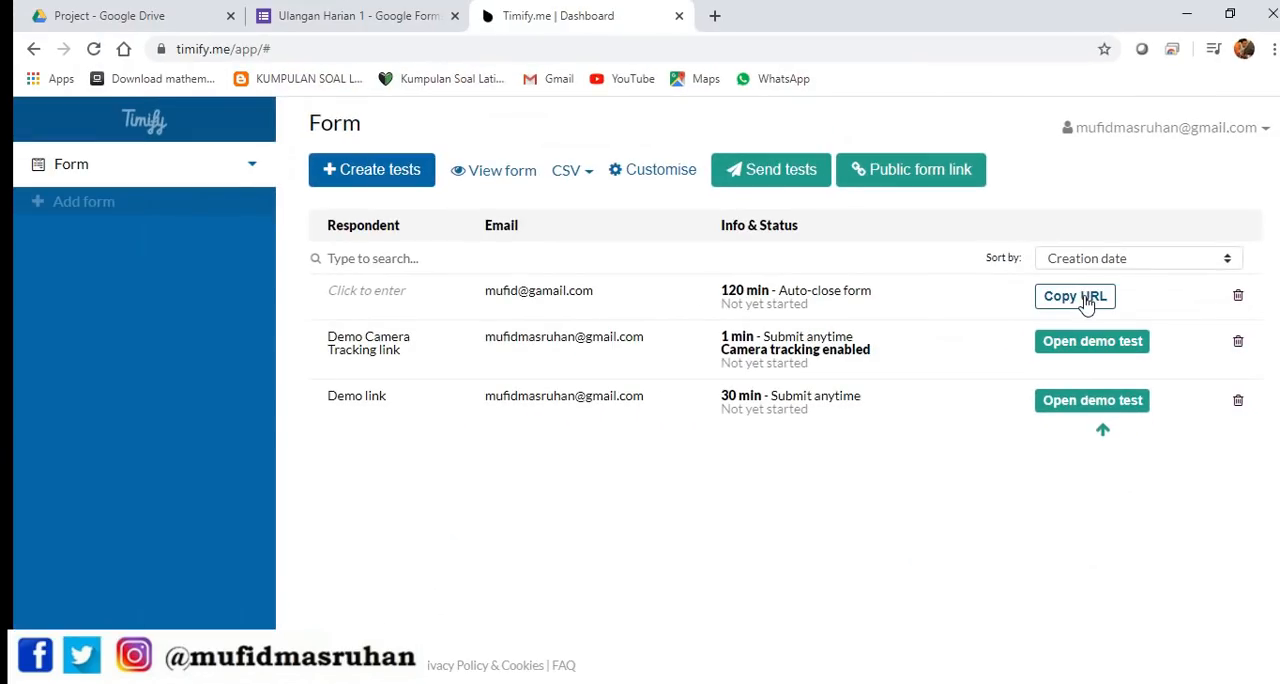
Copy the URL of the 120-minute auto-close test and minimize the browser to reach the desktop
{"action": "left_click", "coordinate": [1086, 300]}
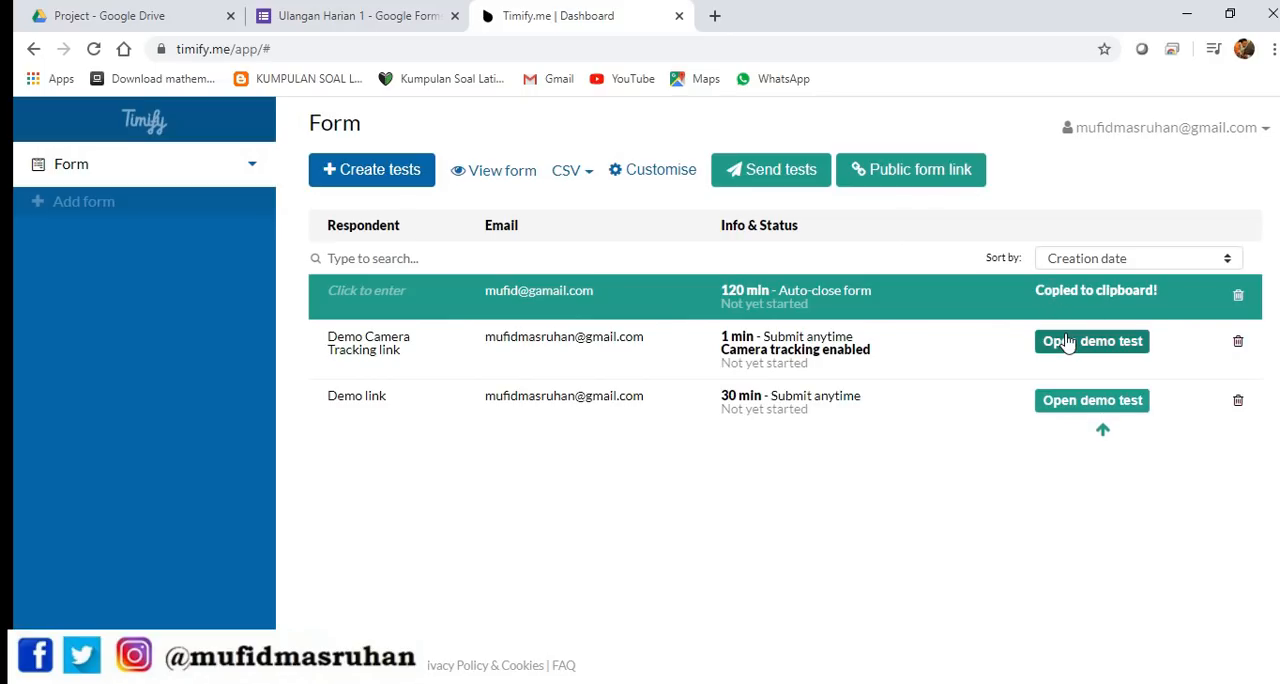
{"action": "left_click", "coordinate": [1186, 15]}
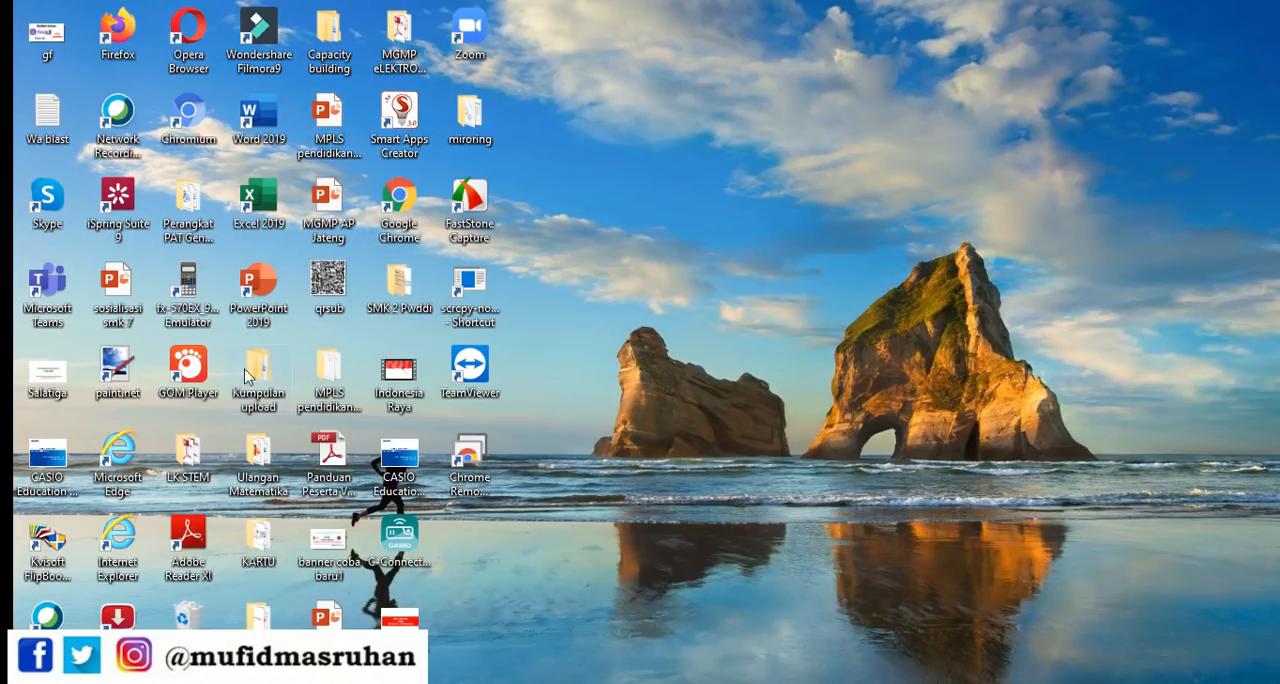
Switch to Firefox, load the copied Timify.me test link and open the timed form
{"action": "left_click", "coordinate": [117, 50]}
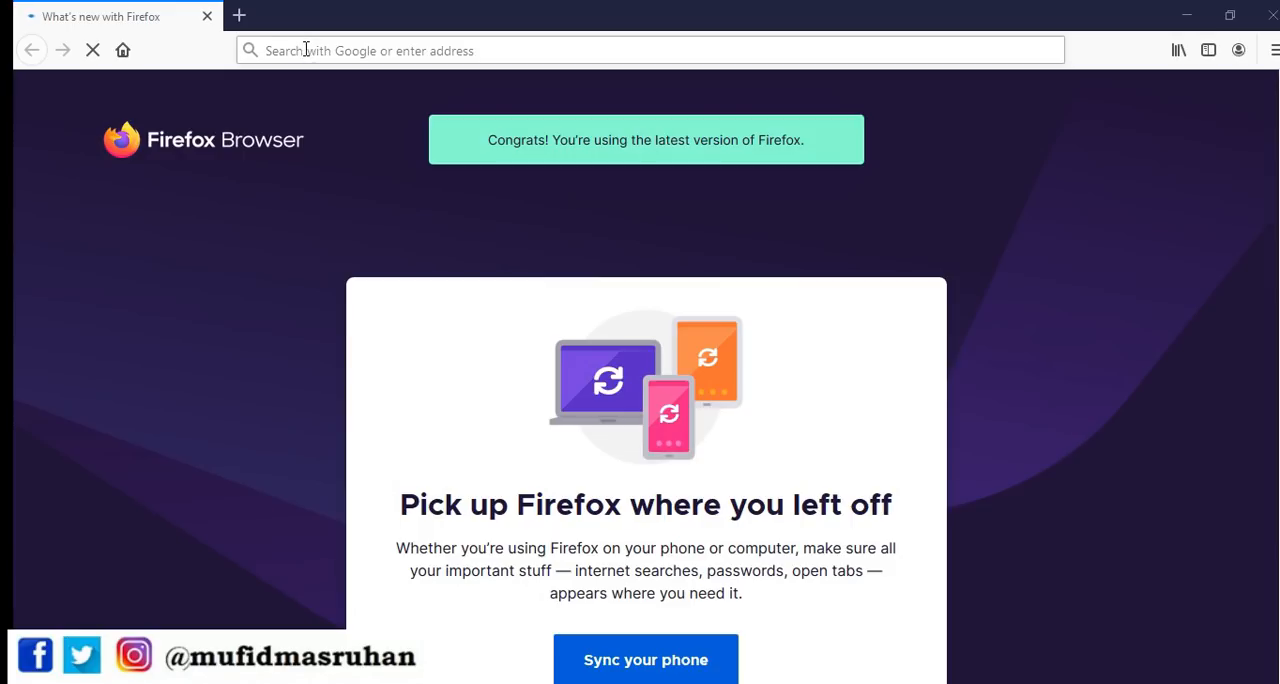
{"action": "left_click", "coordinate": [306, 50]}
{"action": "right_click", "coordinate": [306, 50]}
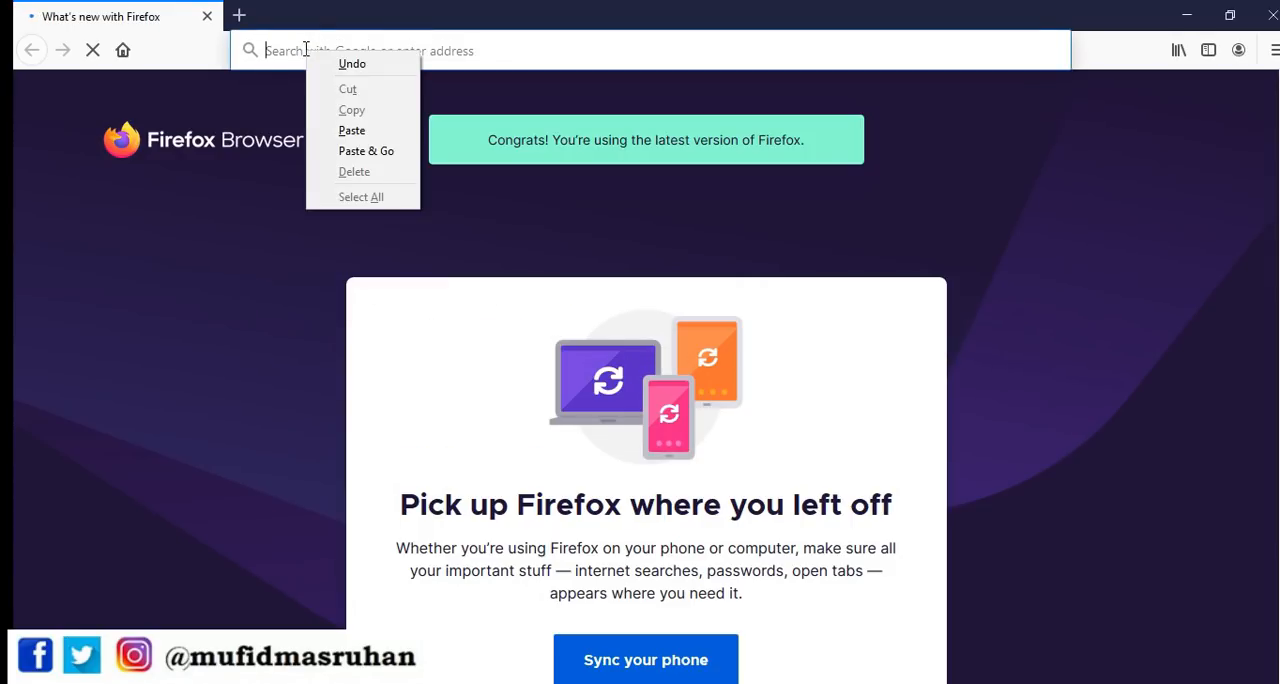
{"action": "left_click", "coordinate": [363, 129]}
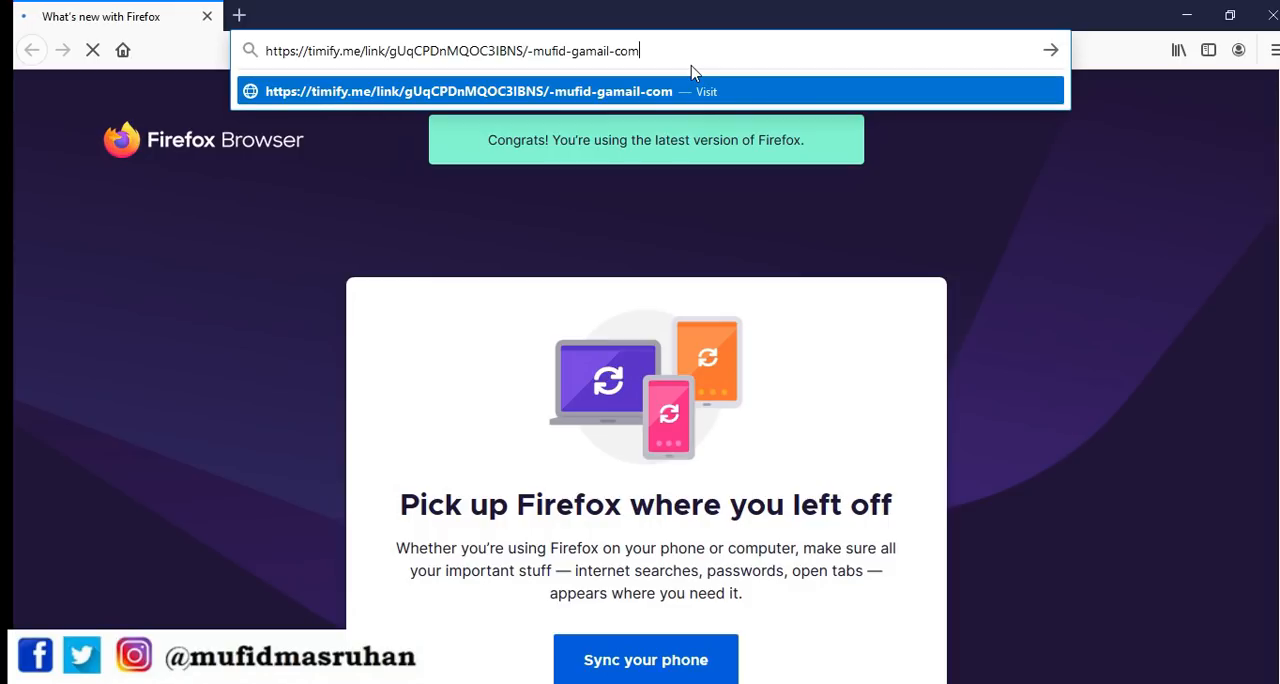
{"action": "key", "text": "Return"}
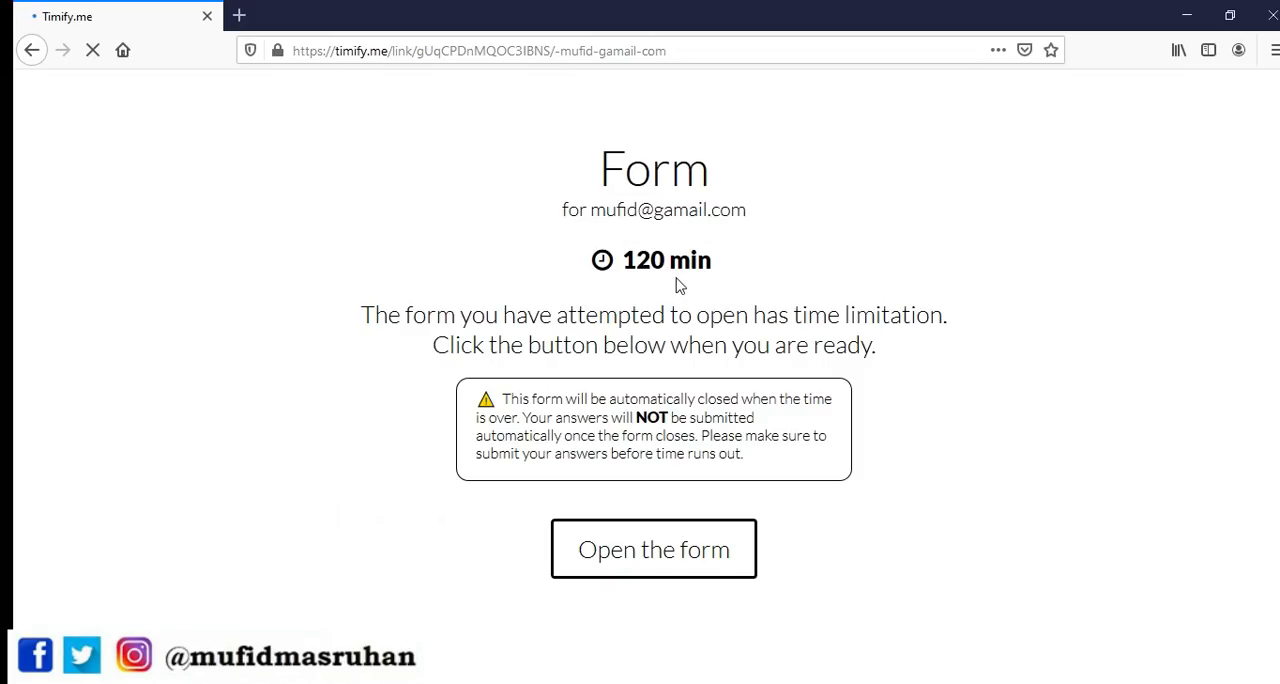
{"action": "left_click", "coordinate": [666, 557]}
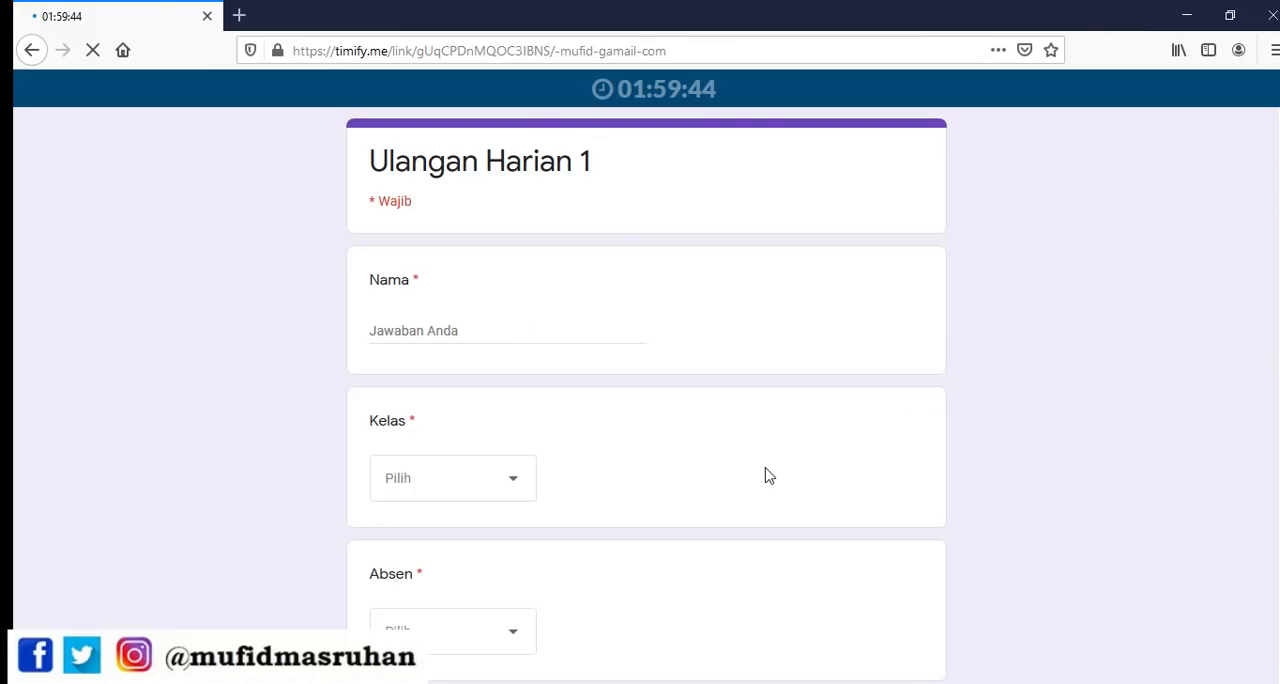
Fill in the respondent's name, choose Kelas KGSP 2 and Absen 4, and continue to the token page
{"action": "left_click", "coordinate": [476, 335]}
{"action": "scroll", "coordinate": [487, 331], "scroll_direction": "down", "scroll_amount": 2}
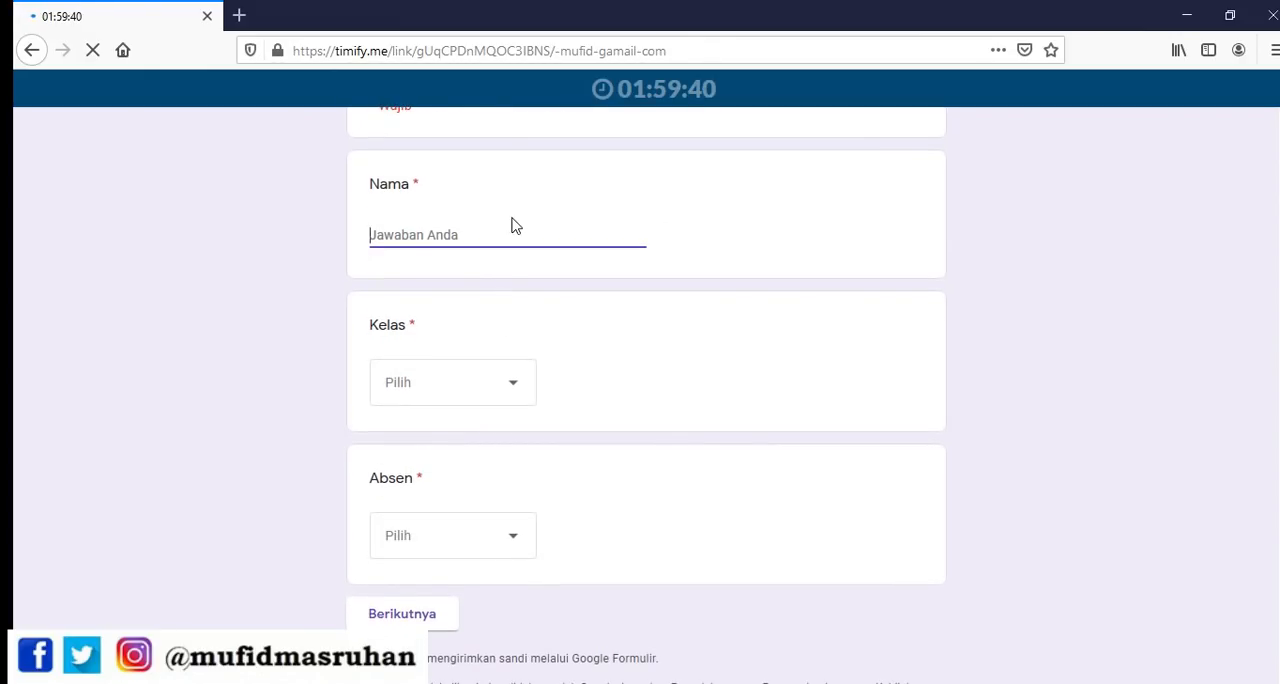
{"action": "scroll", "coordinate": [560, 250], "scroll_direction": "up", "scroll_amount": 2}
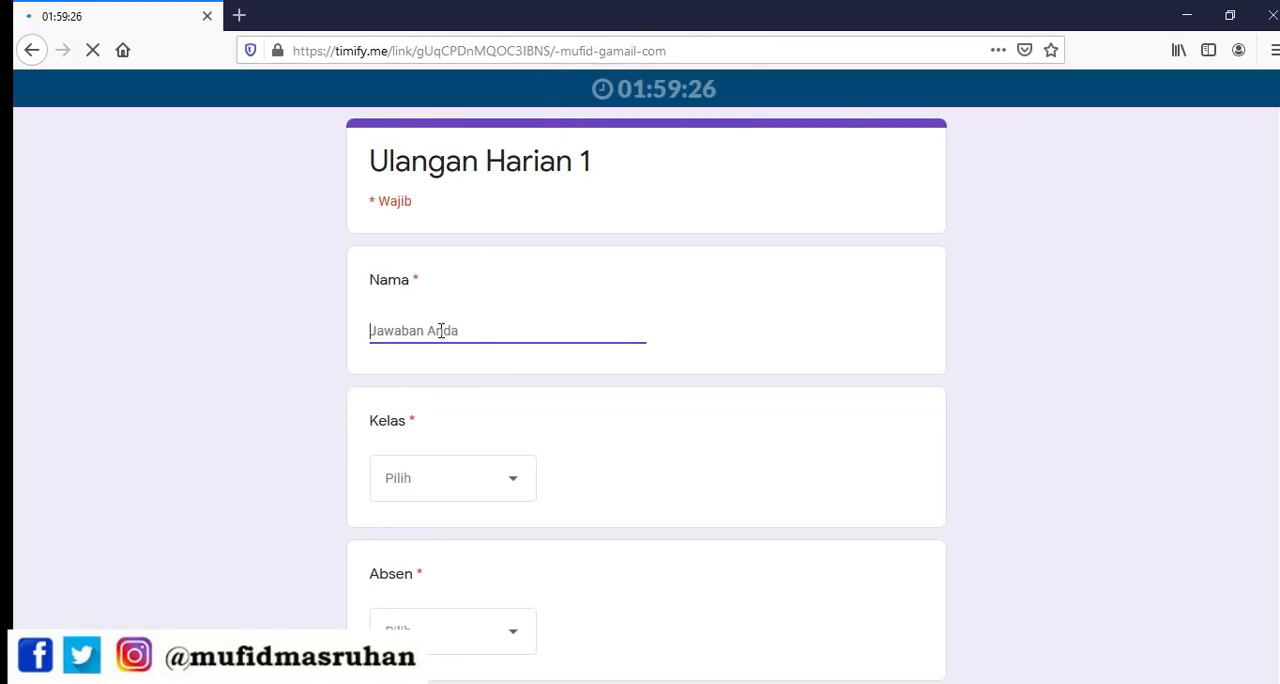
{"action": "type", "text": "mufid"}
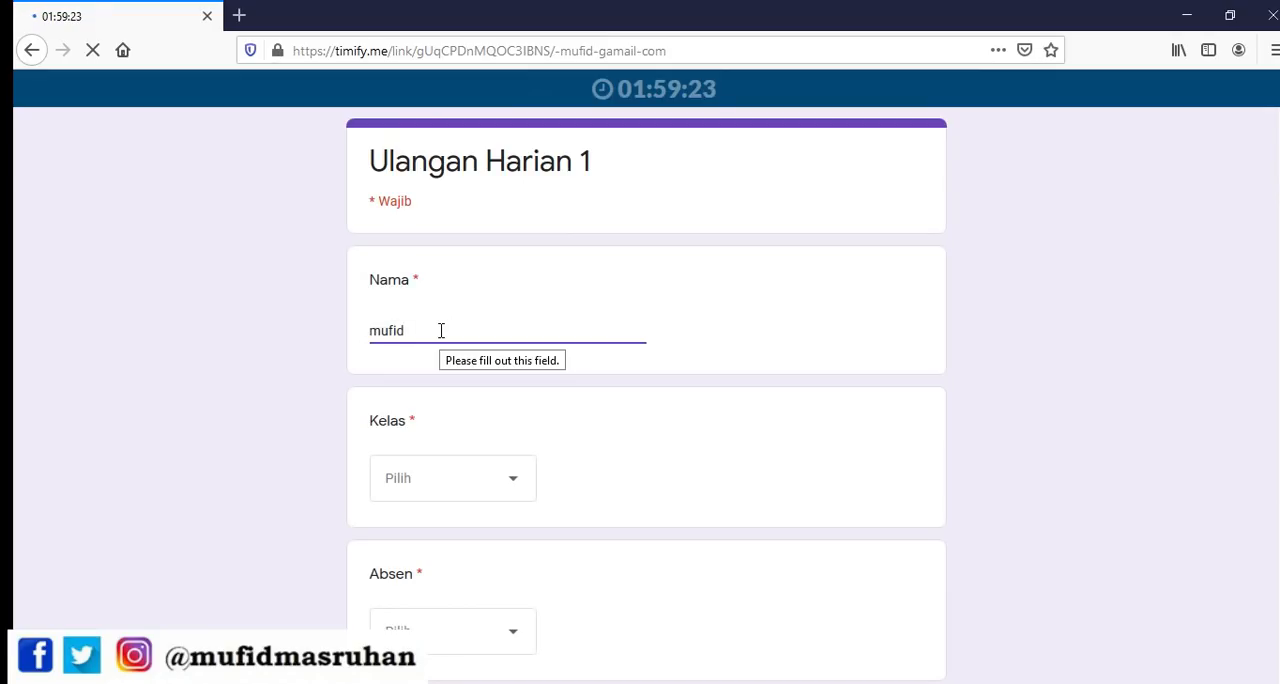
{"action": "scroll", "coordinate": [450, 400], "scroll_direction": "down", "scroll_amount": 2}
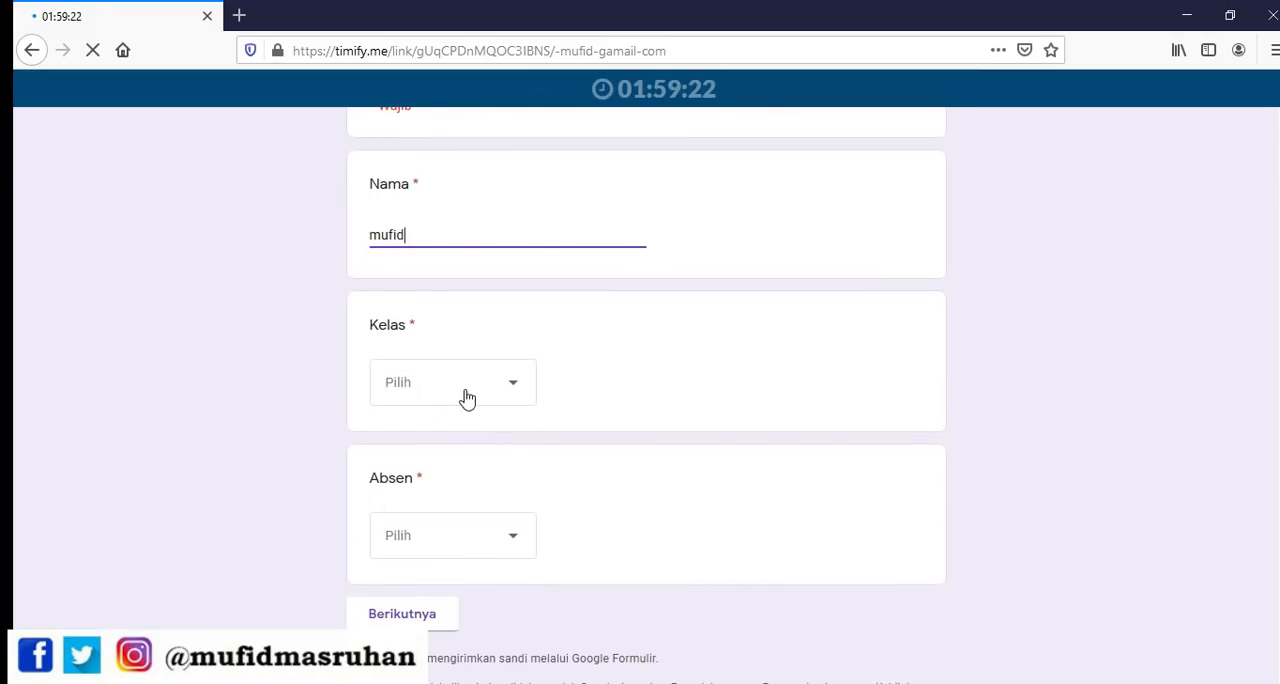
{"action": "left_click", "coordinate": [463, 395]}
{"action": "left_click", "coordinate": [425, 270]}
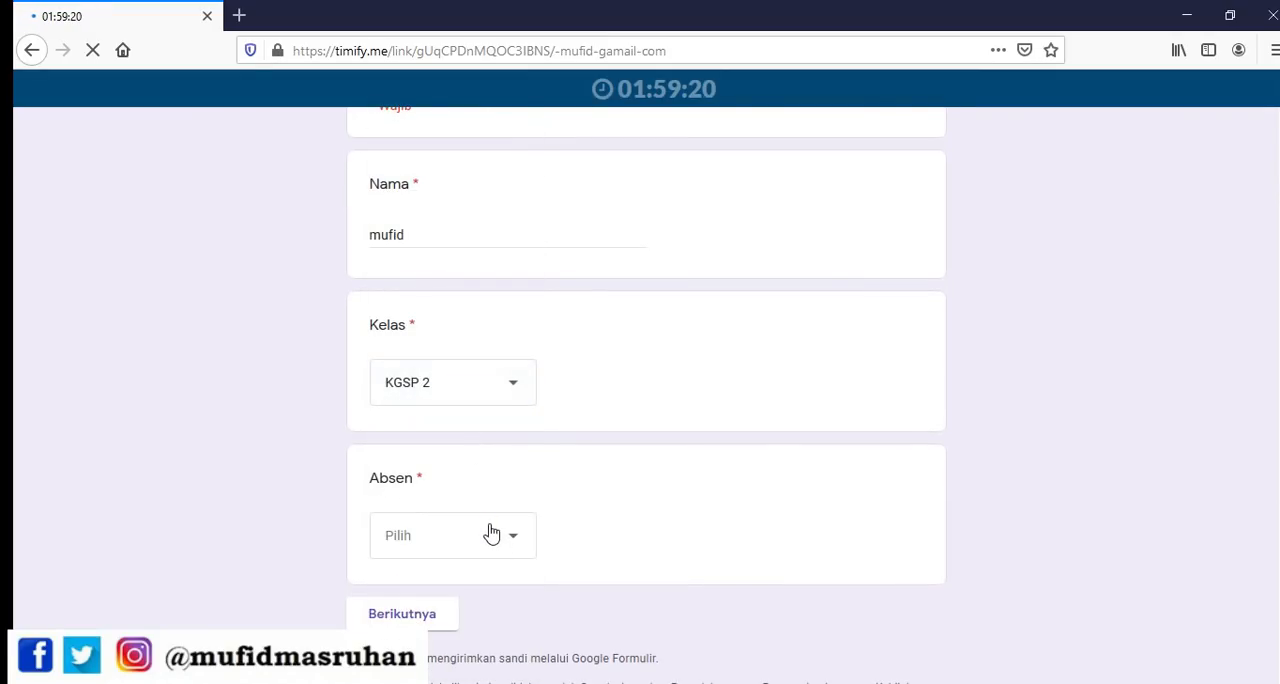
{"action": "left_click", "coordinate": [489, 531]}
{"action": "left_click", "coordinate": [440, 371]}
{"action": "scroll", "coordinate": [445, 440], "scroll_direction": "down", "scroll_amount": 2}
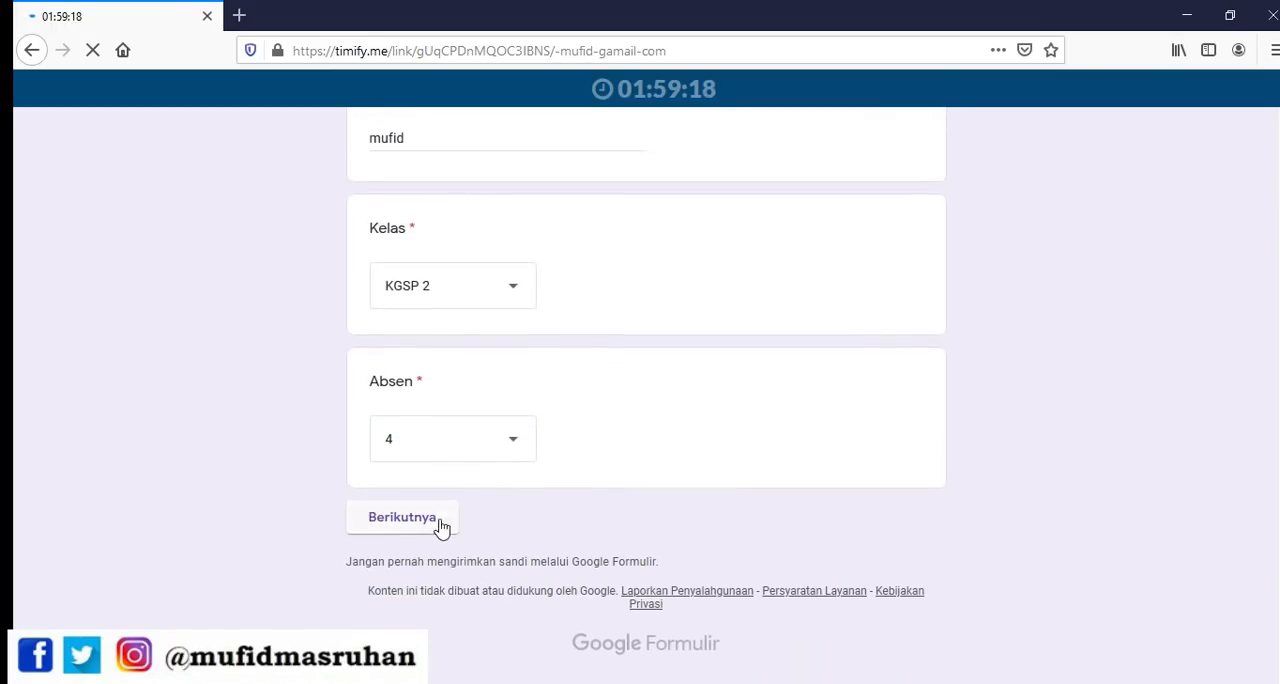
{"action": "left_click", "coordinate": [433, 527]}
Enter the access token in the Kode field and continue to the quiz questions
{"action": "left_click", "coordinate": [428, 372]}
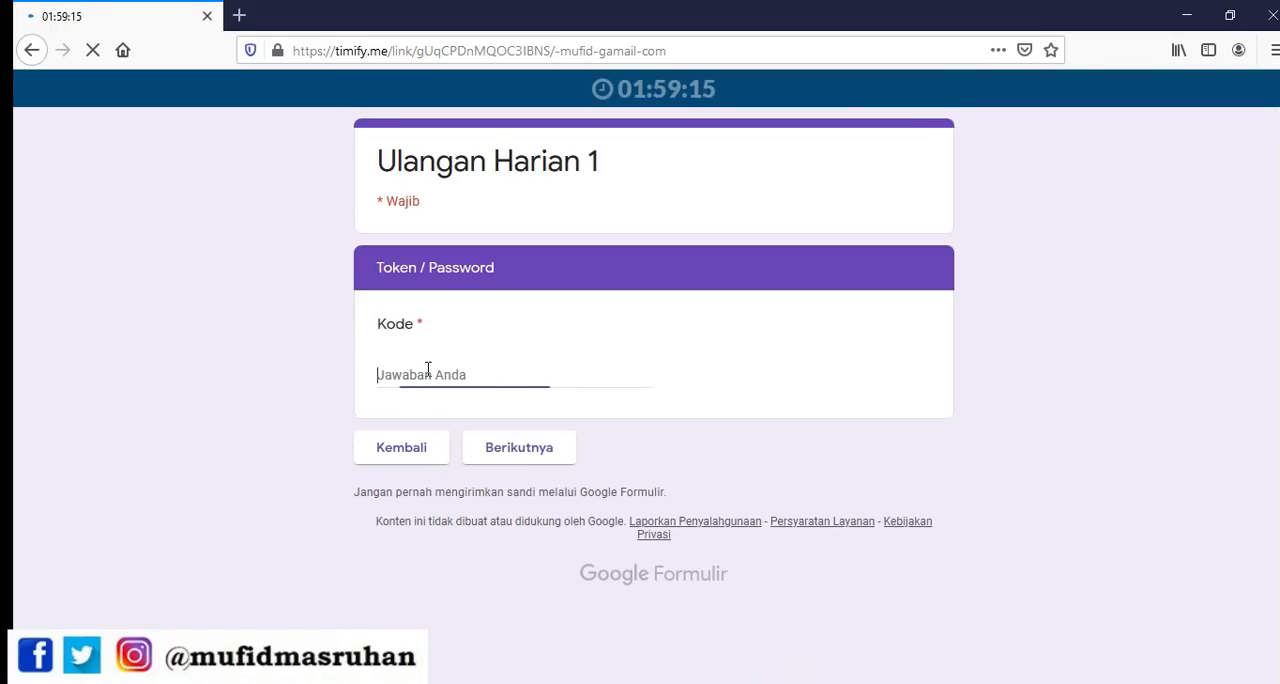
{"action": "left_click", "coordinate": [526, 453]}
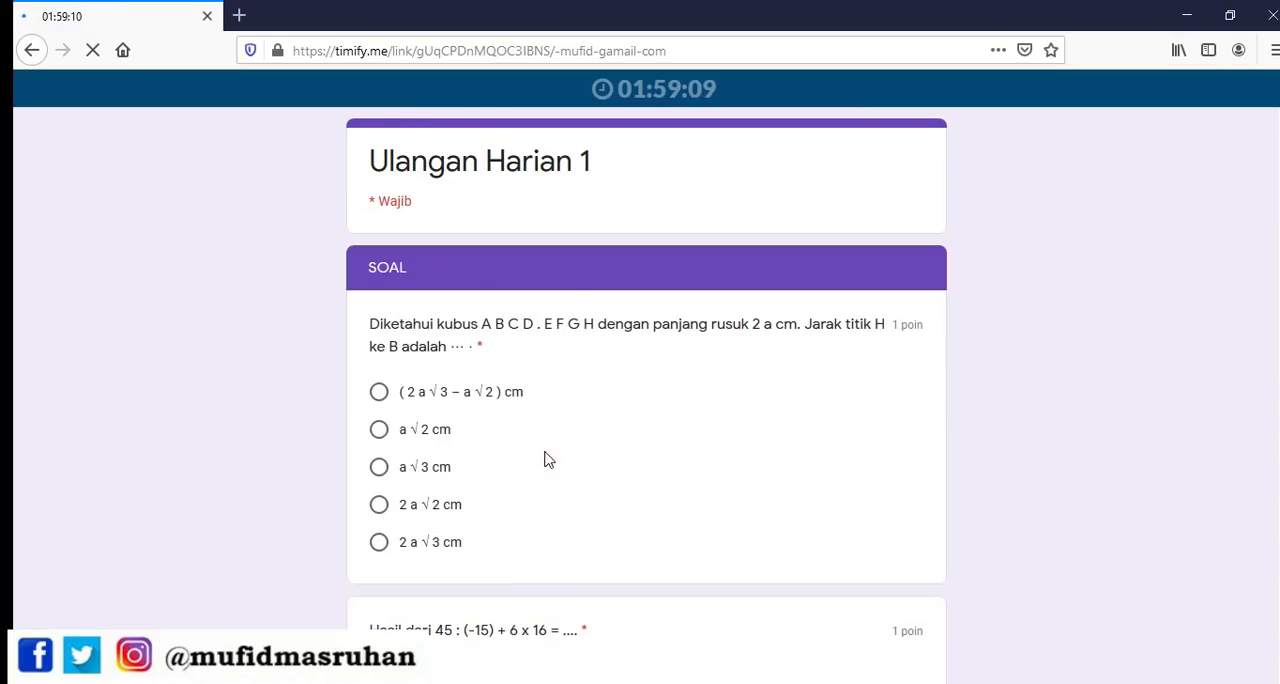
Look through the SOAL section, answer the 45 : (-15) + 6 x 16 question with "e, 90" and the 8 cm cube question with "8 cm"
{"action": "scroll", "coordinate": [575, 425], "scroll_direction": "down", "scroll_amount": 15}
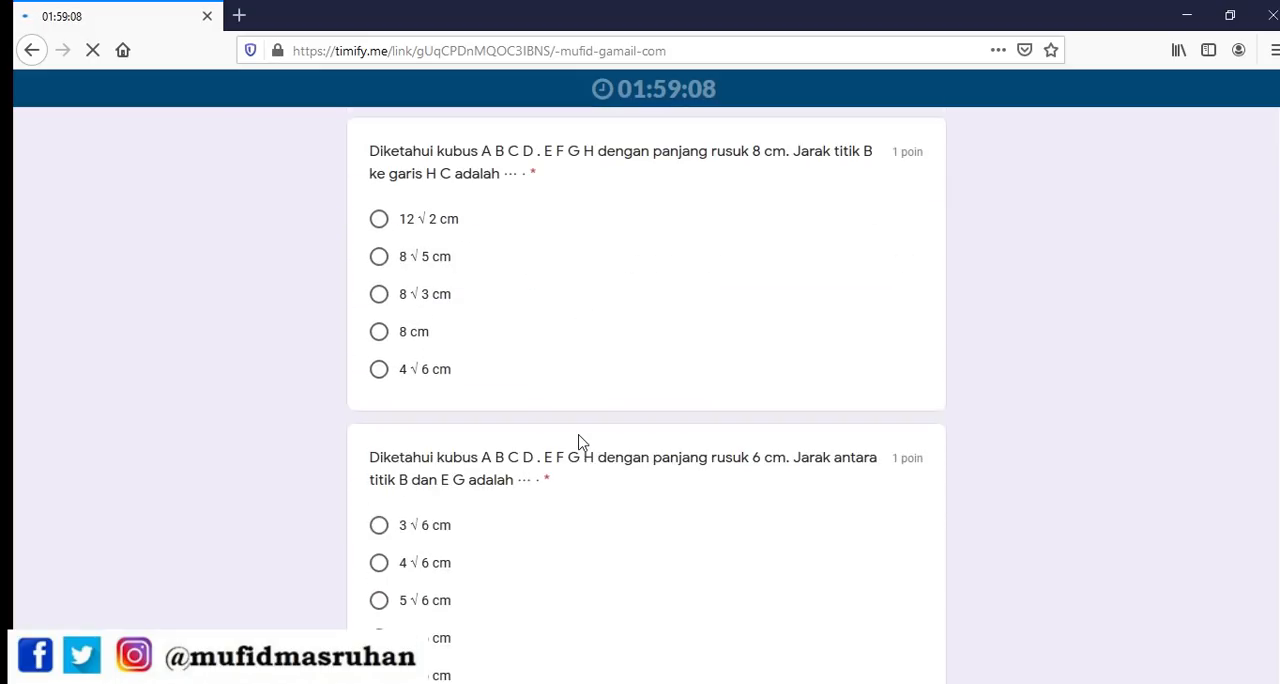
{"action": "scroll", "coordinate": [600, 560], "scroll_direction": "down", "scroll_amount": 10}
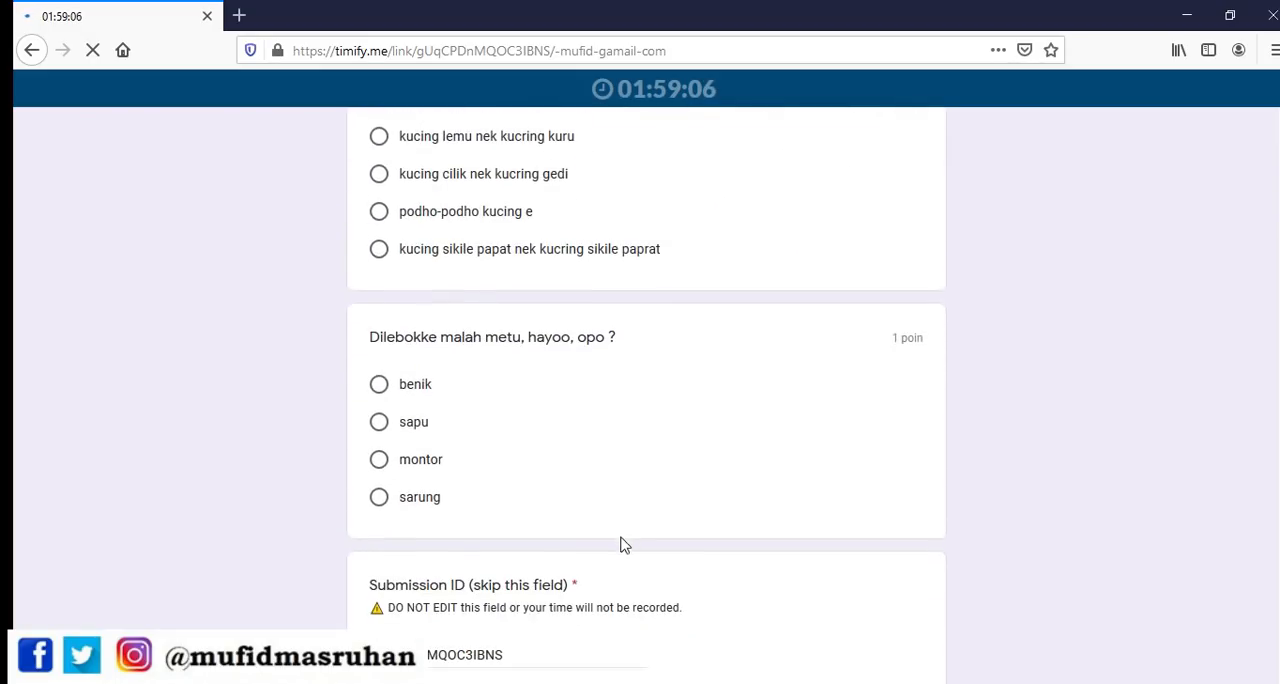
{"action": "scroll", "coordinate": [423, 380], "scroll_direction": "up", "scroll_amount": 20}
{"action": "scroll", "coordinate": [391, 266], "scroll_direction": "up", "scroll_amount": 5}
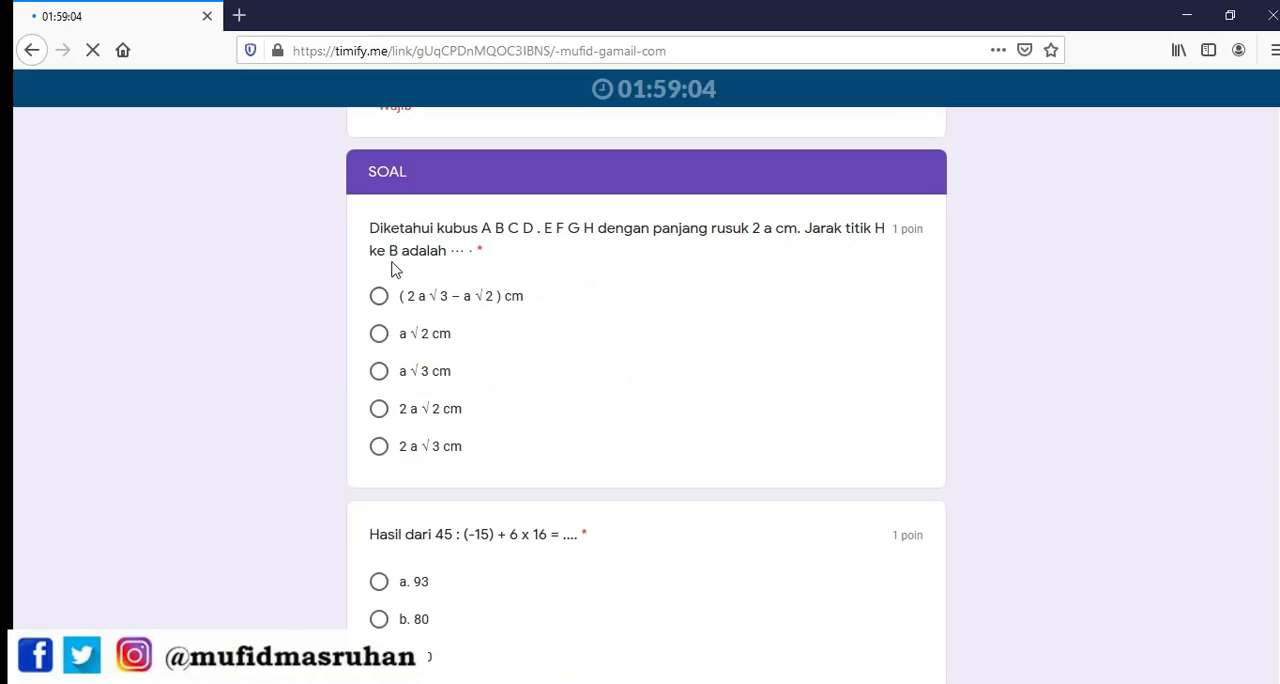
{"action": "scroll", "coordinate": [400, 380], "scroll_direction": "down", "scroll_amount": 5}
{"action": "left_click", "coordinate": [380, 449]}
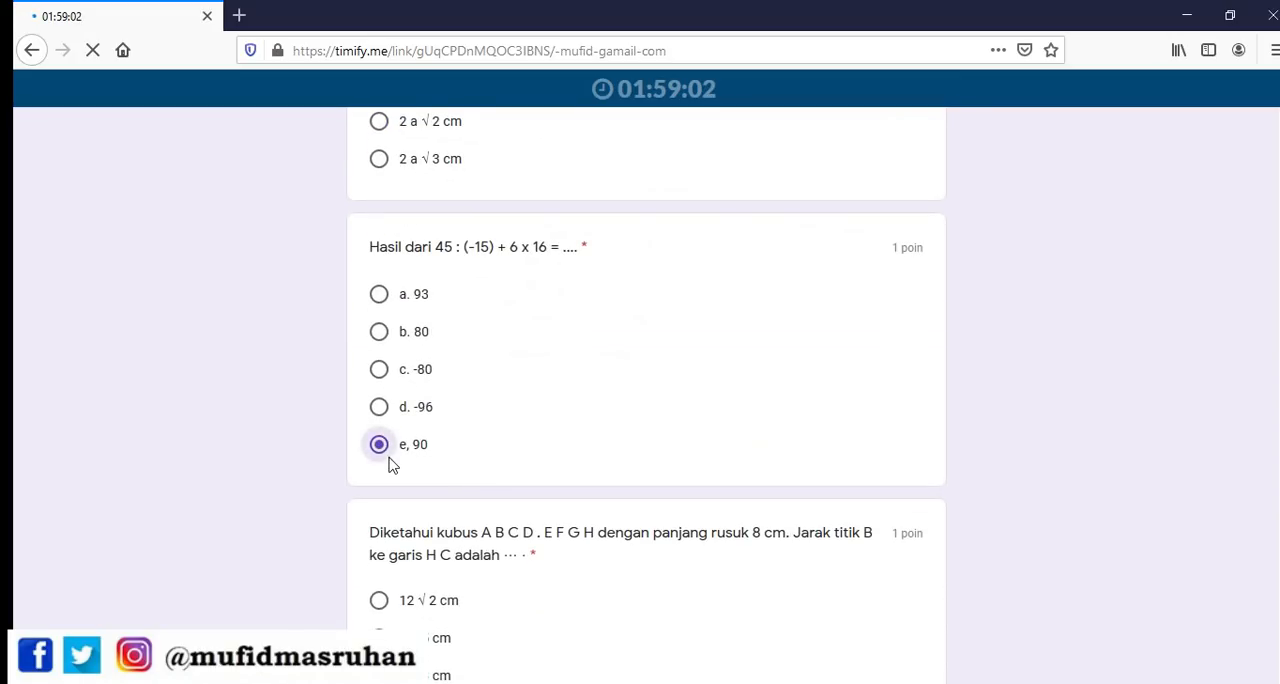
{"action": "scroll", "coordinate": [385, 445], "scroll_direction": "down", "scroll_amount": 5}
{"action": "left_click", "coordinate": [380, 428]}
Answer the 6 cm cube question, choose L"(3,1) for the translation and rotation question, and 18 bilangan for the even-number question
{"action": "scroll", "coordinate": [381, 430], "scroll_direction": "down", "scroll_amount": 3}
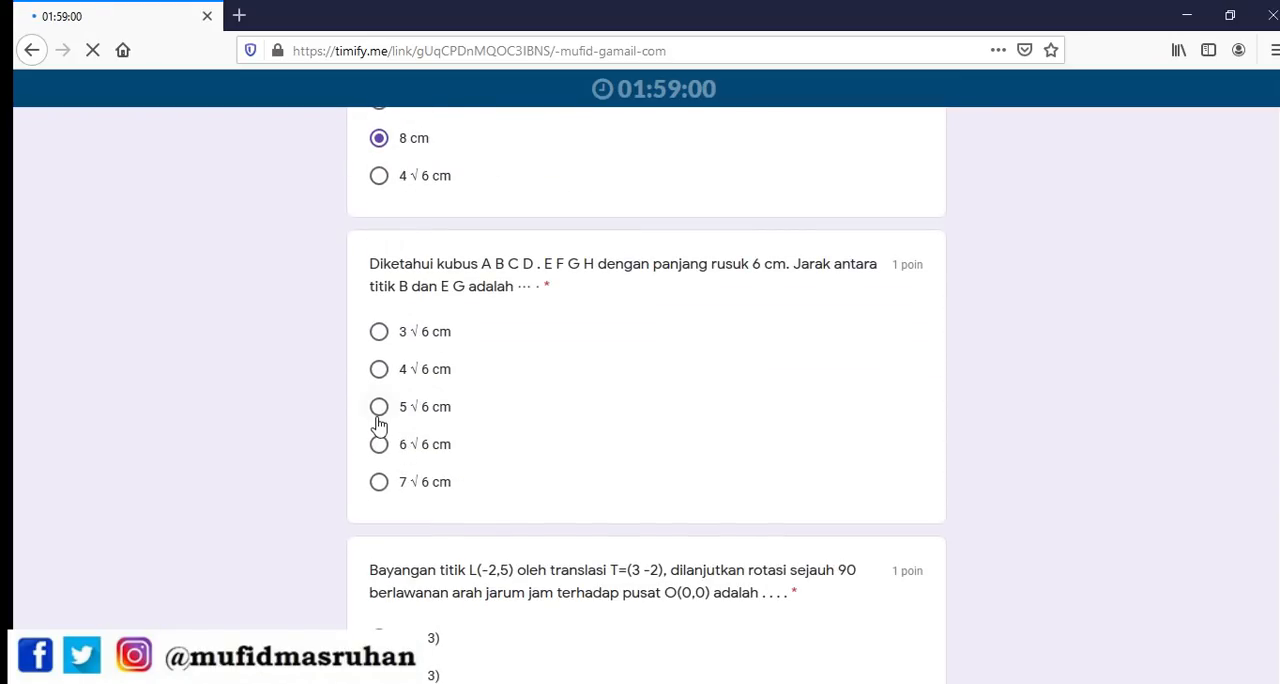
{"action": "left_click", "coordinate": [380, 426]}
{"action": "scroll", "coordinate": [388, 470], "scroll_direction": "down", "scroll_amount": 3}
{"action": "left_click", "coordinate": [379, 463]}
{"action": "scroll", "coordinate": [381, 470], "scroll_direction": "down", "scroll_amount": 4}
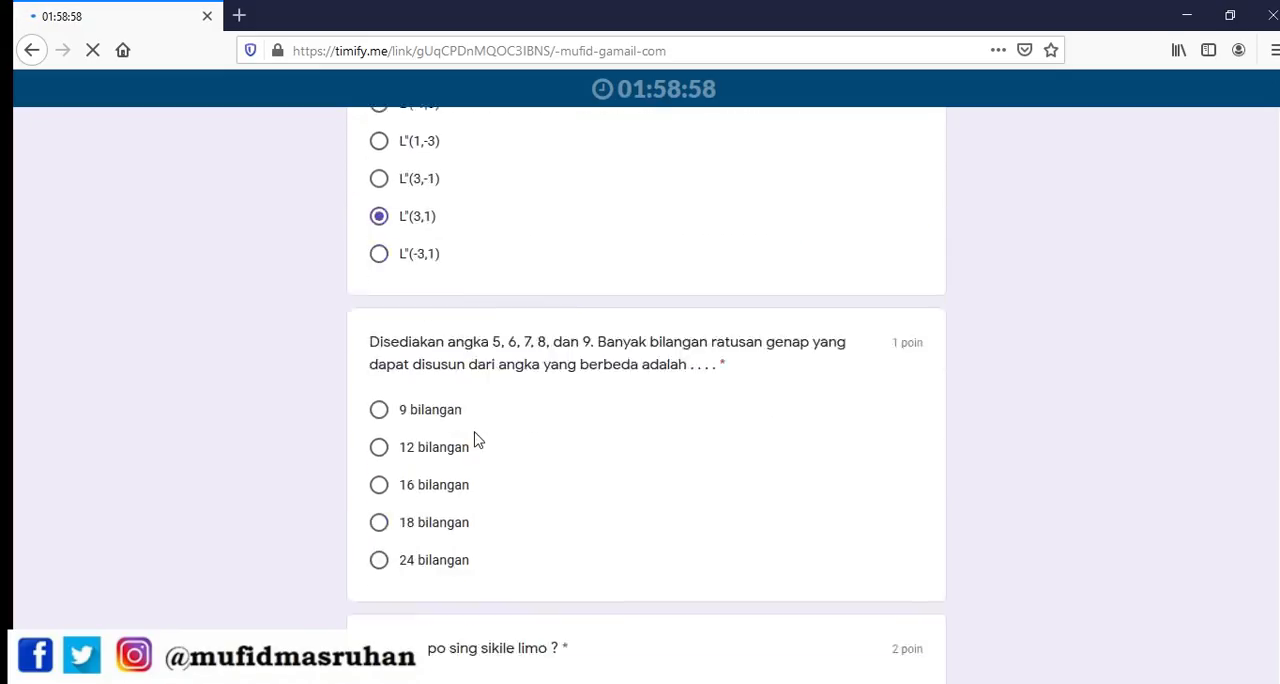
{"action": "left_click", "coordinate": [380, 386]}
Answer the three riddle questions with "Tikus", "kucing cilik nek kucring gedi" and "montor"
{"action": "scroll", "coordinate": [457, 458], "scroll_direction": "down", "scroll_amount": 3}
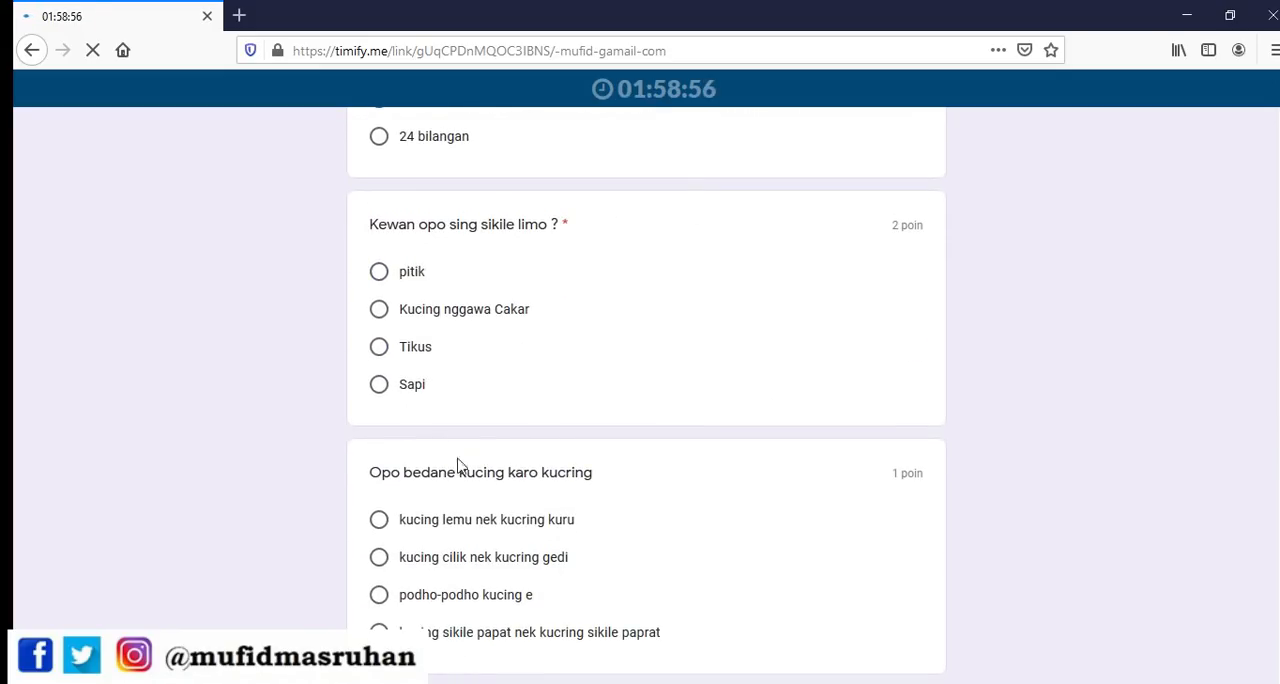
{"action": "left_click", "coordinate": [383, 346]}
{"action": "scroll", "coordinate": [455, 418], "scroll_direction": "down", "scroll_amount": 3}
{"action": "left_click", "coordinate": [379, 269]}
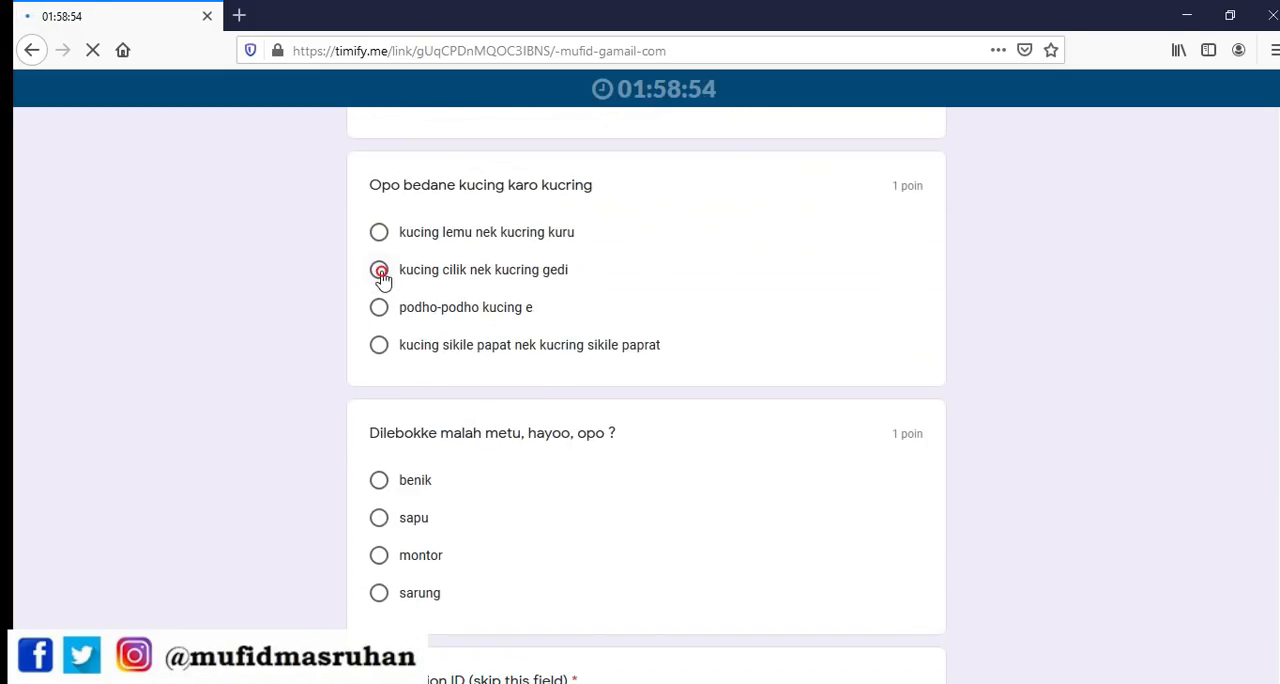
{"action": "scroll", "coordinate": [400, 408], "scroll_direction": "down", "scroll_amount": 2}
{"action": "left_click", "coordinate": [379, 364]}
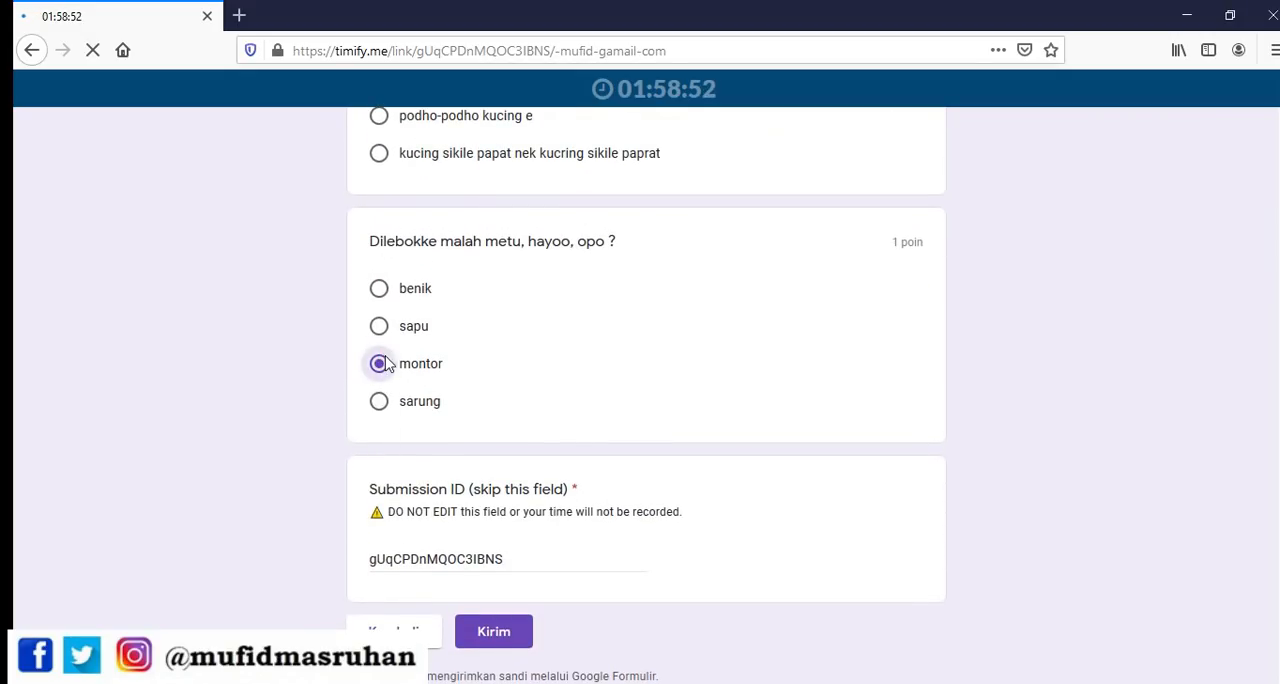
Replace the prefilled Submission ID with the respondent's name in capitals and submit the form
{"action": "left_click", "coordinate": [529, 559]}
{"action": "left_click_drag", "start_coordinate": [529, 559], "coordinate": [180, 545]}
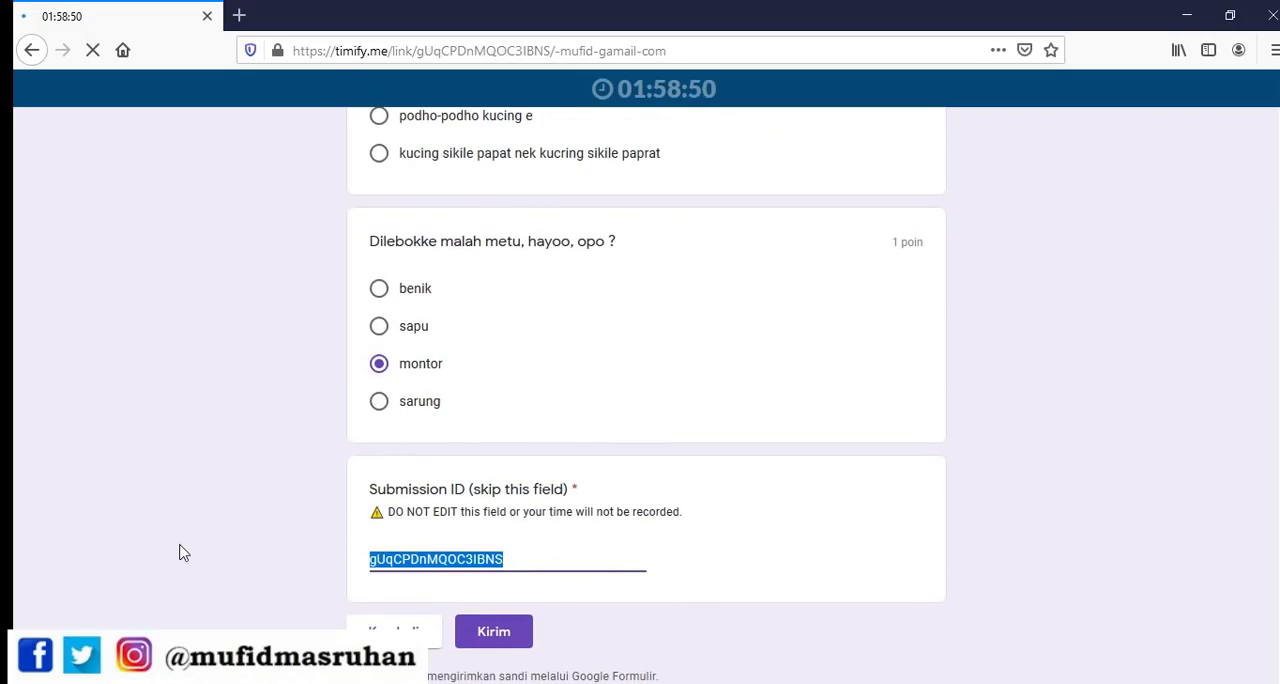
{"action": "type", "text": "M"}
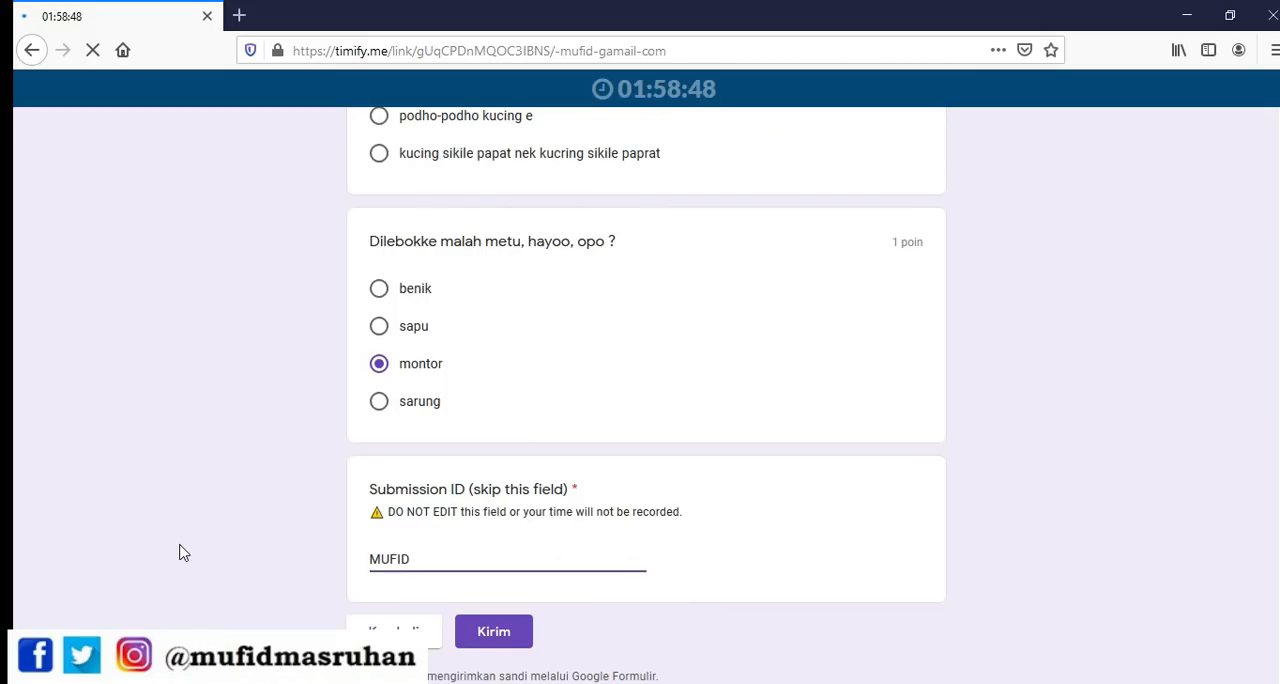
{"action": "type", "text": "UFID"}
{"action": "left_click", "coordinate": [510, 638]}
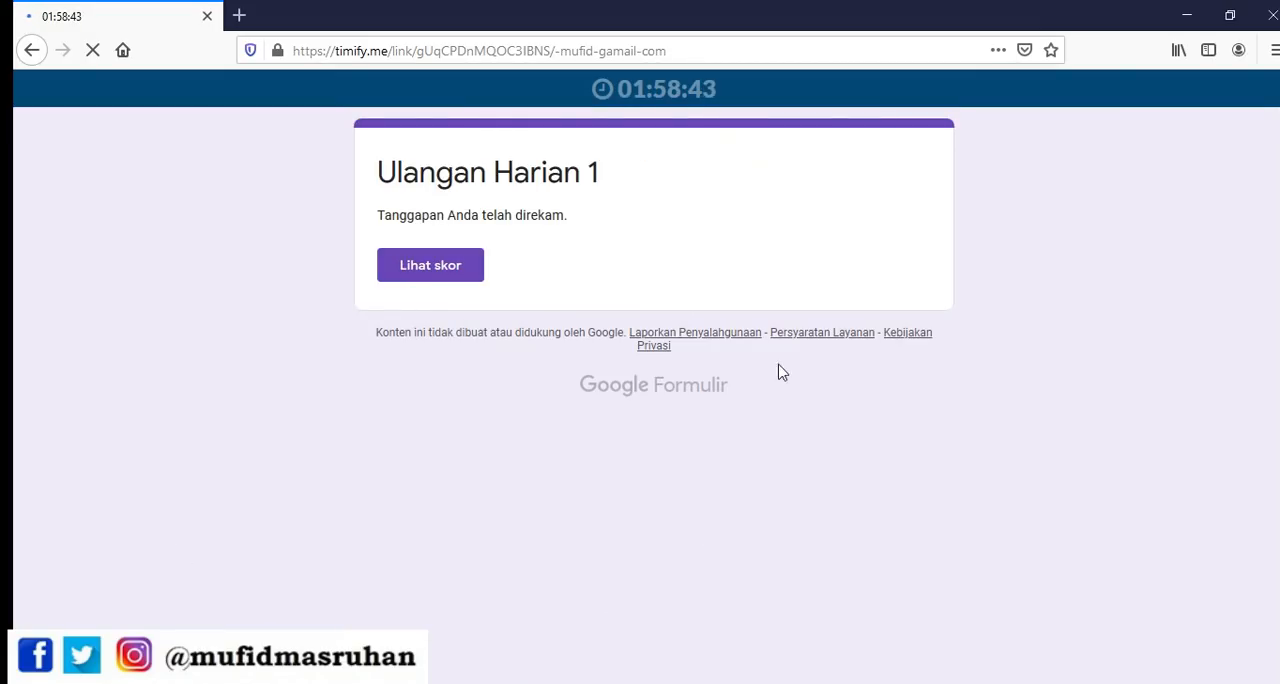
View the quiz score, review the marked answers against the correct ones, and close the score page
{"action": "left_click", "coordinate": [420, 265]}
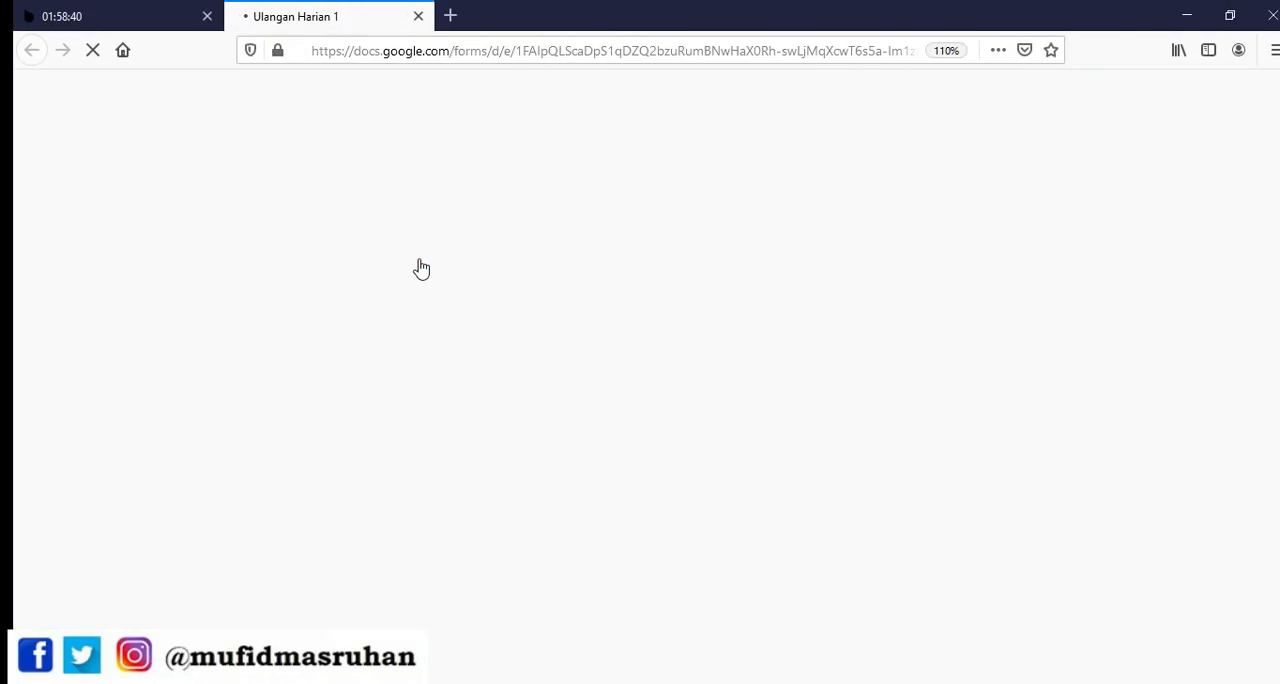
{"action": "scroll", "coordinate": [563, 411], "scroll_direction": "down", "scroll_amount": 15}
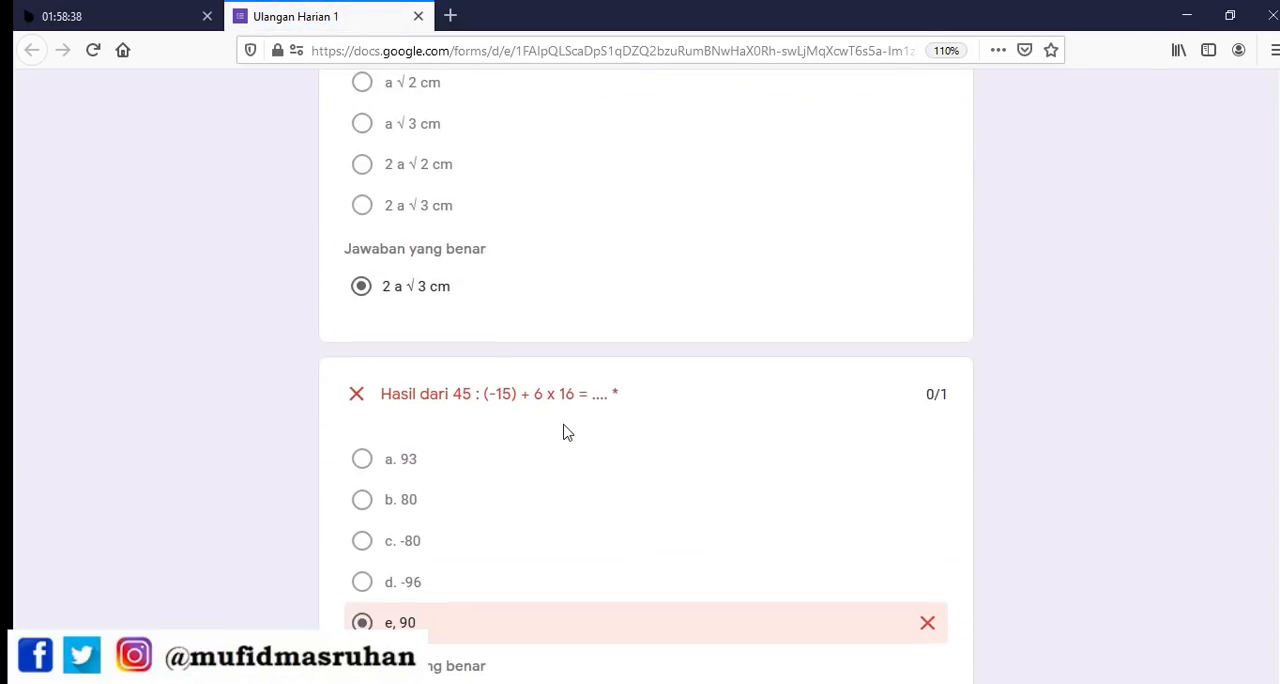
{"action": "scroll", "coordinate": [563, 432], "scroll_direction": "down", "scroll_amount": 20}
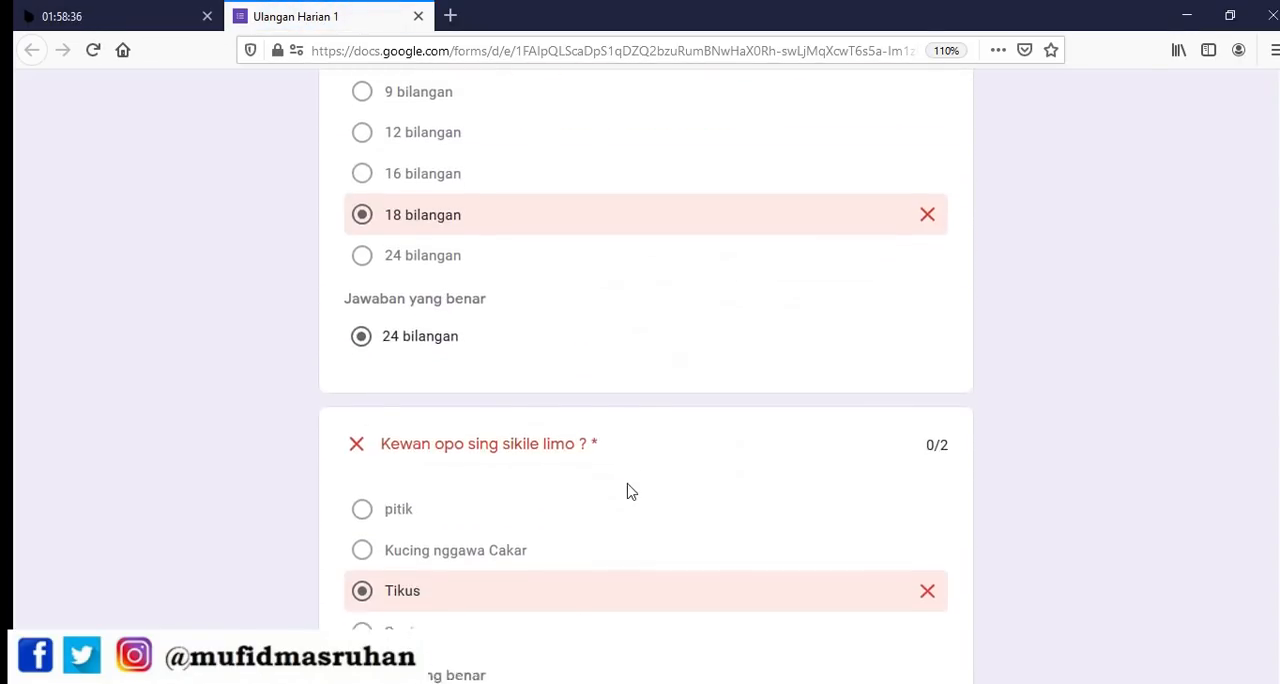
{"action": "scroll", "coordinate": [633, 521], "scroll_direction": "up", "scroll_amount": 15}
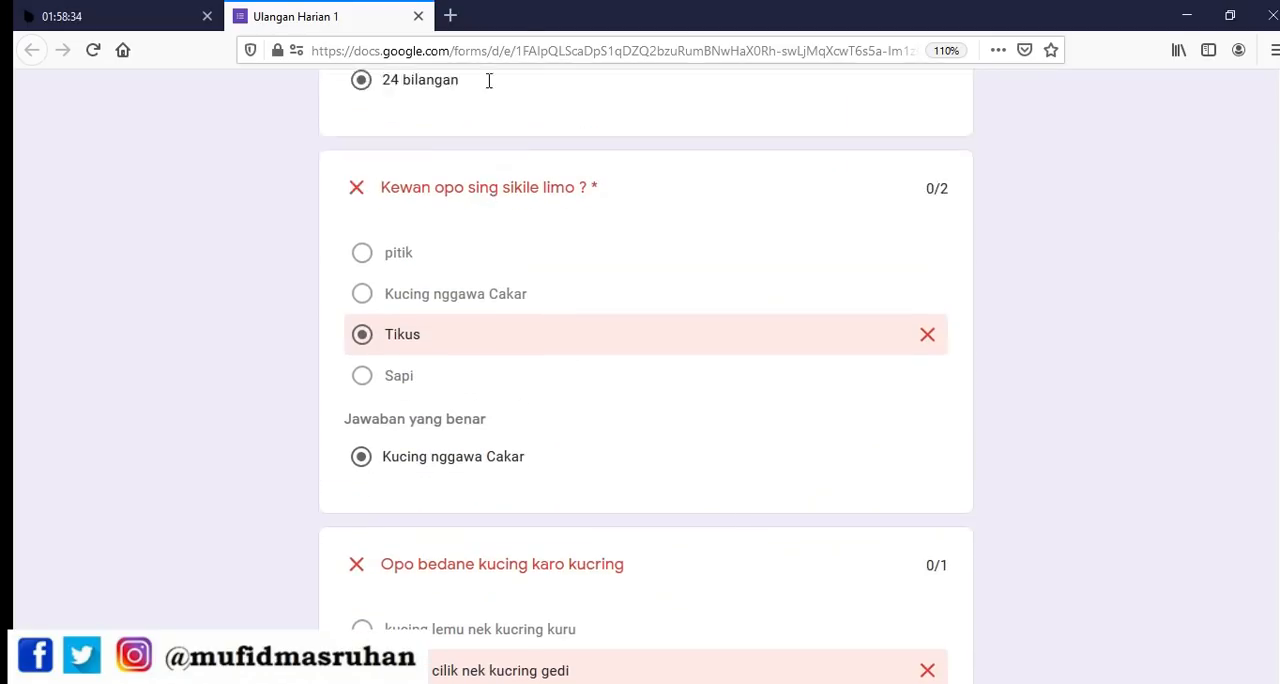
{"action": "left_click", "coordinate": [418, 16]}
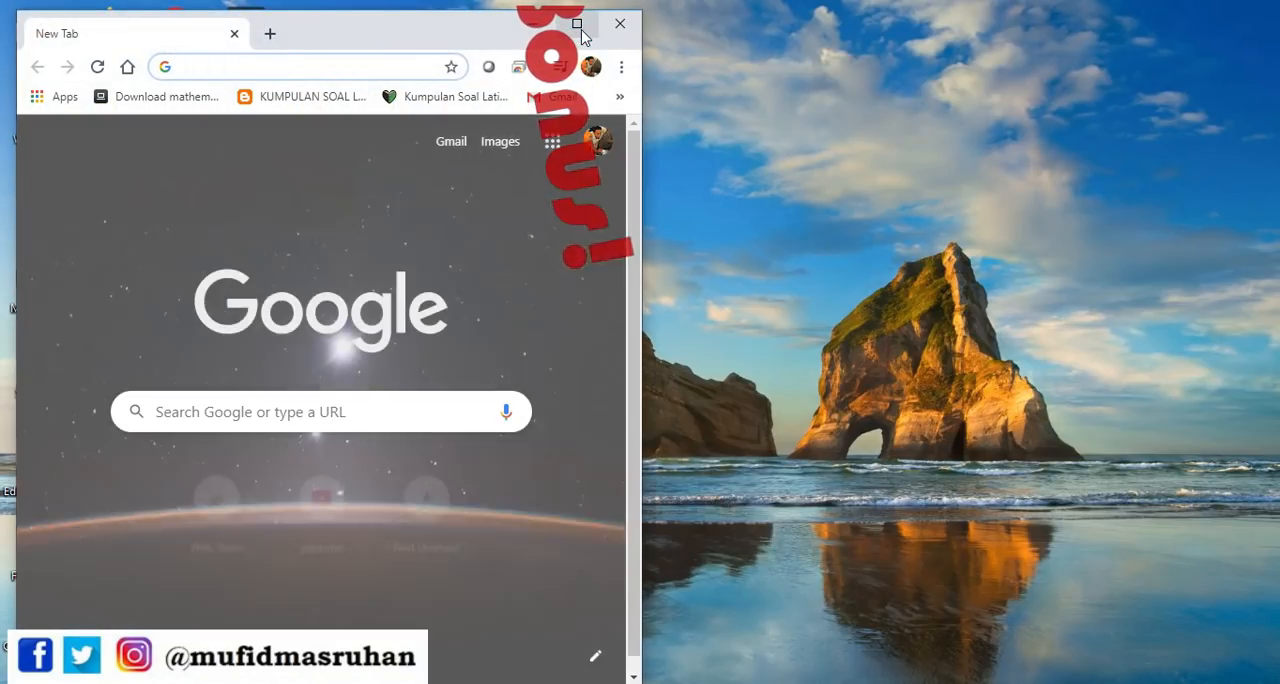
Switch to Chrome, open youtube.com and search for the video author's channel by the author's full name
{"action": "left_click", "coordinate": [572, 23]}
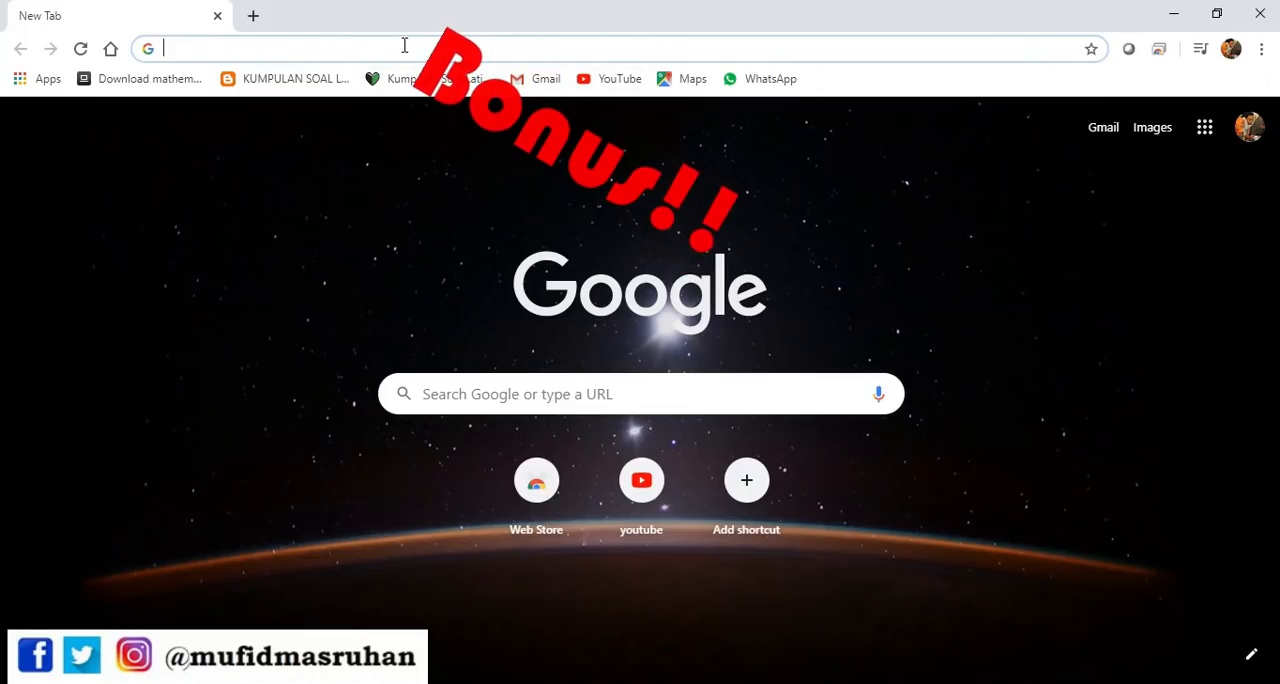
{"action": "type", "text": "youtube.com"}
{"action": "key", "text": "Return"}
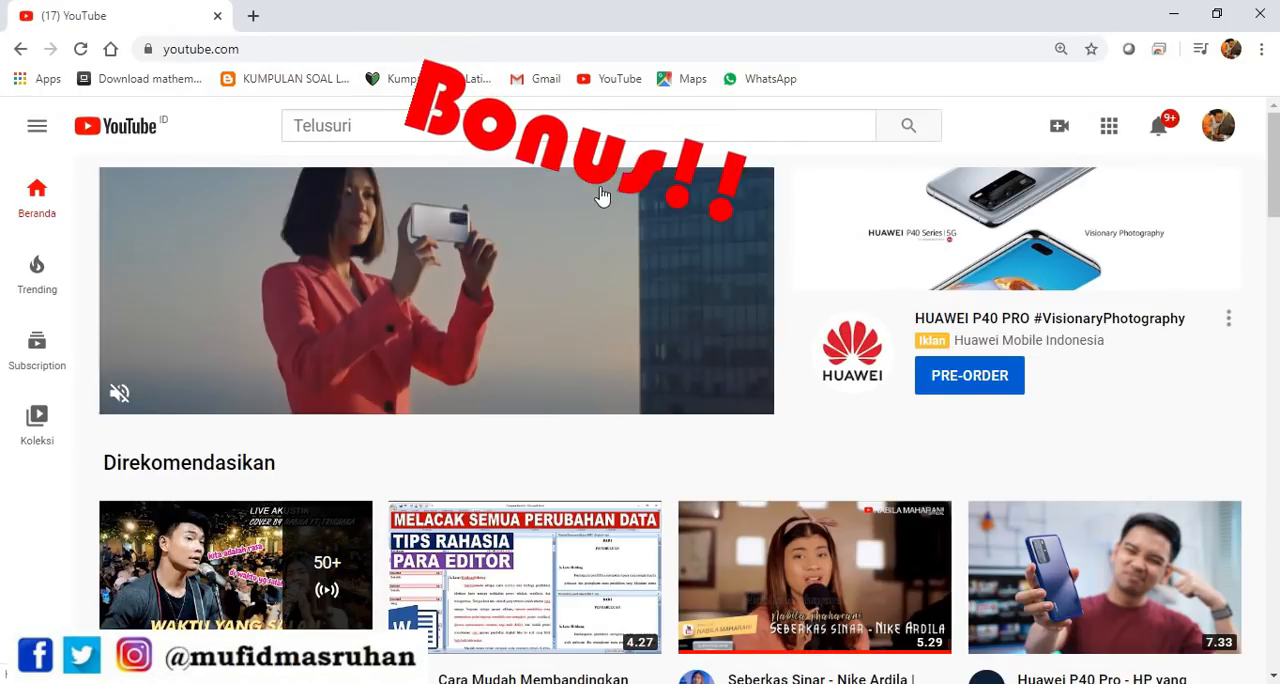
{"action": "left_click", "coordinate": [500, 125]}
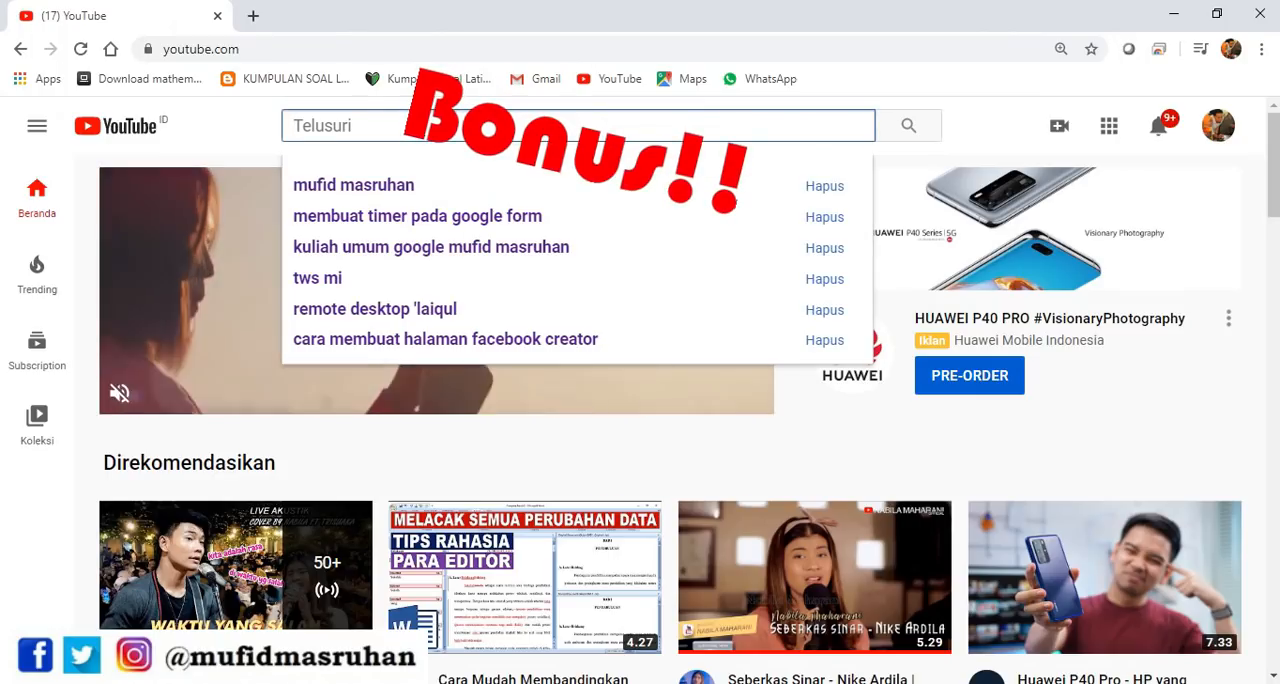
{"action": "type", "text": "mufi"}
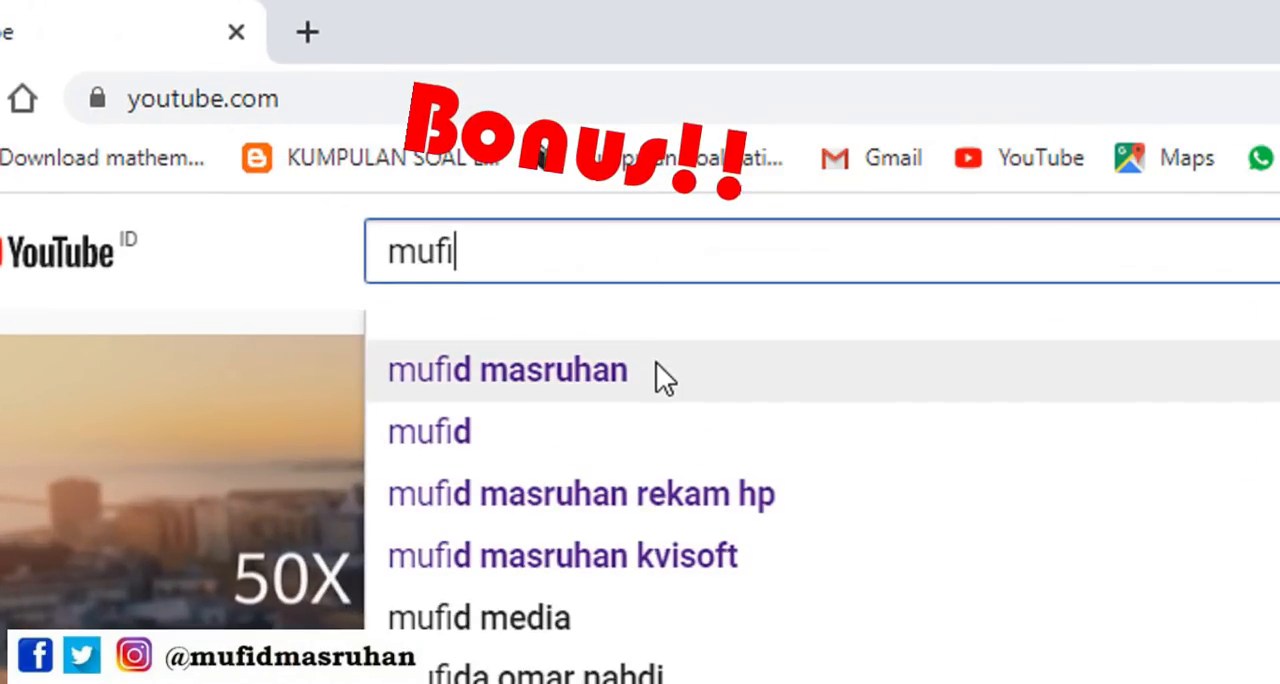
{"action": "left_click", "coordinate": [656, 368]}
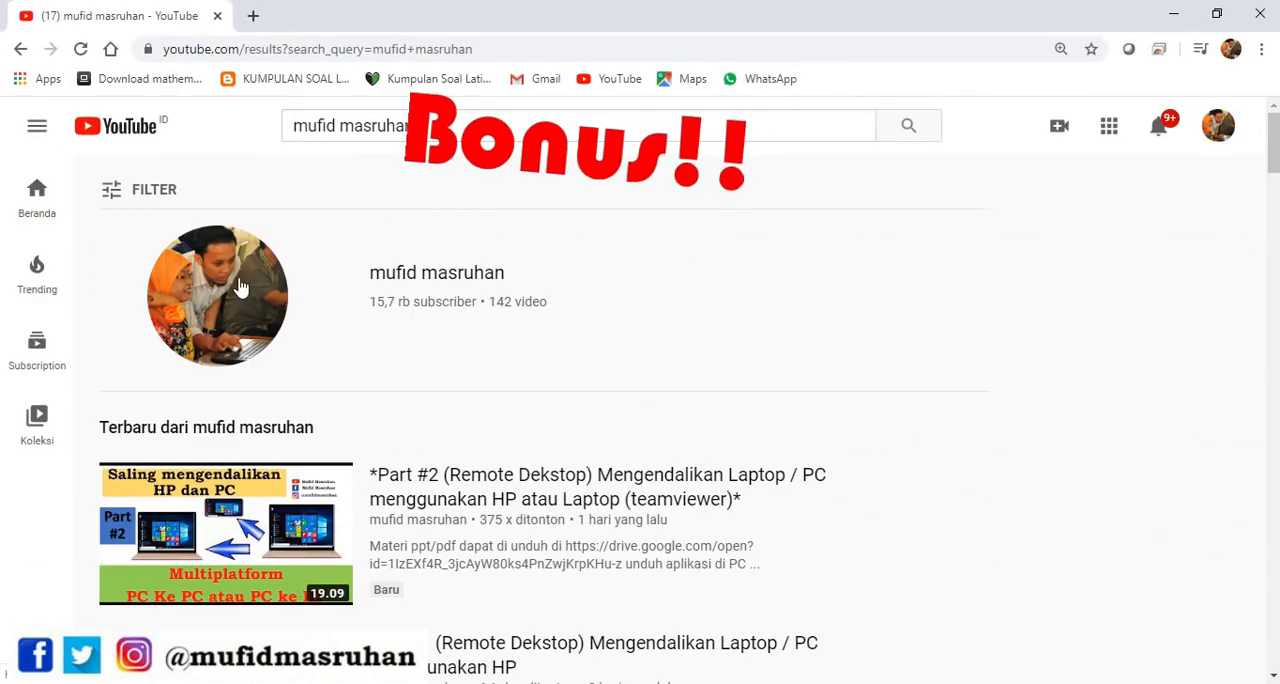
Open the author's channel from the search results and show its playlists
{"action": "left_click", "coordinate": [257, 270]}
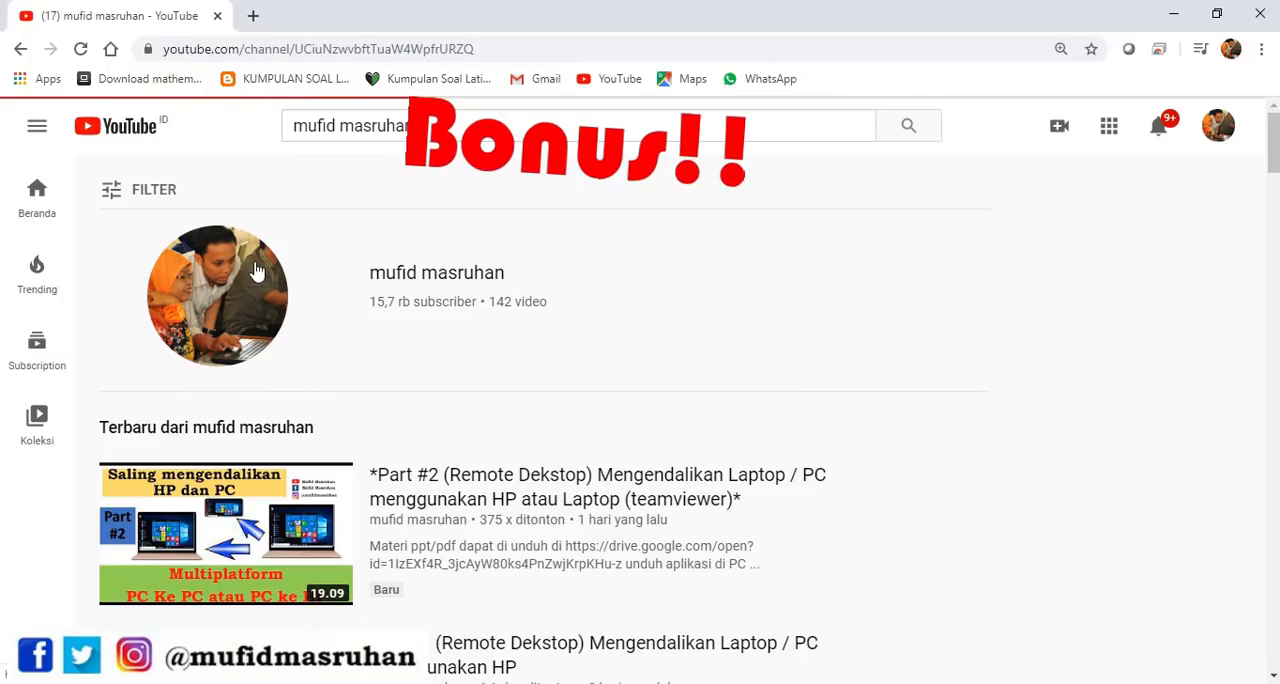
{"action": "scroll", "coordinate": [514, 315], "scroll_direction": "down", "scroll_amount": 2}
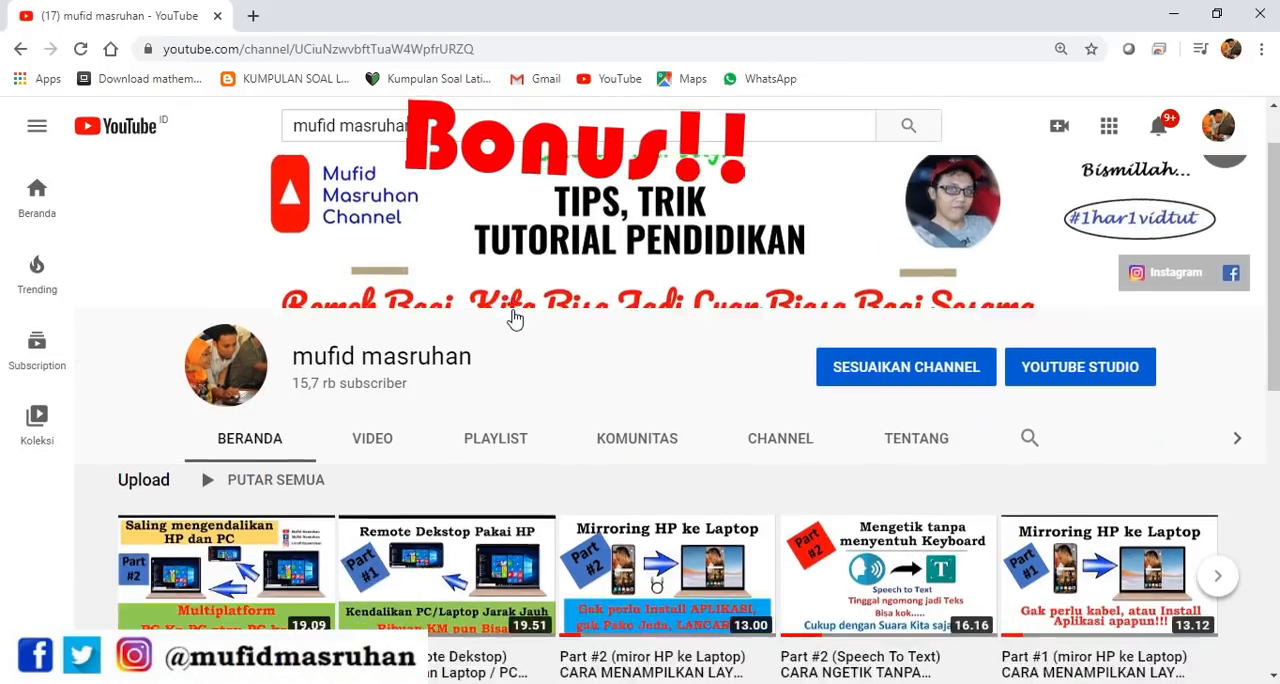
{"action": "scroll", "coordinate": [571, 543], "scroll_direction": "down", "scroll_amount": 1}
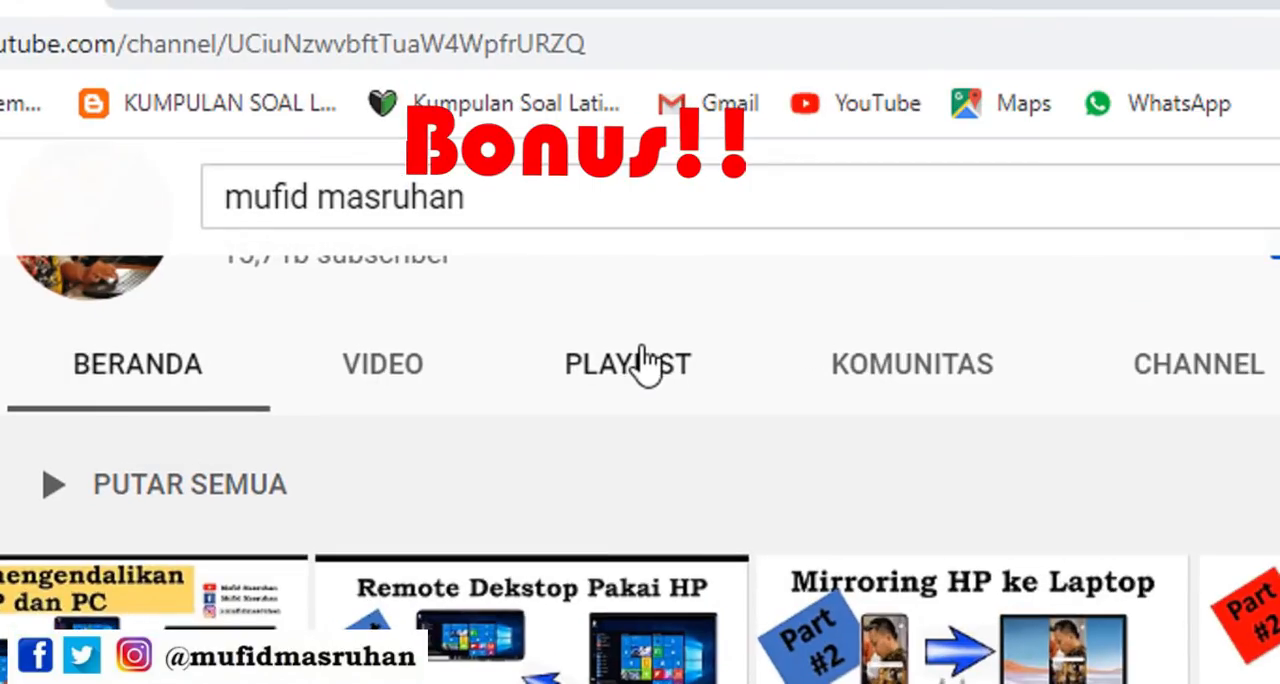
{"action": "left_click", "coordinate": [645, 370]}
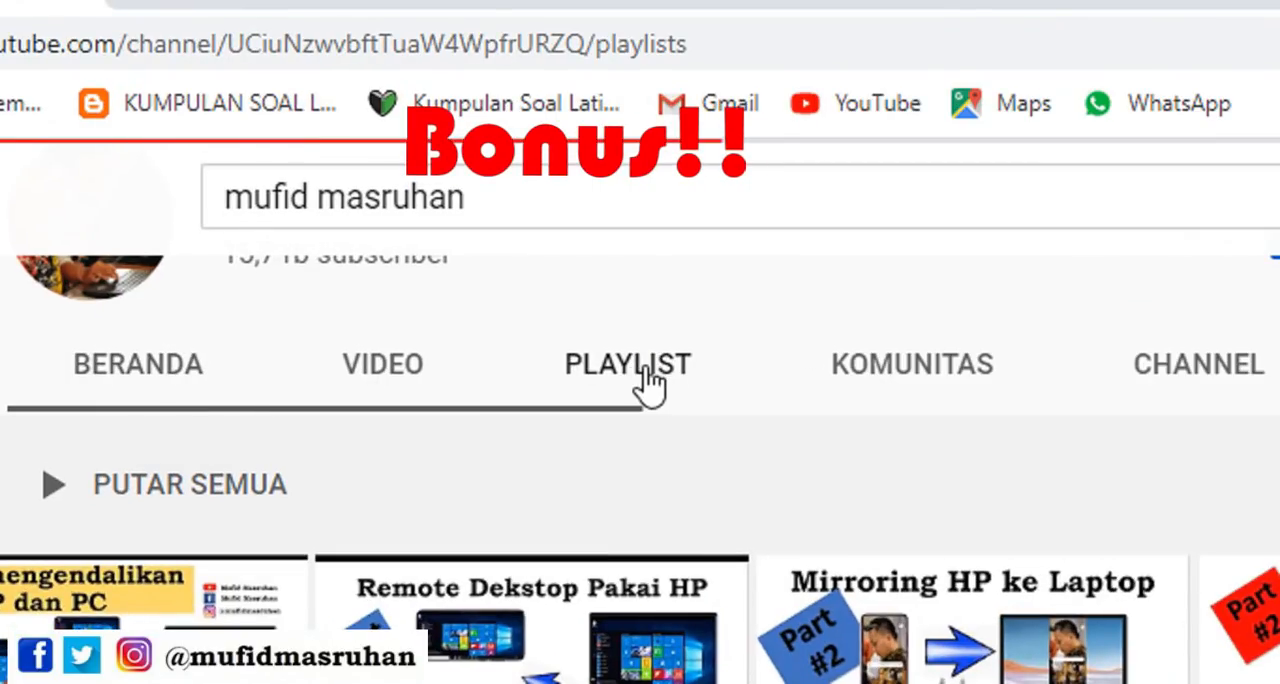
{"action": "scroll", "coordinate": [505, 386], "scroll_direction": "down", "scroll_amount": 2}
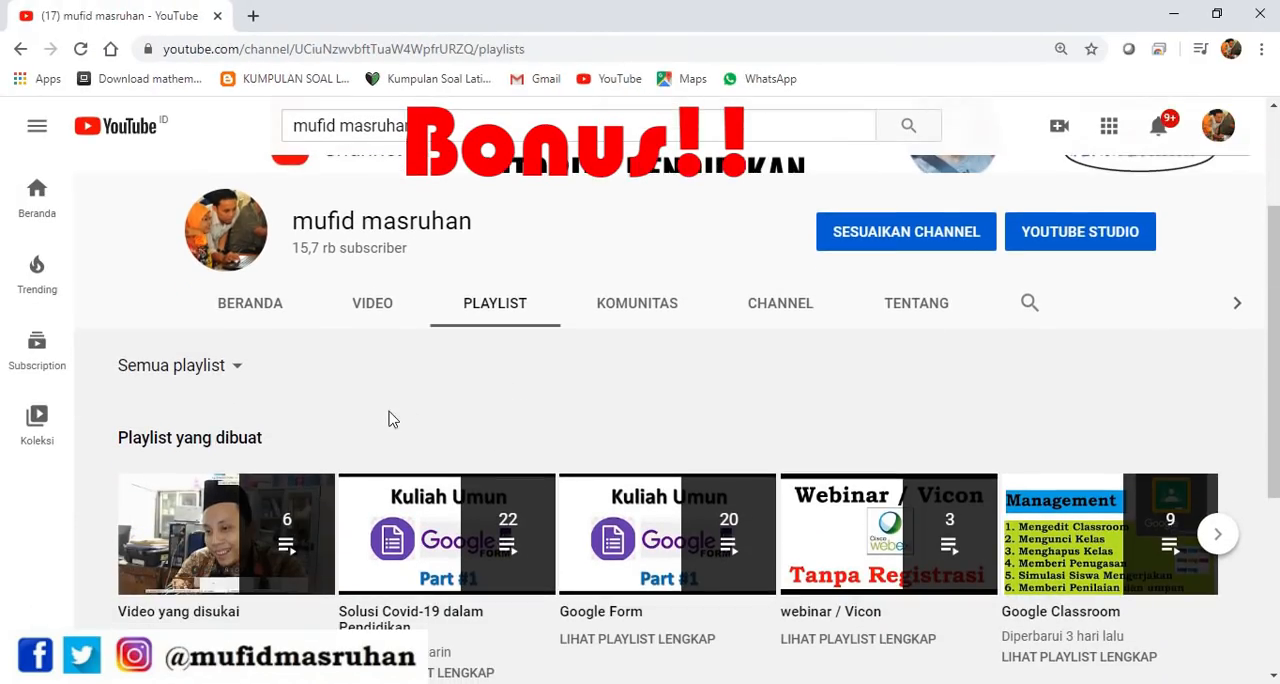
{"action": "scroll", "coordinate": [510, 405], "scroll_direction": "up", "scroll_amount": 1}
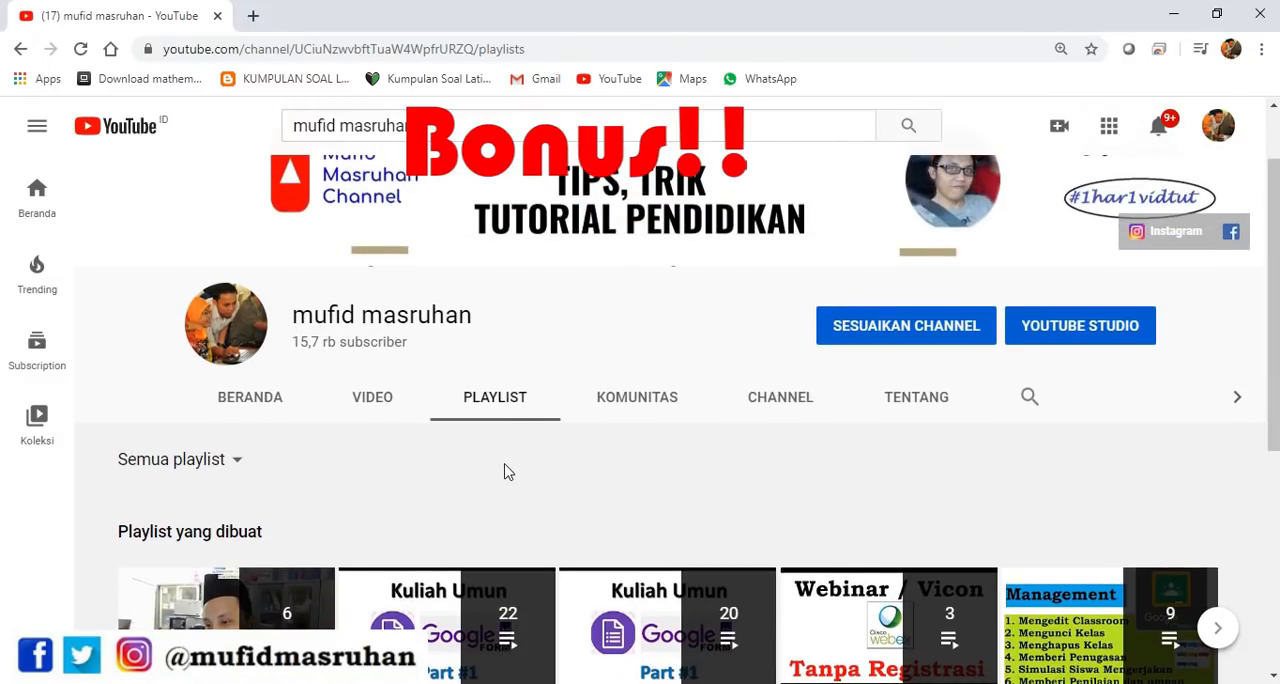
Play the channel's Google Form playlist and pause its first video
{"action": "scroll", "coordinate": [505, 470], "scroll_direction": "down", "scroll_amount": 2}
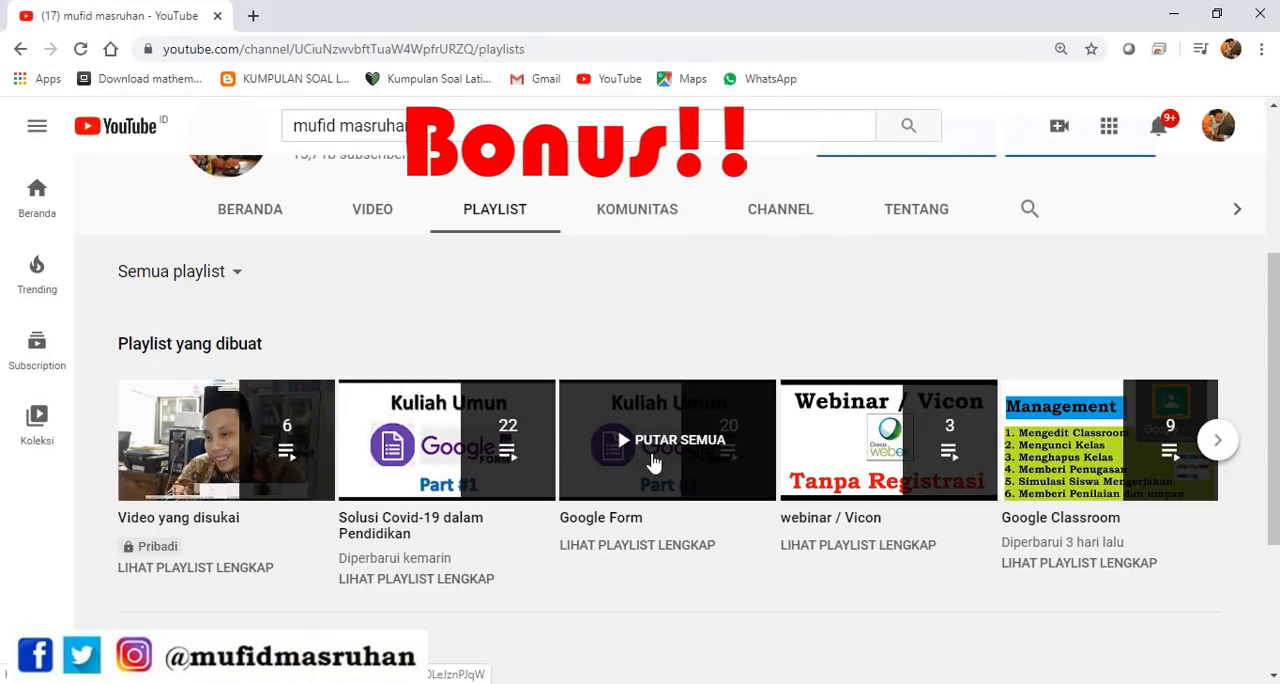
{"action": "left_click", "coordinate": [652, 452]}
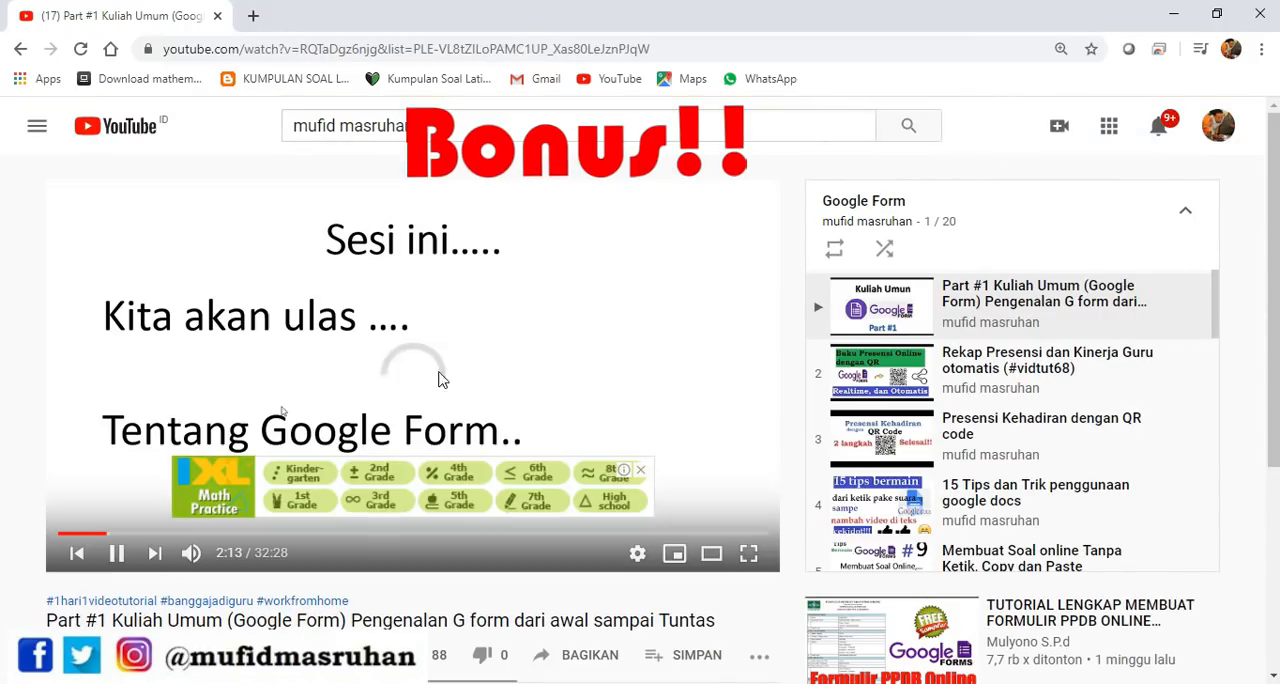
{"action": "left_click", "coordinate": [569, 366]}
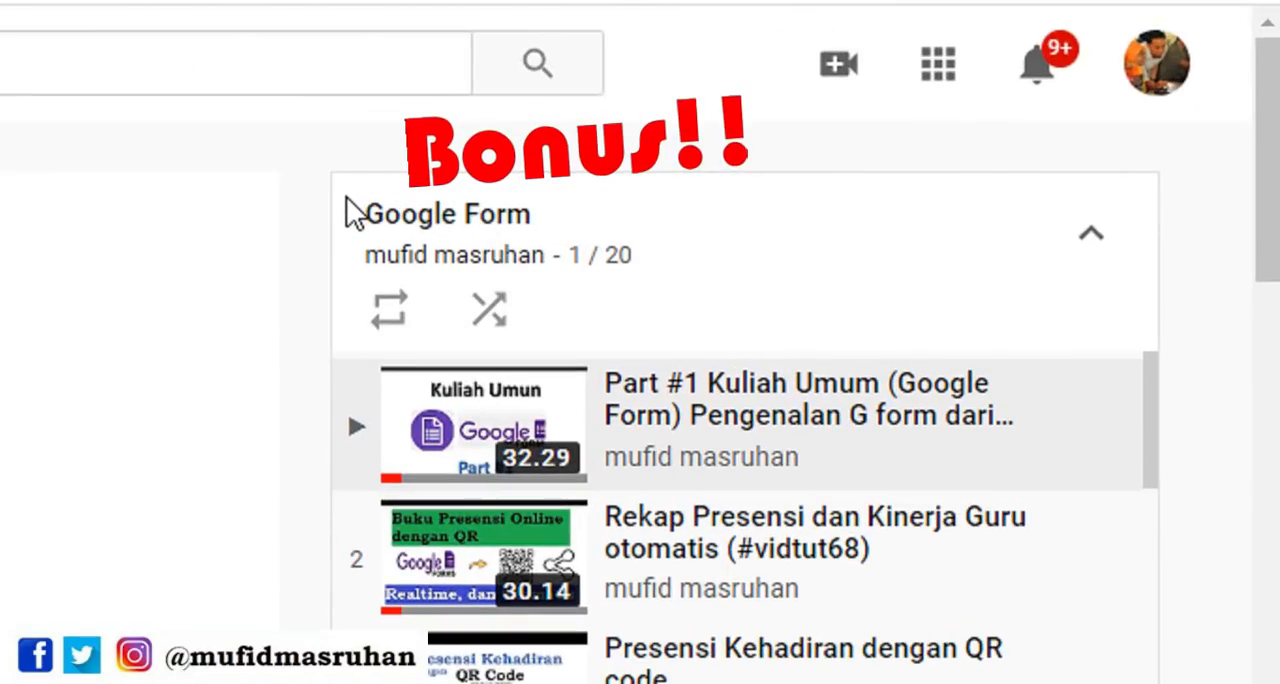
Highlight the Google Form playlist's heading and look through the tutorial videos listed in the playlist
{"action": "left_click_drag", "start_coordinate": [362, 212], "coordinate": [646, 262]}
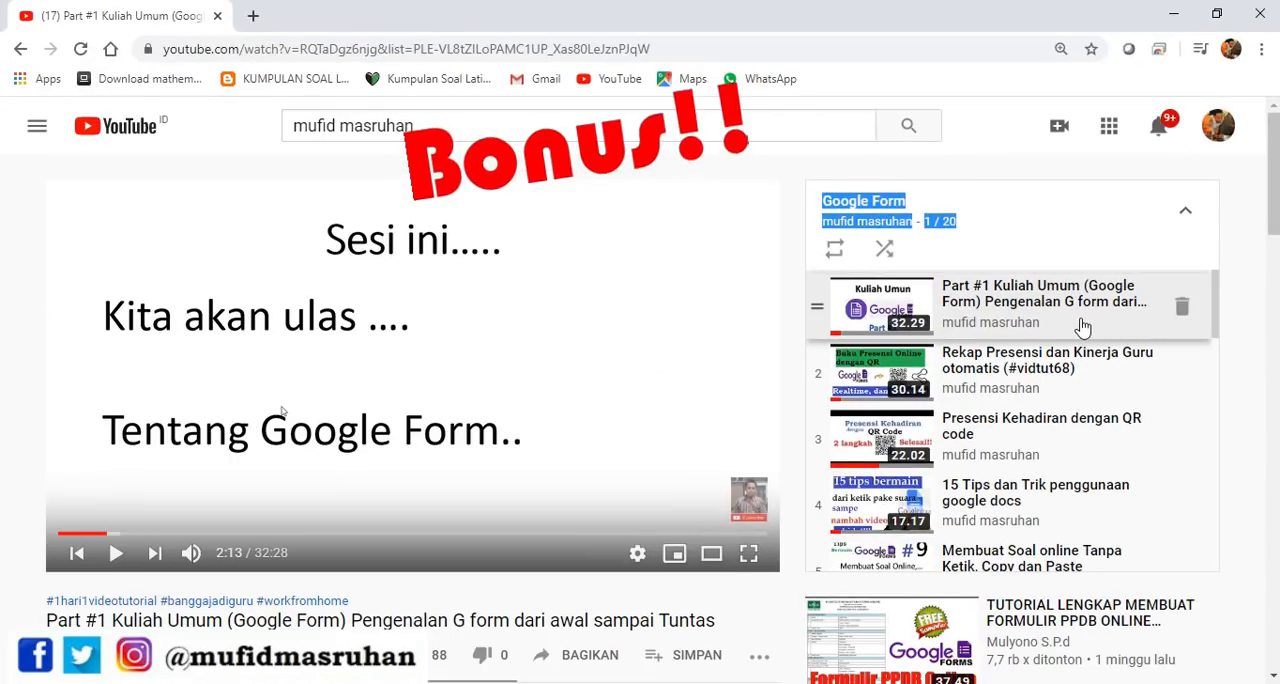
{"action": "scroll", "coordinate": [881, 471], "scroll_direction": "down", "scroll_amount": 3}
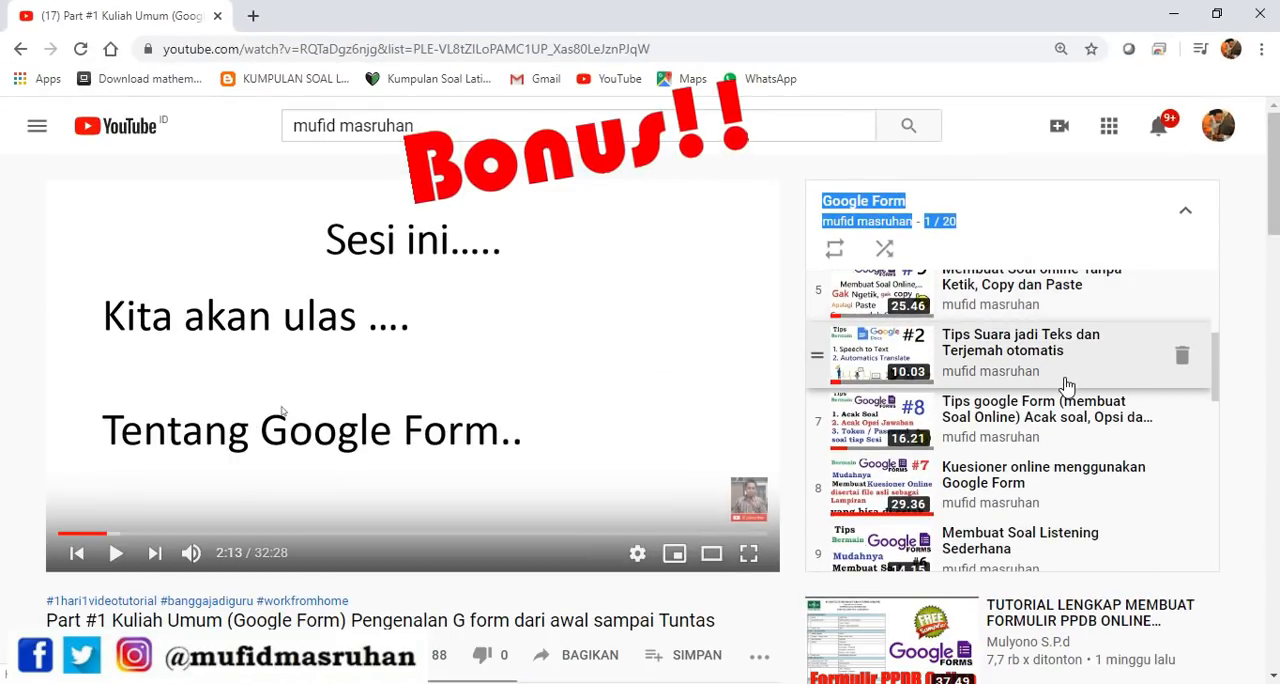
{"action": "scroll", "coordinate": [1065, 395], "scroll_direction": "down", "scroll_amount": 6}
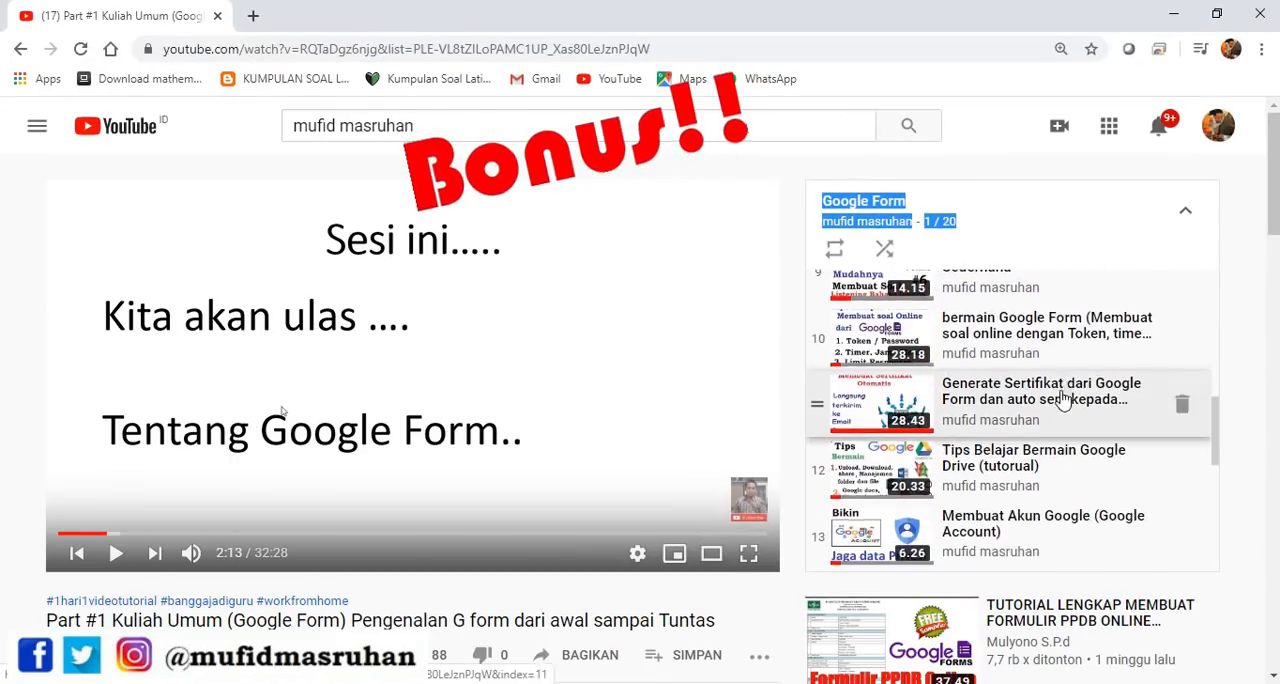
{"action": "scroll", "coordinate": [1052, 420], "scroll_direction": "down", "scroll_amount": 2}
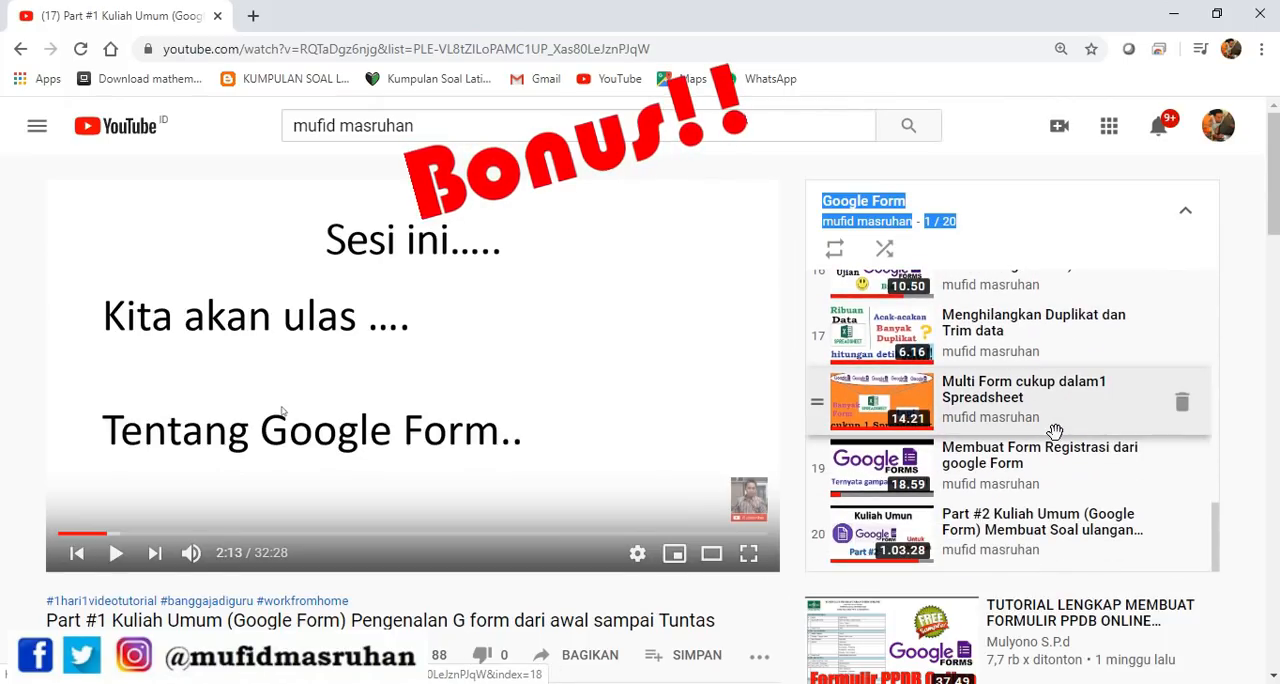
{"action": "scroll", "coordinate": [980, 534], "scroll_direction": "up", "scroll_amount": 2}
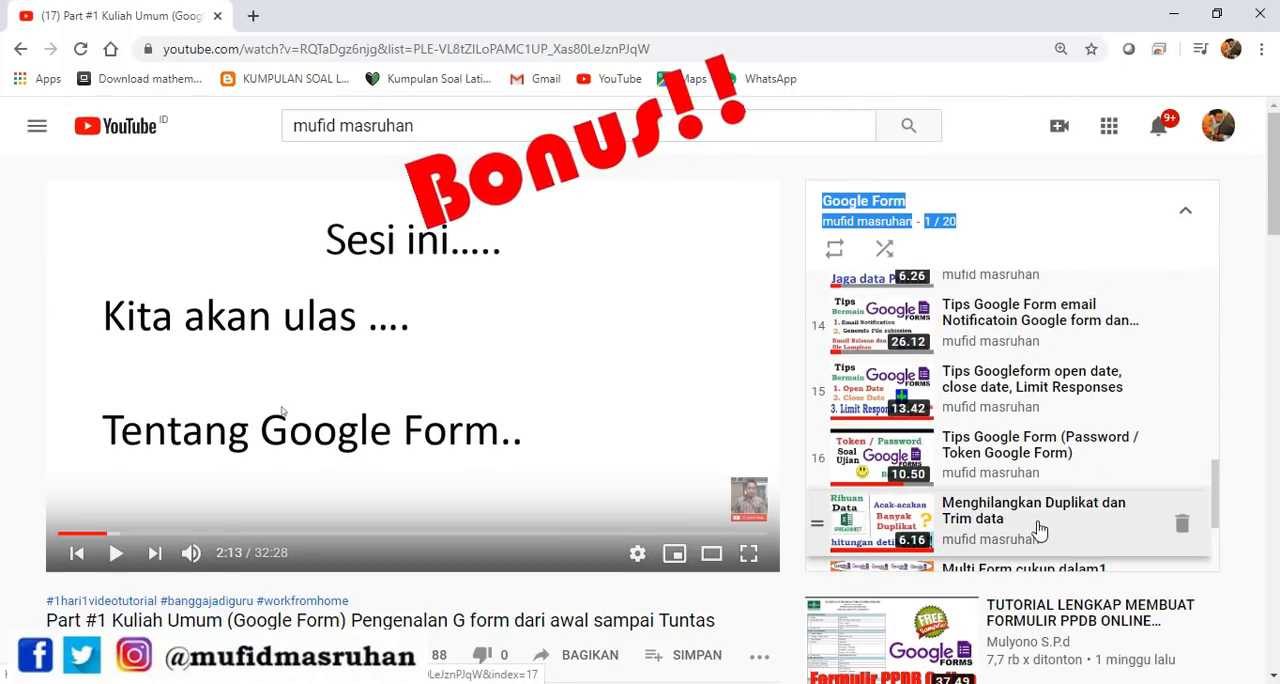
{"action": "scroll", "coordinate": [1024, 474], "scroll_direction": "up", "scroll_amount": 1}
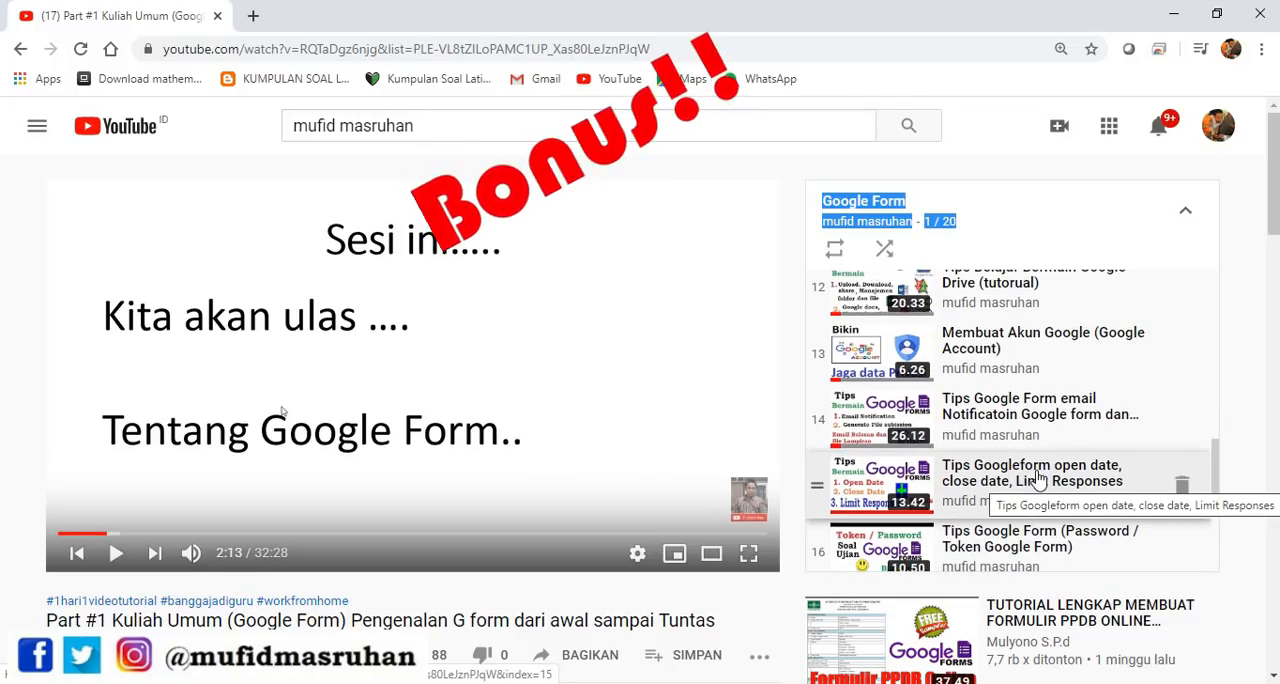
{"action": "scroll", "coordinate": [1068, 440], "scroll_direction": "up", "scroll_amount": 1}
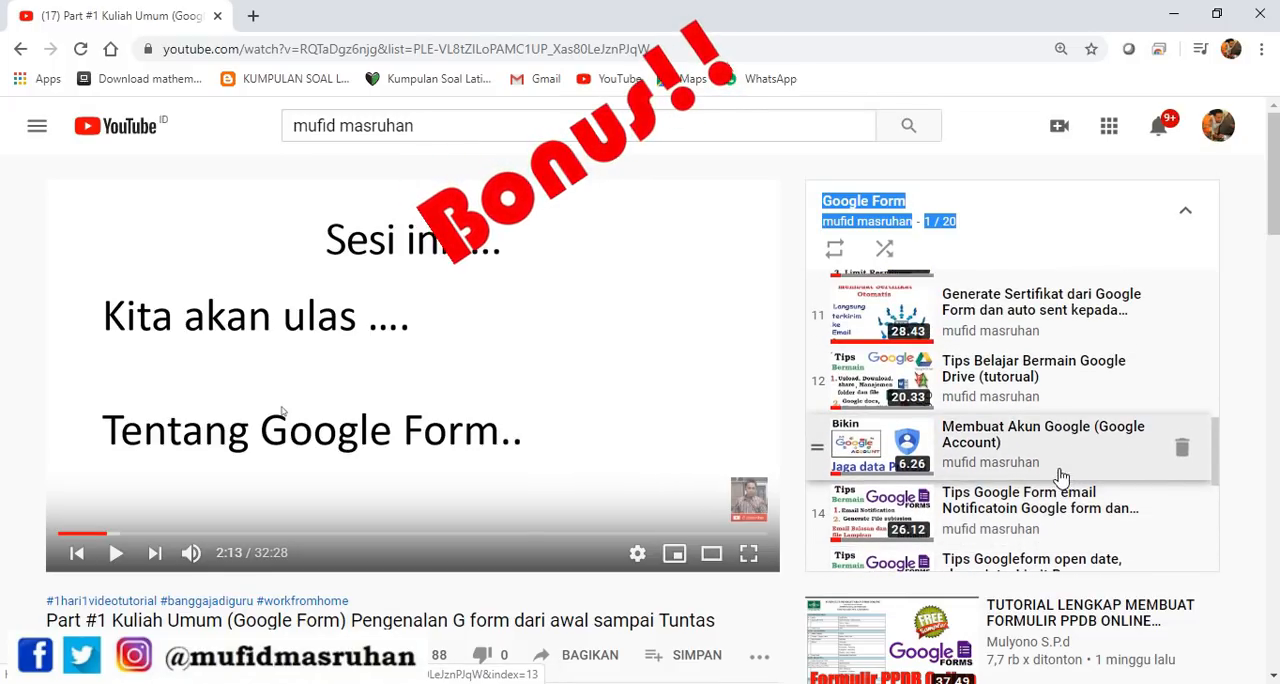
{"action": "scroll", "coordinate": [1062, 472], "scroll_direction": "up", "scroll_amount": 2}
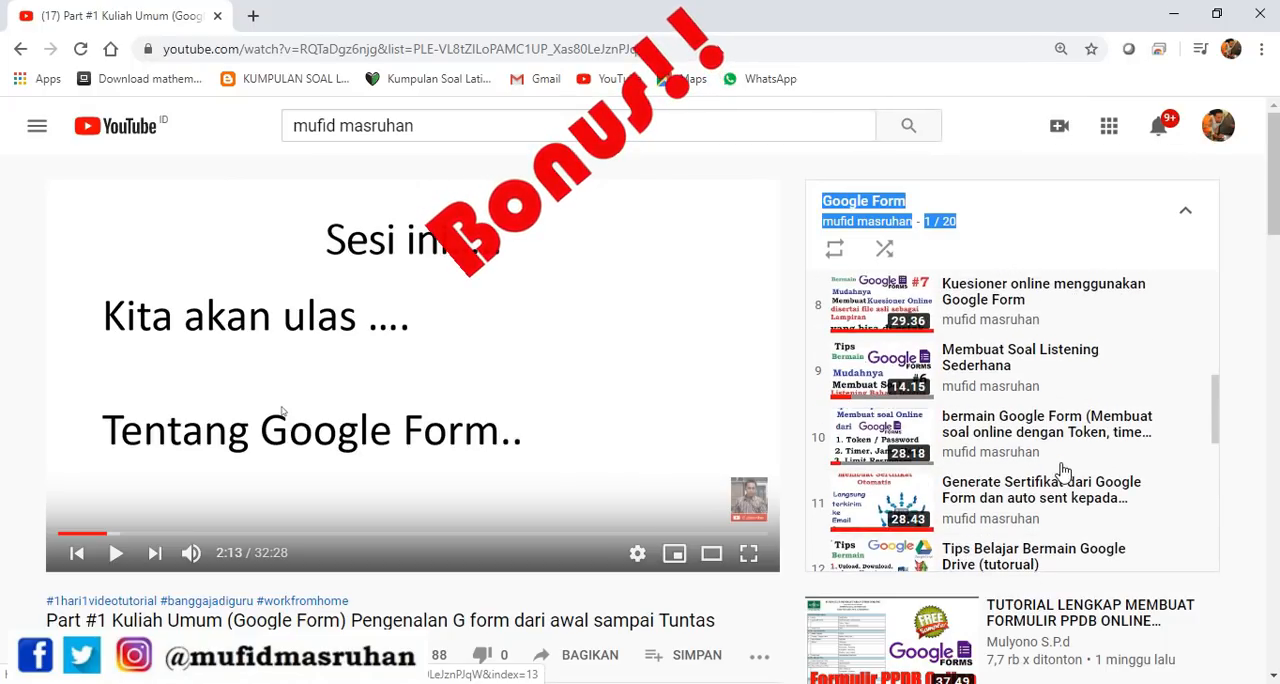
{"action": "scroll", "coordinate": [1052, 497], "scroll_direction": "up", "scroll_amount": 5}
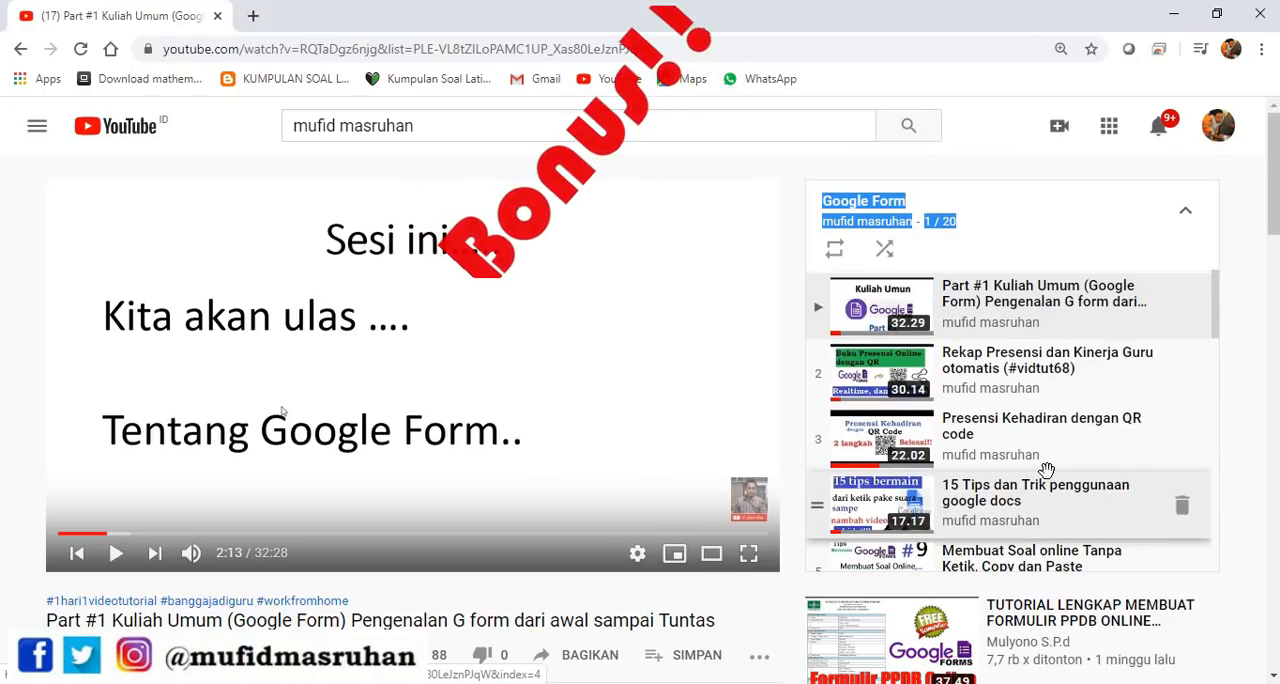
{"action": "scroll", "coordinate": [1048, 405], "scroll_direction": "down", "scroll_amount": 3}
{"action": "scroll", "coordinate": [1048, 405], "scroll_direction": "down", "scroll_amount": 7}
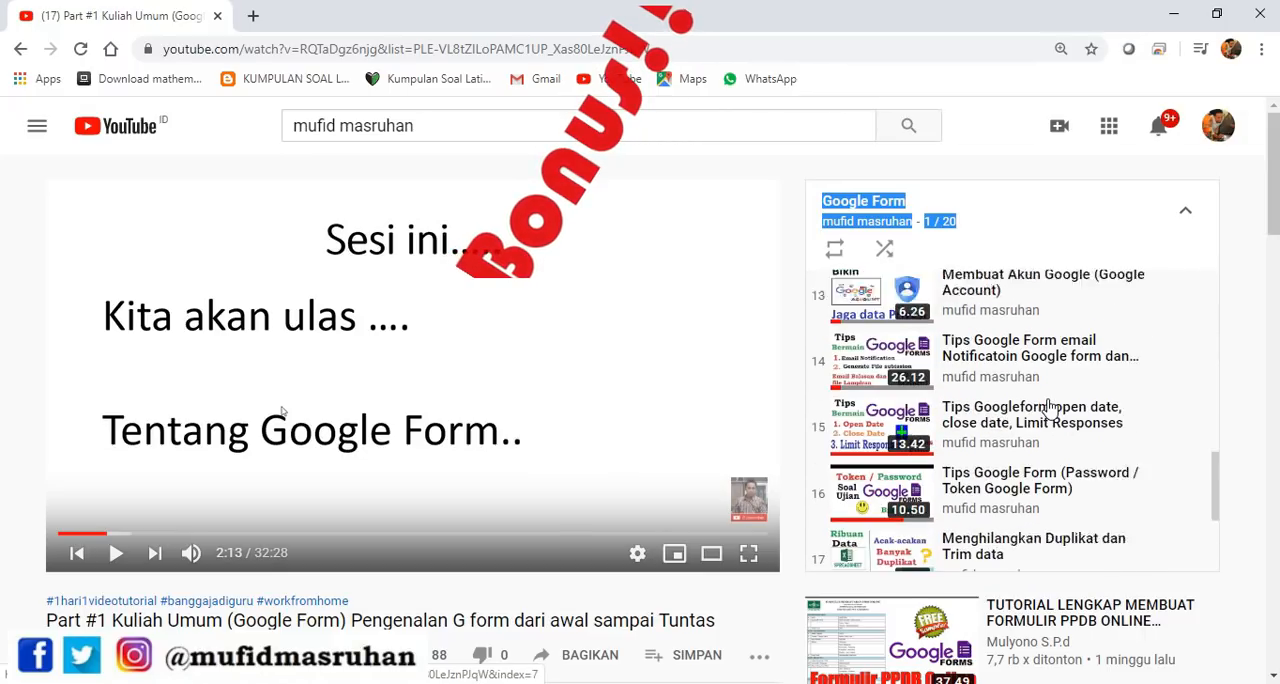